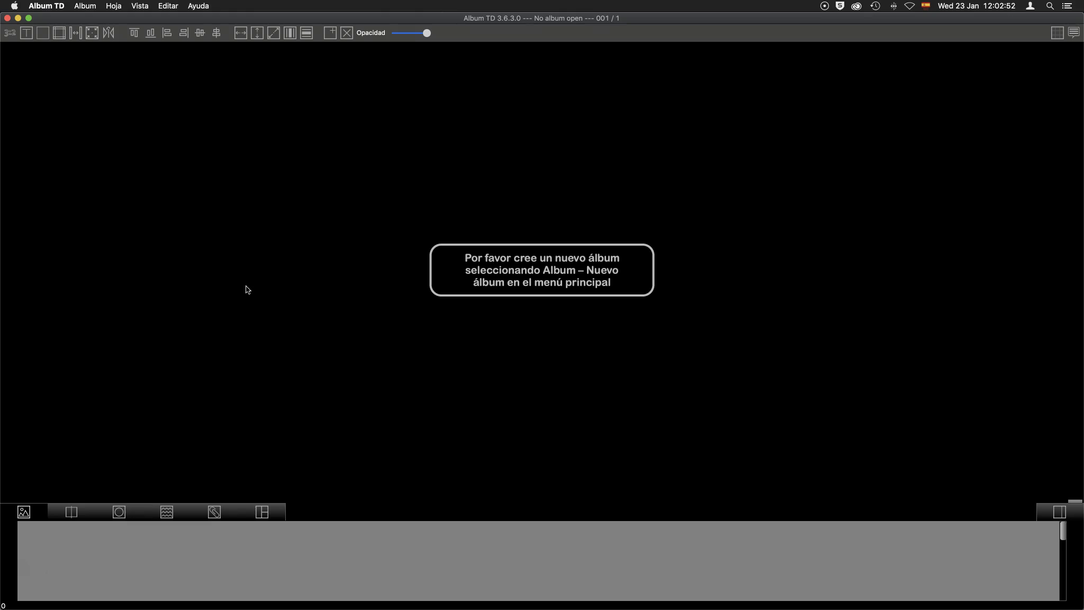
Create a new album named 'Mi album de prueba' and save it in Documents
left_click(245, 287)
left_click(85, 7)
left_click(96, 21)
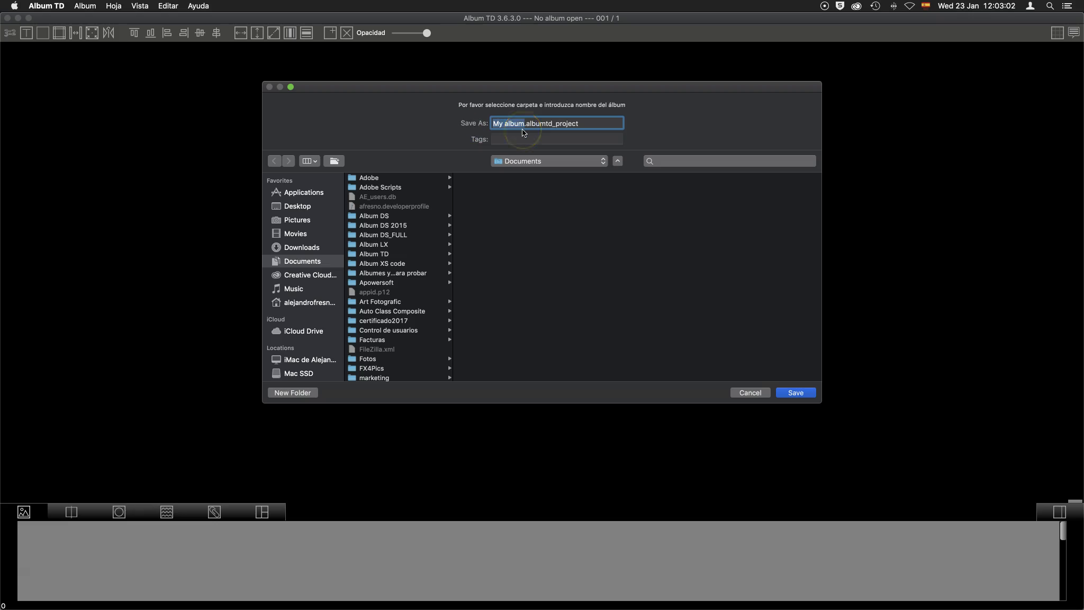
type("Mi album ")
type("de prueba")
scroll(399, 290, "down", 5)
scroll(399, 290, "up", 5)
scroll(408, 259, "down", 5)
scroll(408, 258, "down", 5)
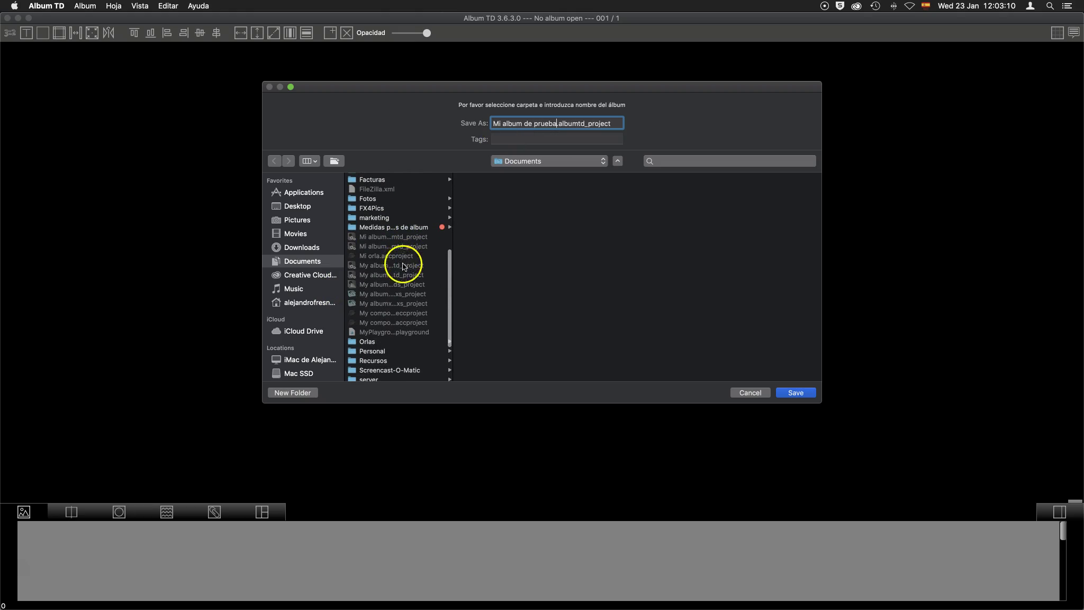
left_click(284, 264)
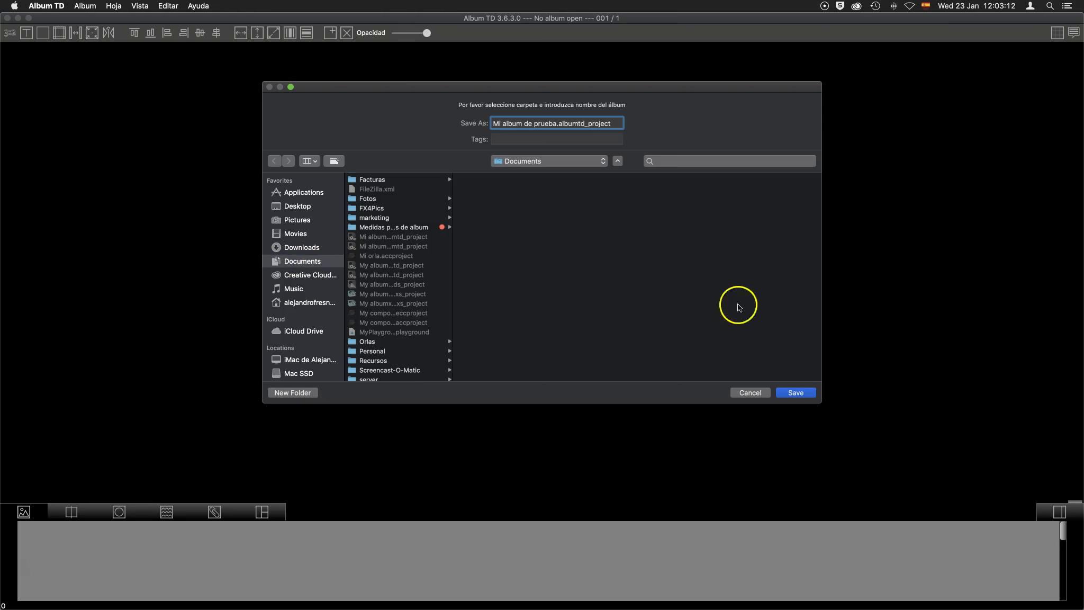
left_click(796, 392)
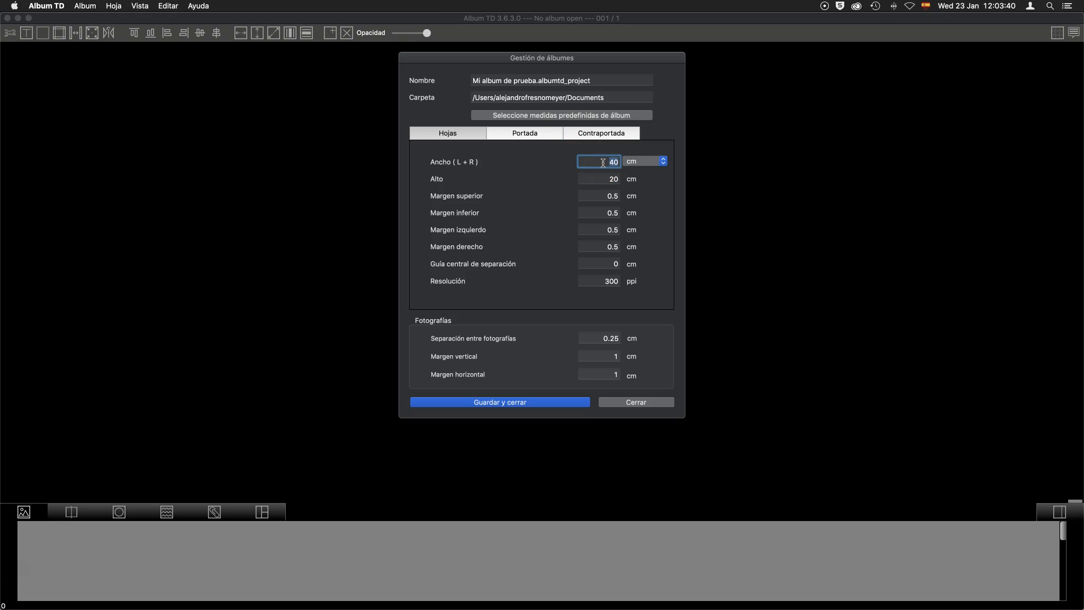
Change the spread size from 40 × 20 to 41 × 21 cm, then review the margin and centre-guide fields
left_click(605, 163)
left_click_drag(606, 162, 633, 162)
type("41")
left_click_drag(605, 179, 619, 180)
type("21")
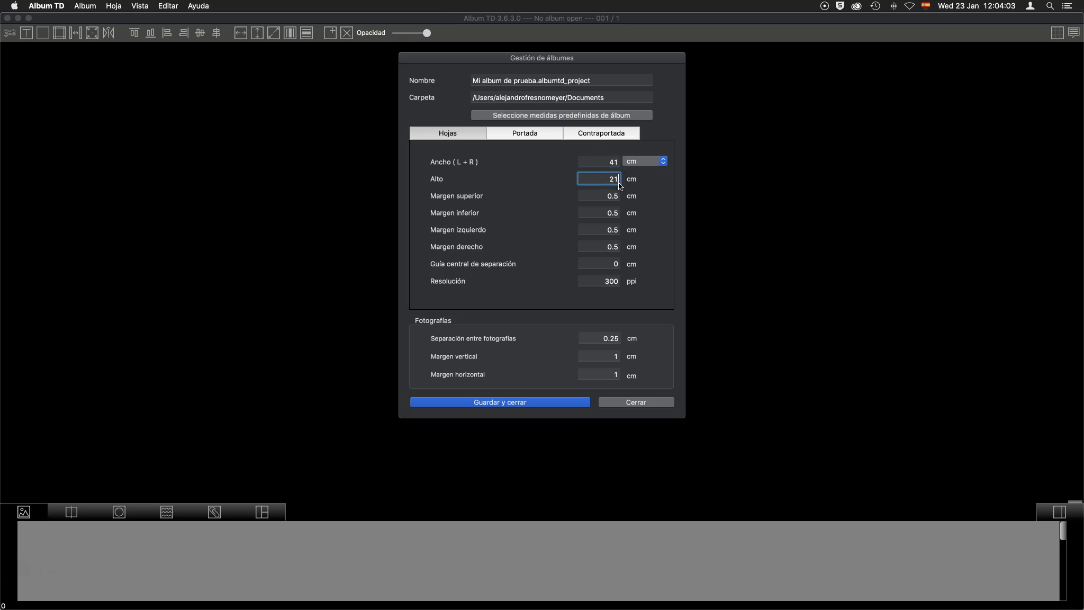
left_click(618, 176)
left_click(604, 197)
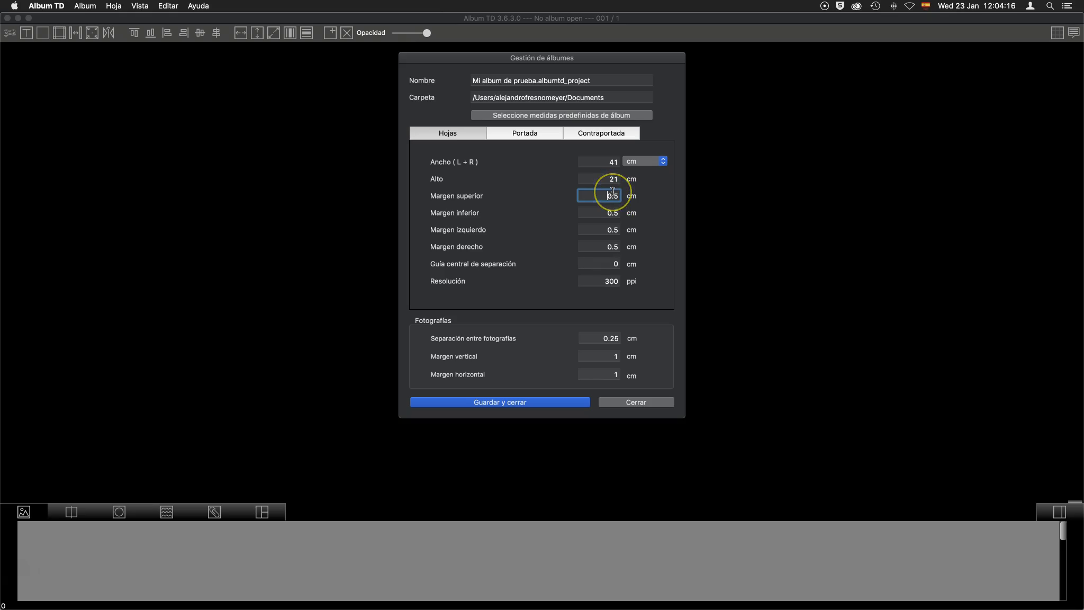
left_click(618, 195)
left_click(213, 455)
left_click(610, 264)
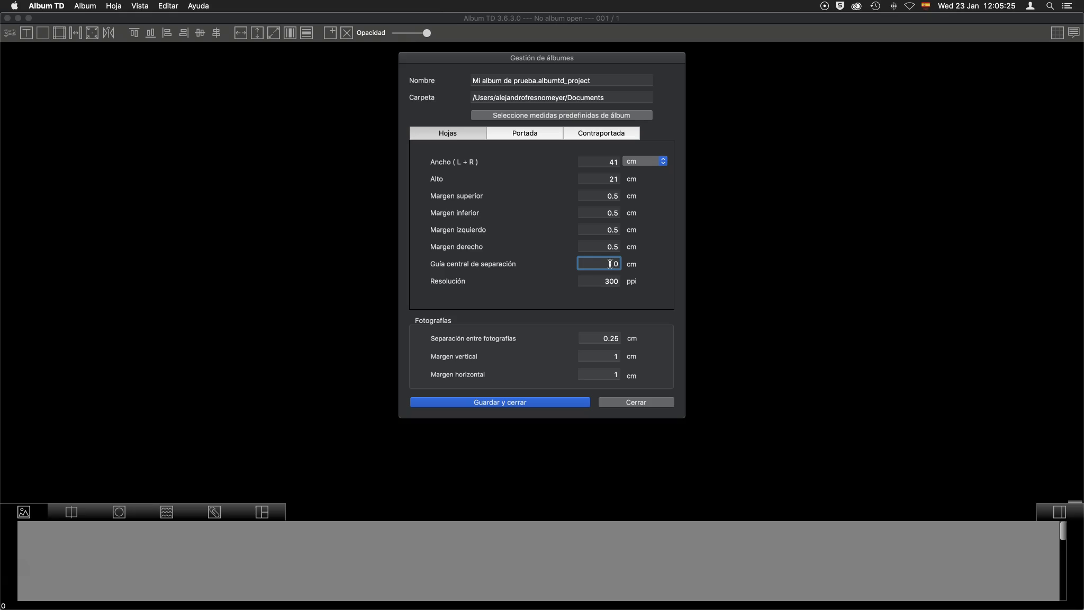
Review the Fotografías spacing and vertical margin values, leaving them unchanged
left_click(607, 337)
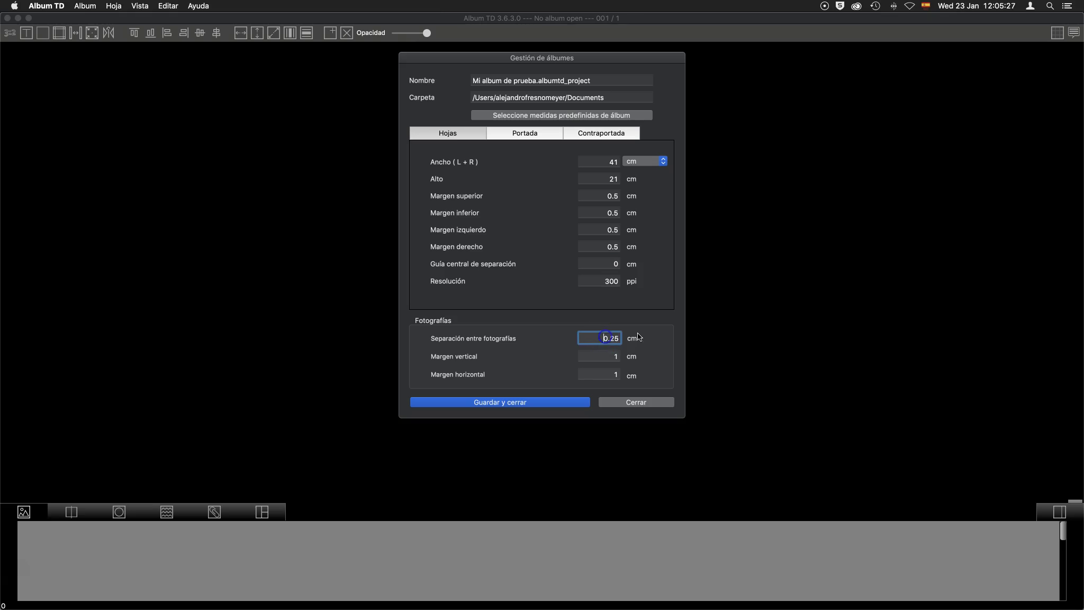
left_click(630, 333)
left_click(432, 313)
left_click(500, 323)
left_click(608, 348)
left_click(608, 355)
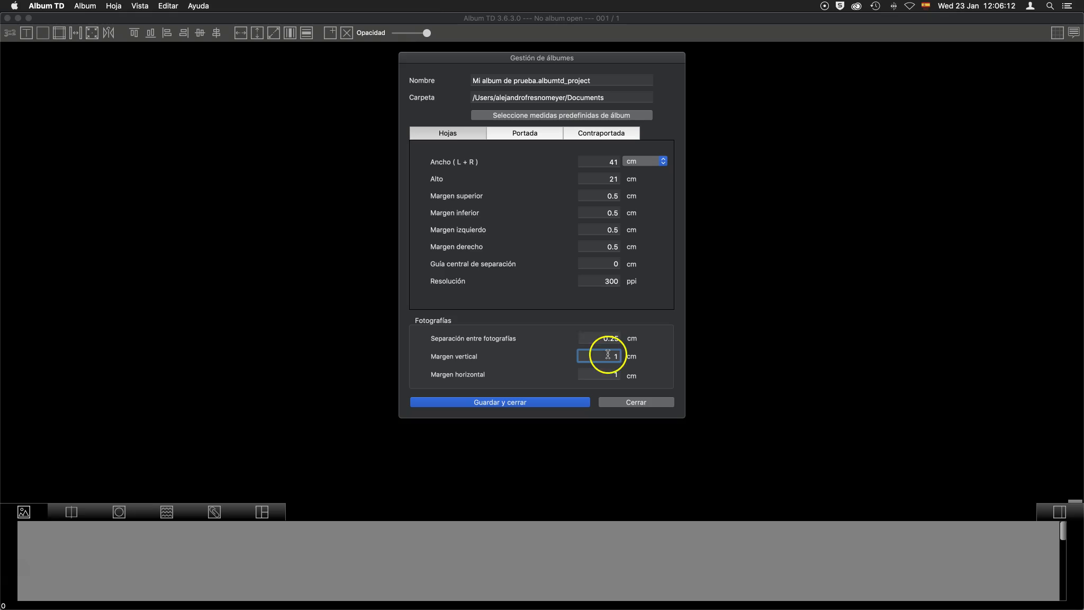
left_click(610, 374)
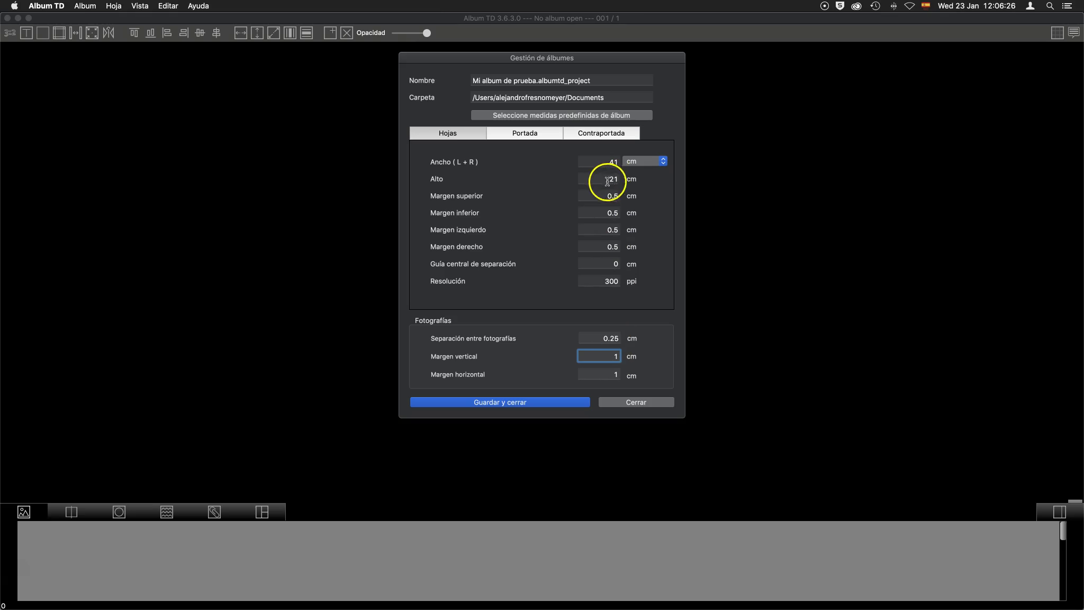
Check the Portada and Contraportada dimensions, then save the settings to open the empty spread
left_click(531, 133)
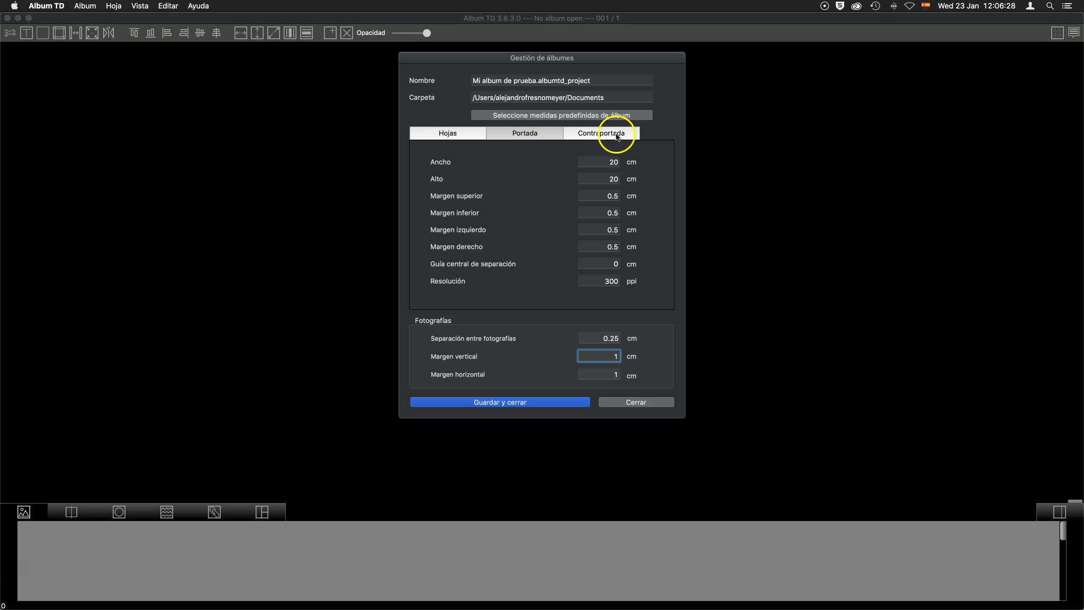
left_click(614, 134)
left_click(446, 134)
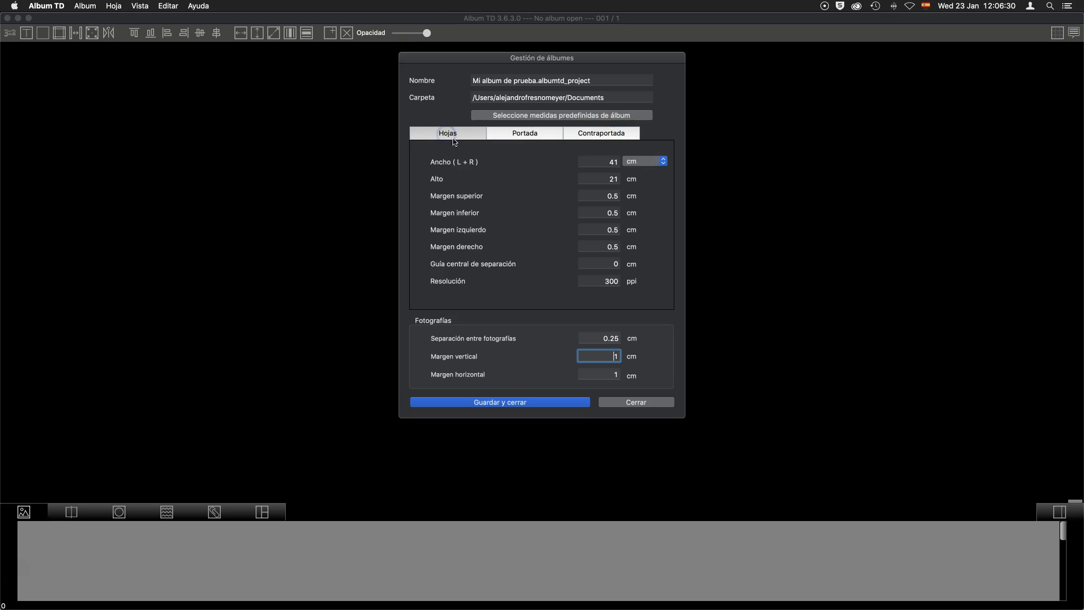
left_click(515, 403)
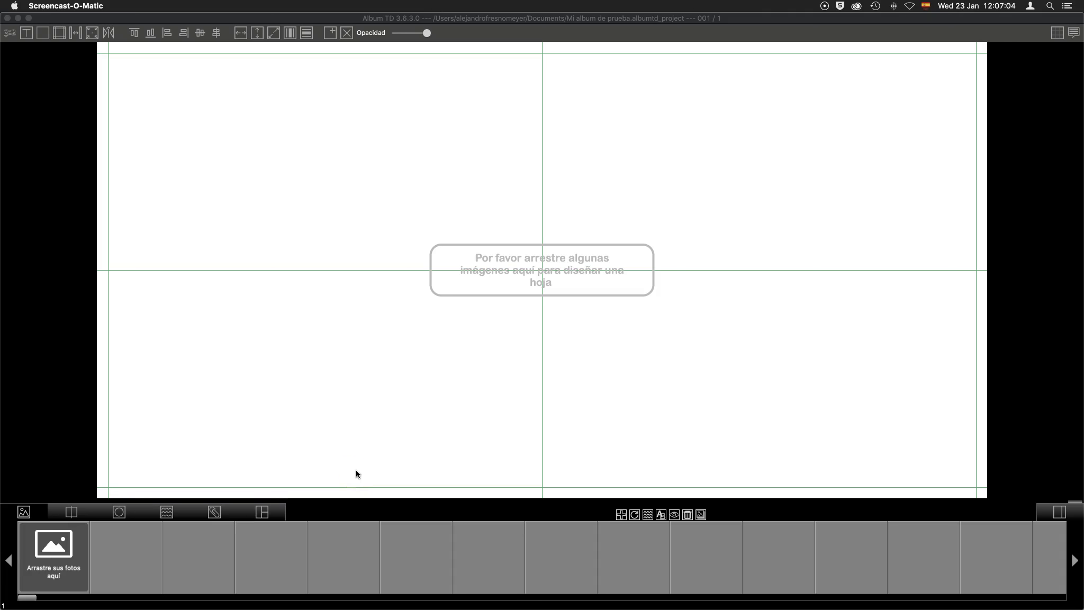
Select all 16 wedding photos in Finder's Pictures folder and drop them into Album TD's photo strip
key("super+Tab")
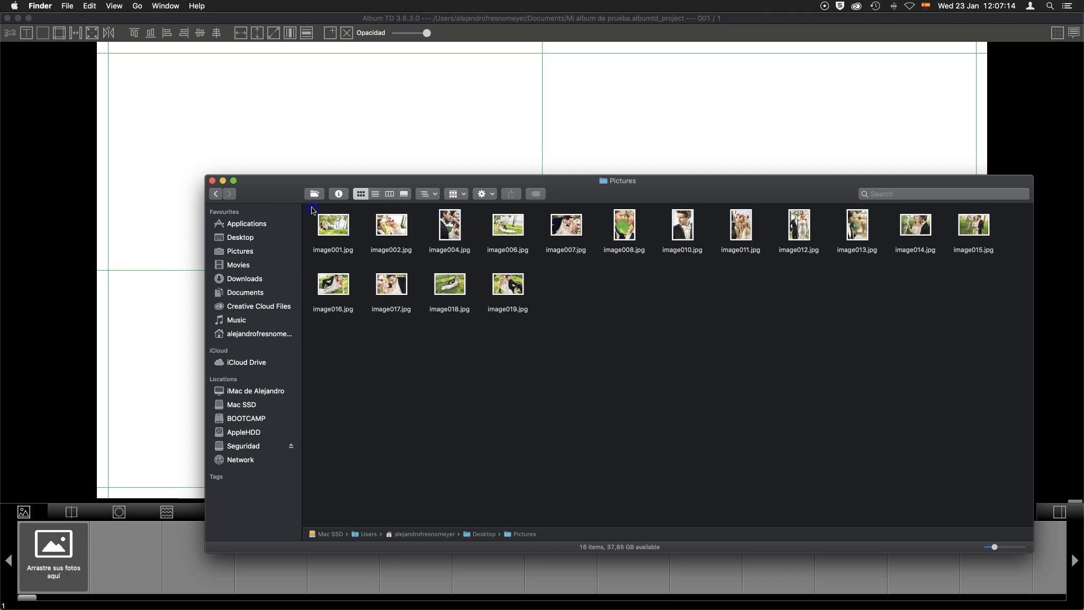
left_click_drag(311, 210, 956, 309)
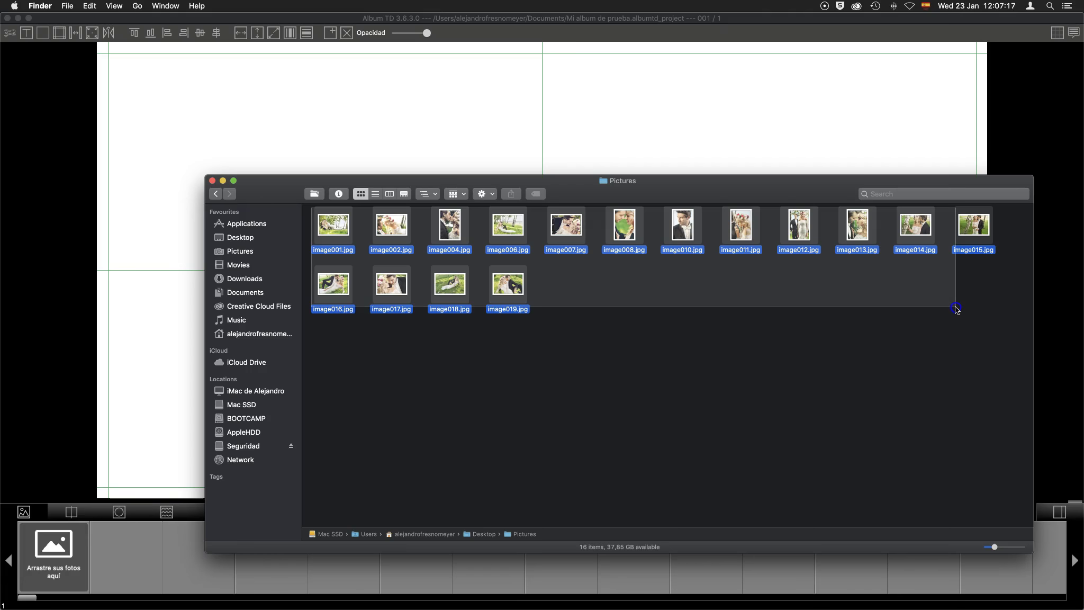
left_click_drag(956, 309, 1000, 322)
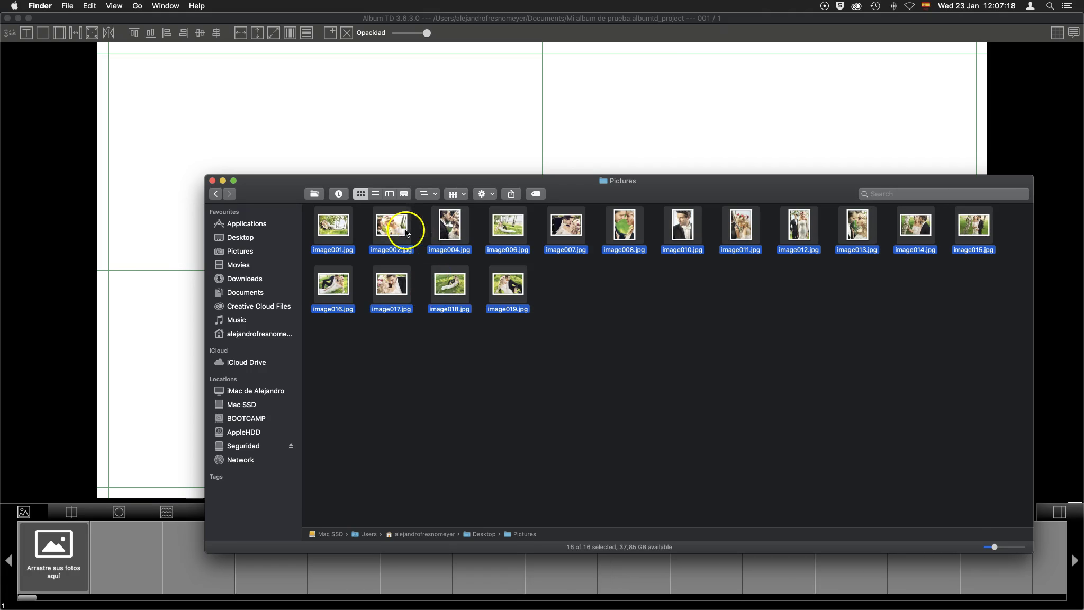
mouse_move(392, 224)
left_mouse_down()
mouse_move(88, 524)
mouse_move(55, 504)
left_mouse_up()
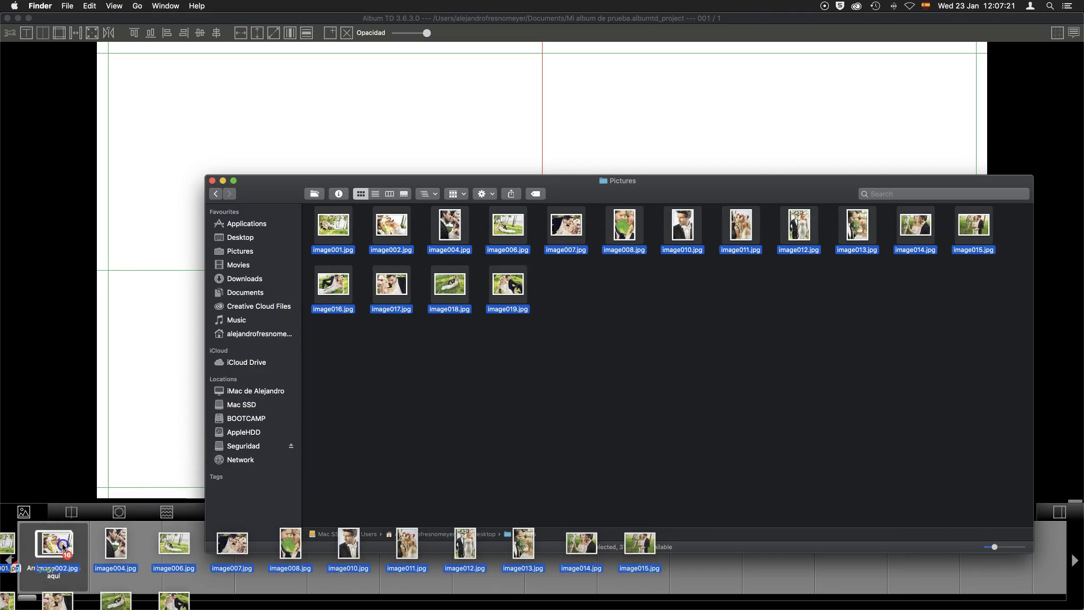
left_click(48, 469)
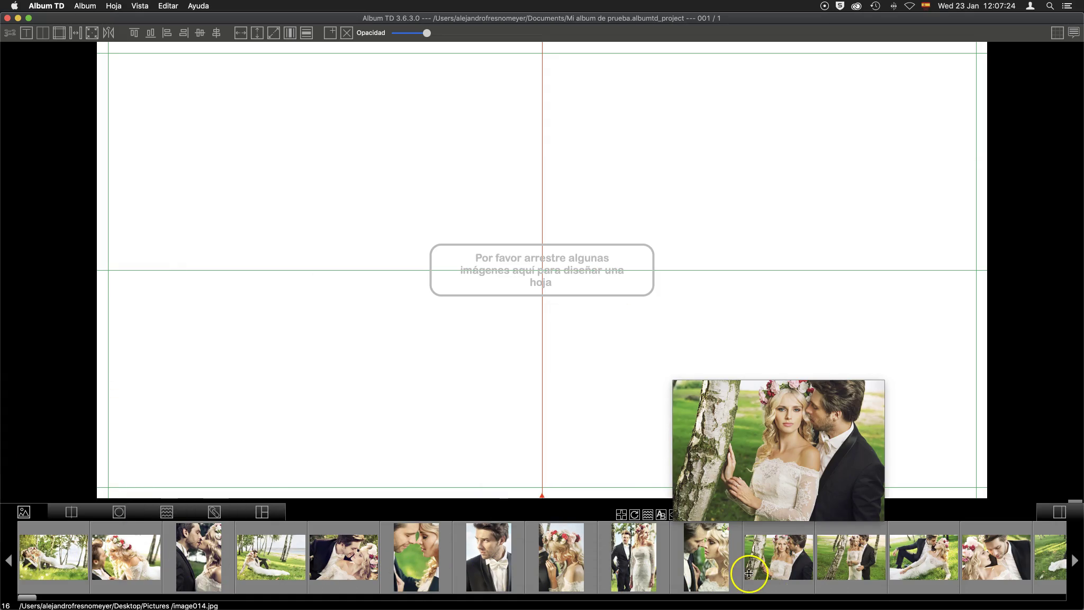
Scroll along the photo strip and show the photo sources panel listing Pictures
scroll(748, 573, "right", 2)
scroll(749, 573, "right", 2)
scroll(748, 573, "right", 2)
scroll(749, 572, "right", 2)
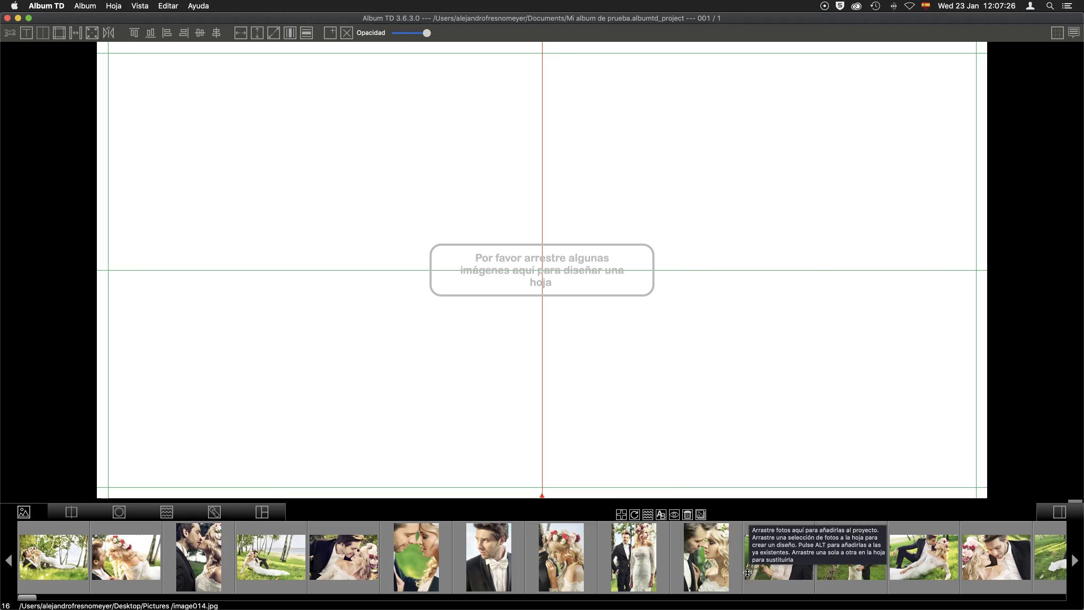
left_click(1046, 500)
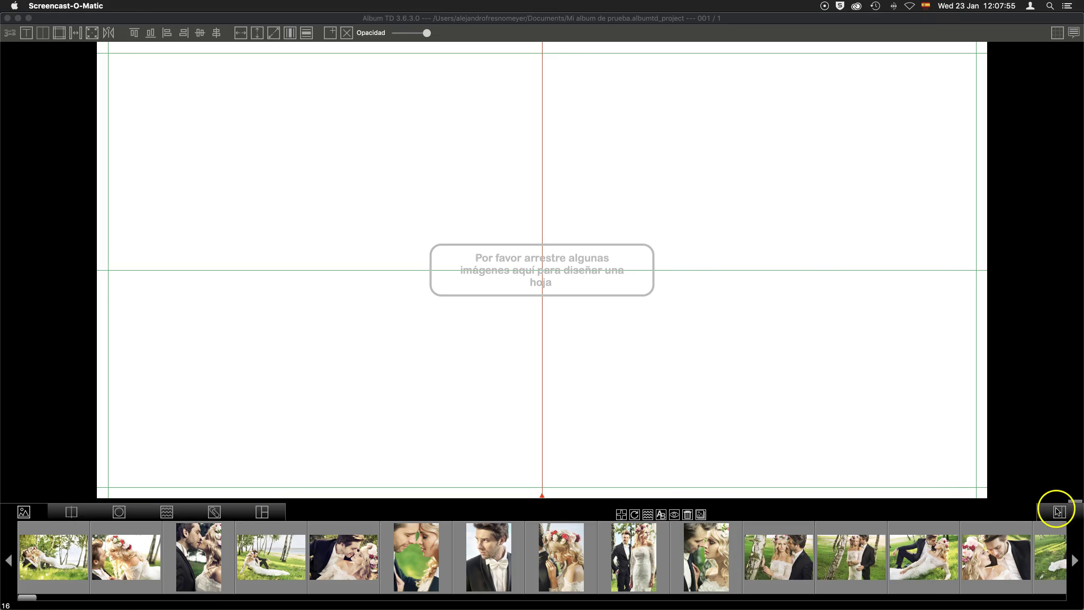
left_click(1057, 511)
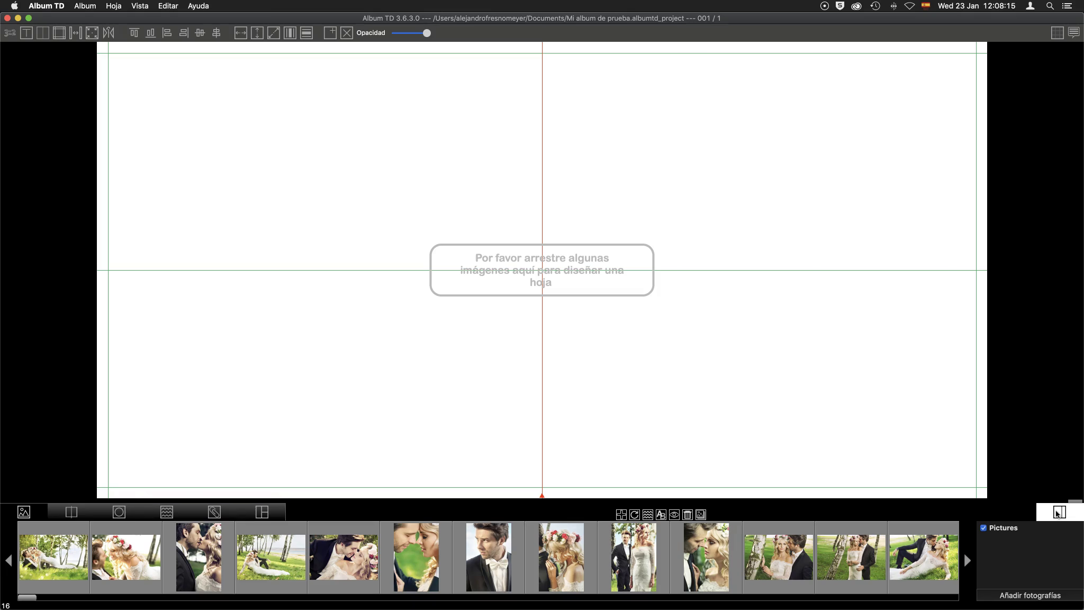
Place the kissing couple, close-up couple and groom photos (image010, image008, image007) on the first spread
left_click(1061, 513)
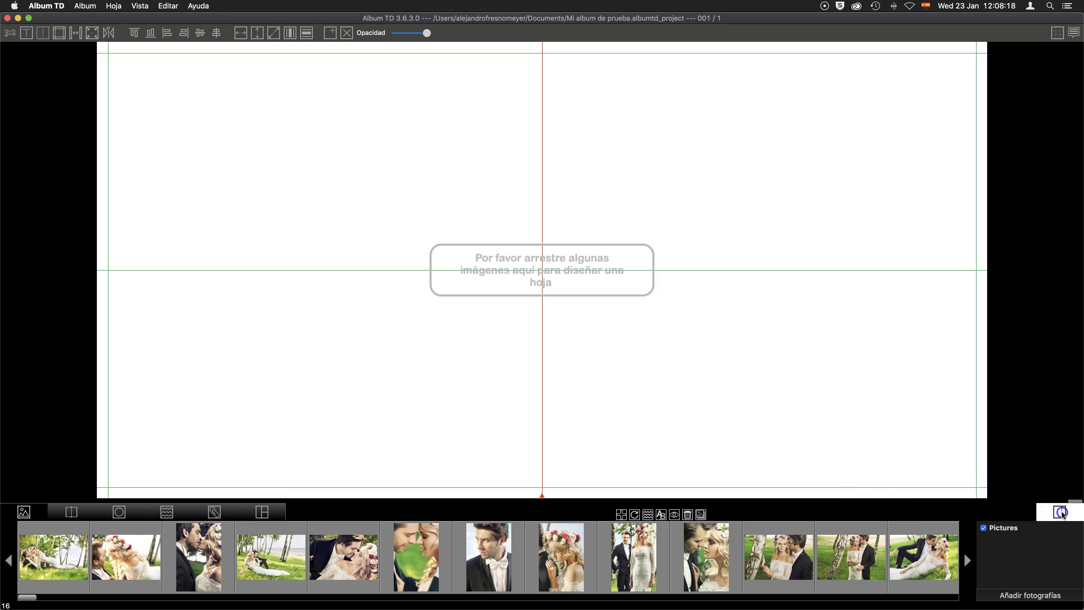
left_click(349, 548)
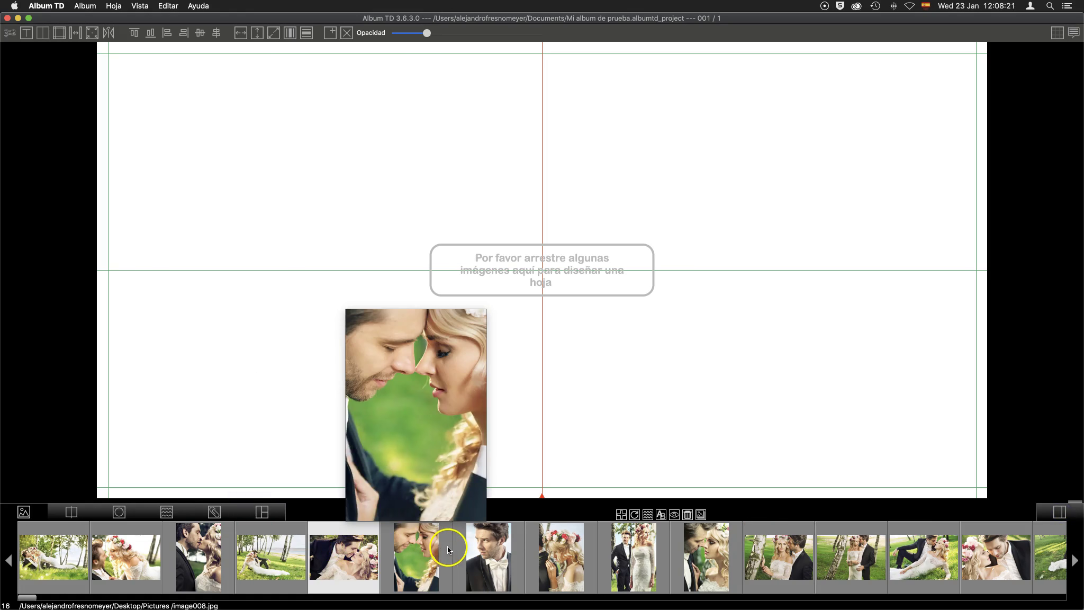
left_click(490, 550, "shift")
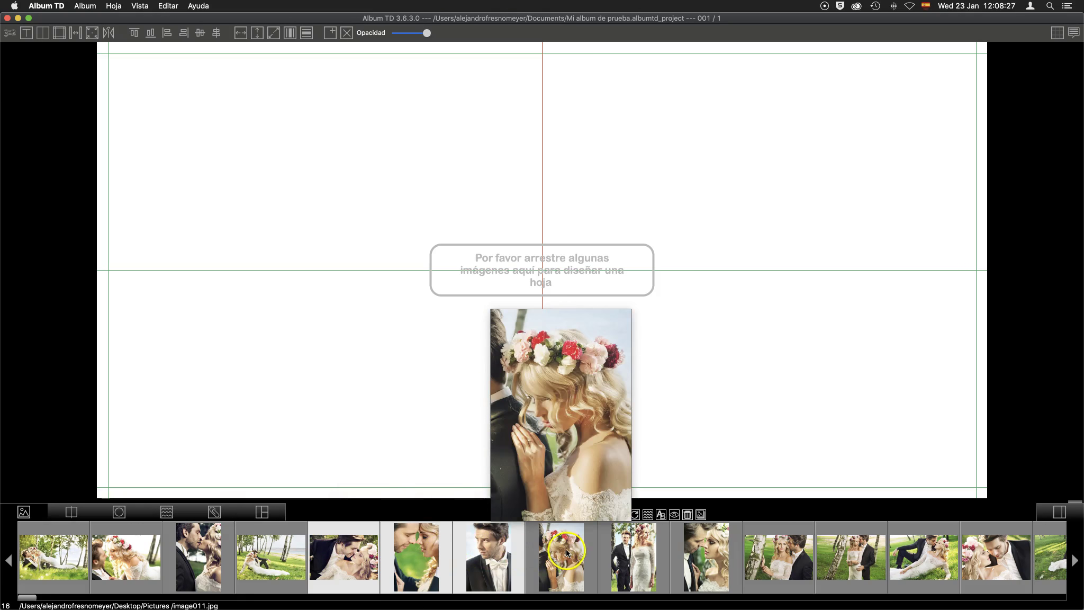
left_click(486, 560)
left_click_drag(486, 559, 546, 291)
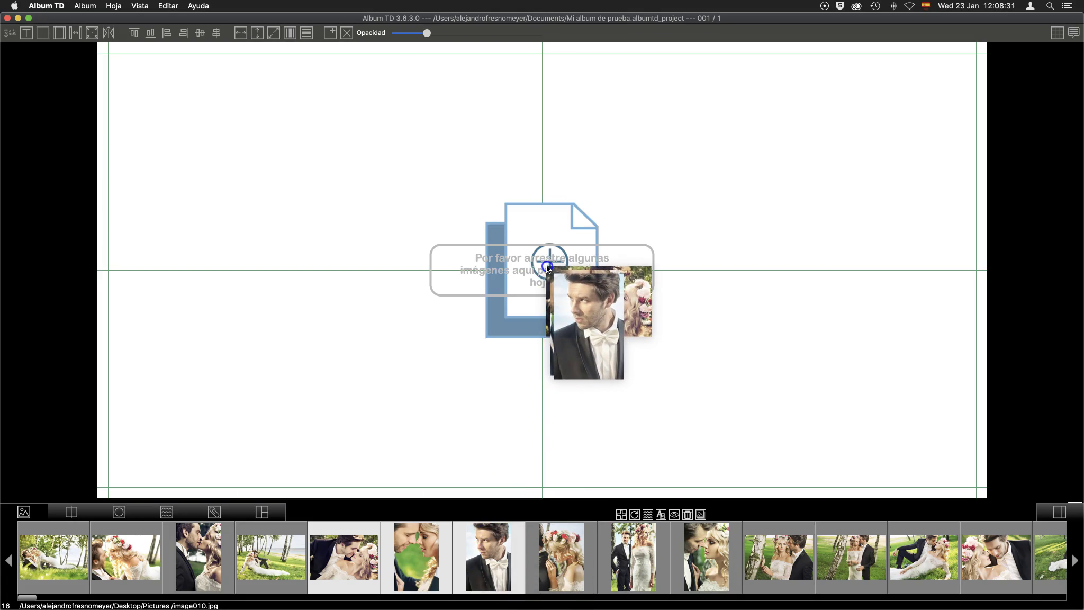
mouse_move(548, 267)
left_mouse_down()
mouse_move(524, 258)
mouse_move(550, 266)
left_mouse_up()
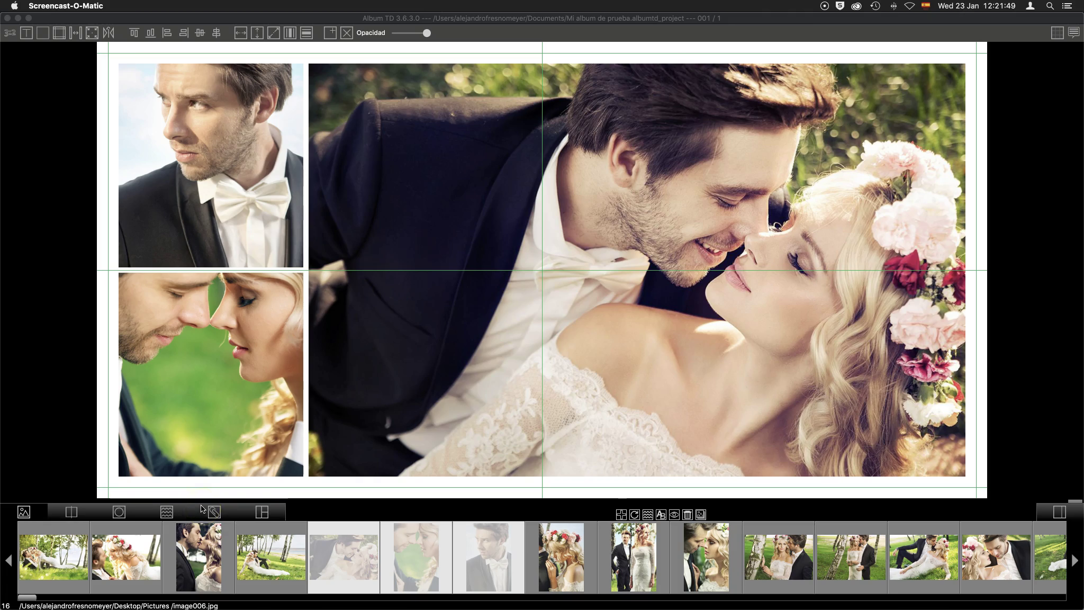
Try several spread layouts: three in a row, two-small-one-large, and large-left with two stacked right
left_click(262, 511)
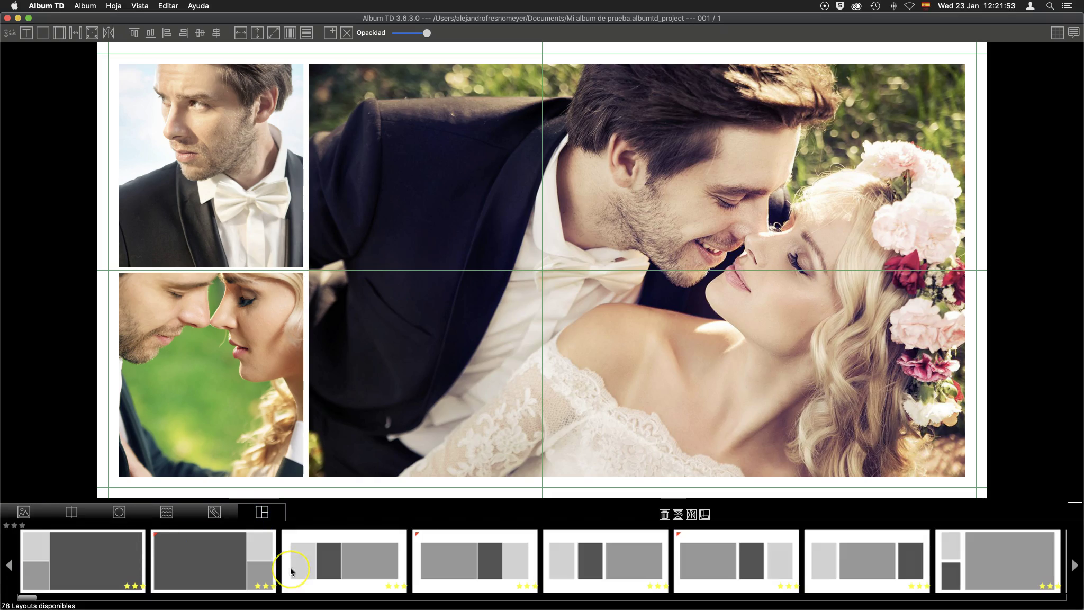
scroll(290, 567, "right", 5)
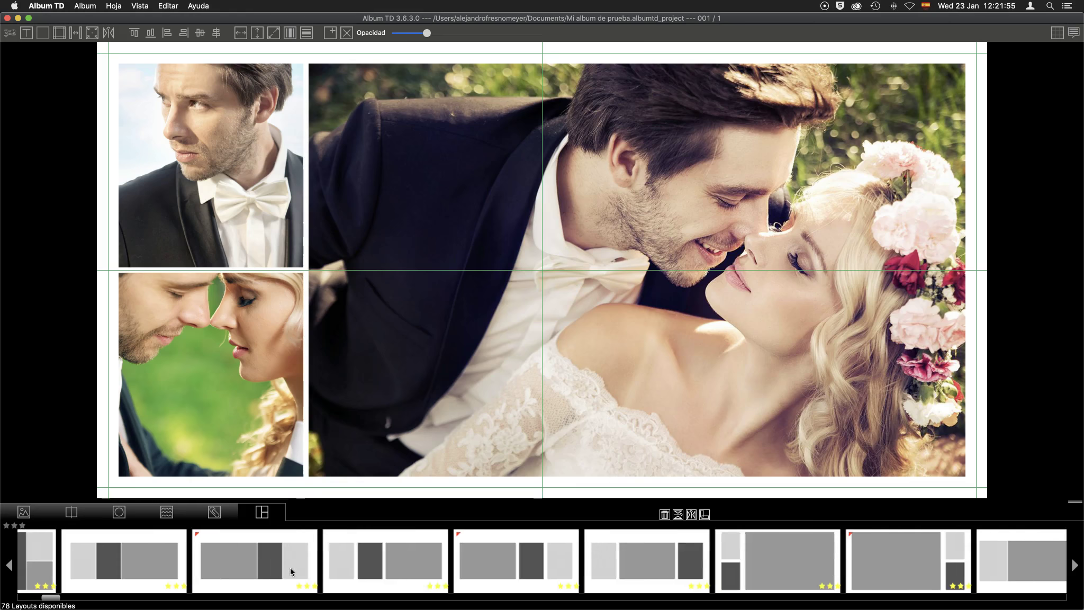
scroll(290, 568, "right", 5)
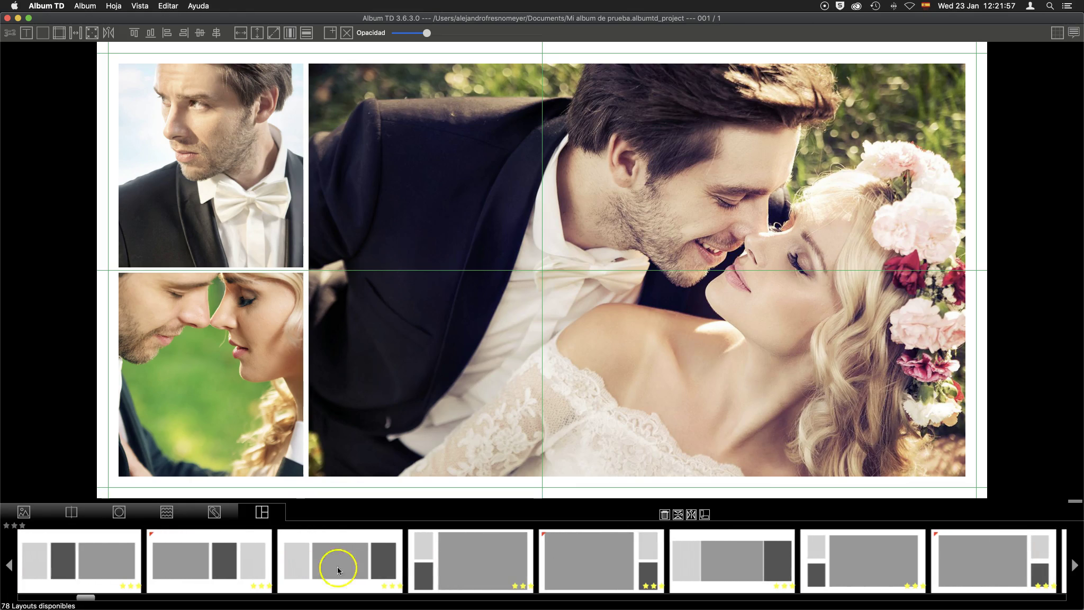
double_click(716, 556)
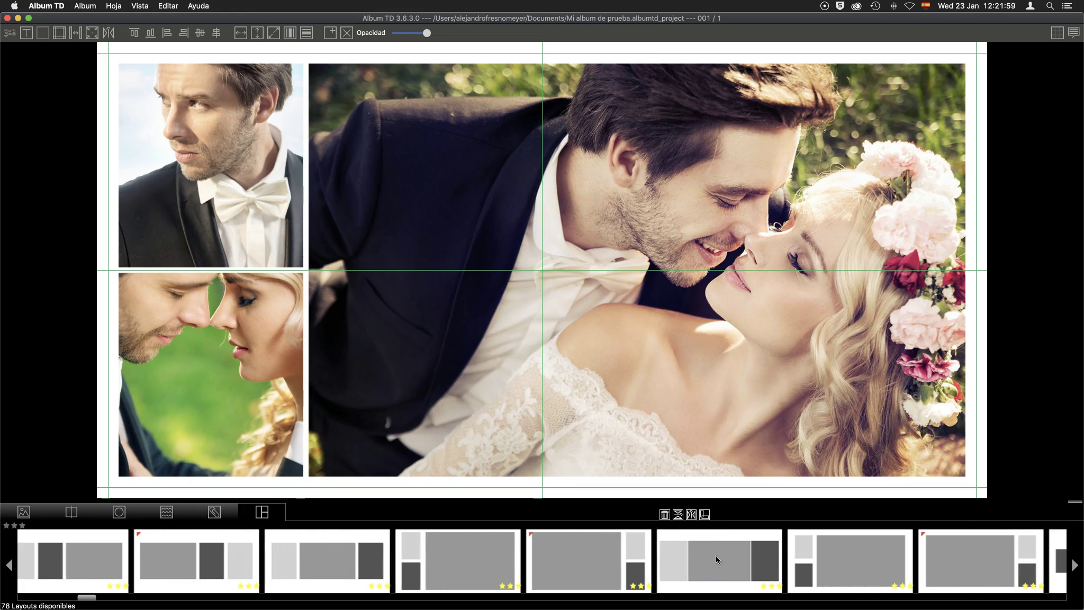
double_click(841, 556)
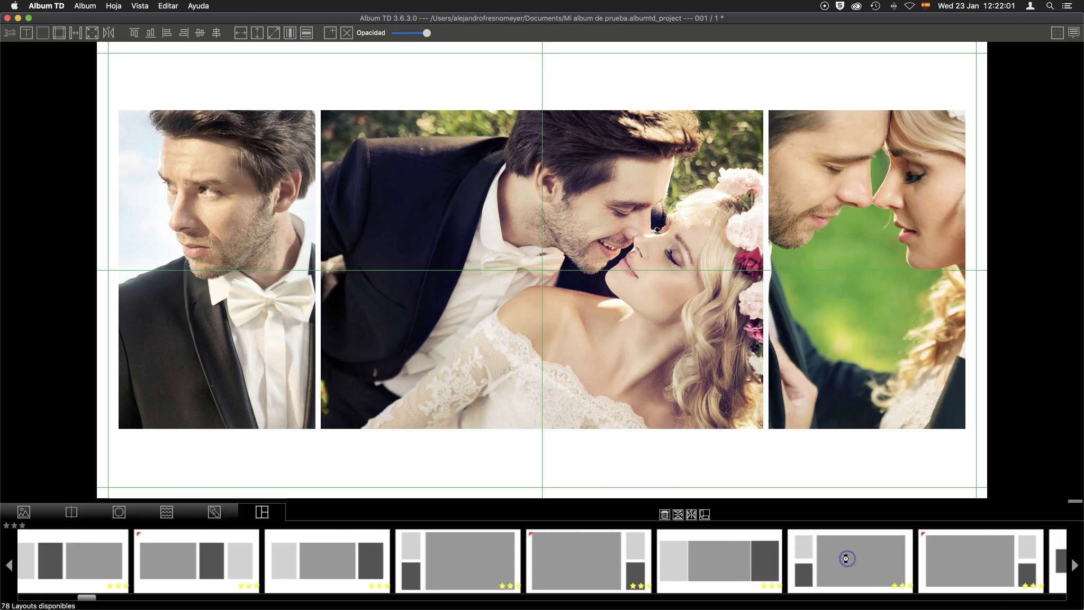
scroll(846, 558, "right", 3)
scroll(846, 558, "right", 2)
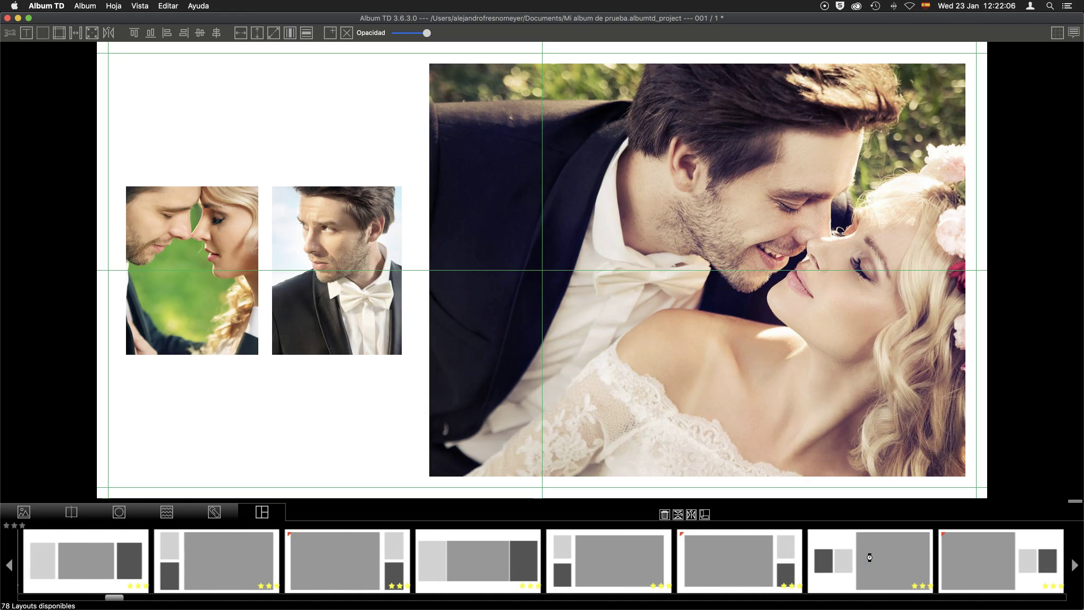
scroll(869, 557, "right", 3)
double_click(912, 556)
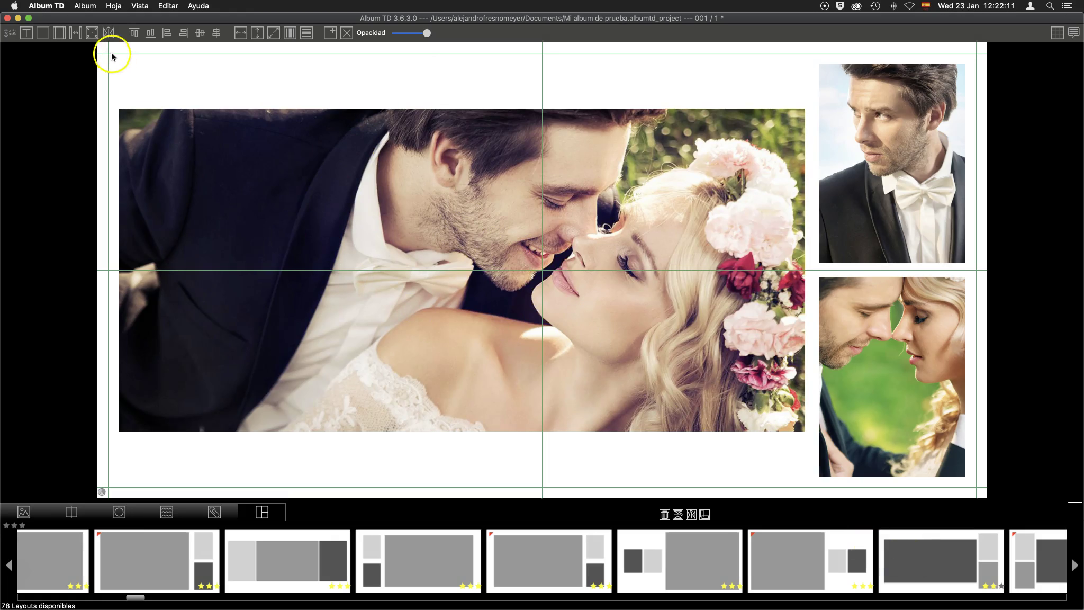
Test the mirror option, then apply the large-left, two-small-right layout
left_click(108, 34)
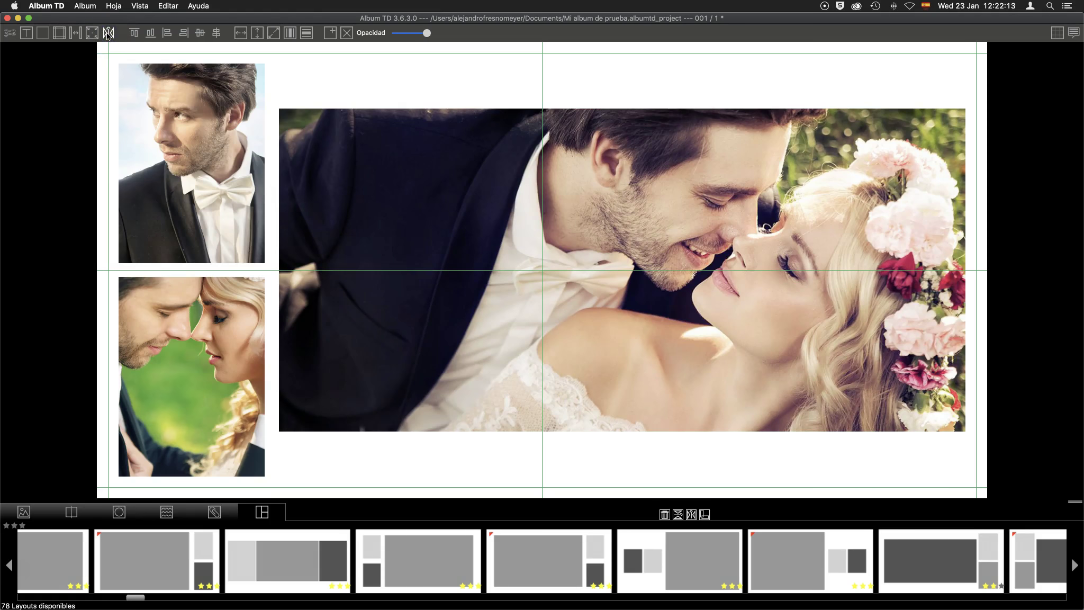
left_click(108, 34)
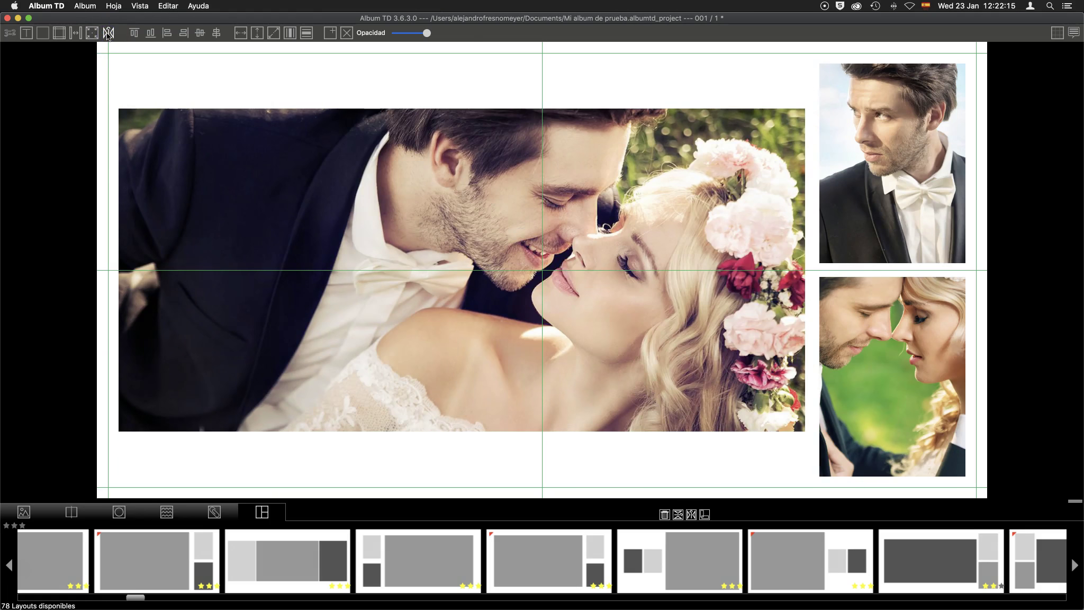
left_click(108, 34)
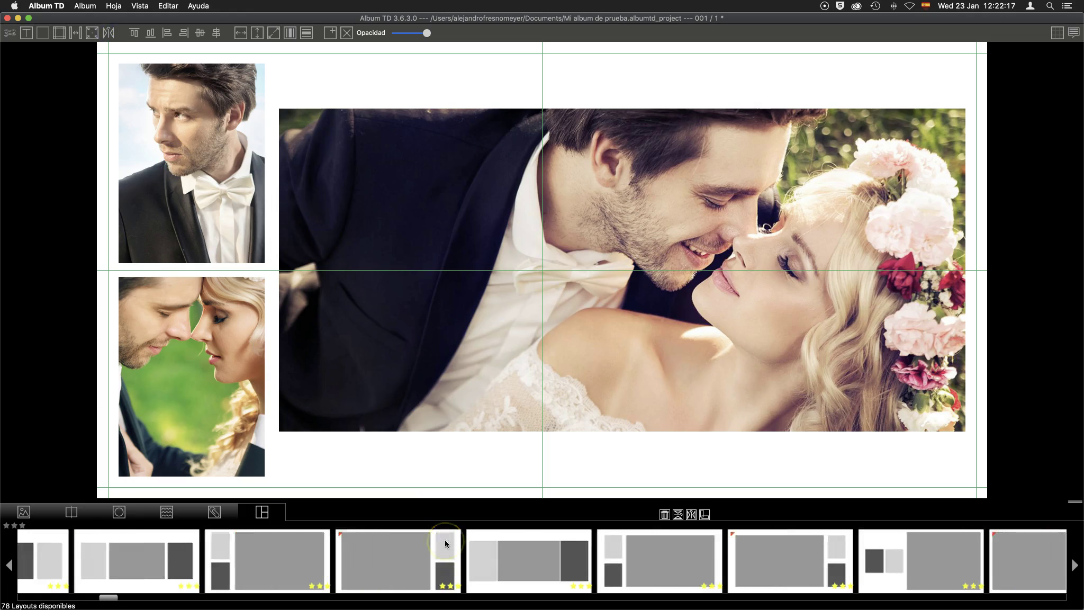
scroll(445, 543, "left", 5)
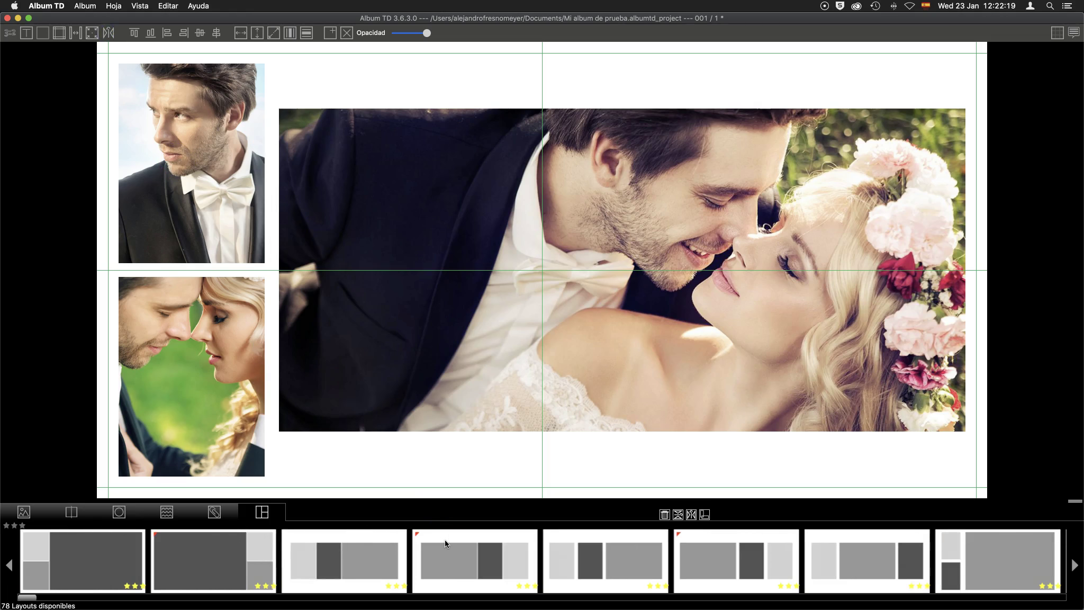
double_click(217, 552)
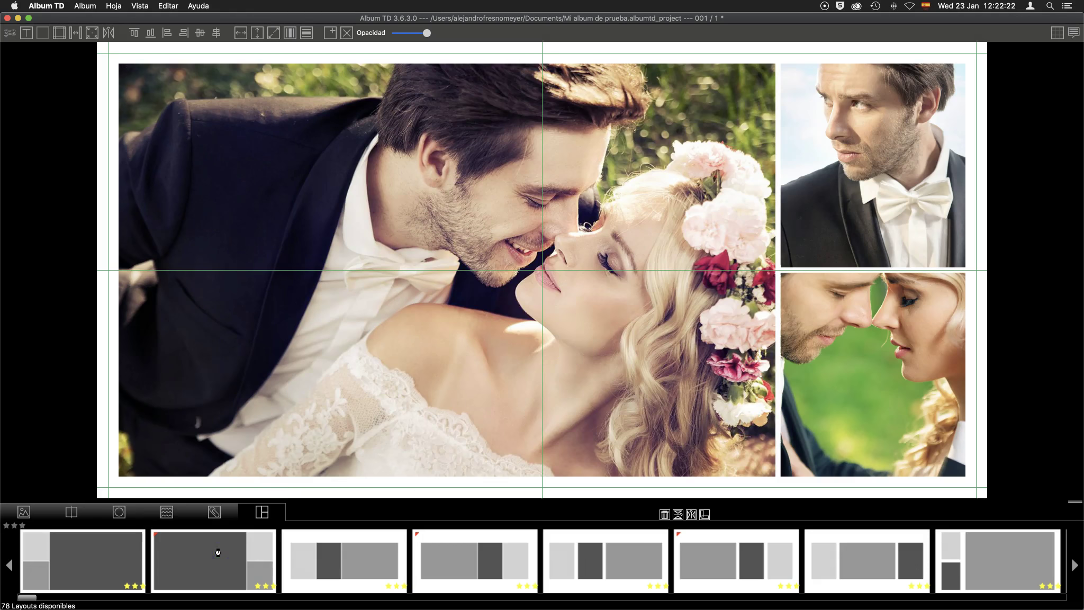
Swap the bottom-right photo with the top-right one
left_click(628, 290)
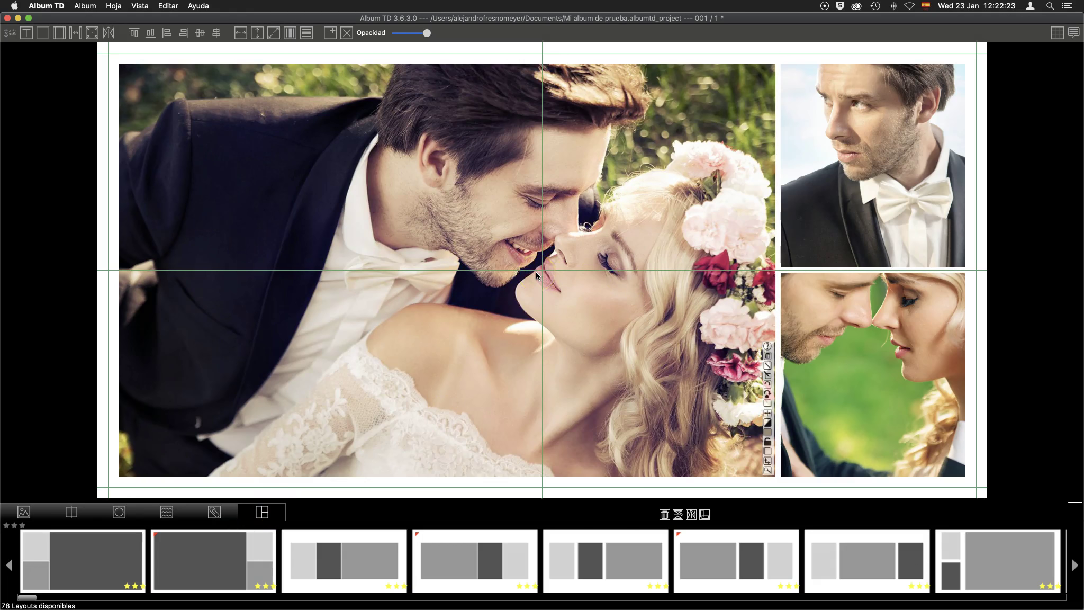
left_click(819, 320)
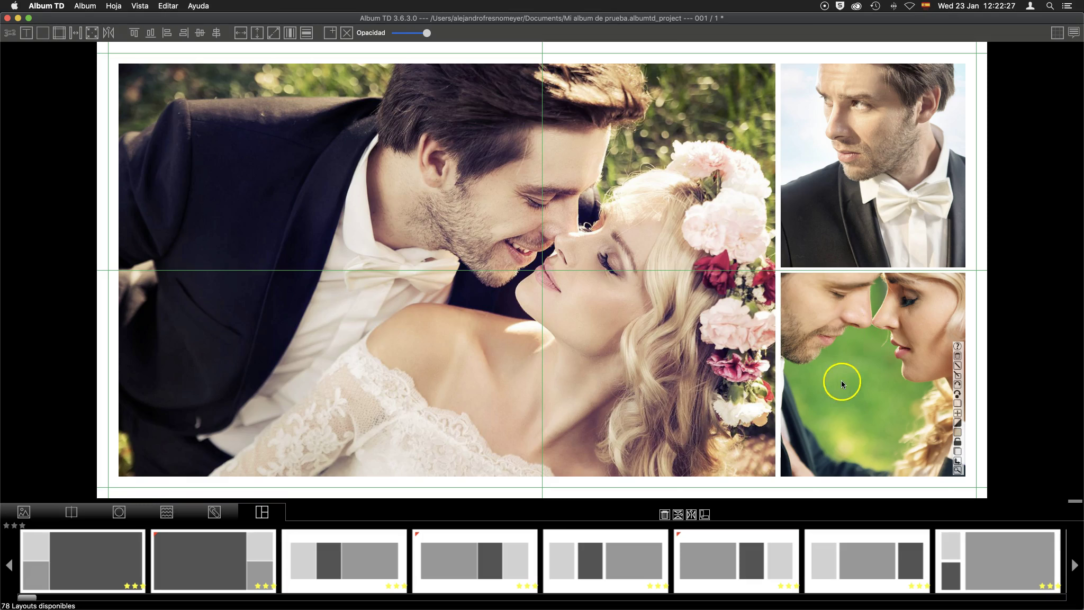
left_click(852, 170)
left_click(868, 340)
left_click(870, 351)
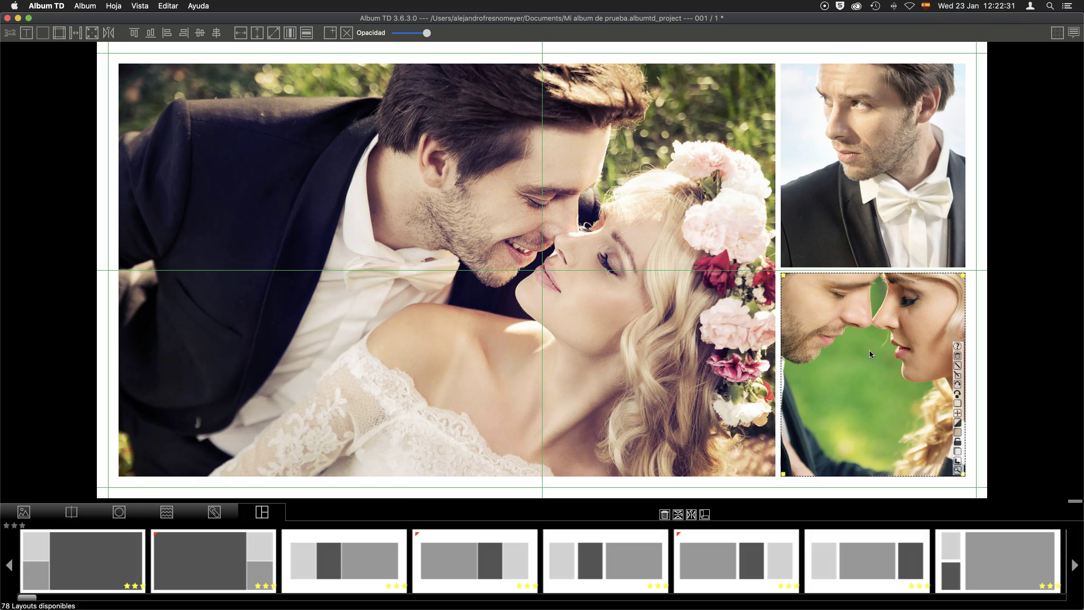
left_click_drag(869, 350, 858, 190)
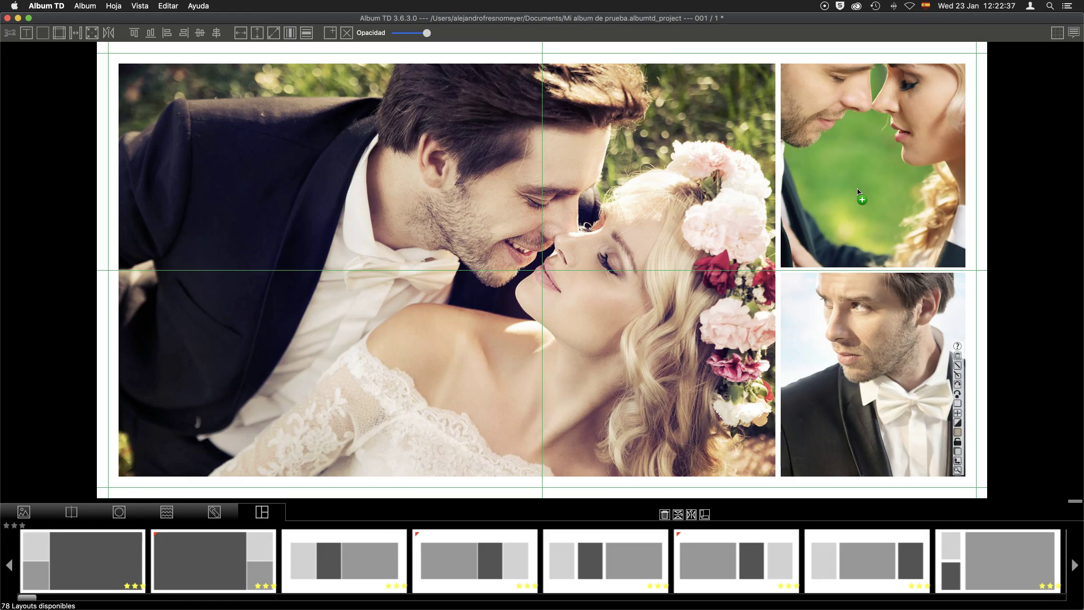
Put the kissing-couple photo image013.jpg into the bottom-right frame
left_click(24, 511)
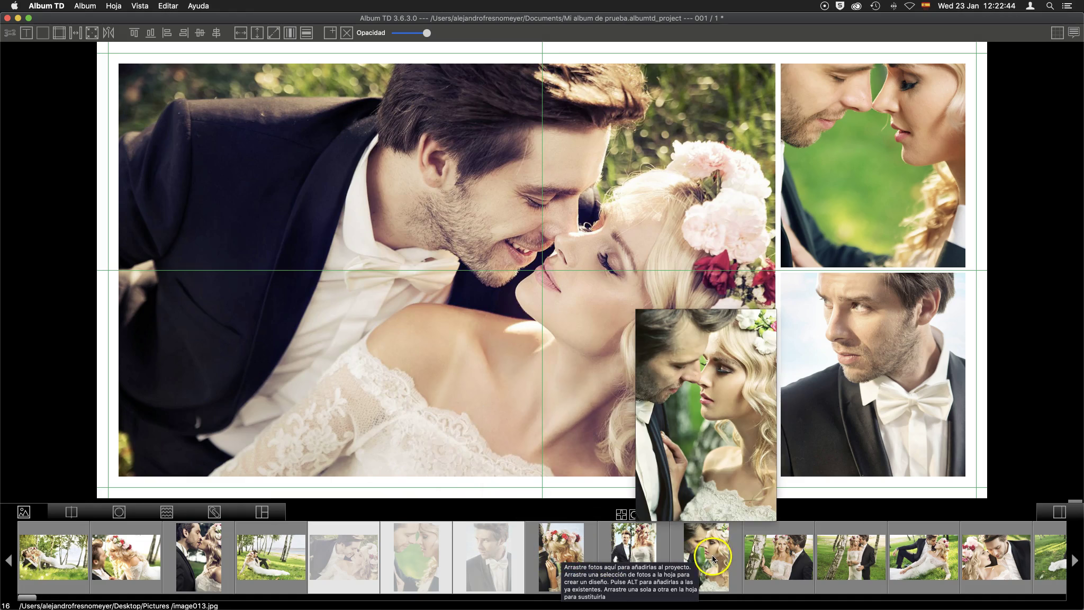
left_click(710, 558)
left_click_drag(707, 559, 852, 380)
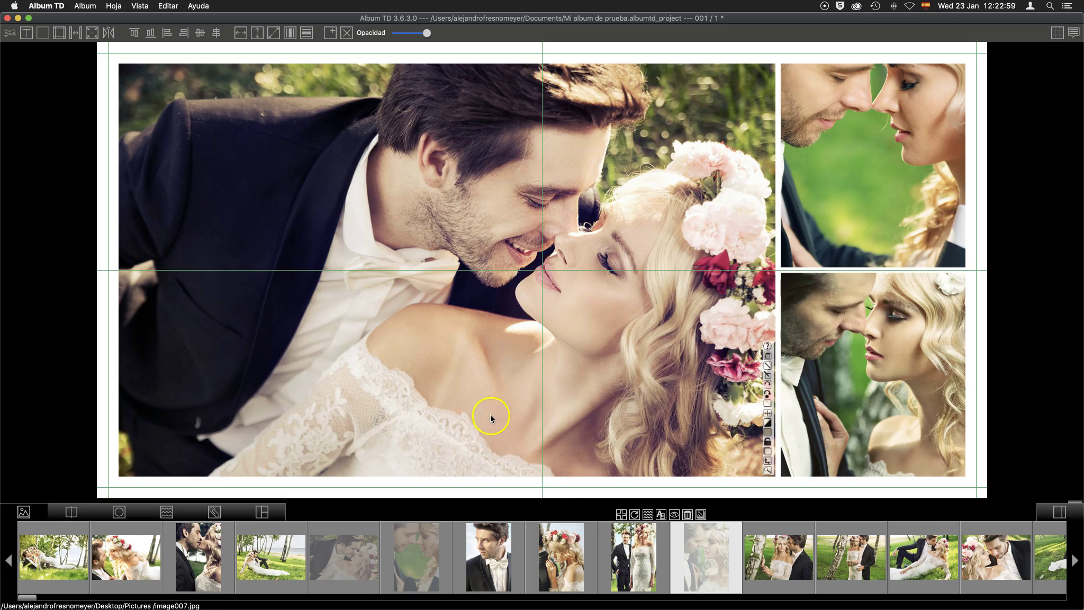
mouse_move(198, 557)
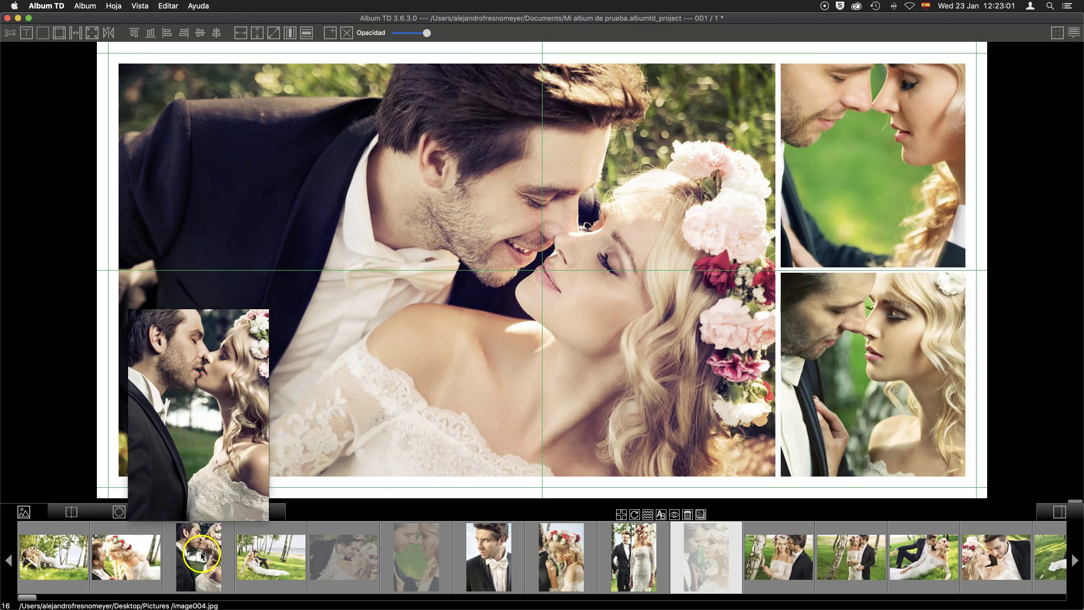
Add the image004 couple photo to the spread as a new middle column
left_click_drag(202, 556, 773, 286)
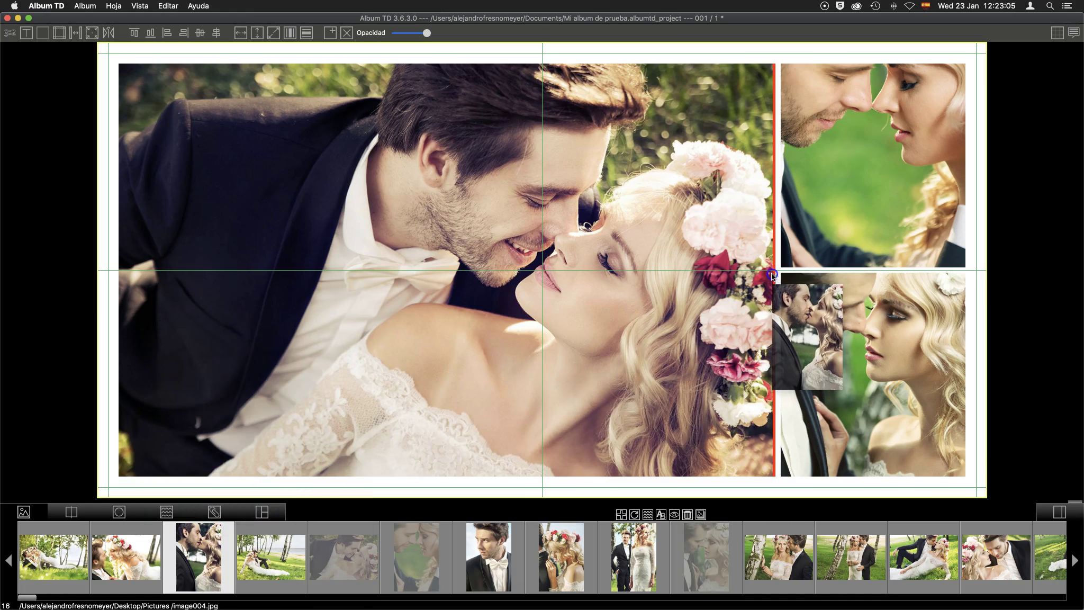
mouse_move(772, 273)
left_mouse_down()
mouse_move(773, 239)
mouse_move(774, 281)
left_mouse_up()
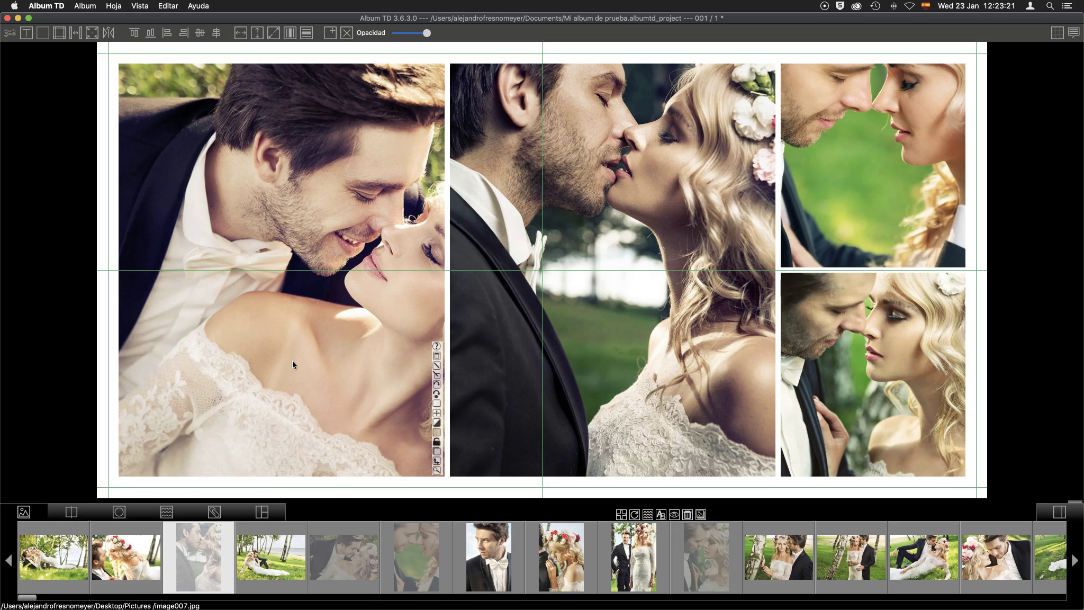
left_click(459, 425)
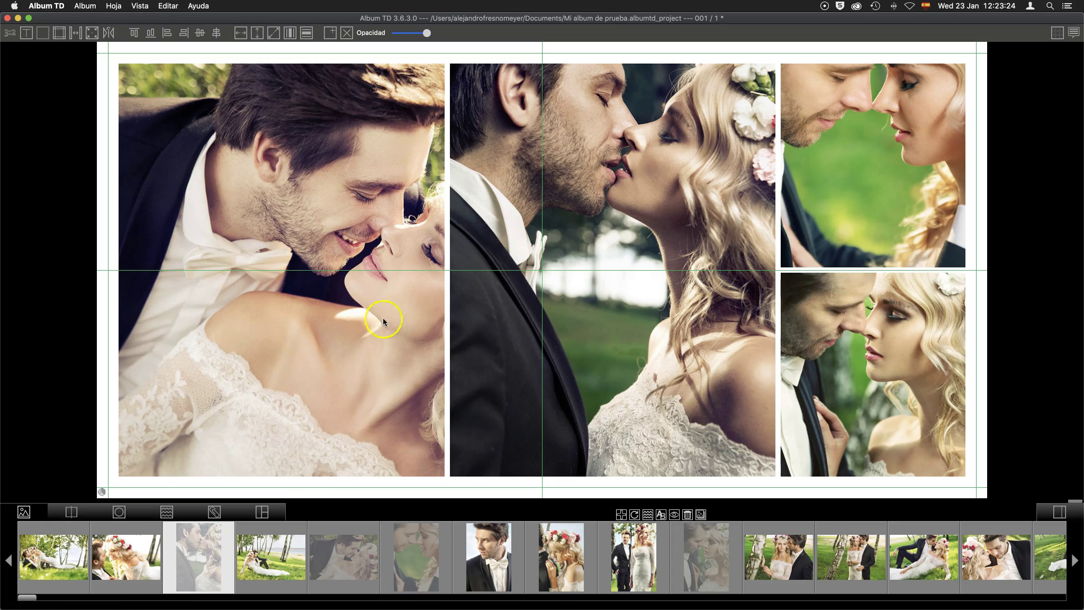
left_click(648, 401)
left_click(351, 335)
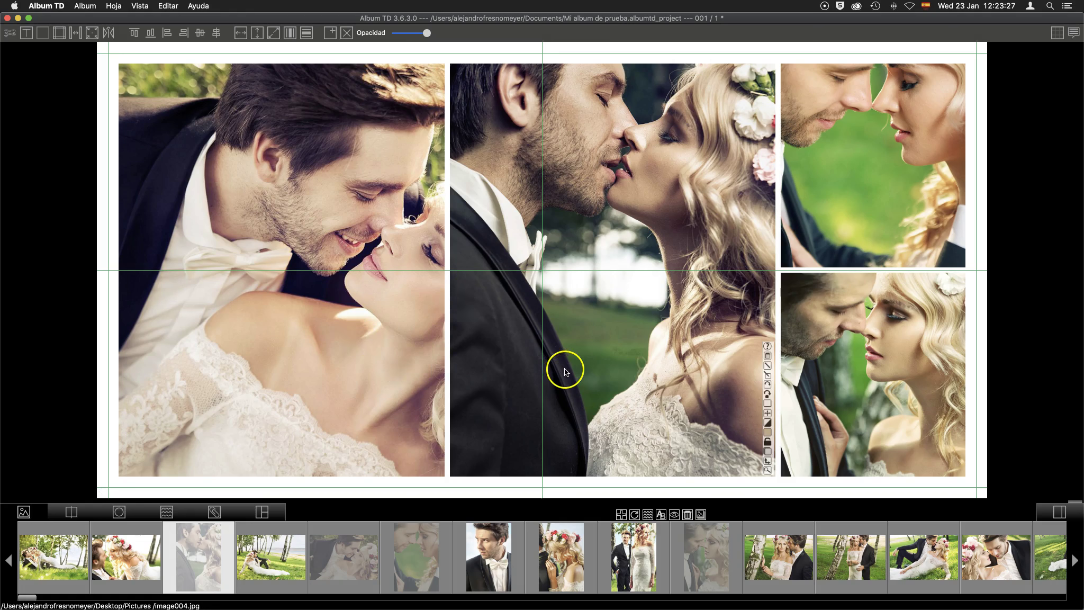
mouse_move(634, 556)
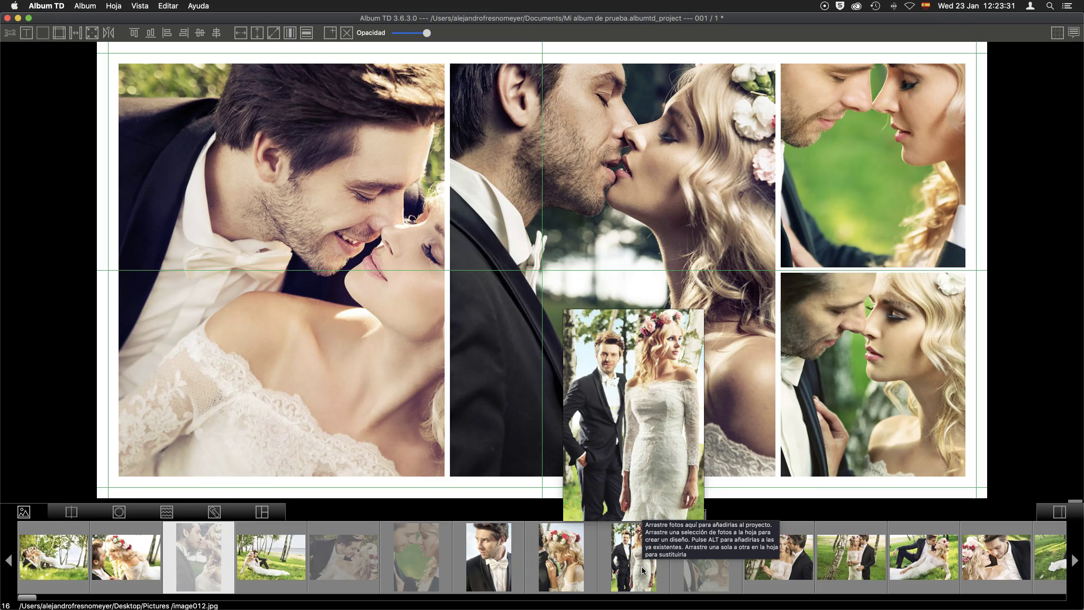
Add the full-length couple photo image012.jpg, making a row of five photos
mouse_move(640, 571)
left_mouse_down()
mouse_move(610, 486)
mouse_move(621, 484)
mouse_move(595, 485)
left_mouse_up()
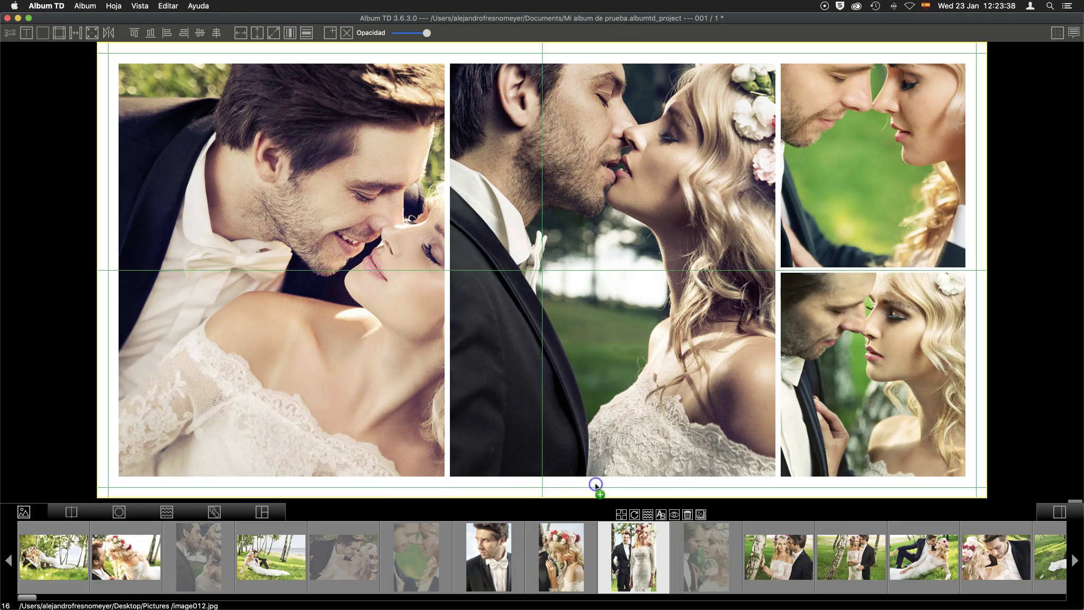
left_click(598, 485)
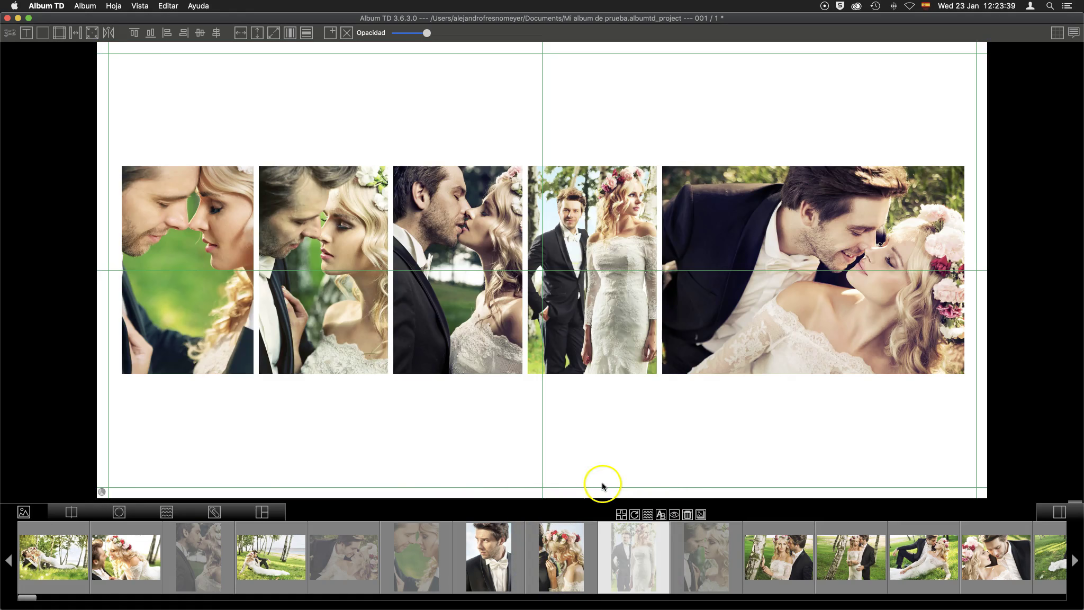
mouse_move(187, 270)
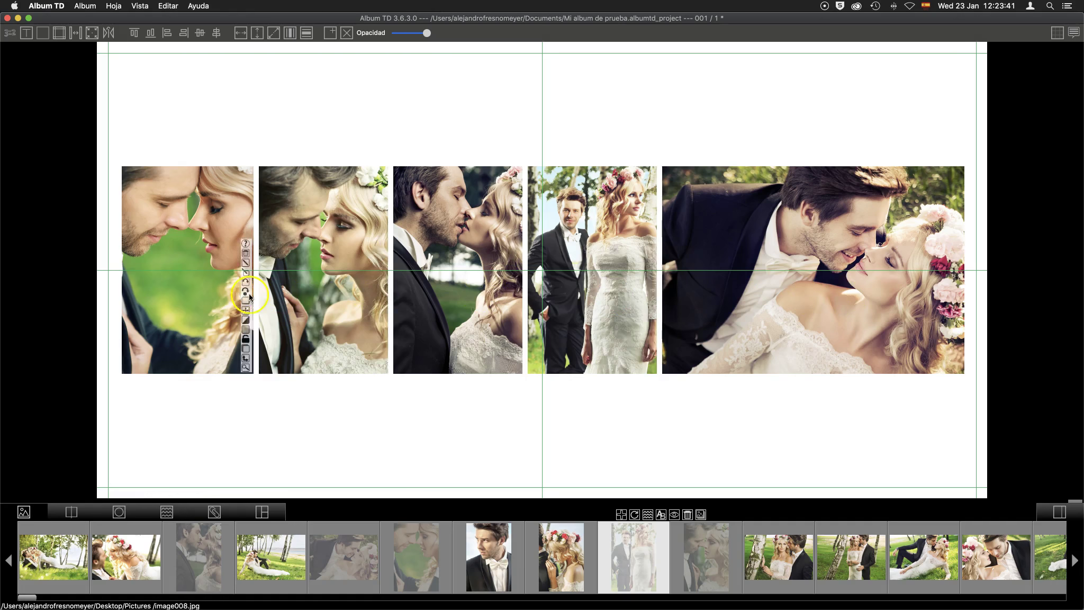
left_click(262, 512)
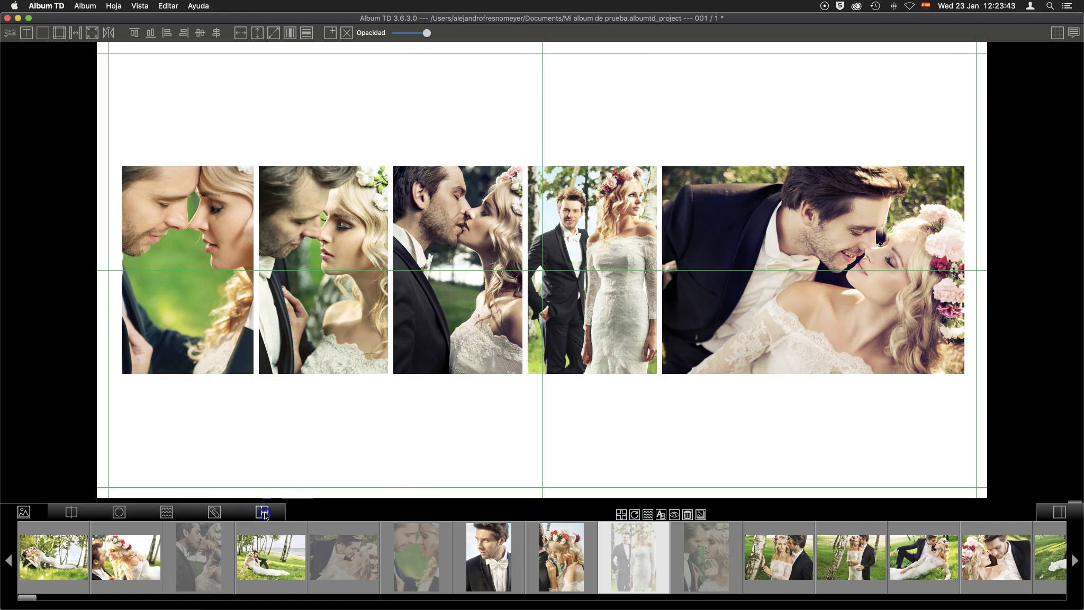
Apply the layout with one large photo on the left and four small ones in a grid
left_click(763, 571)
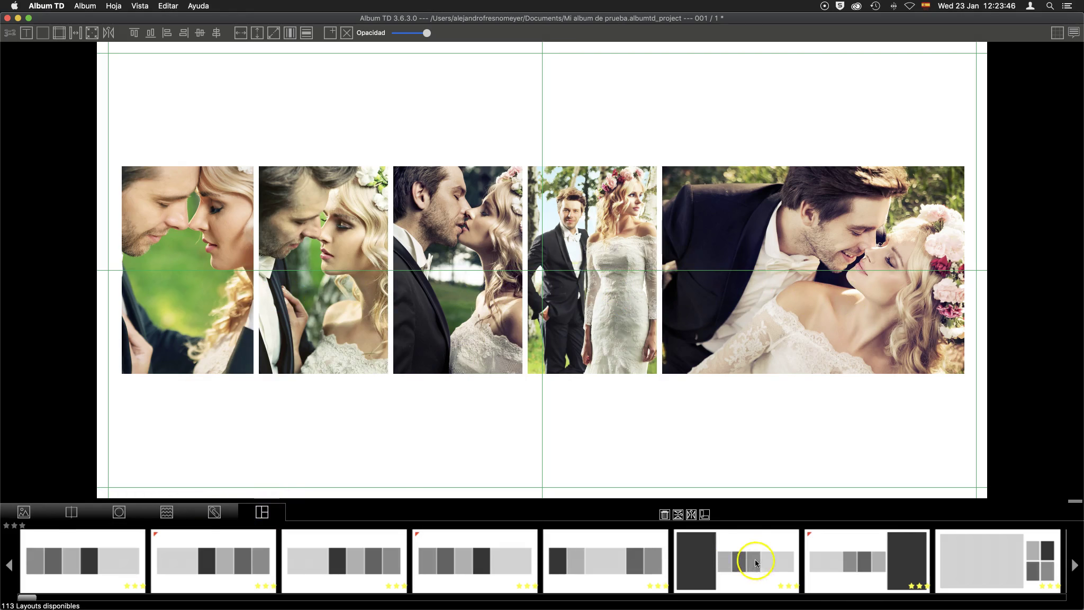
scroll(754, 559, "right", 3)
double_click(886, 558)
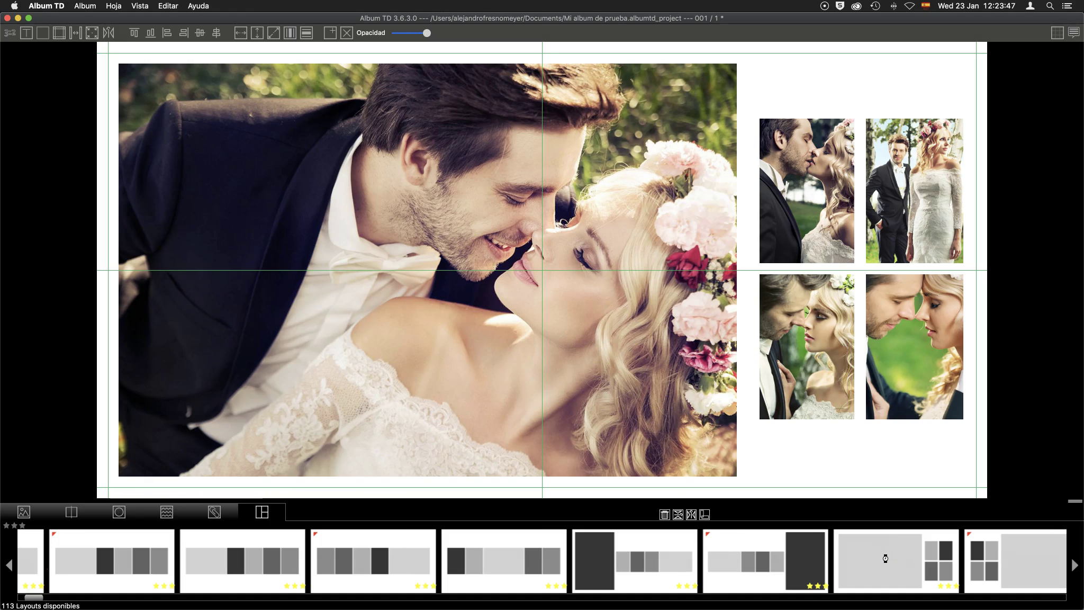
left_click(657, 449)
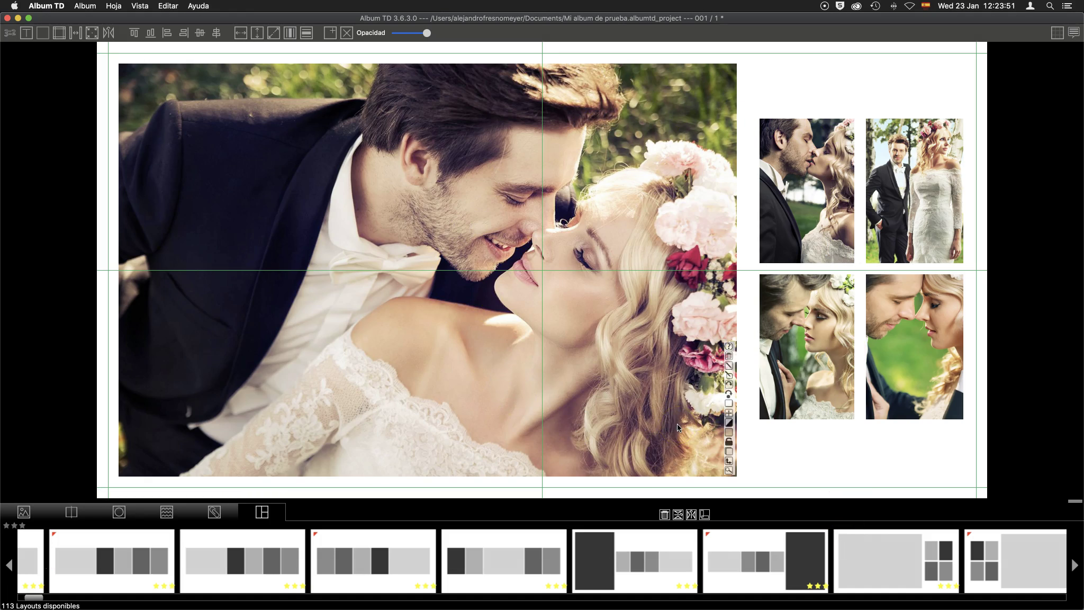
left_click(24, 511)
mouse_move(489, 546)
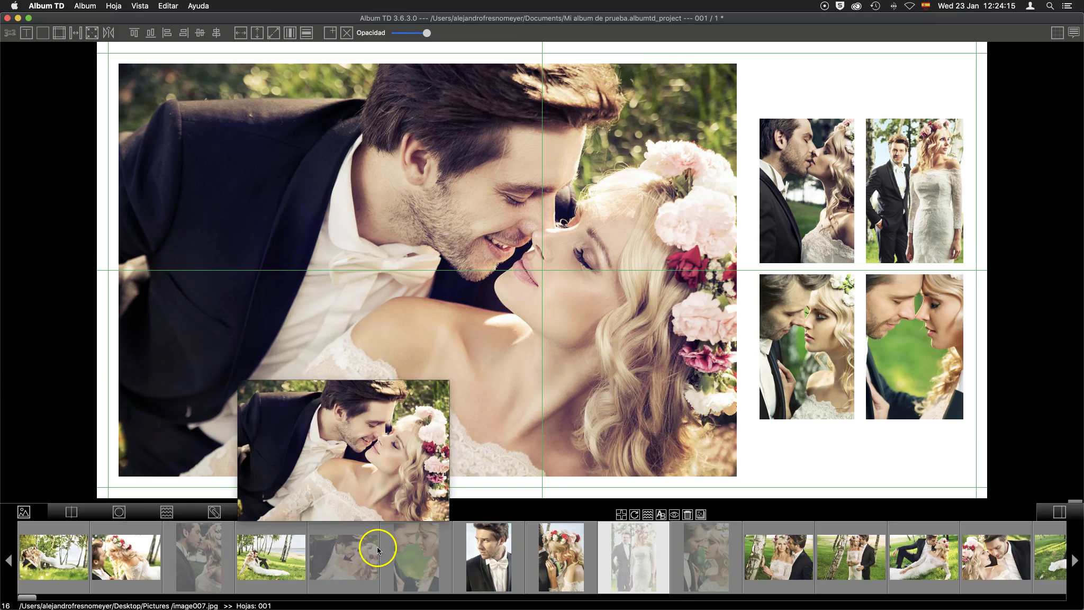
left_click(487, 554)
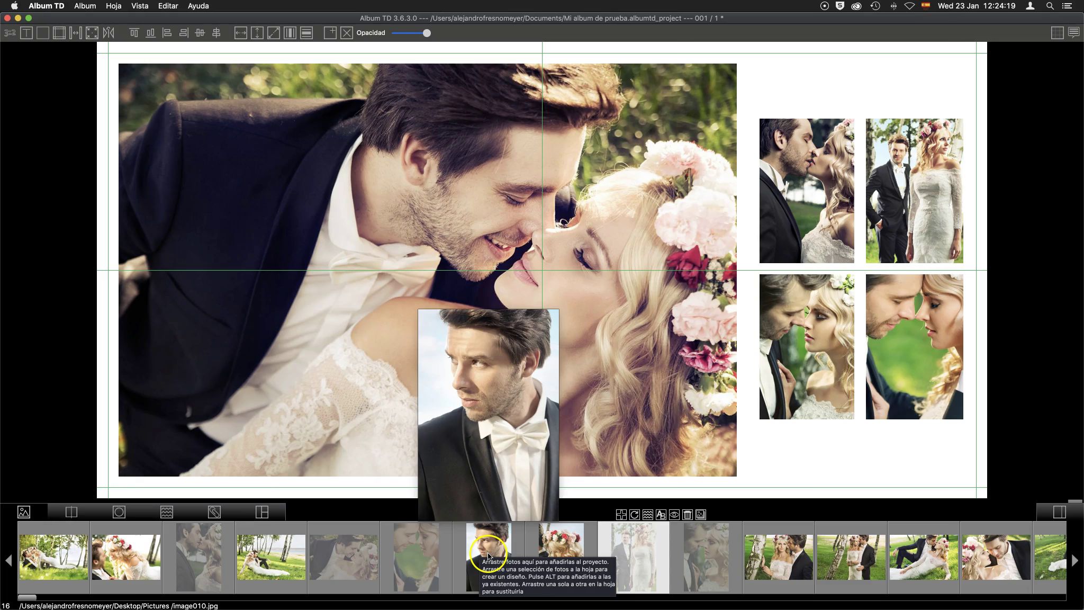
mouse_move(487, 554)
left_mouse_down()
mouse_move(490, 563)
mouse_move(332, 35)
left_mouse_up()
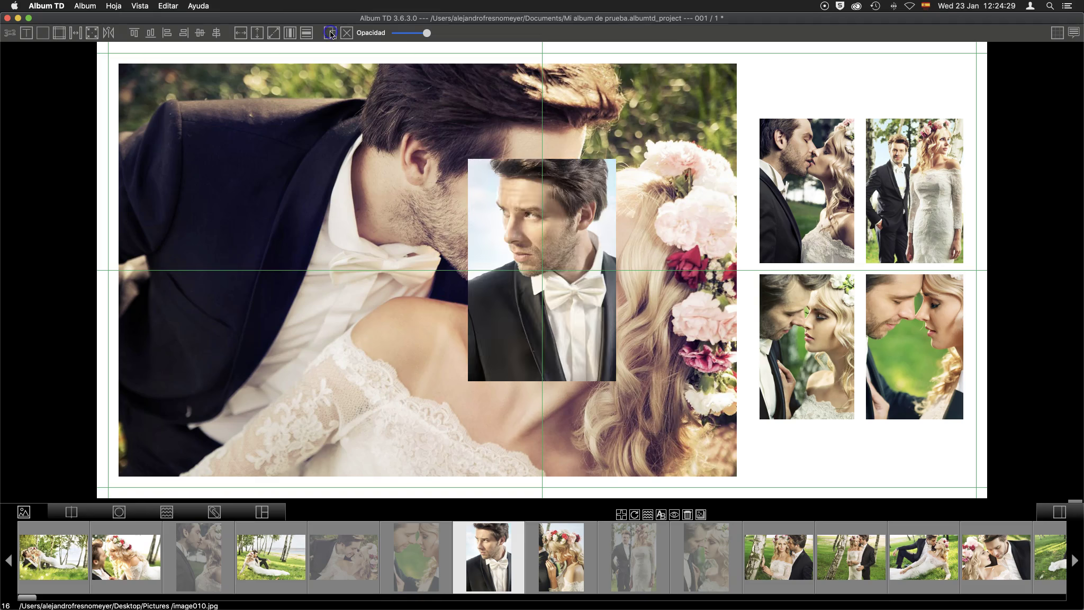
left_click(525, 235)
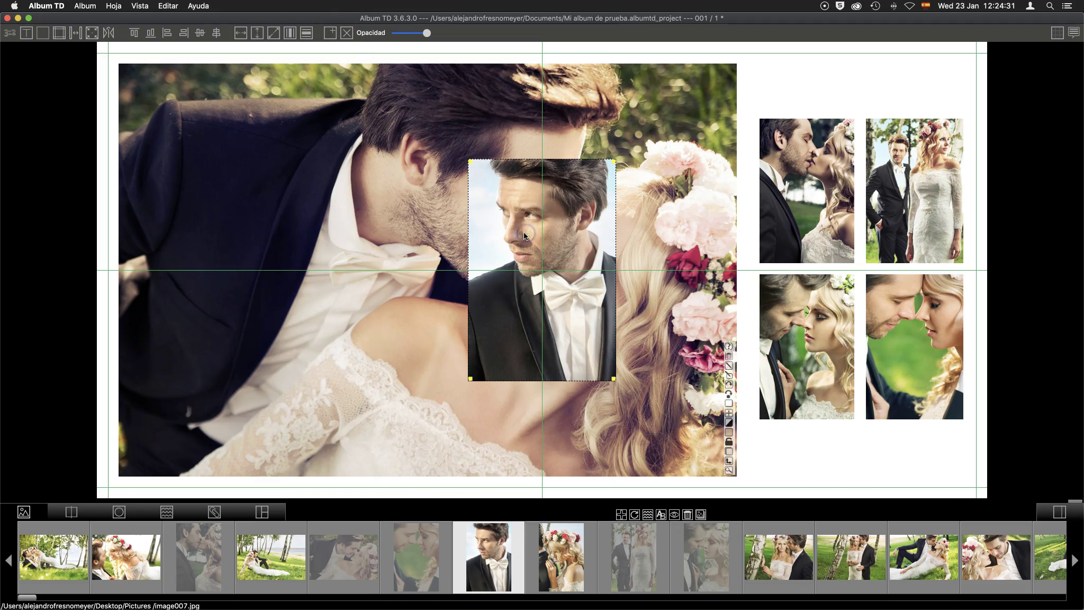
left_click_drag(510, 251, 435, 278)
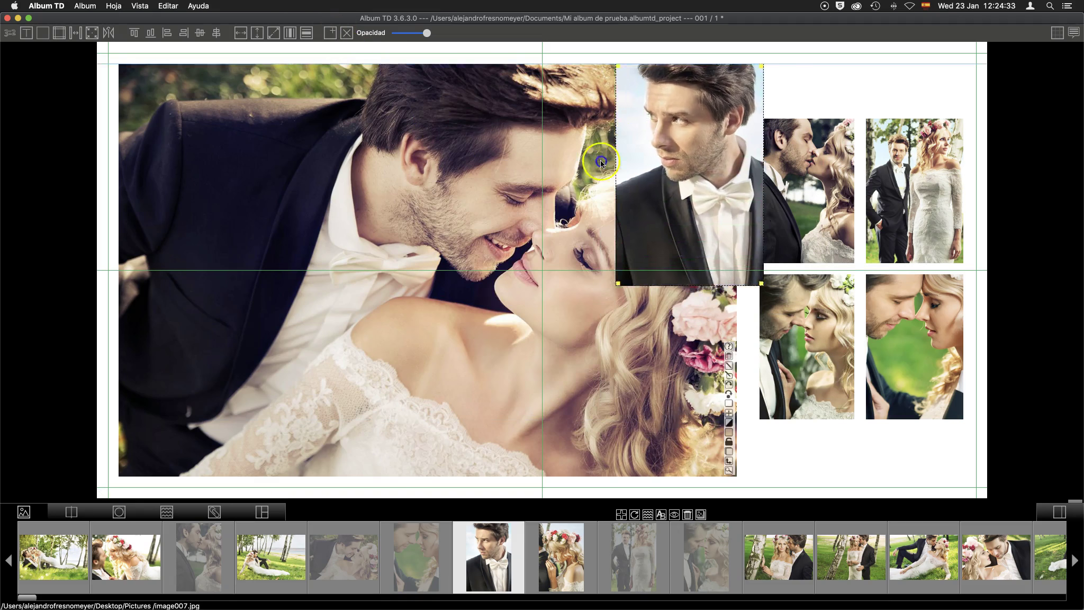
mouse_move(435, 279)
left_mouse_down()
mouse_move(728, 174)
mouse_move(680, 299)
left_mouse_up()
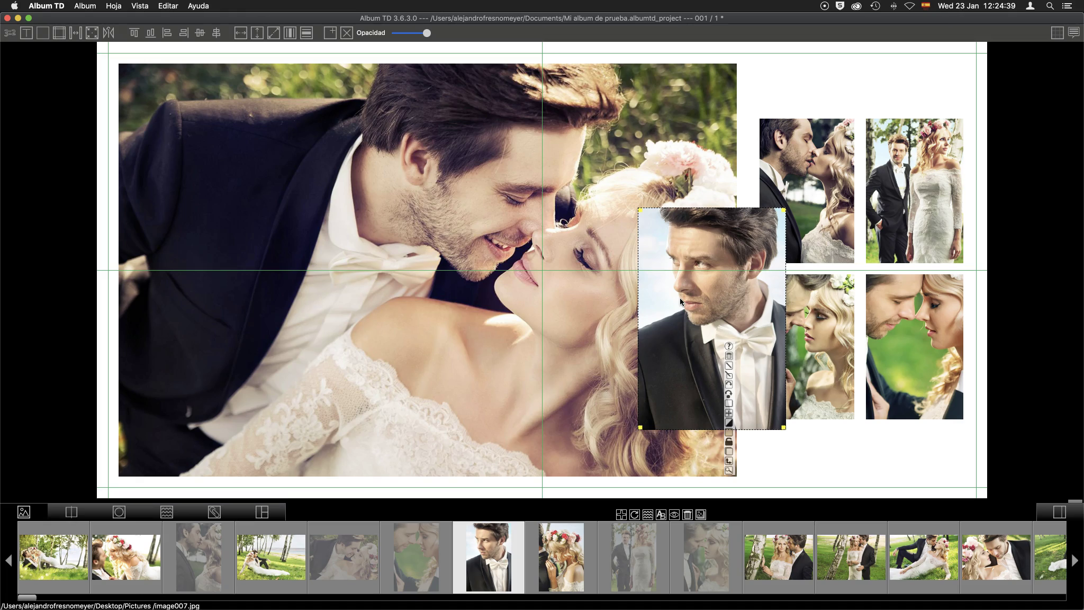
key("BackSpace")
left_click(743, 291)
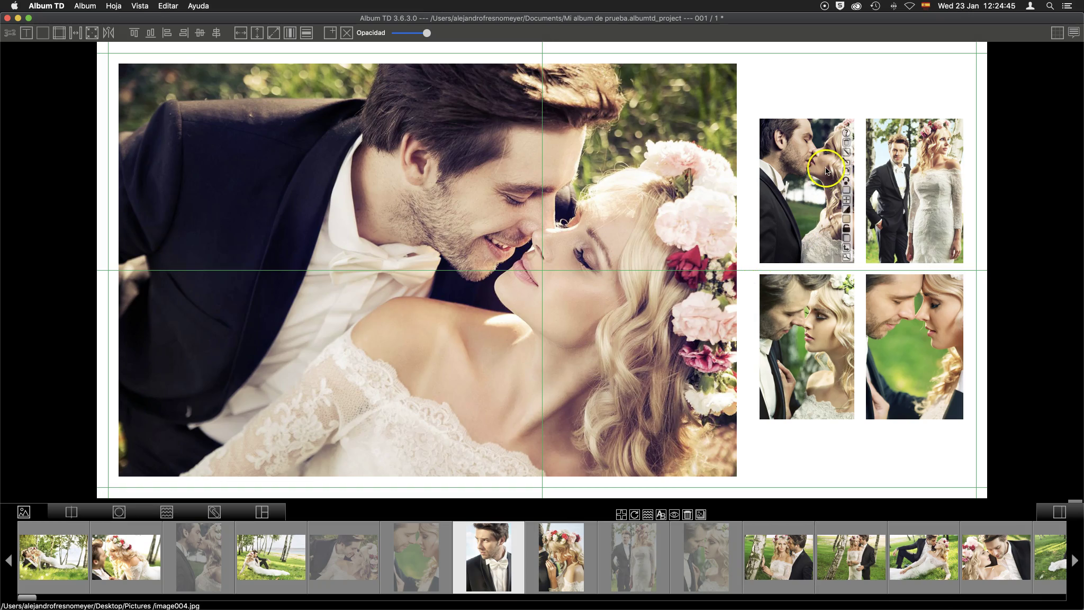
Shift the couple image down, then up, inside the large photo's frame
mouse_move(806, 191)
left_click(471, 275)
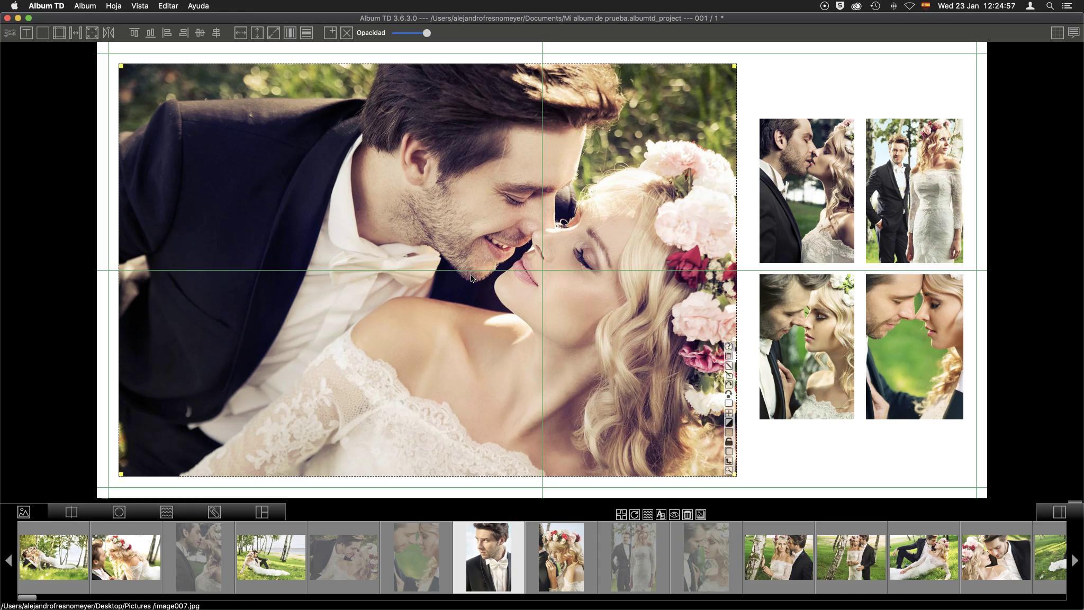
left_click(462, 270)
left_click(459, 269)
double_click(453, 265)
mouse_move(482, 294)
left_mouse_down()
mouse_move(515, 321)
mouse_move(461, 297)
mouse_move(489, 327)
left_mouse_up()
double_click(490, 327)
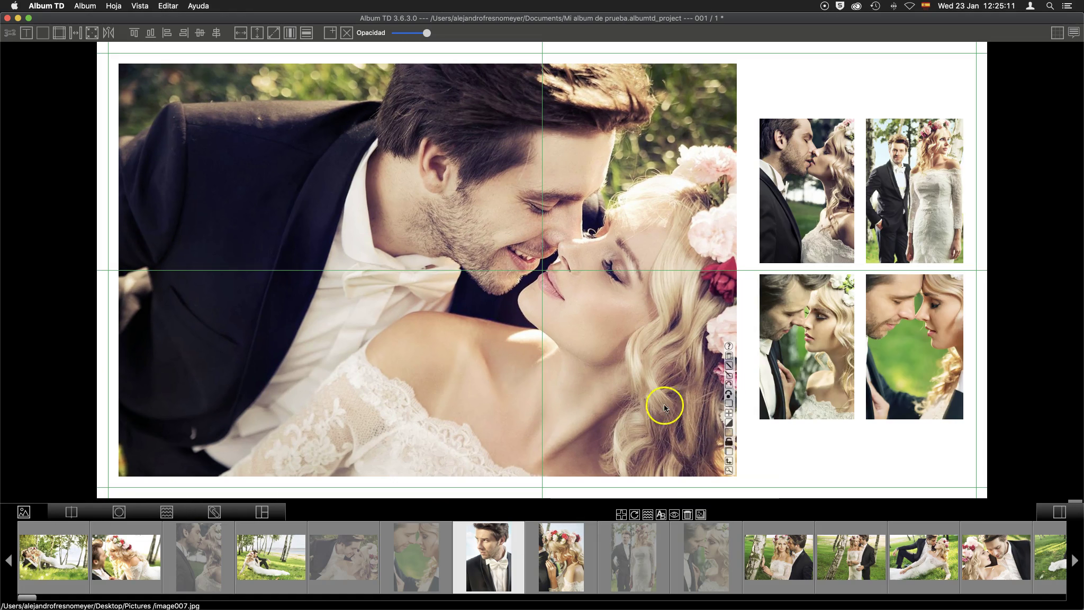
left_click(729, 471)
left_click(730, 453)
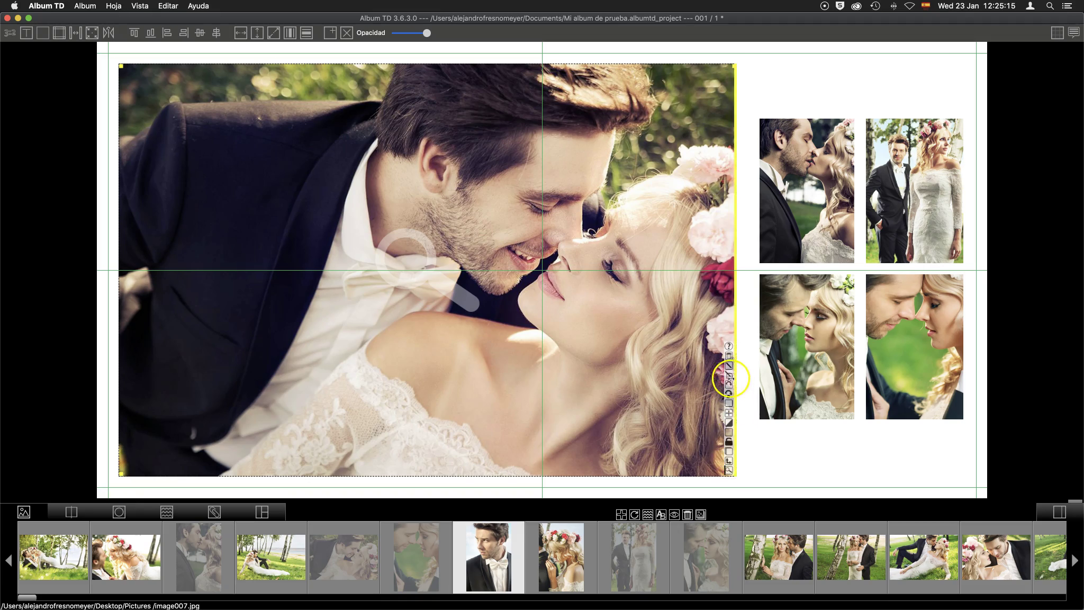
scroll(589, 416, "down", 3)
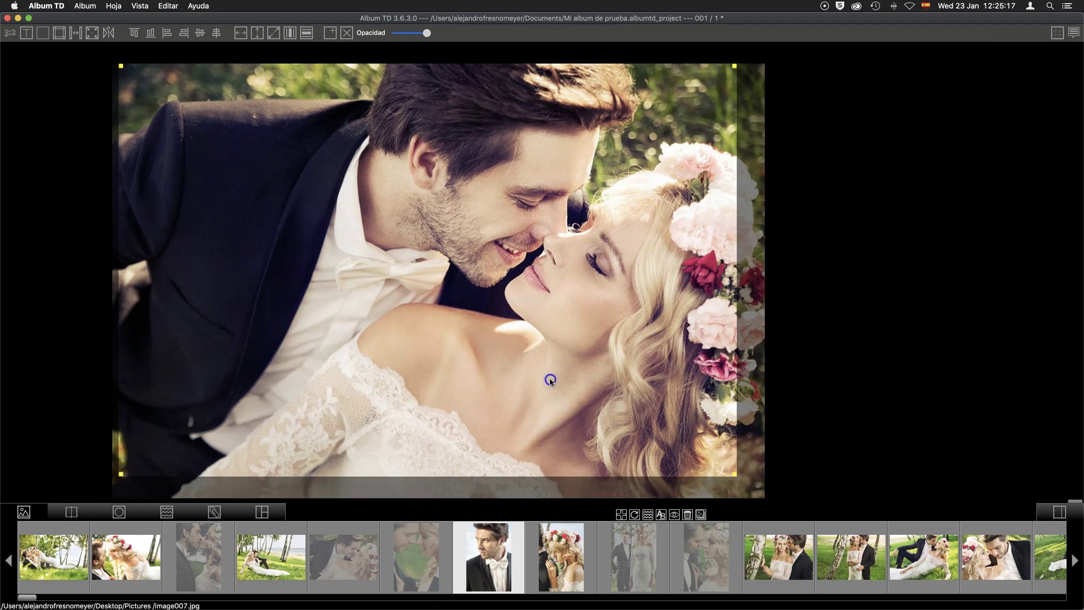
scroll(589, 414, "up", 5)
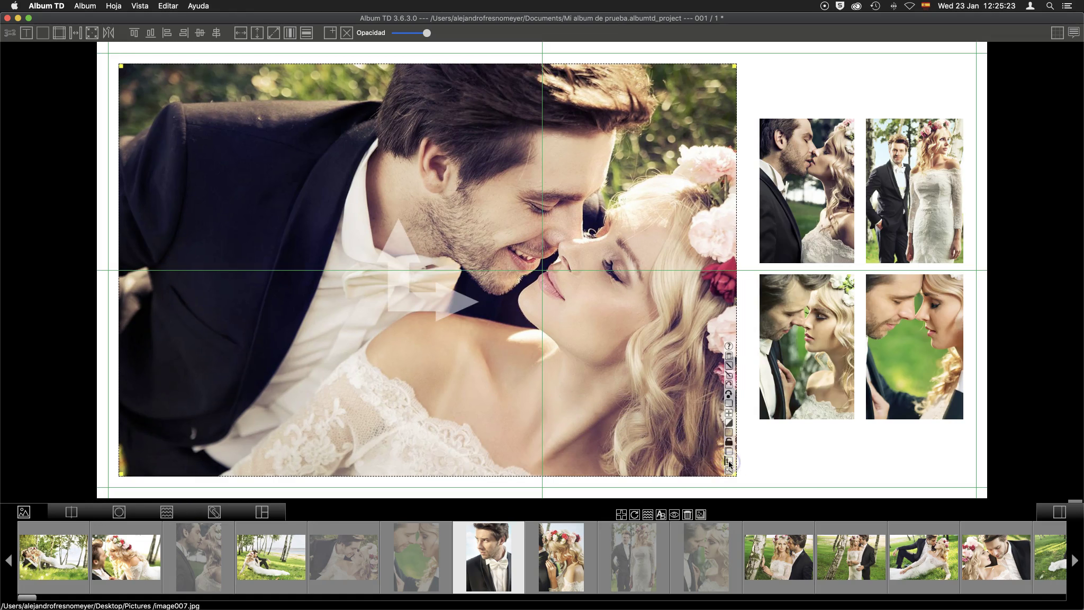
mouse_move(486, 383)
left_mouse_down()
mouse_move(485, 349)
mouse_move(400, 356)
mouse_move(420, 380)
mouse_move(496, 378)
mouse_move(490, 363)
mouse_move(448, 363)
mouse_move(472, 378)
mouse_move(498, 352)
mouse_move(479, 341)
mouse_move(445, 351)
mouse_move(465, 362)
mouse_move(448, 353)
left_mouse_up()
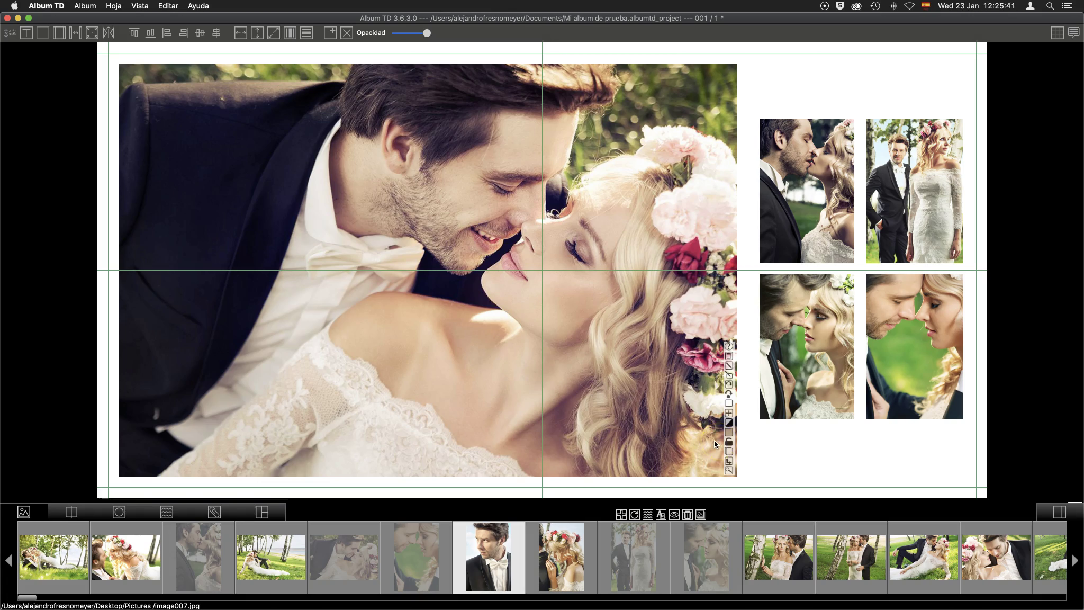
Shrink the main couple photo's frame toward the upper left by dragging its corner
left_click(675, 468)
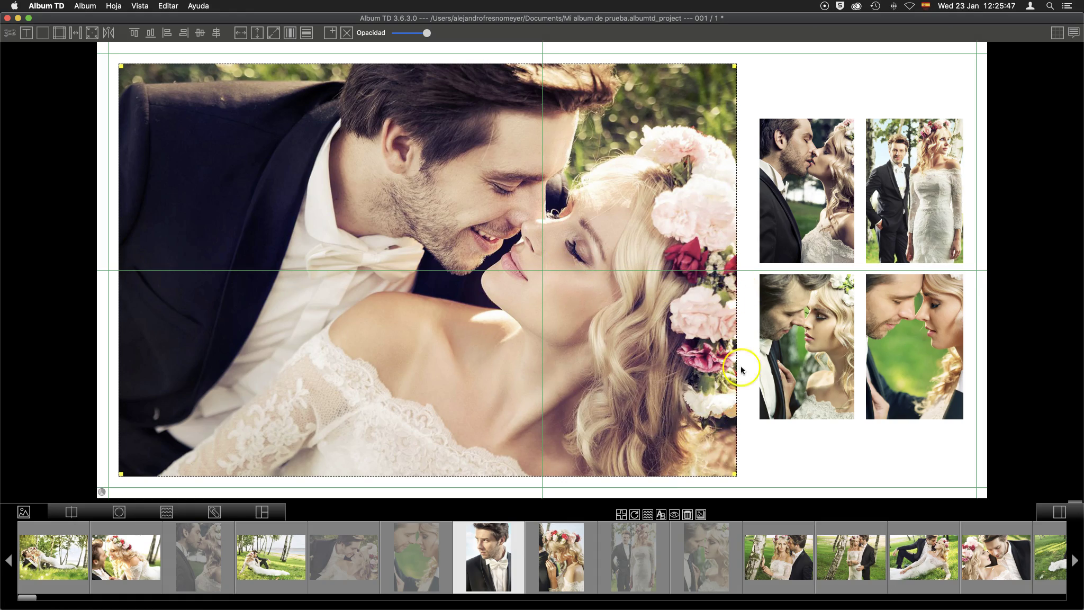
mouse_move(734, 474)
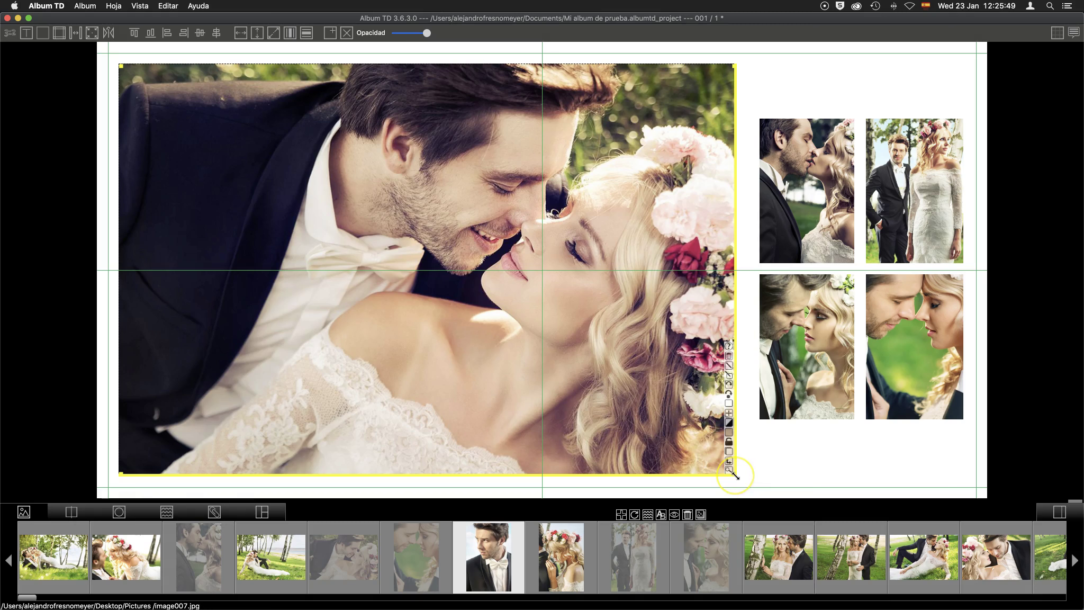
mouse_move(735, 475)
left_mouse_down()
mouse_move(581, 360)
mouse_move(738, 482)
left_mouse_up()
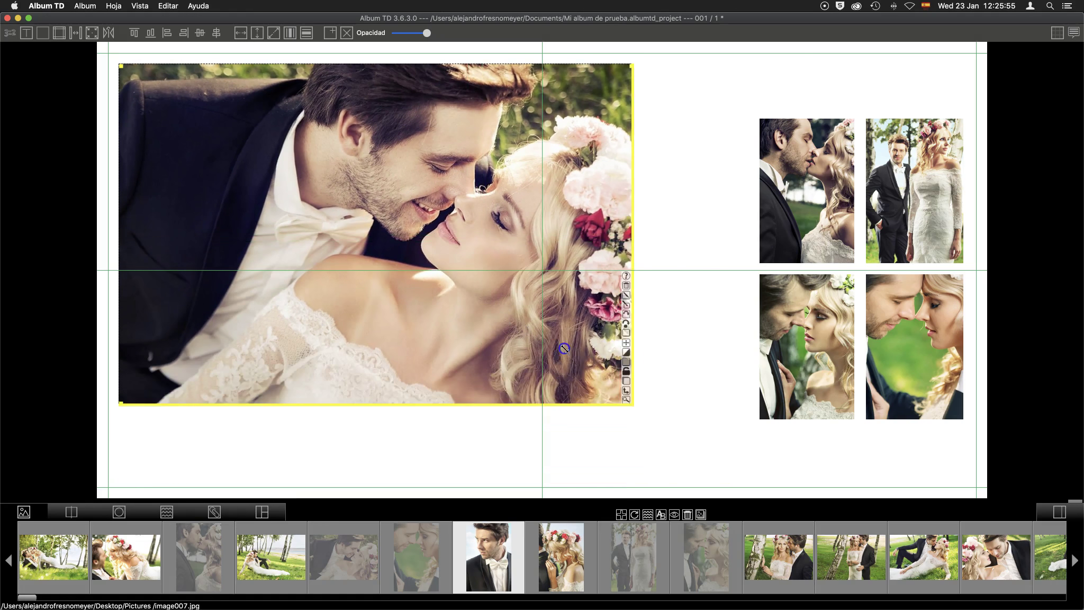
mouse_move(737, 481)
left_mouse_down()
mouse_move(553, 337)
mouse_move(602, 389)
left_mouse_up()
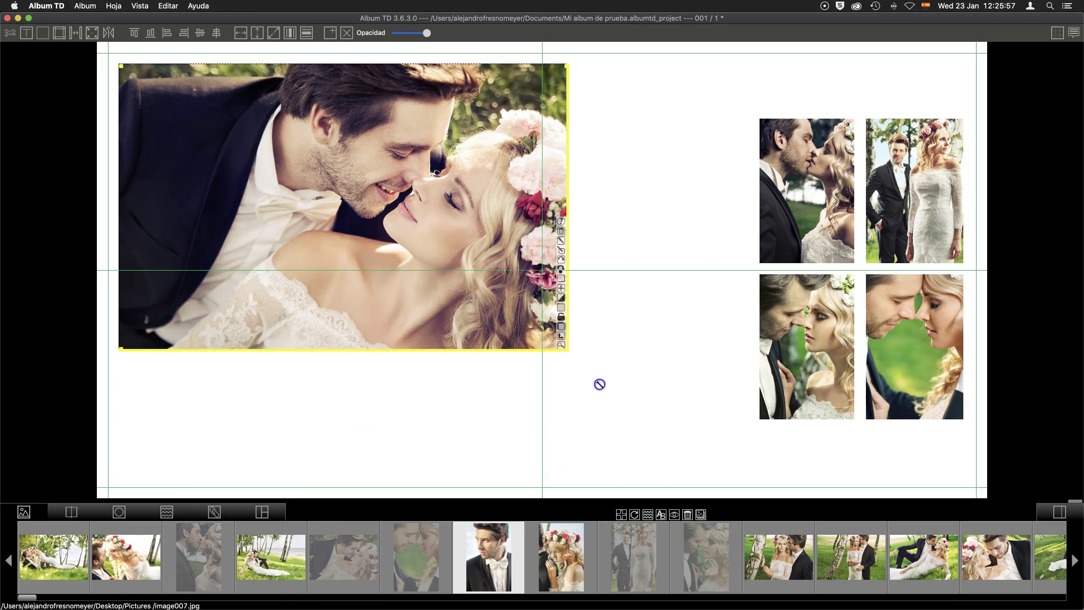
Move the resized main photo right and down, and trim its top and bottom edges
mouse_move(377, 220)
left_mouse_down()
mouse_move(391, 278)
mouse_move(372, 220)
mouse_move(398, 230)
left_mouse_up()
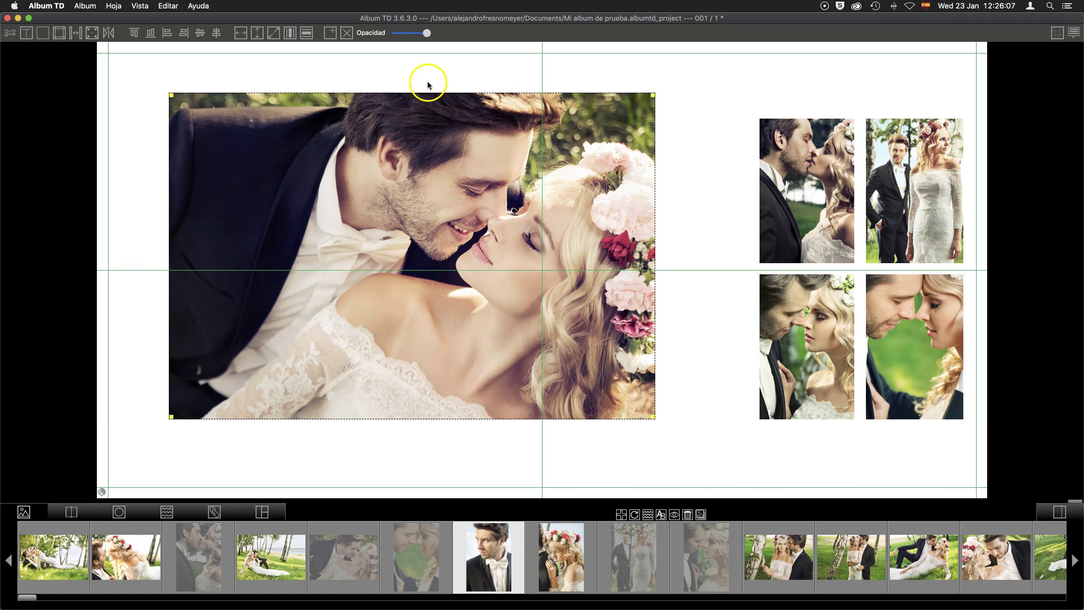
mouse_move(426, 93)
left_click_drag(426, 95, 427, 123)
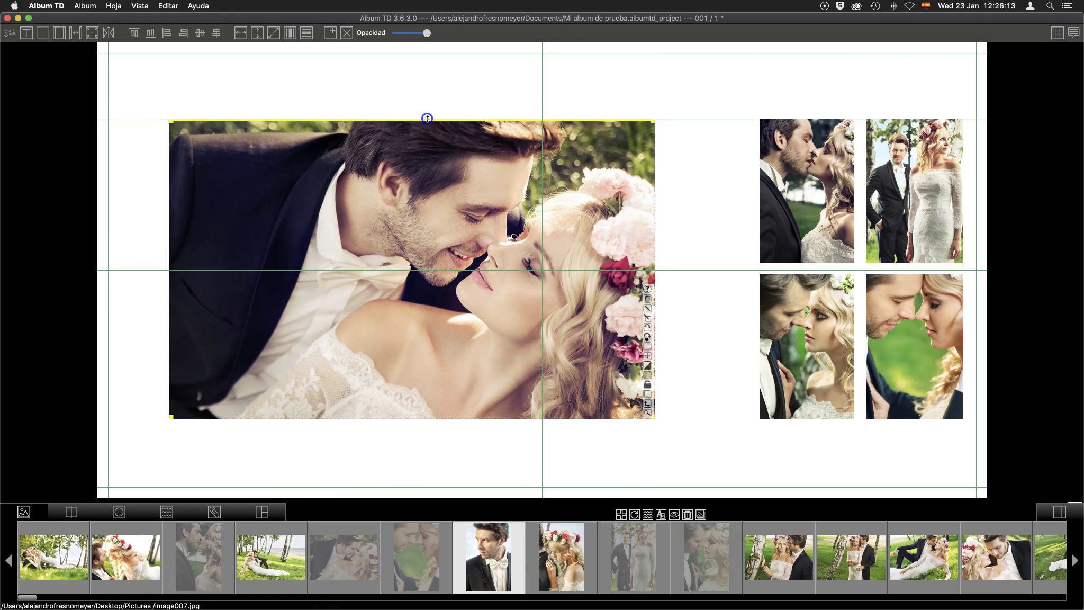
left_click_drag(427, 113, 428, 118)
left_click_drag(428, 113, 428, 118)
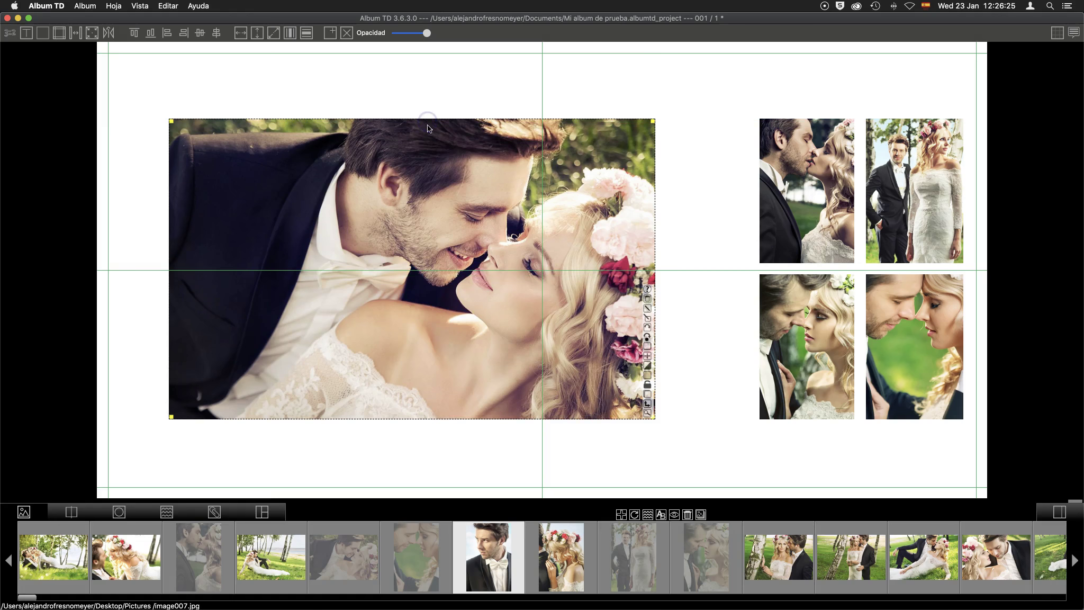
left_click_drag(513, 421, 511, 419)
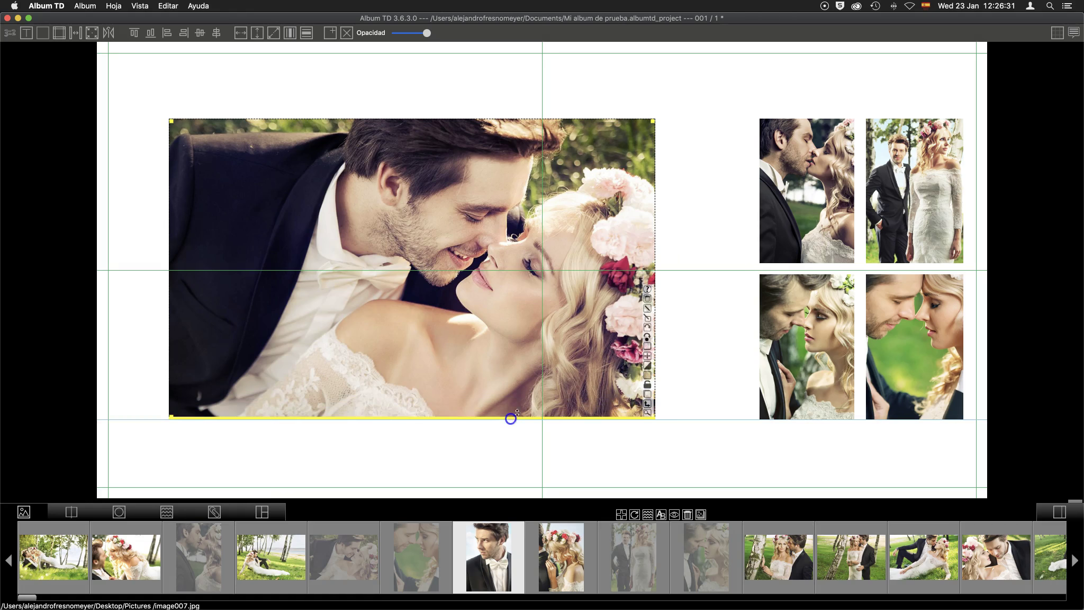
Select the four small photos and move them left beside the main photo
mouse_move(731, 89)
left_mouse_down()
mouse_move(841, 393)
mouse_move(970, 438)
left_mouse_up()
left_click(790, 171)
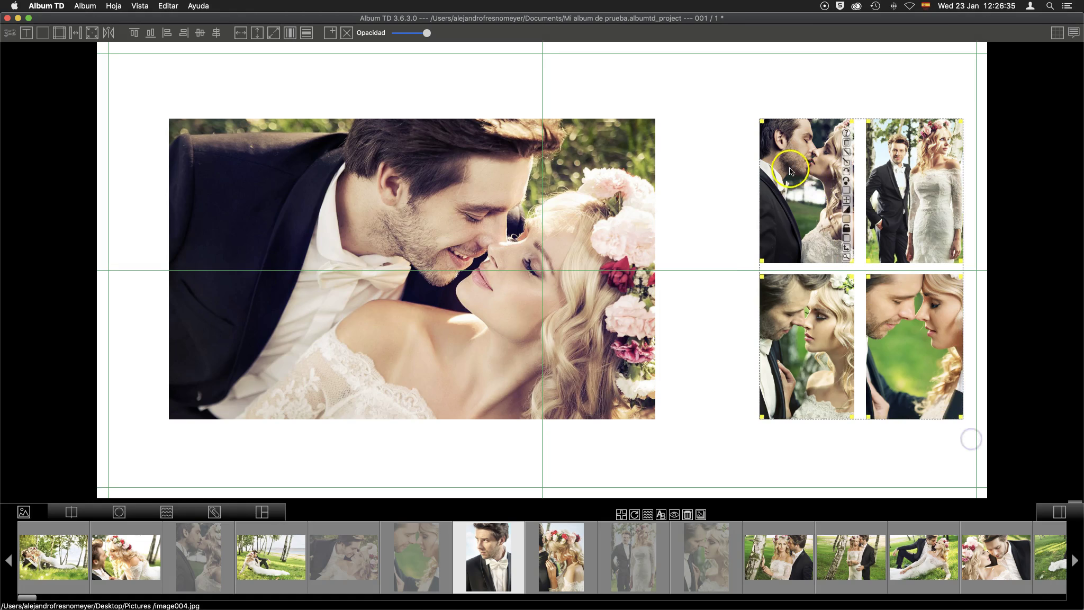
left_click_drag(790, 171, 708, 178)
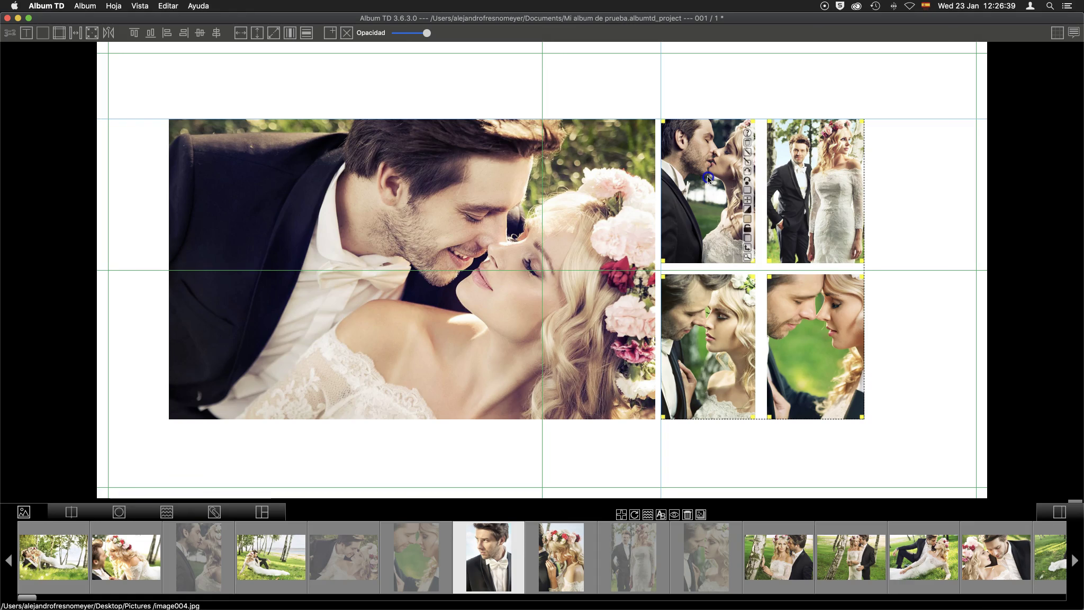
left_click_drag(708, 178, 707, 179)
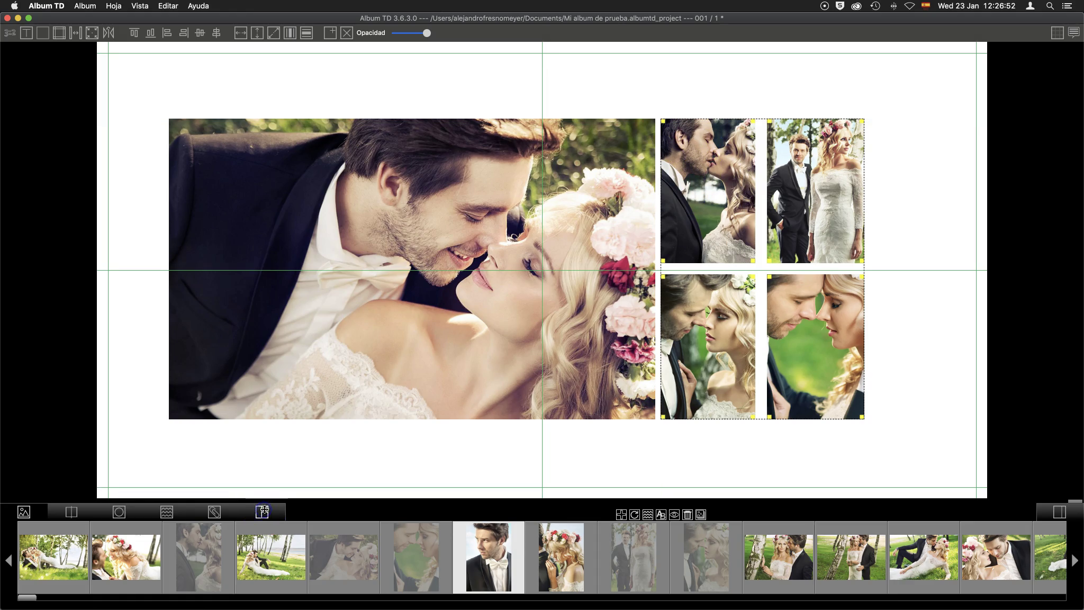
Apply the five-photos-in-a-row layout, then clear every photo off the sheet
left_click(262, 511)
left_click(486, 562)
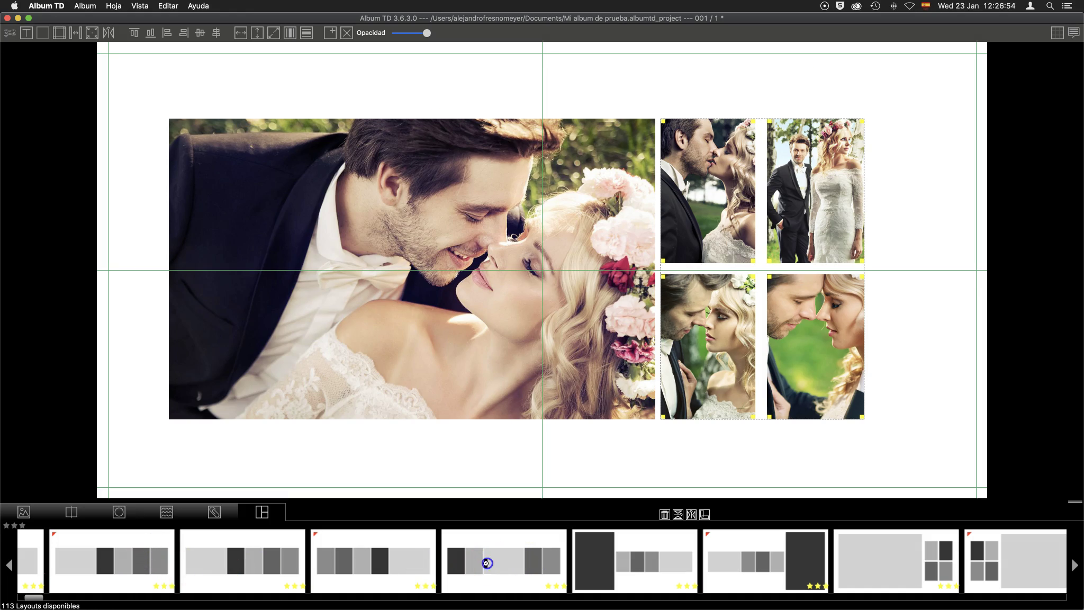
left_click(485, 422)
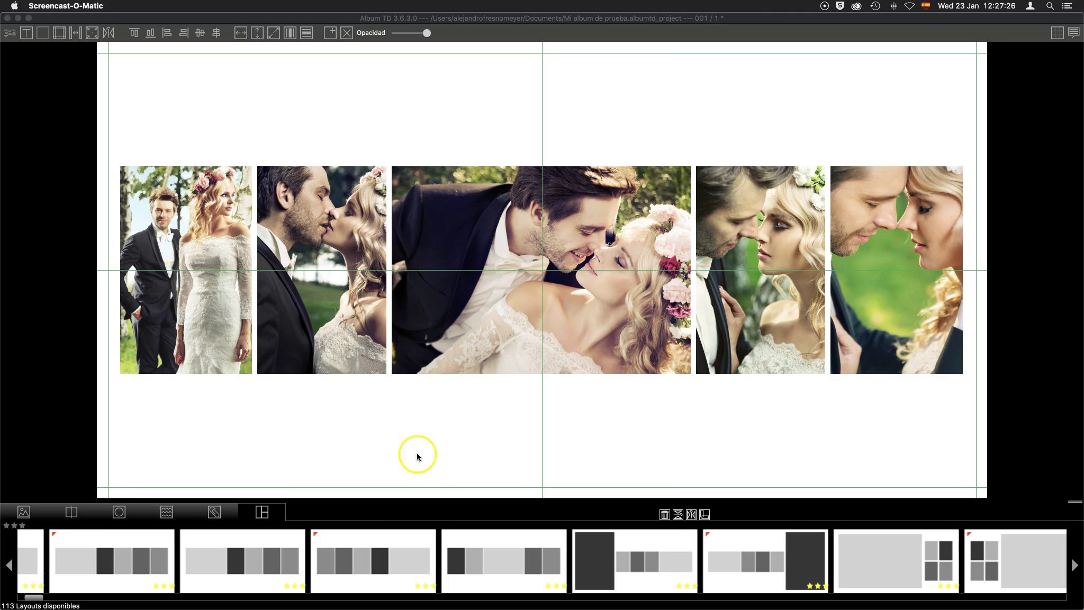
left_click(348, 34)
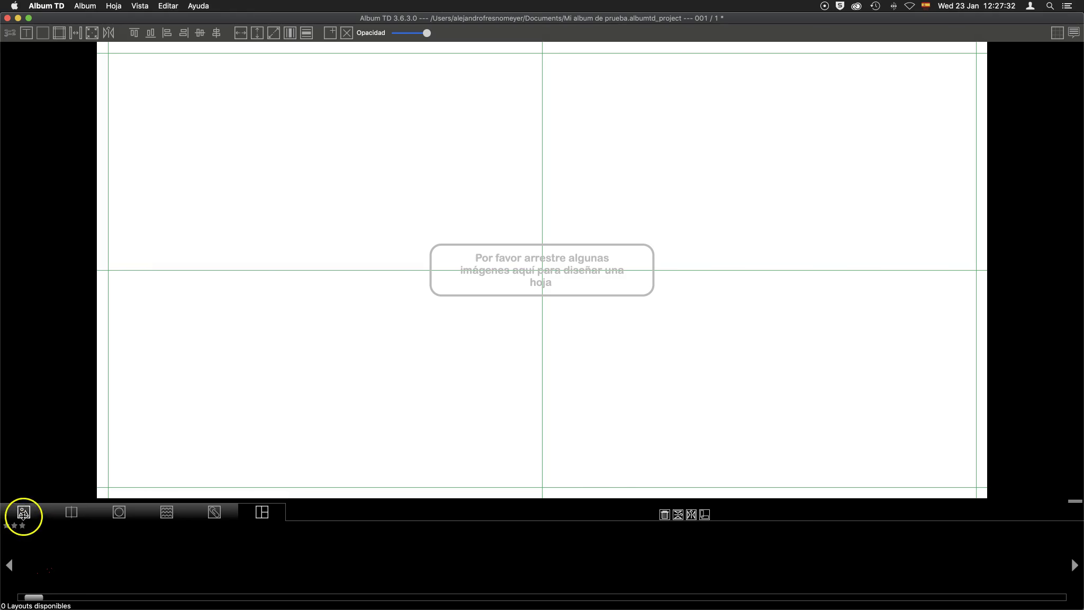
Place the bride, groom and couple close-up photos on sheet 001 and view all sheets
left_click(24, 512)
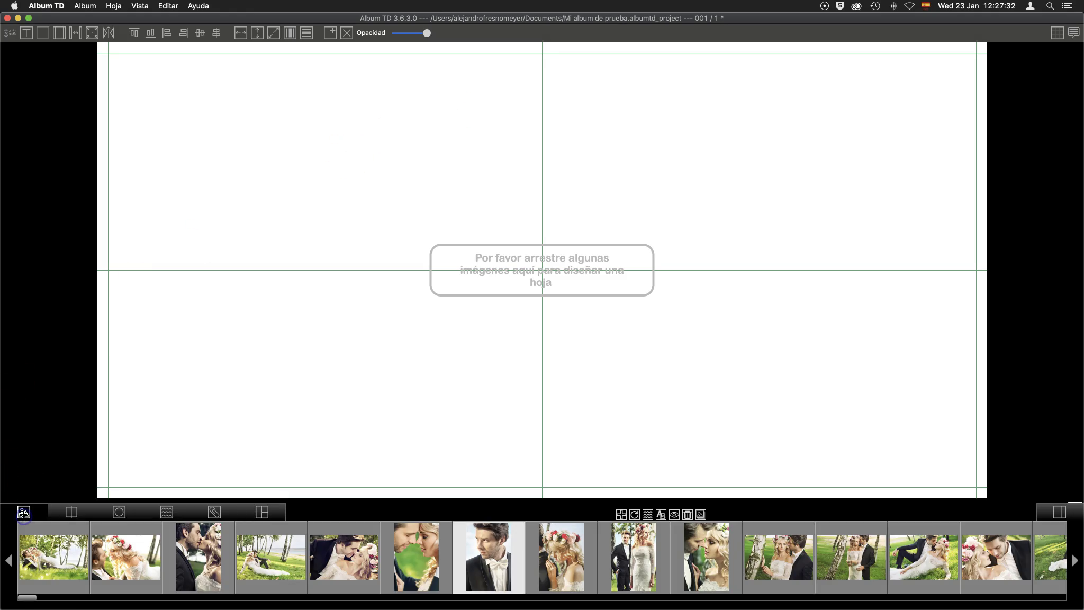
left_click(403, 536)
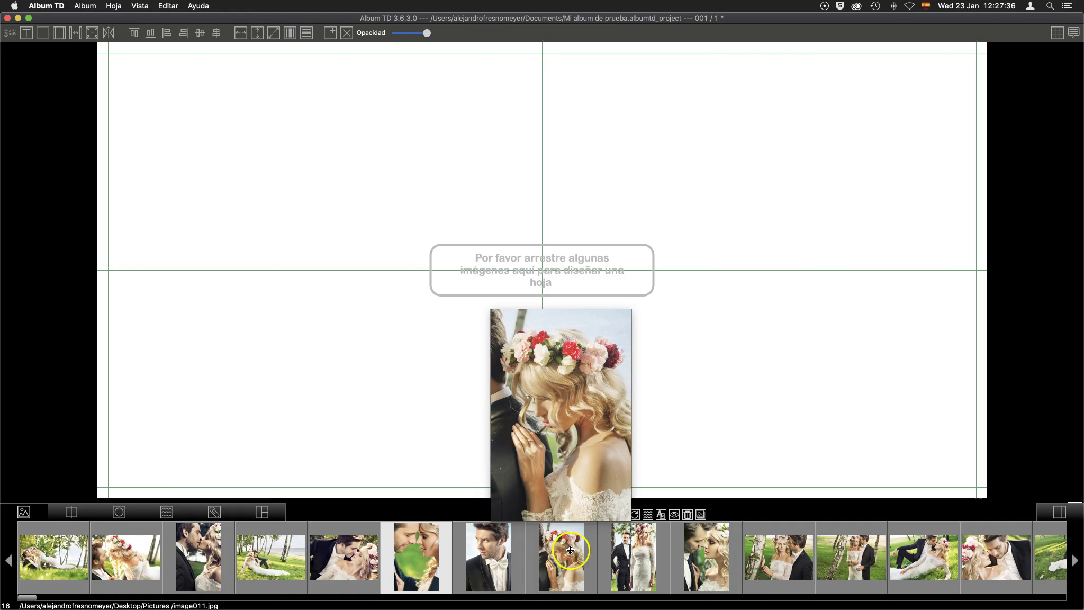
mouse_move(572, 551)
left_mouse_down()
mouse_move(551, 451)
mouse_move(549, 218)
left_mouse_up()
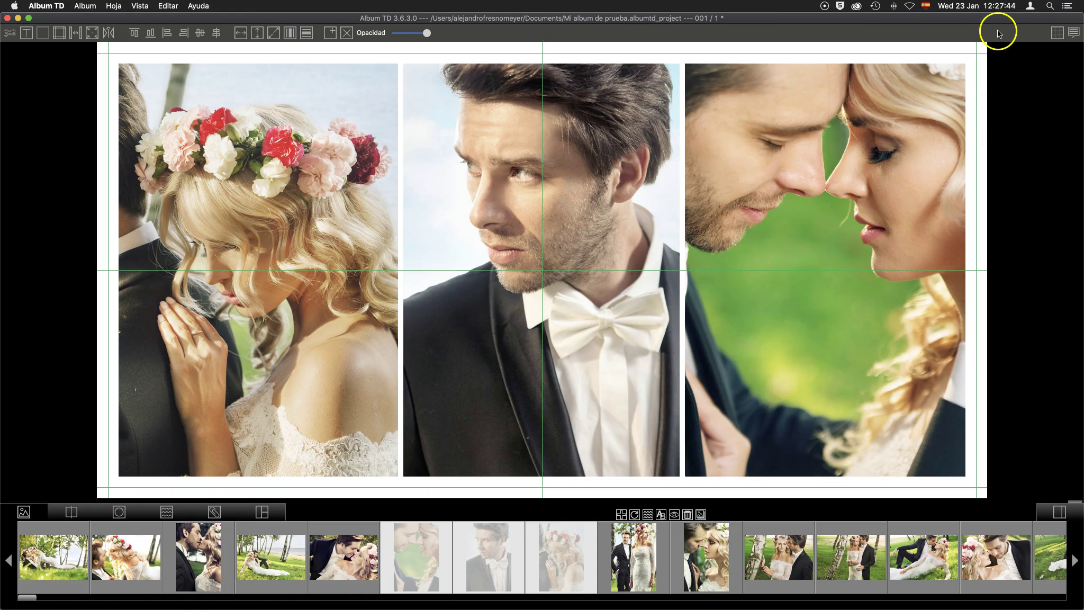
left_click(1058, 35)
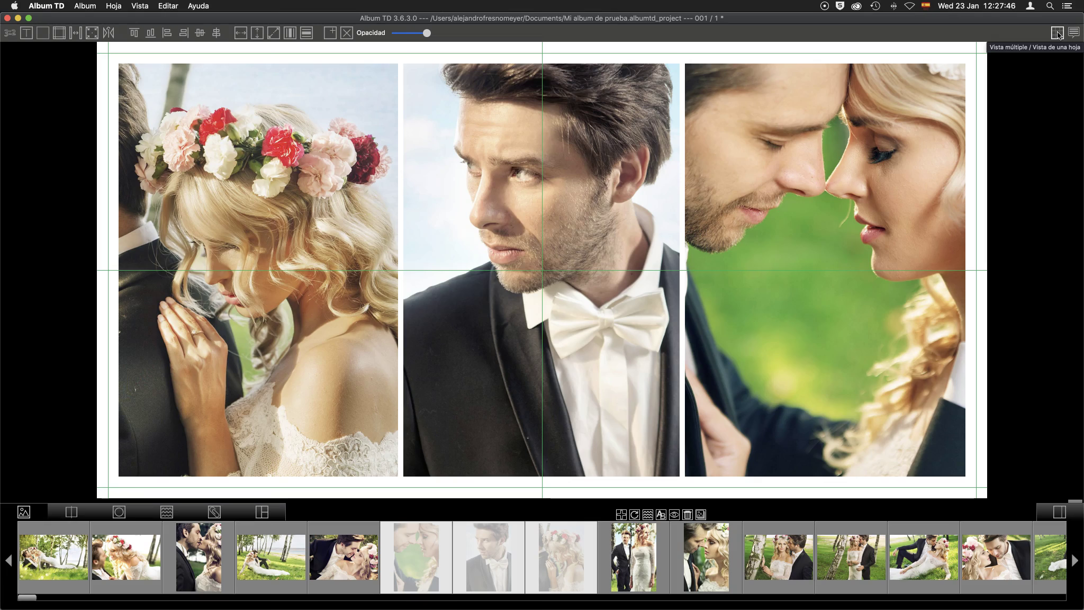
left_click(1058, 35)
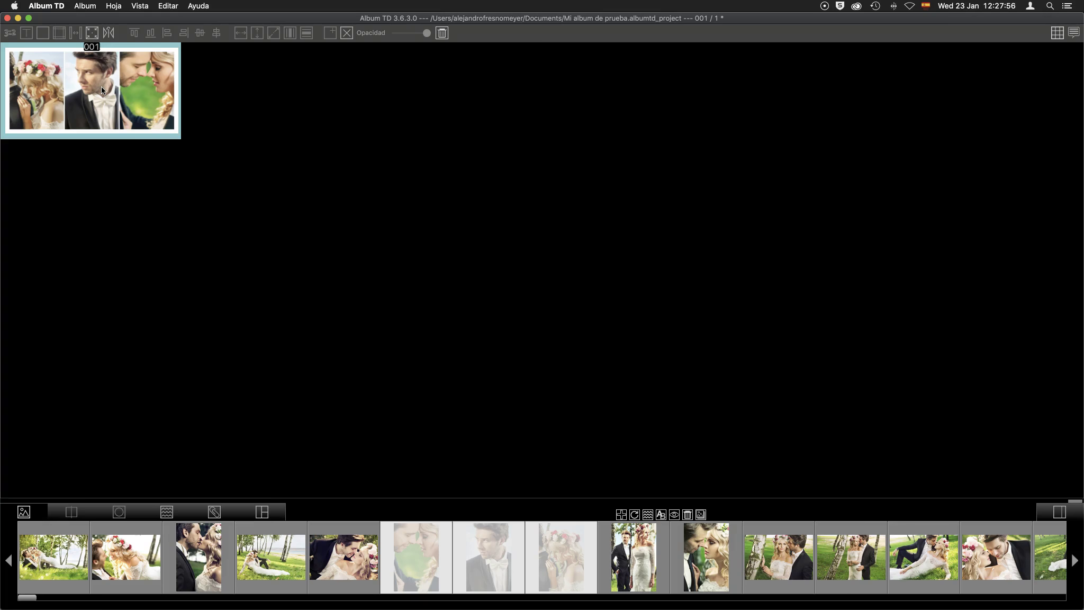
Set the album's total sheet count to 10 in the add-sheet prompt
key("super+n")
left_click_drag(150, 23, 195, 183)
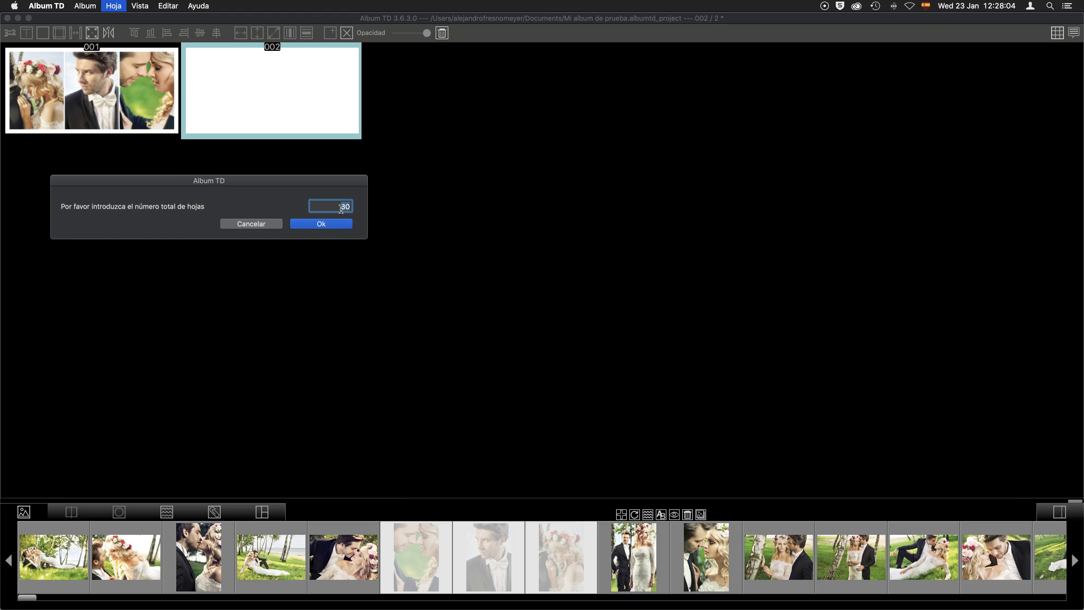
left_click(322, 225)
left_click(322, 225)
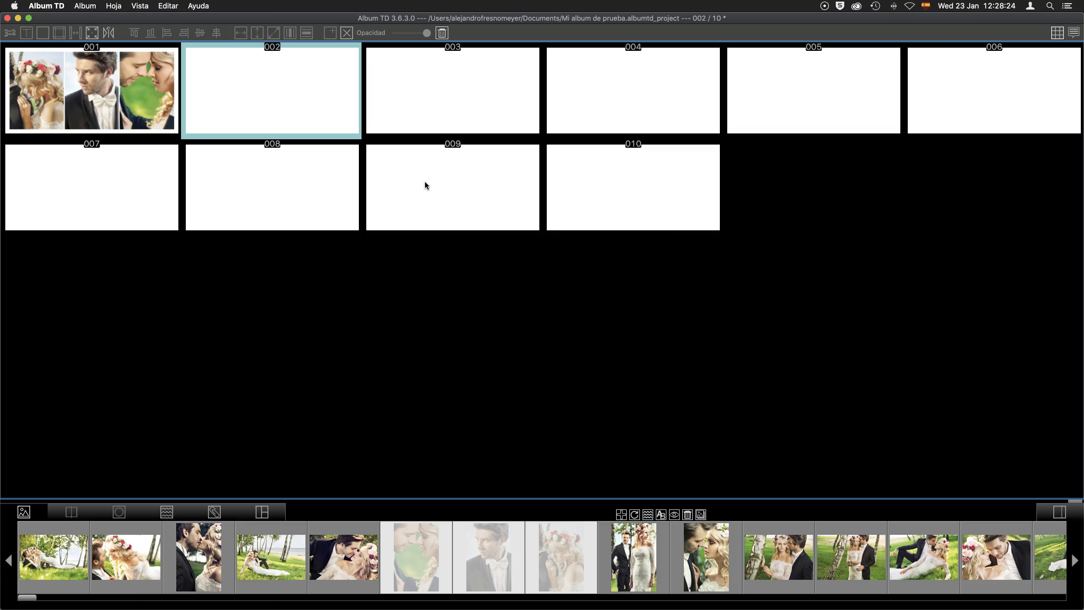
Shrink the sheet thumbnails so six fit per row in the overview
scroll(425, 186, "up", 1)
scroll(425, 185, "up", 1)
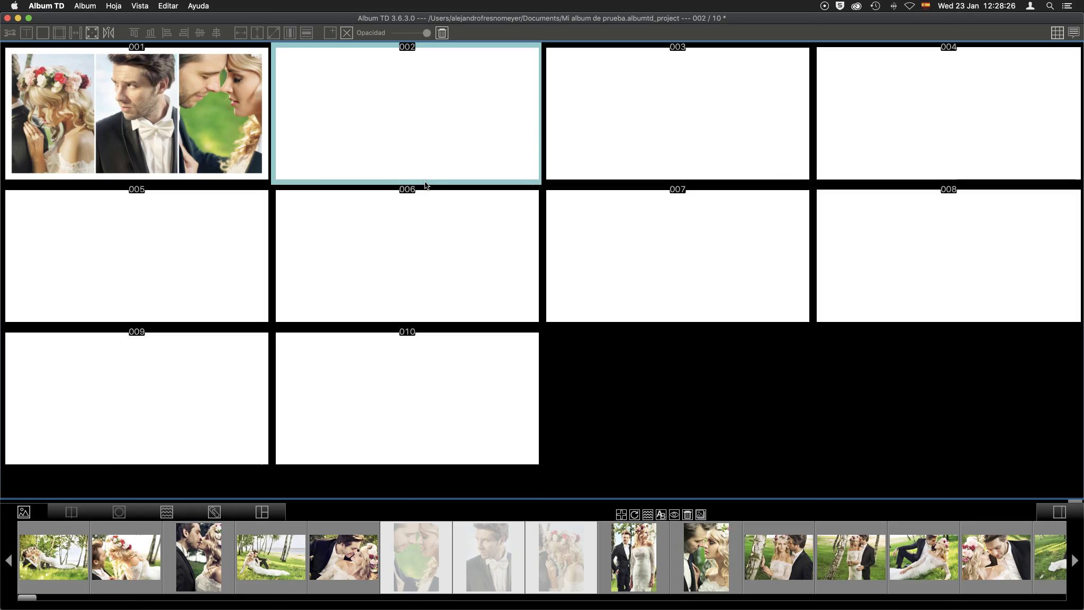
key("super+minus")
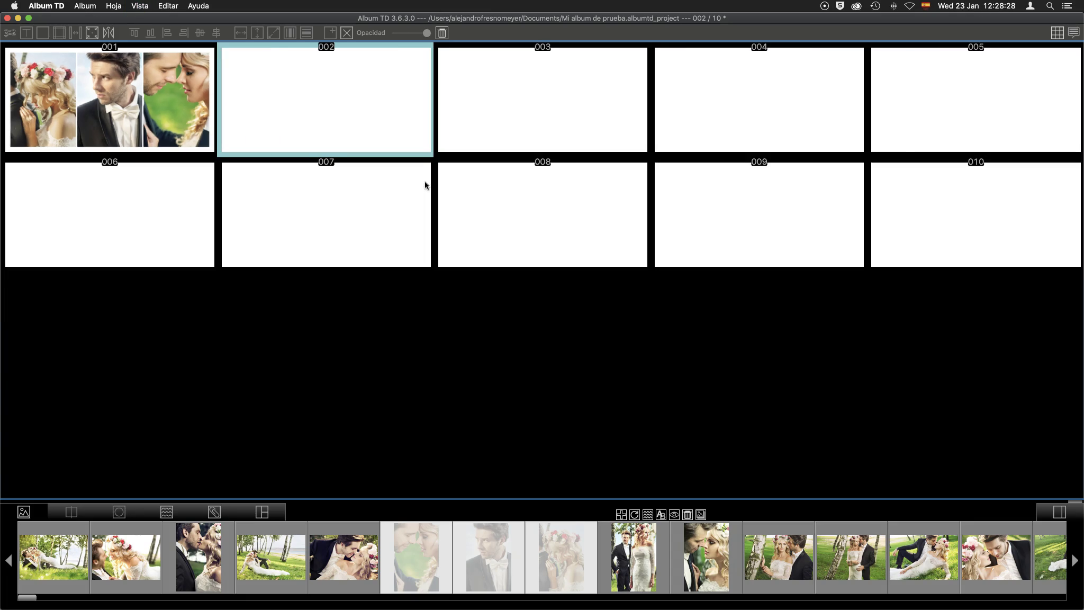
key("super+minus")
left_click(139, 6)
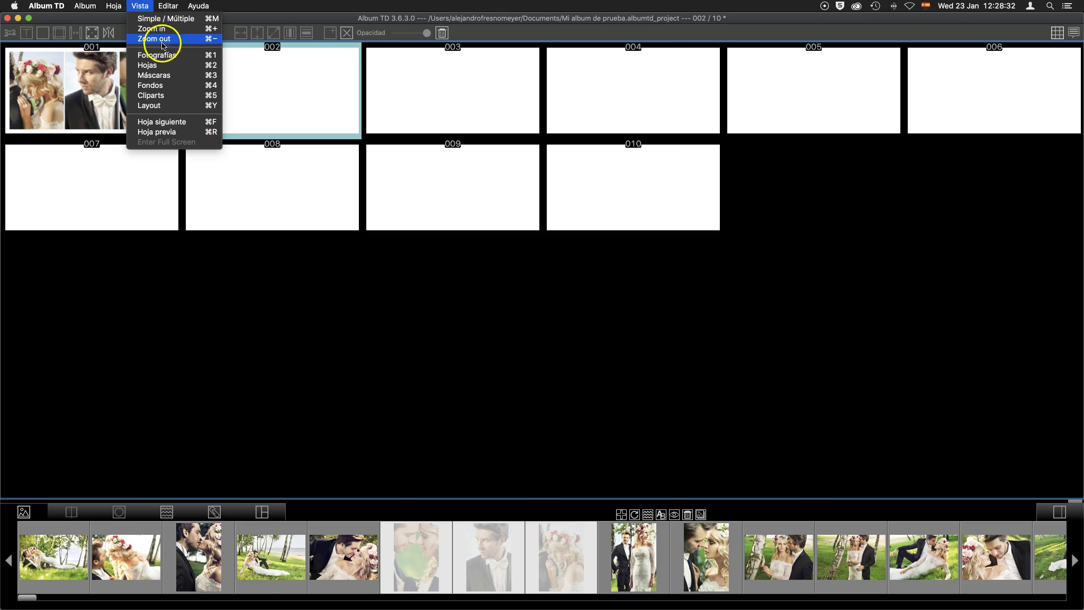
left_click(312, 96)
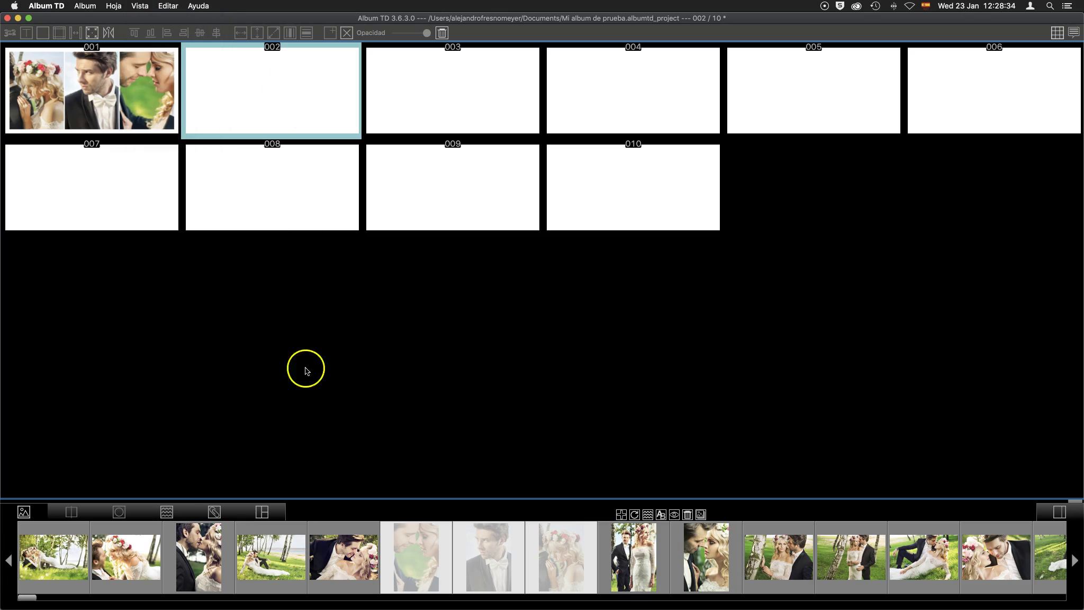
Put the lakeside photo on sheet 002, and two couple photos on 003 in a small-left, large-right layout
left_click(268, 572)
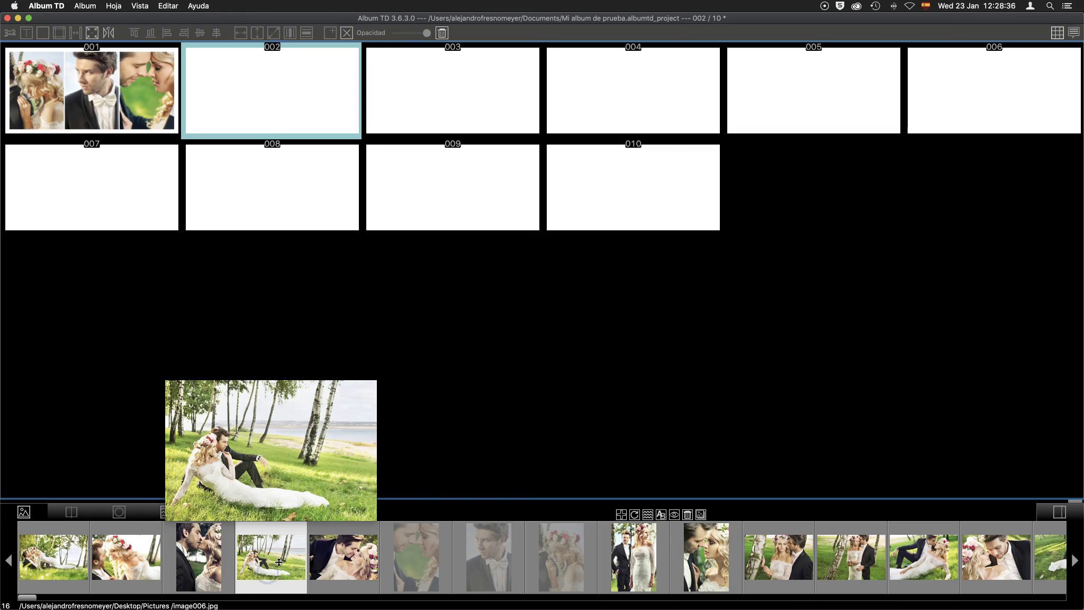
left_click_drag(278, 562, 278, 91)
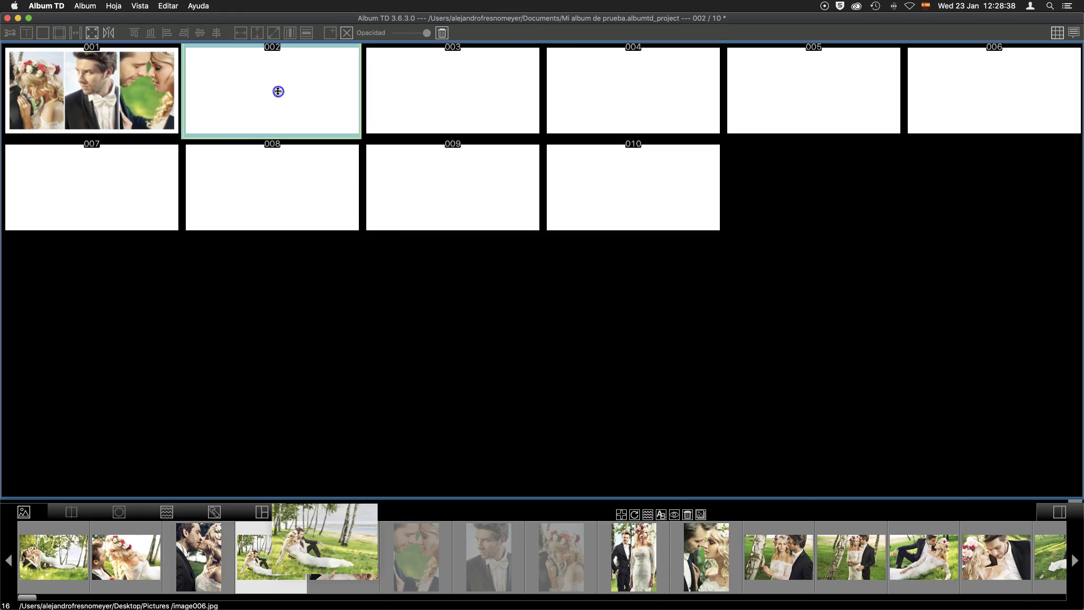
left_click(208, 562)
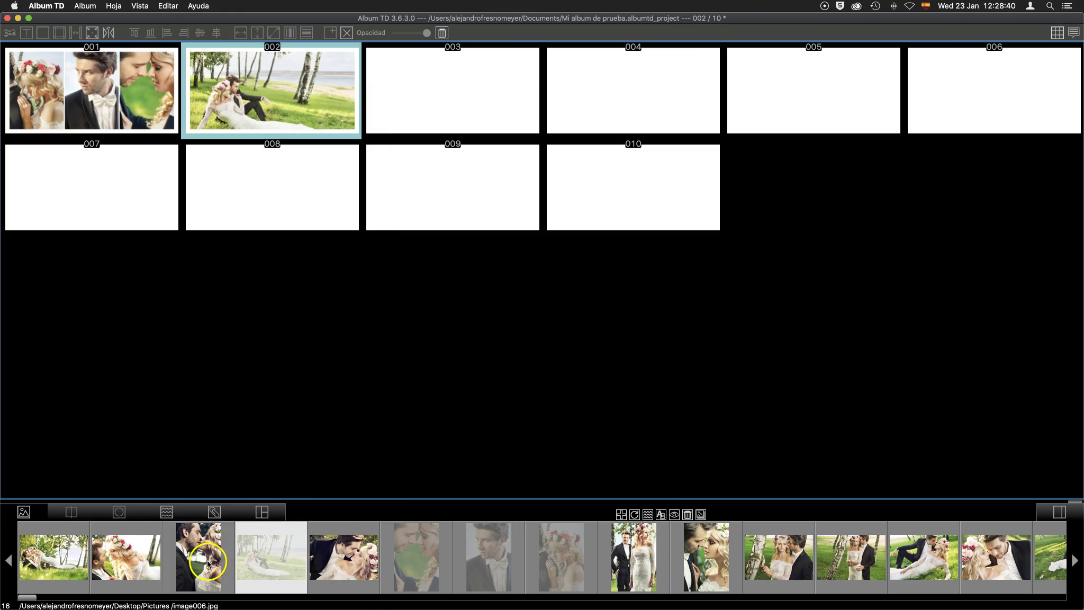
left_click(343, 565)
left_click_drag(343, 567, 437, 77)
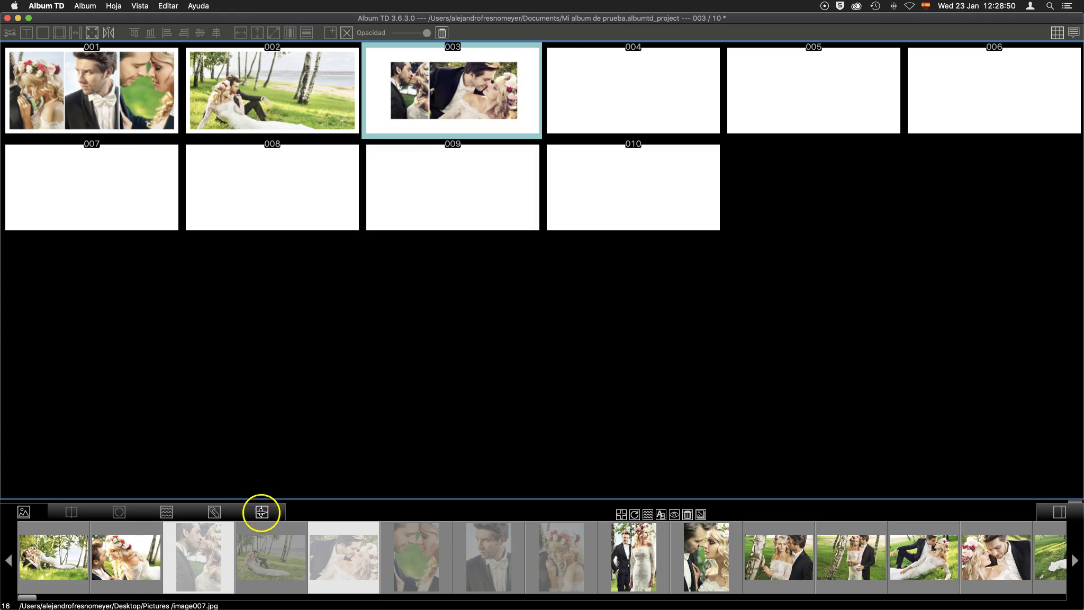
left_click(261, 512)
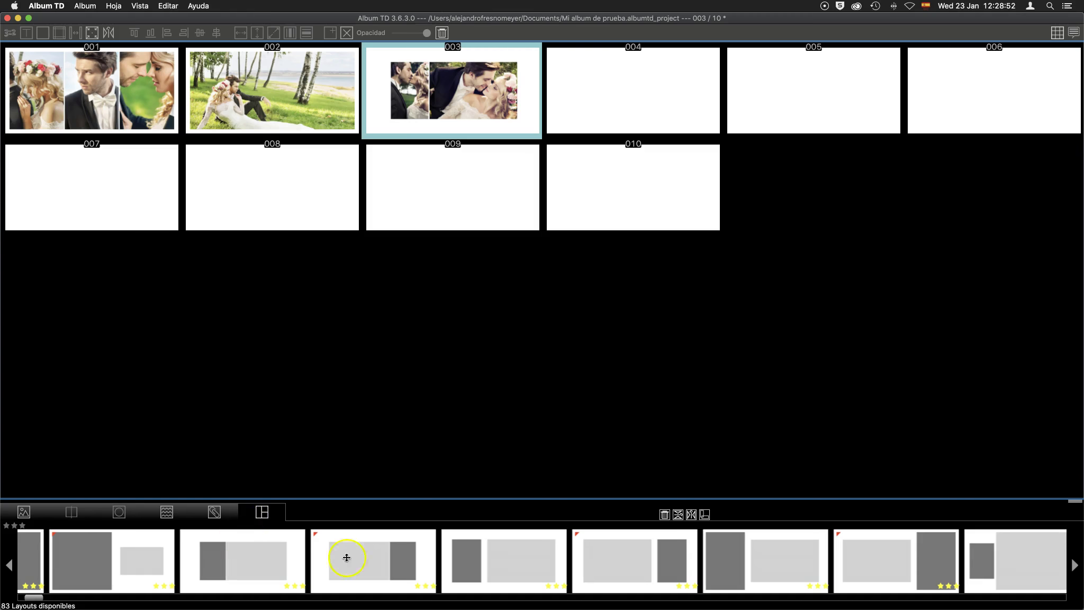
left_click(634, 559)
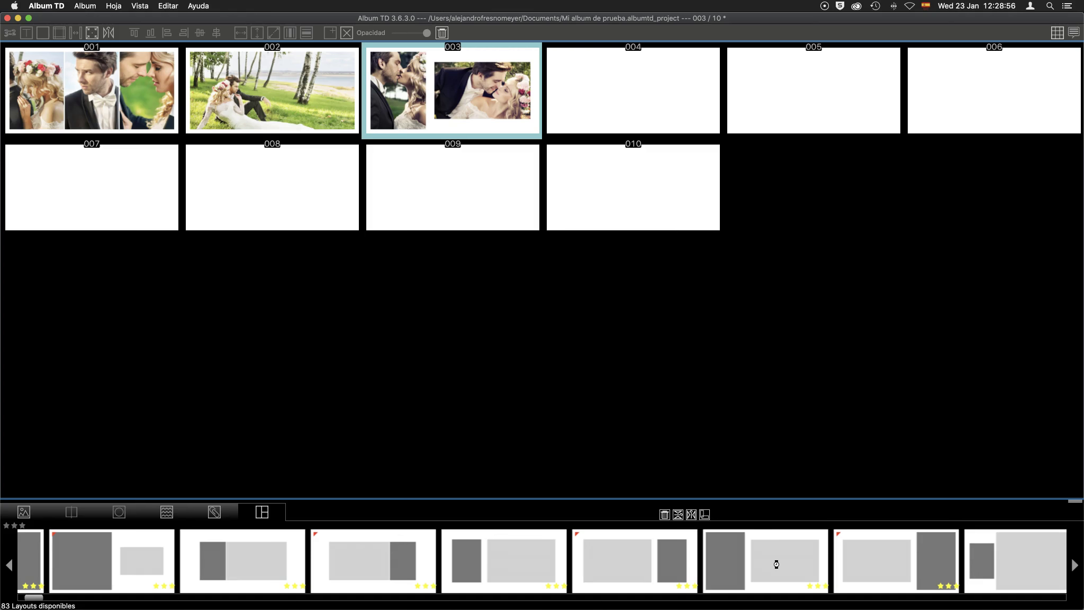
left_click(608, 87)
Drop three photos, including the standing couple, onto sheet 004
left_click(24, 511)
mouse_move(634, 557)
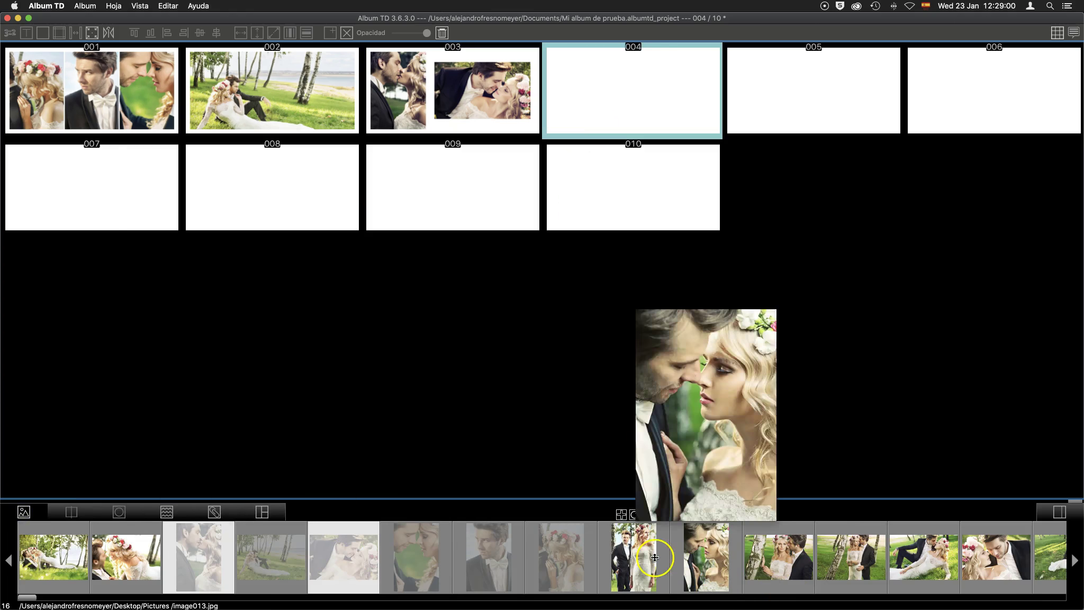
left_click(656, 558)
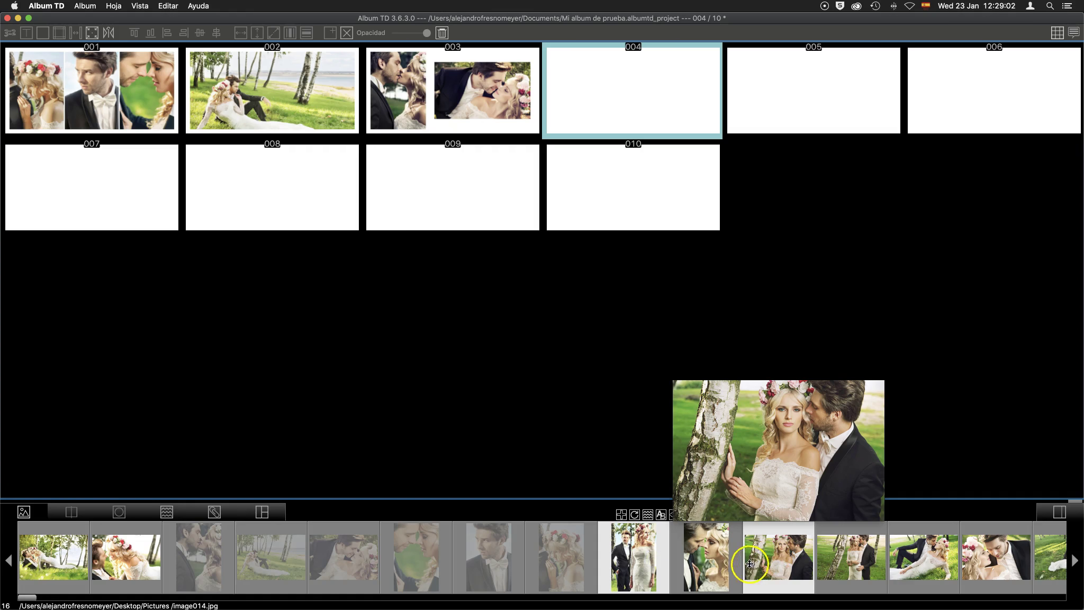
mouse_move(708, 558)
left_mouse_down()
mouse_move(668, 221)
mouse_move(644, 113)
left_mouse_up()
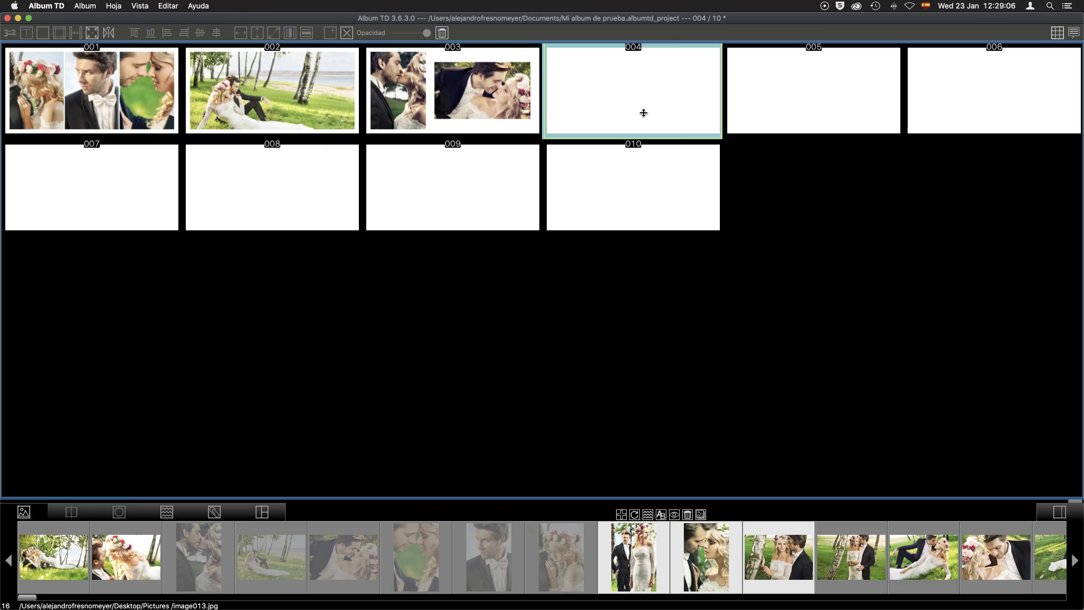
left_click(644, 128)
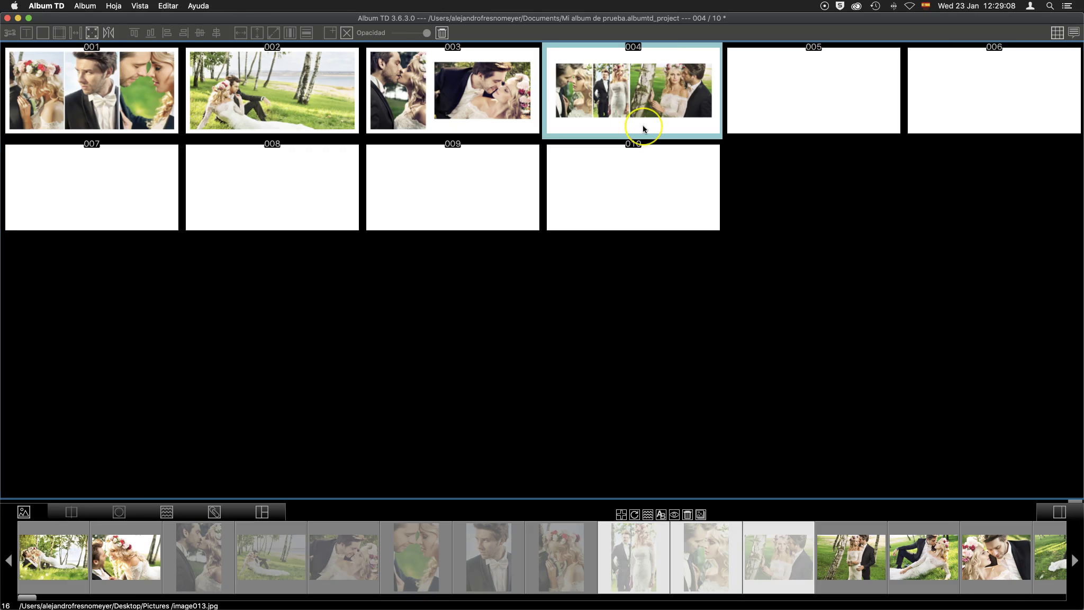
scroll(644, 129, "up", 1)
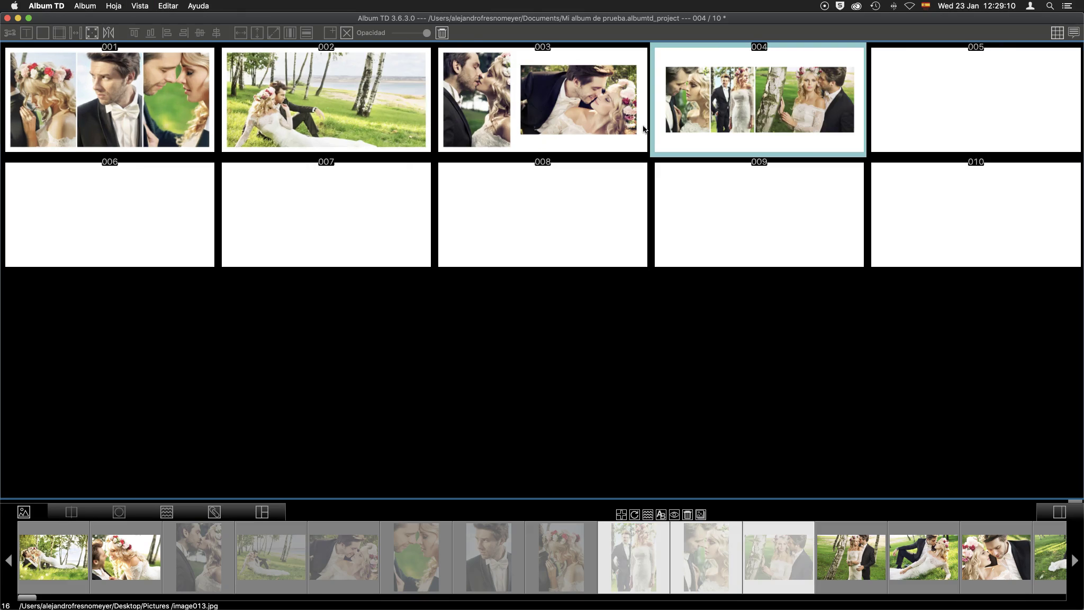
key("super+plus")
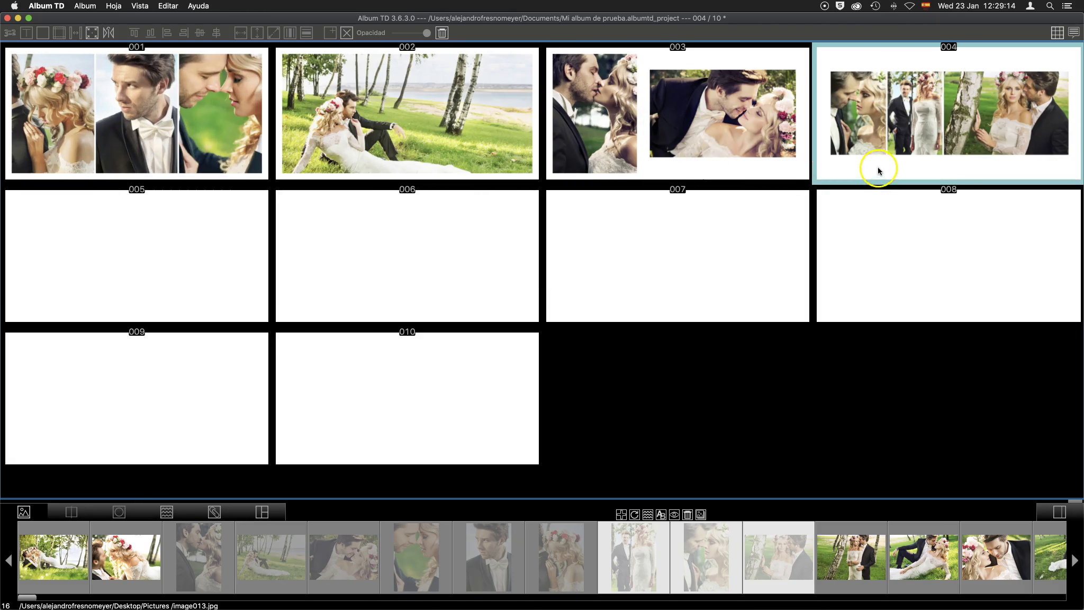
Swap a photo between sheets 003 and 004, then move sheet 003 ahead of 002
left_click(908, 116)
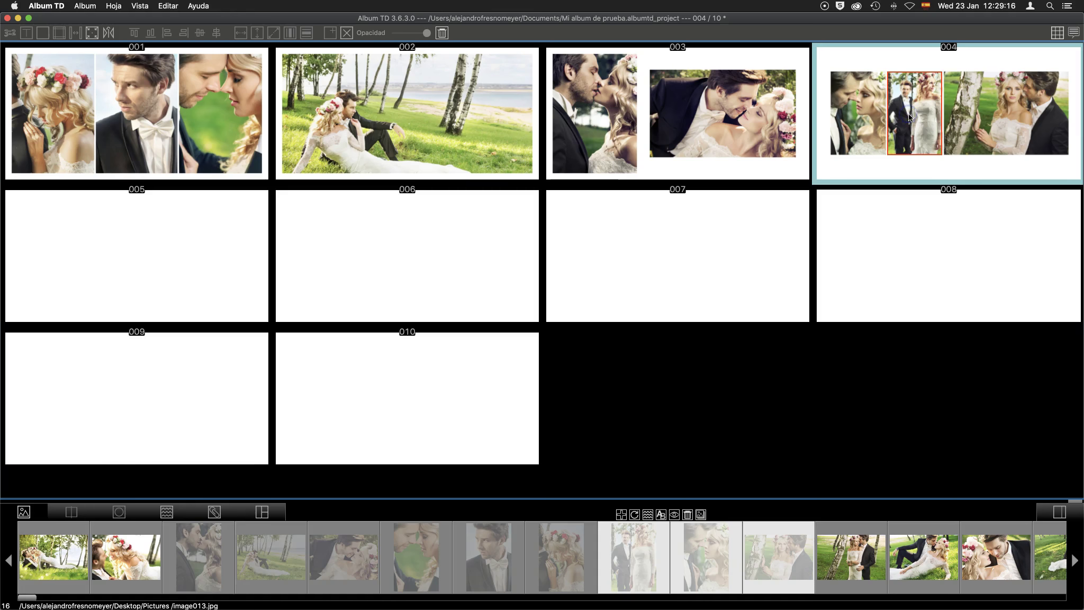
mouse_move(919, 78)
left_mouse_down()
mouse_move(917, 121)
mouse_move(584, 126)
left_mouse_up()
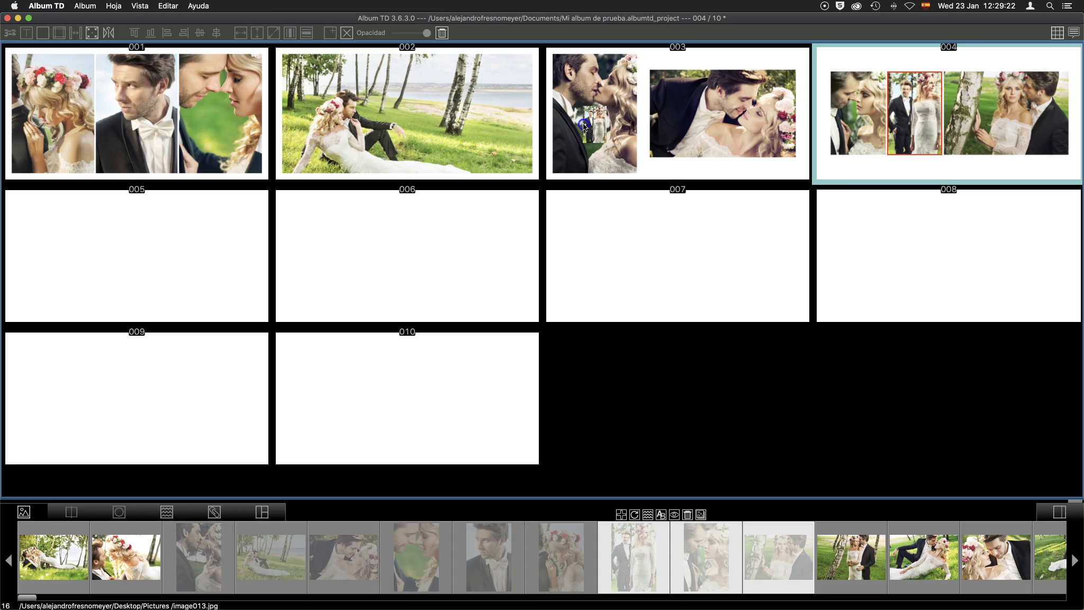
left_click_drag(584, 126, 581, 127)
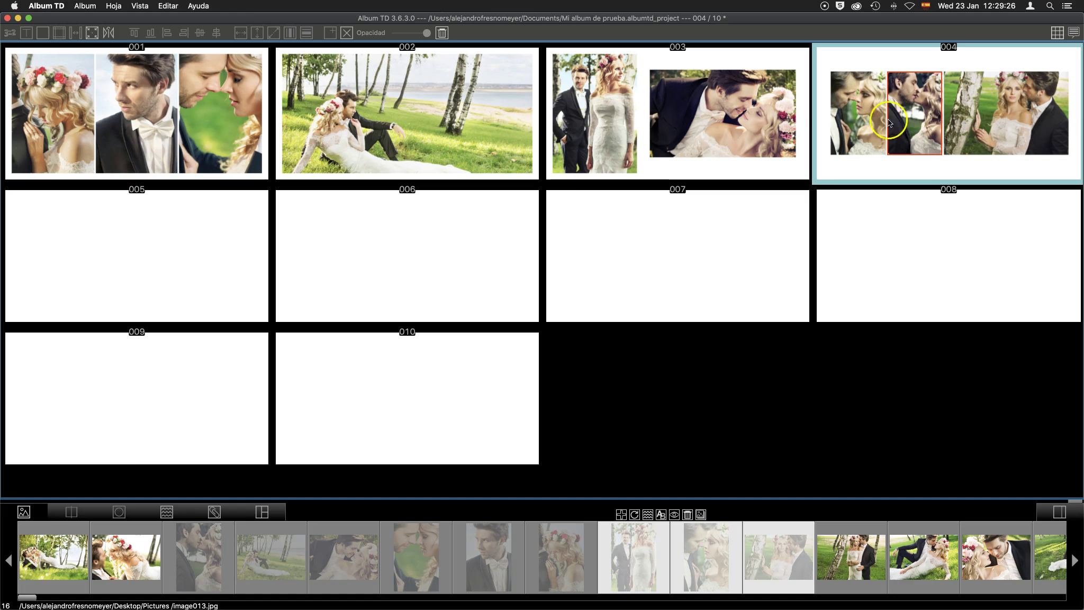
left_click(859, 112)
mouse_move(858, 112)
left_mouse_down()
mouse_move(850, 176)
mouse_move(686, 175)
left_mouse_up()
left_click(685, 175)
mouse_move(686, 174)
left_mouse_down()
mouse_move(725, 172)
mouse_move(275, 172)
mouse_move(695, 168)
left_mouse_up()
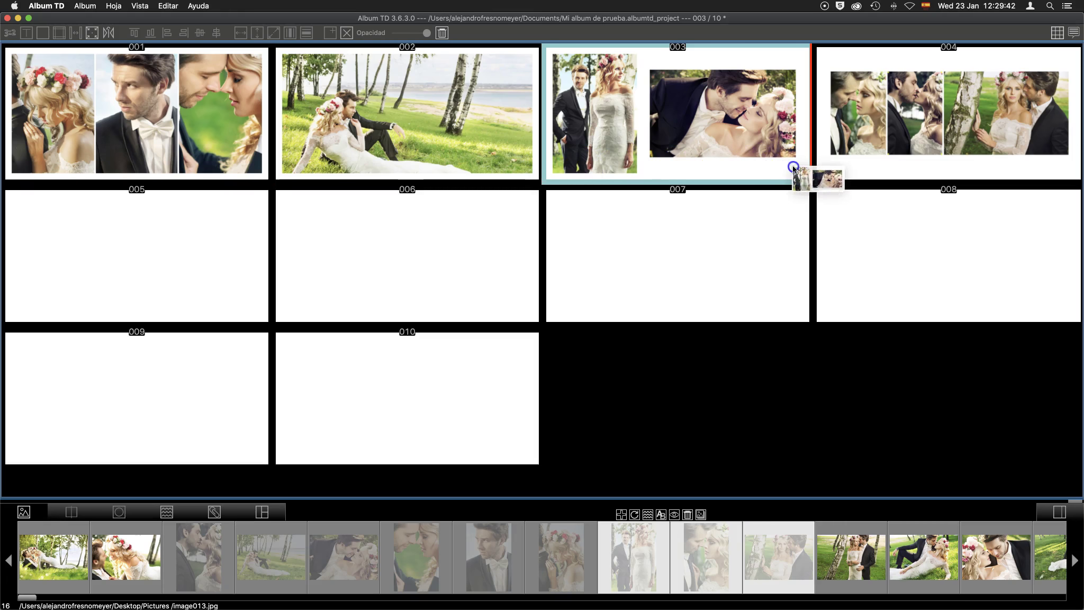
left_click_drag(695, 169, 274, 168)
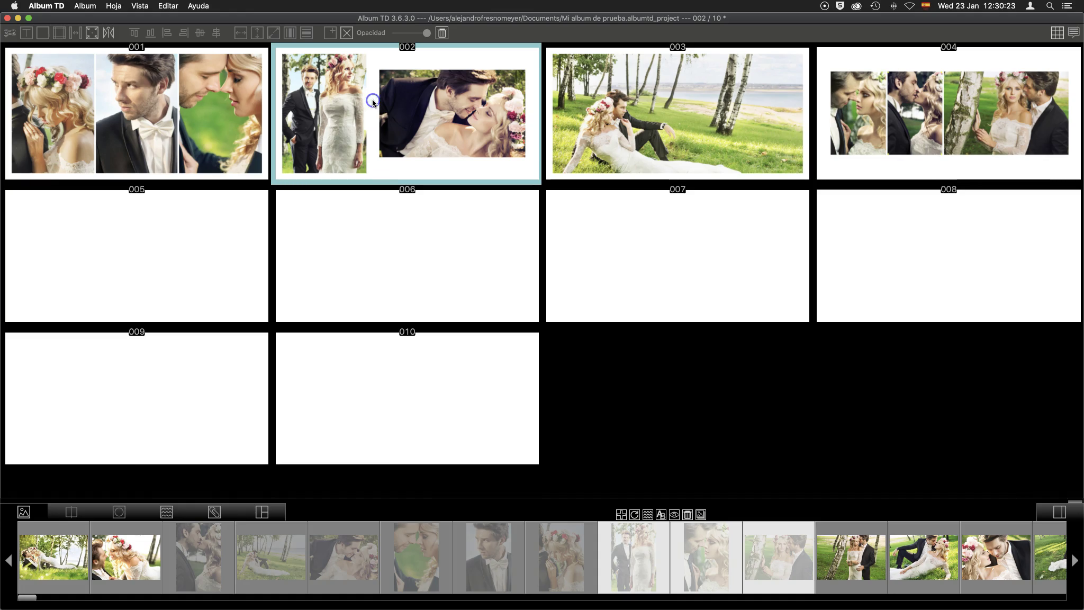
Open sheet 002 in the full-size editor with the sheets strip listed below
double_click(373, 102)
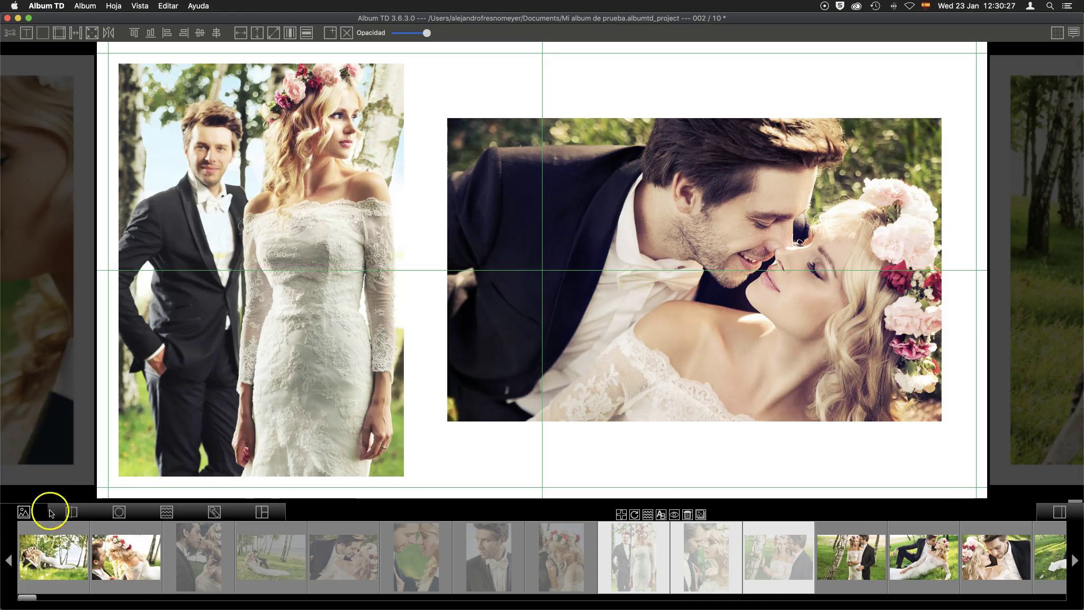
left_click(71, 512)
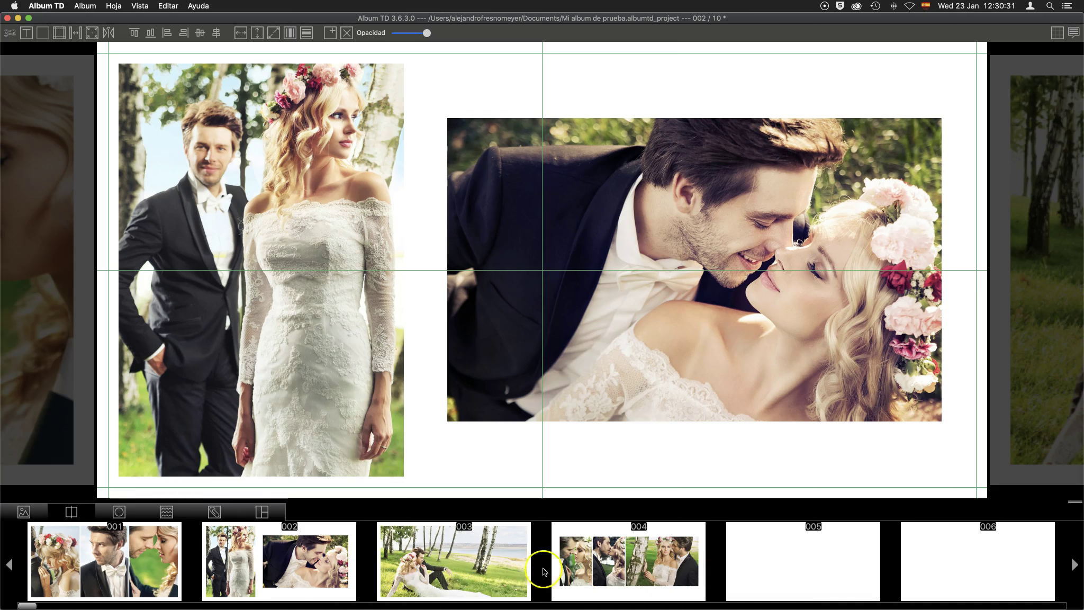
left_click(579, 564)
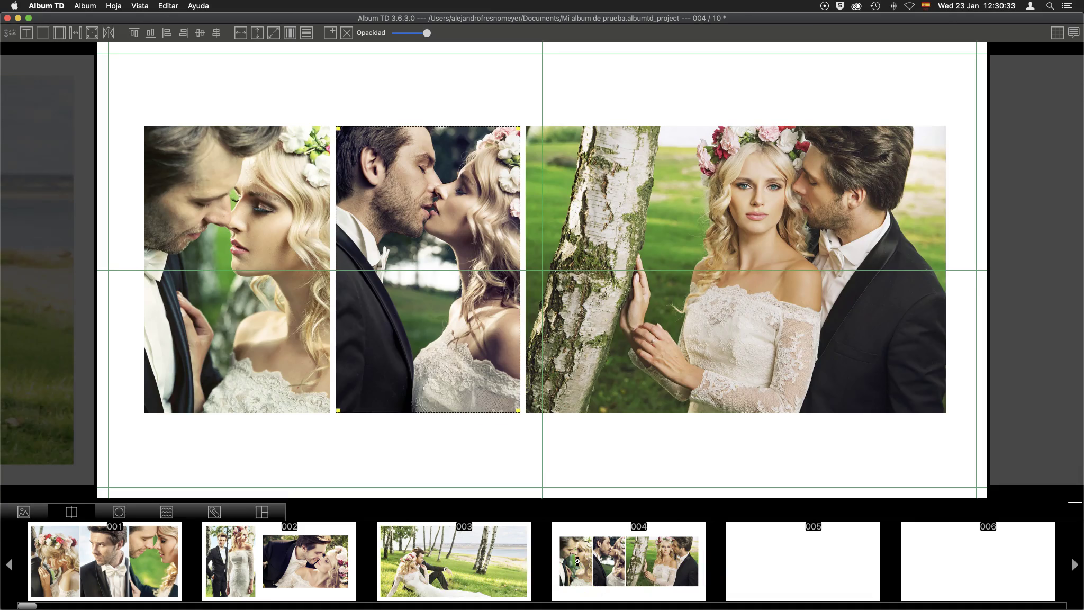
left_click(83, 269)
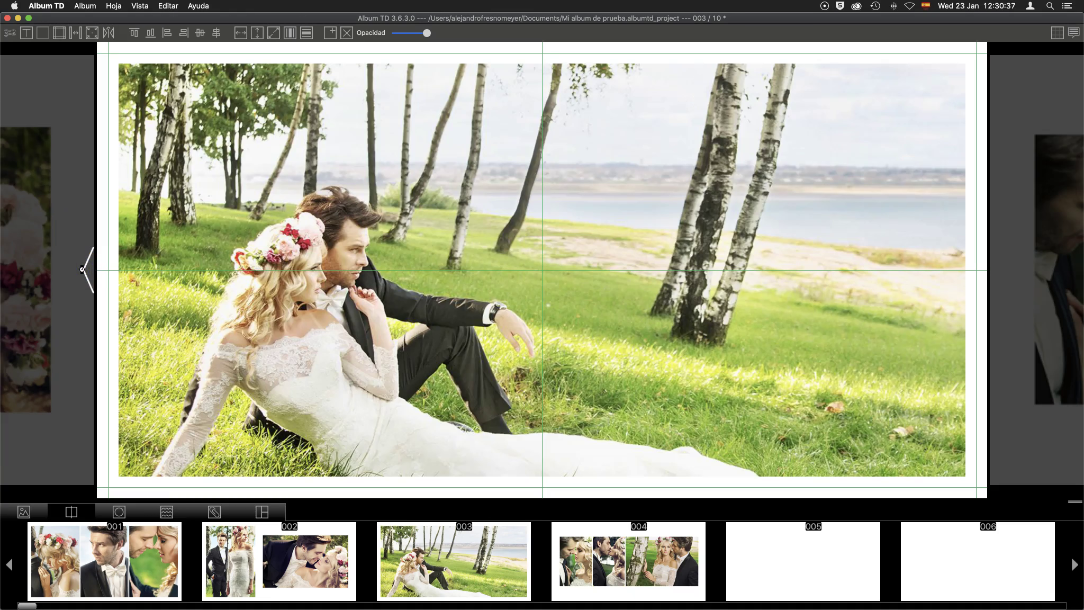
left_click(82, 269)
left_click(1009, 282)
left_click(88, 272)
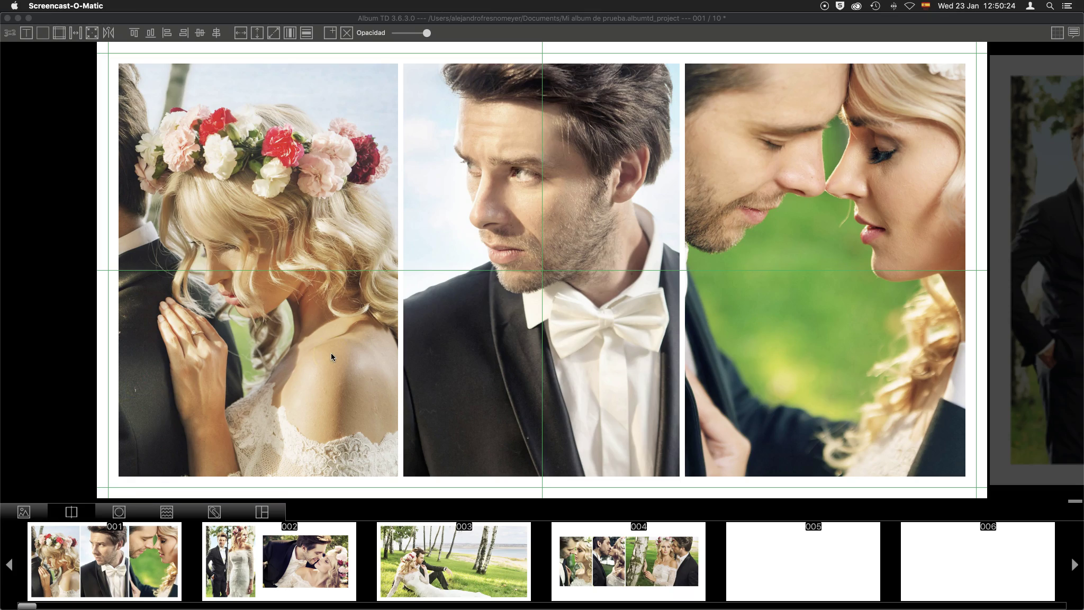
left_click_drag(167, 461, 295, 573)
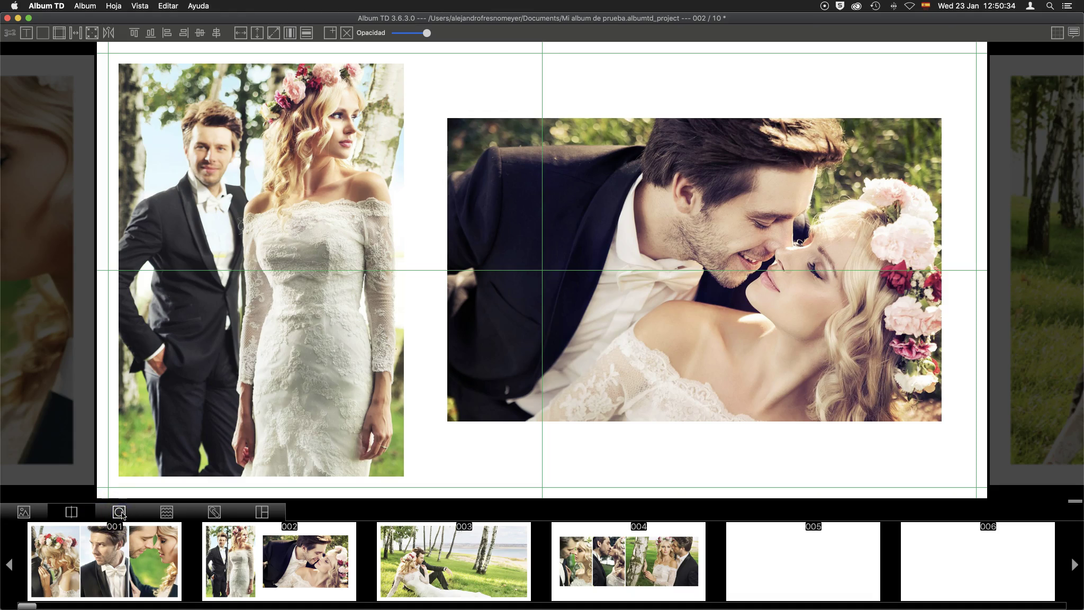
Apply a ragged-edge mask to the right photo
left_click(120, 512)
scroll(271, 559, "right", 3)
scroll(270, 560, "right", 3)
scroll(270, 560, "right", 2)
scroll(269, 557, "right", 2)
scroll(268, 558, "right", 2)
scroll(268, 558, "right", 2)
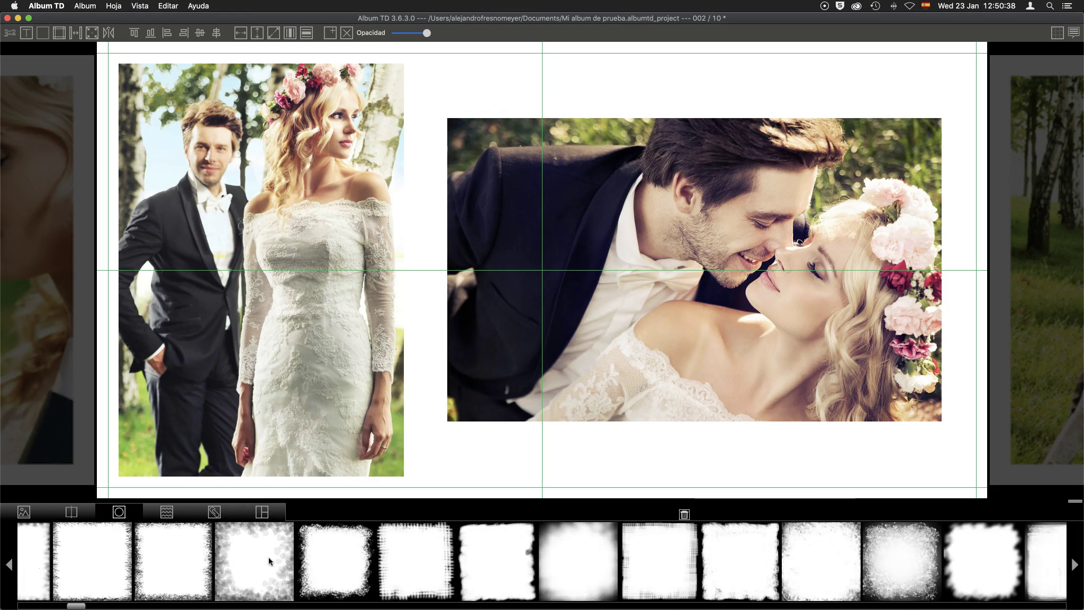
left_click(333, 564)
mouse_move(335, 560)
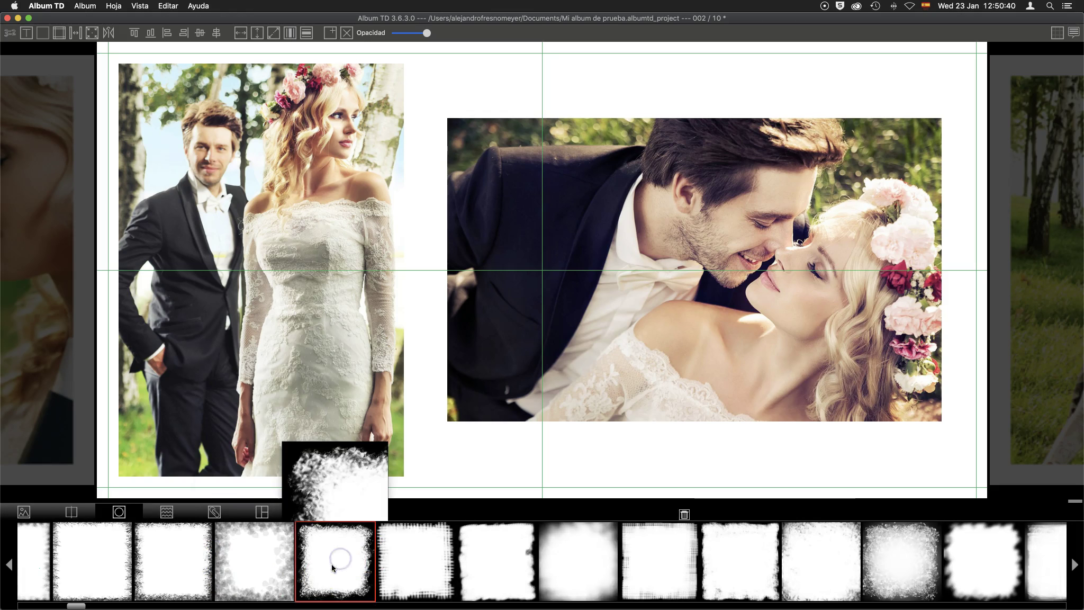
left_click_drag(330, 566, 597, 274)
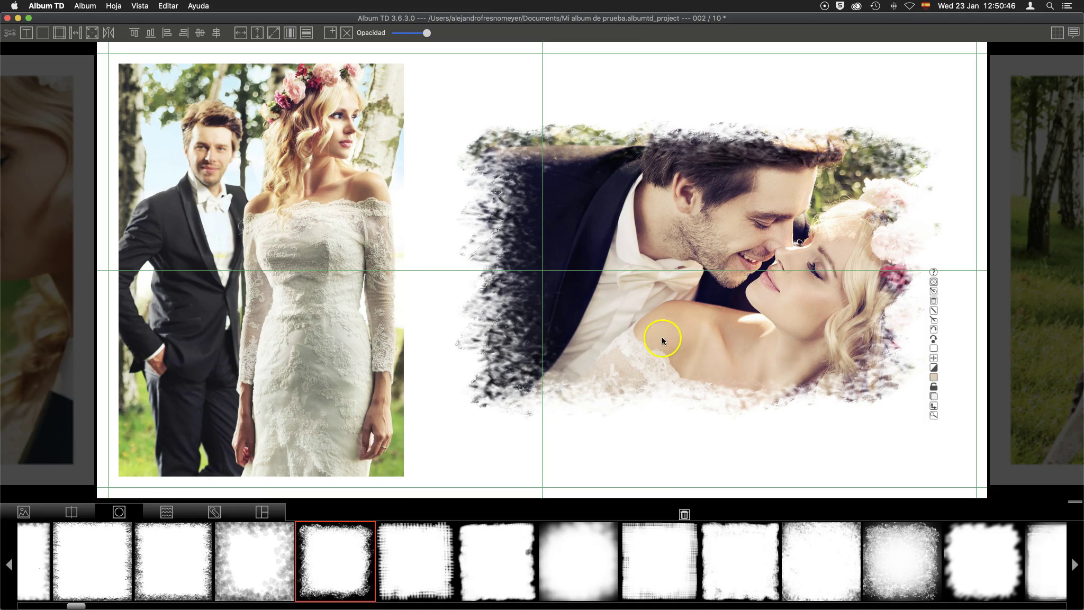
Try several masks, settling on brush-stroke edges for both photos
mouse_move(887, 282)
left_click(934, 282)
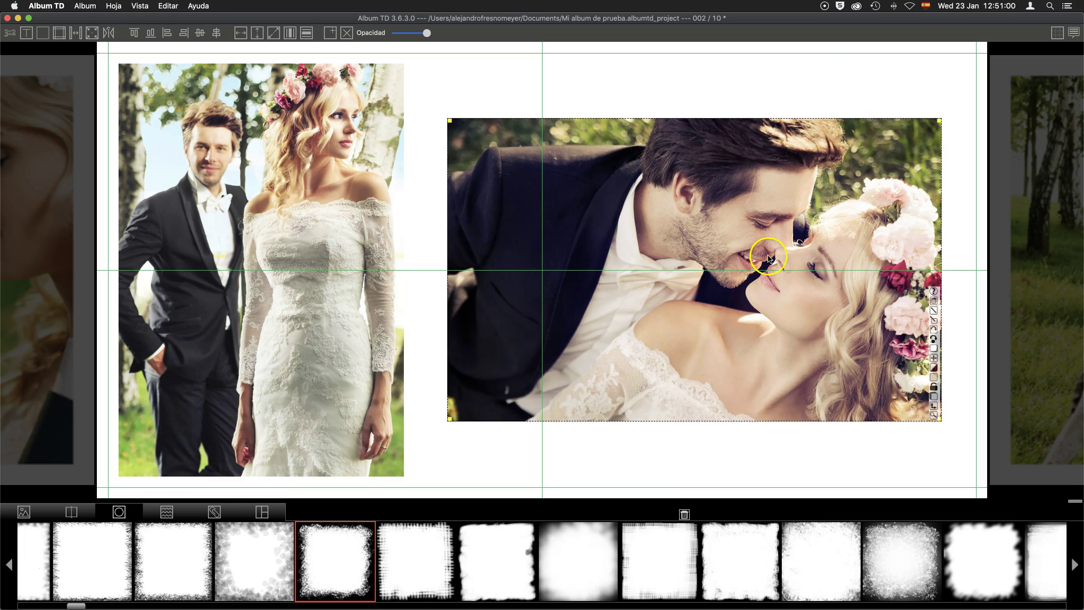
left_click_drag(339, 561, 598, 301)
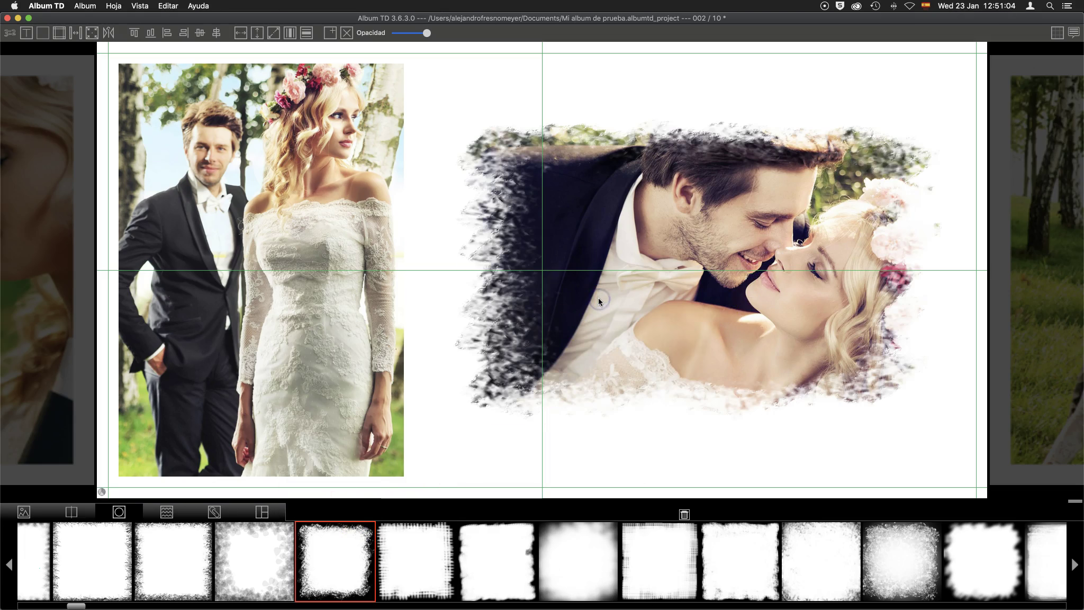
left_click_drag(969, 560, 633, 276)
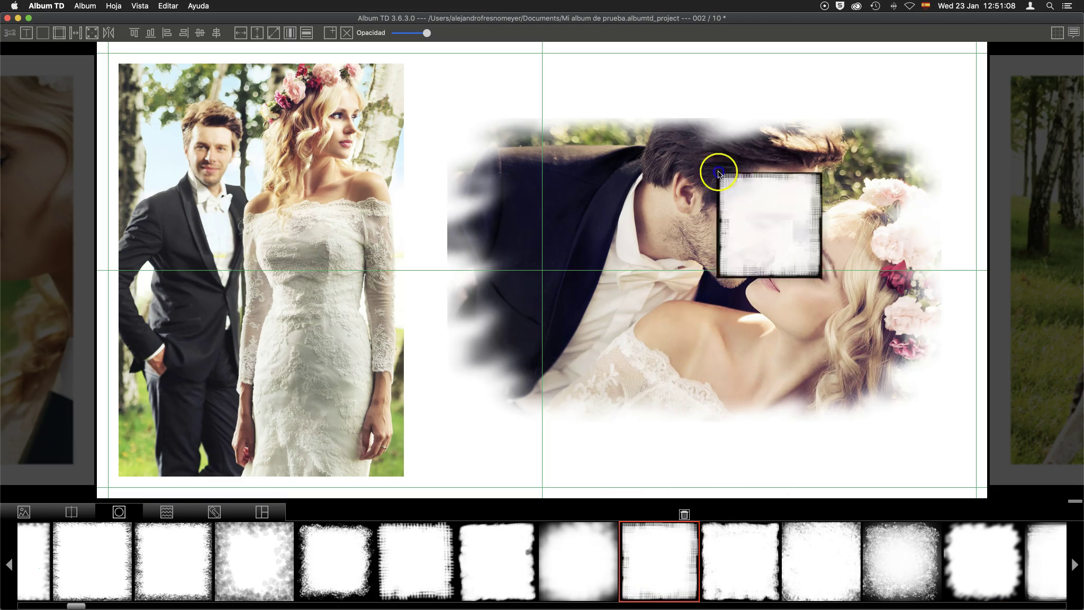
left_click_drag(660, 576, 716, 169)
left_click_drag(753, 570, 682, 355)
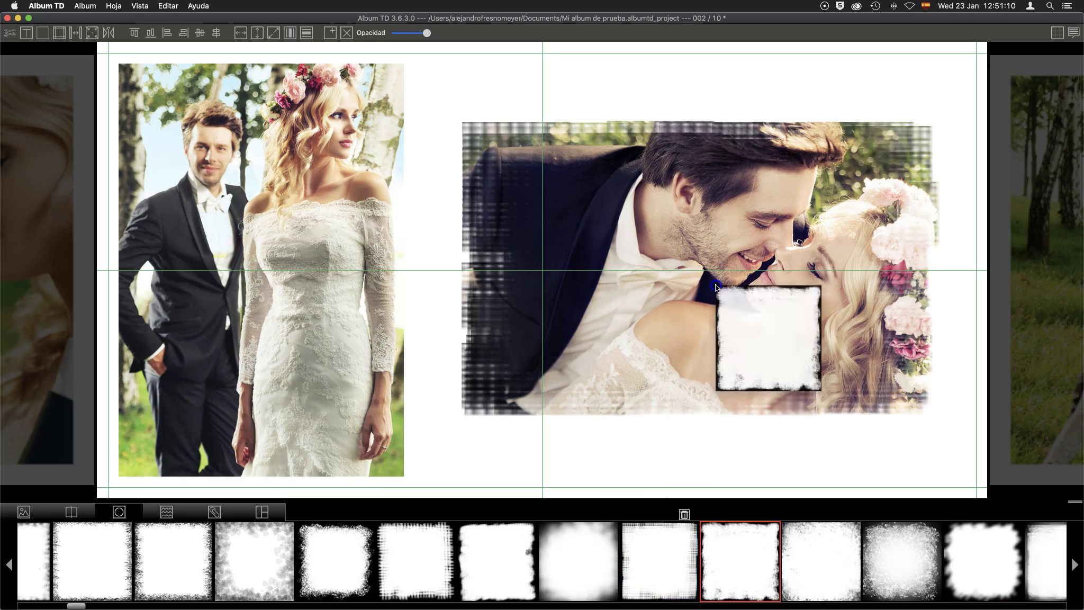
left_click_drag(492, 563, 318, 375)
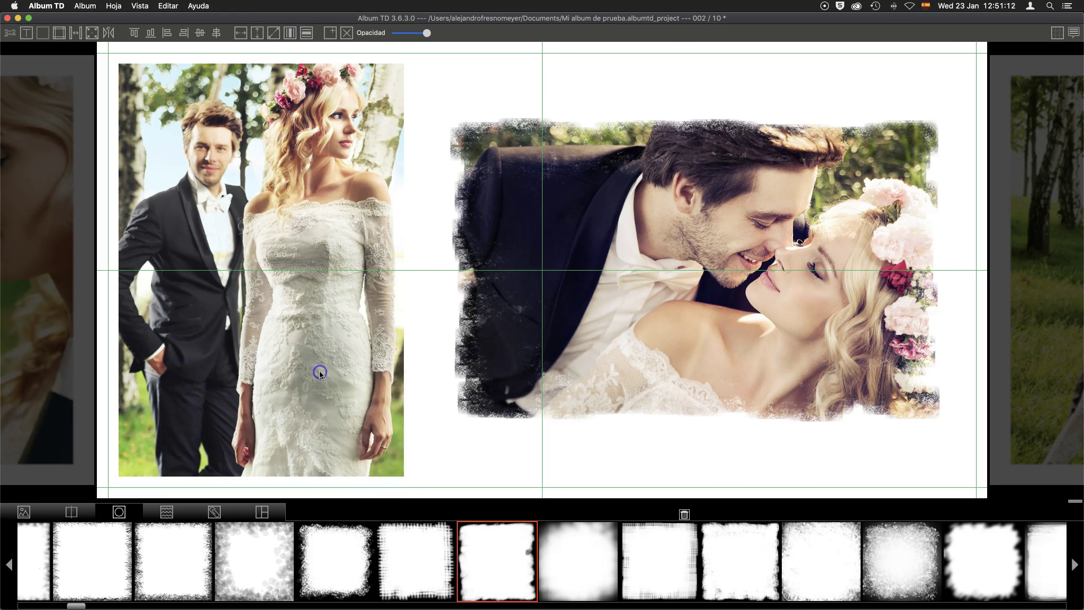
Reposition the right photo slightly up and left on the page
left_click(743, 185)
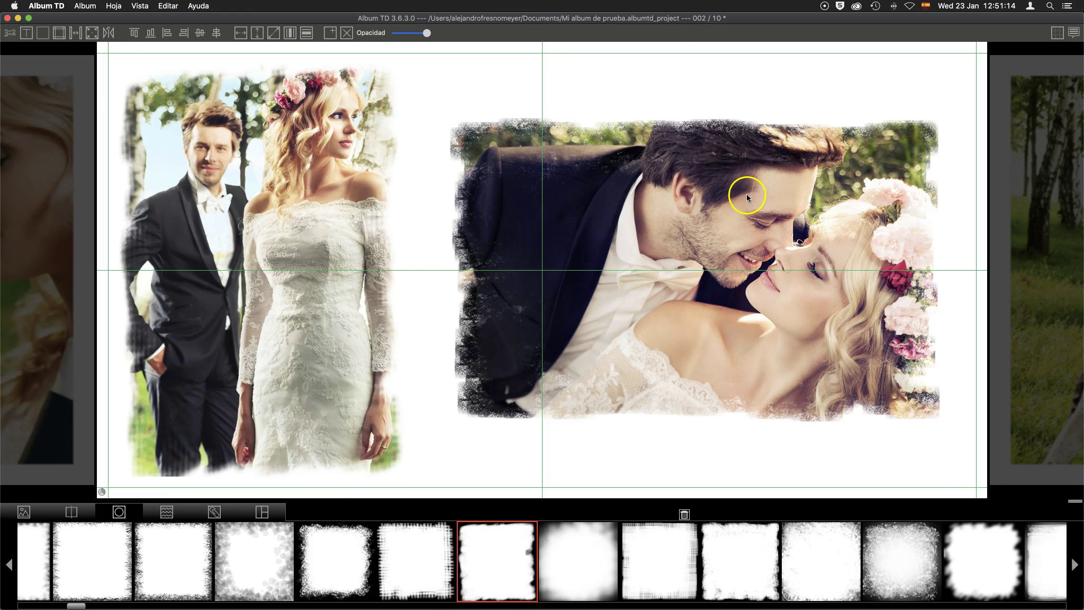
left_click(755, 321)
left_click_drag(600, 325, 725, 312)
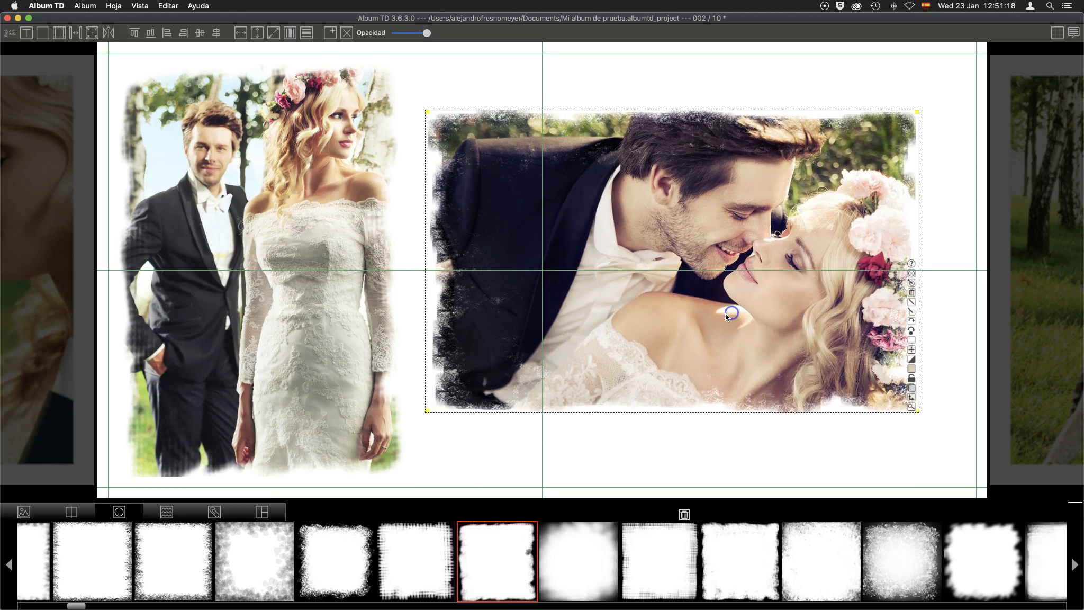
double_click(688, 312)
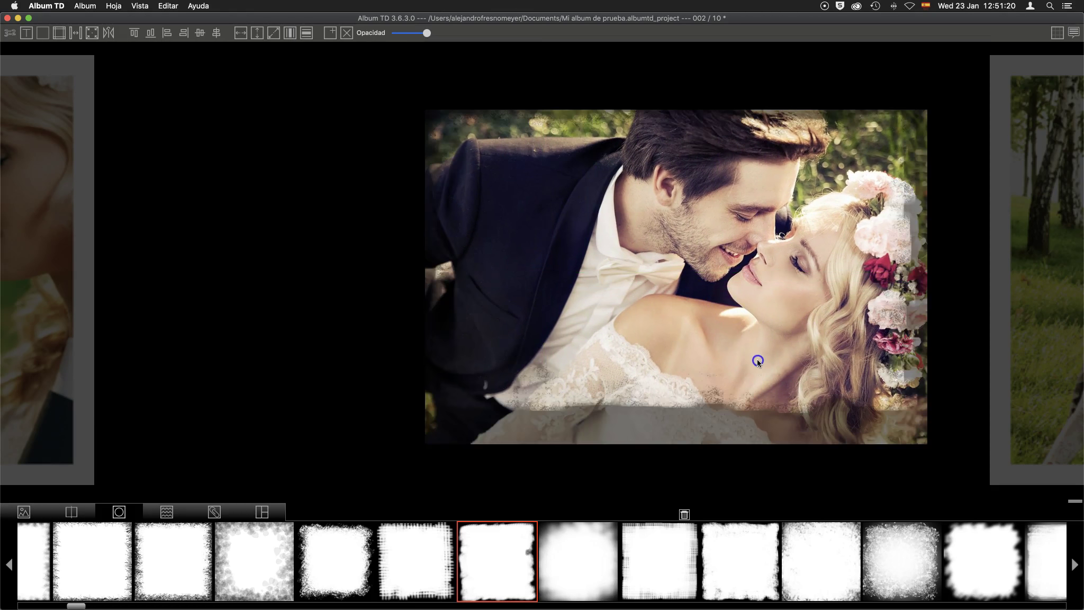
double_click(763, 364)
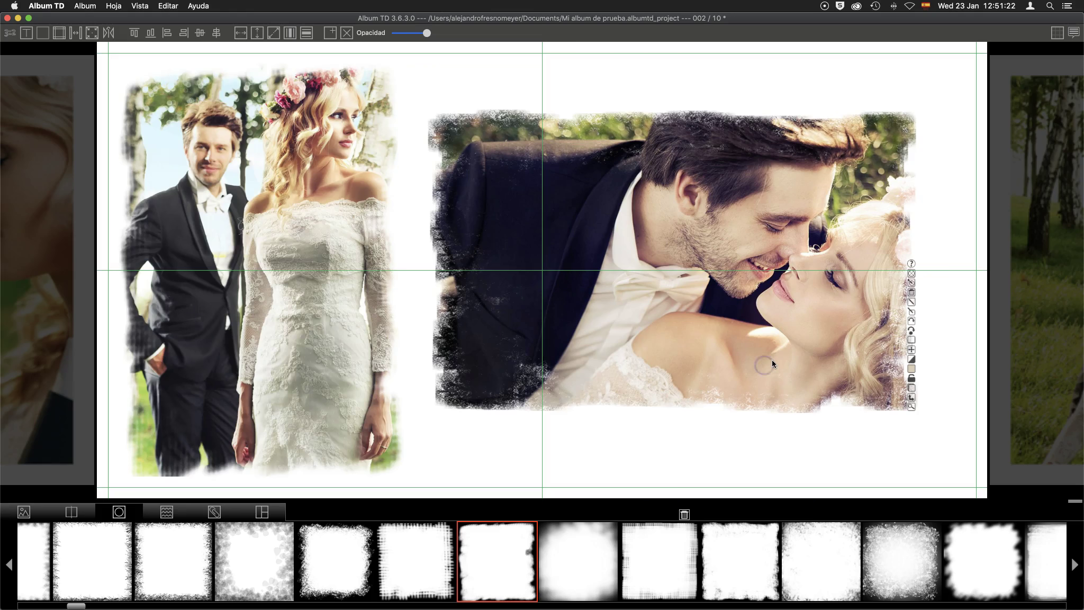
Save the project and shift the kissing-couple picture slightly right within its frame
key("super+s")
left_click(778, 343)
double_click(776, 337)
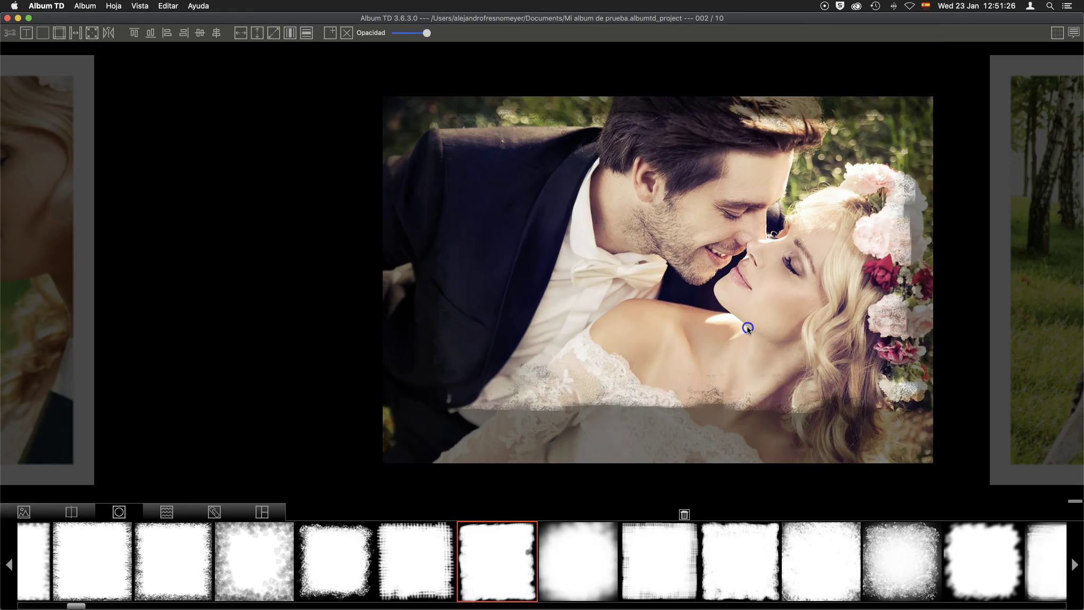
left_click_drag(738, 327, 748, 328)
double_click(748, 328)
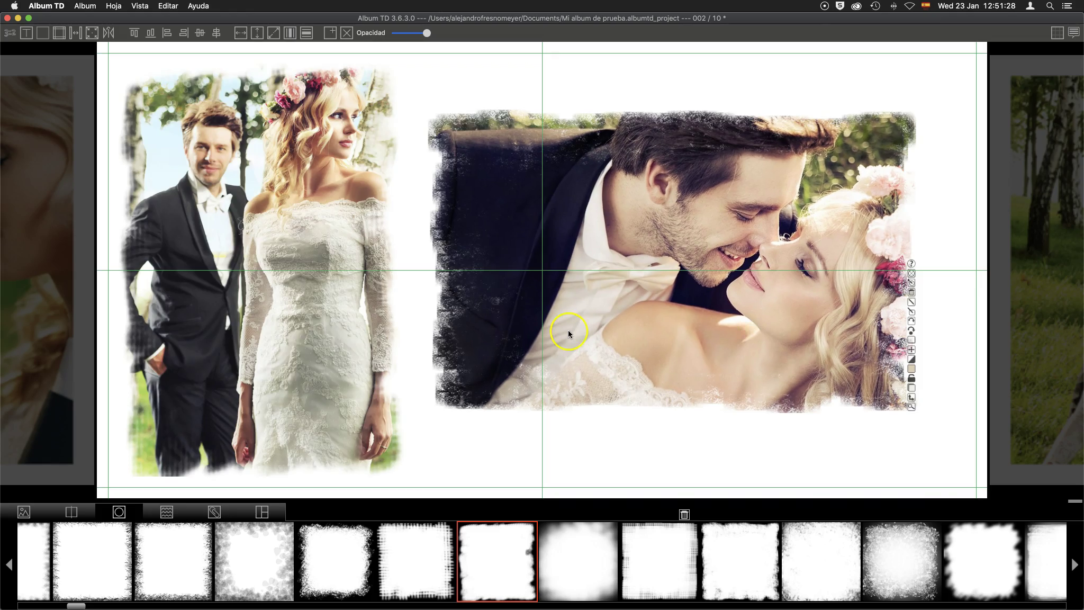
left_click(512, 357)
left_click(352, 461)
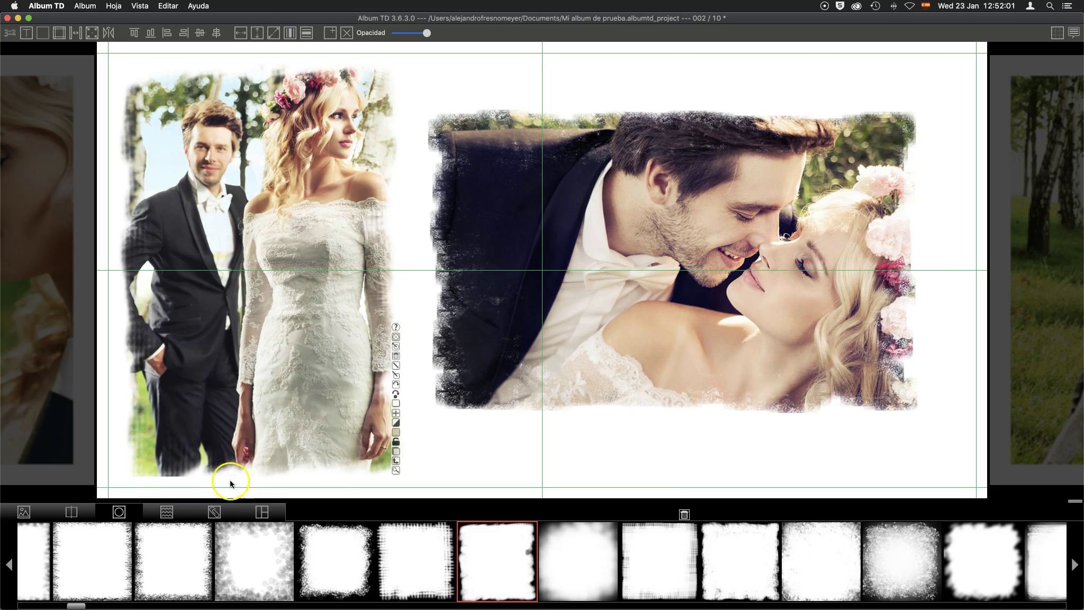
Set both page background colour swatches to black
left_click(166, 513)
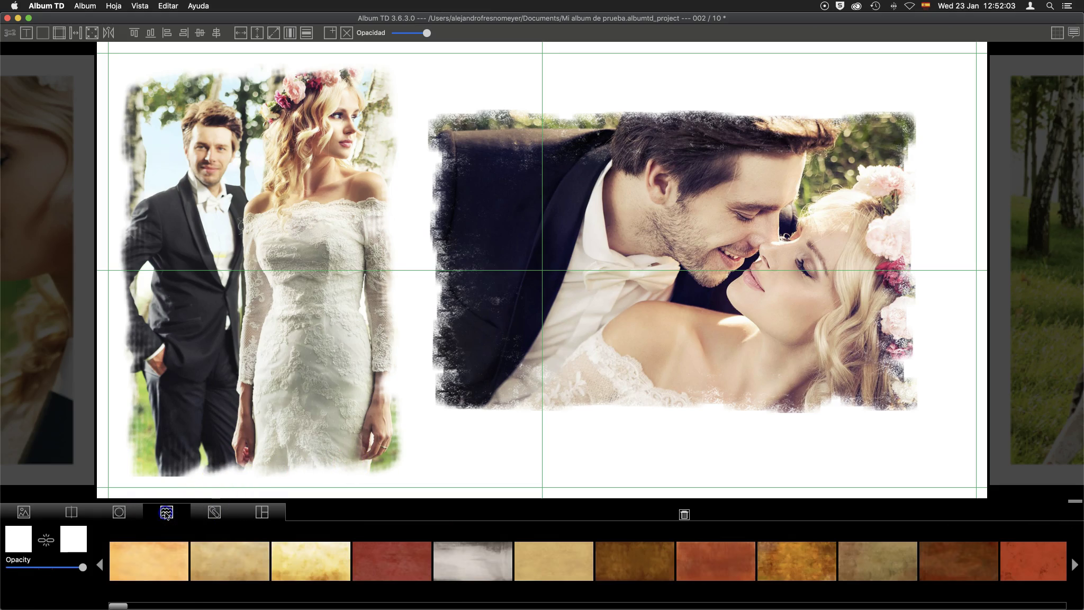
left_click_drag(116, 476, 108, 491)
left_click(101, 492)
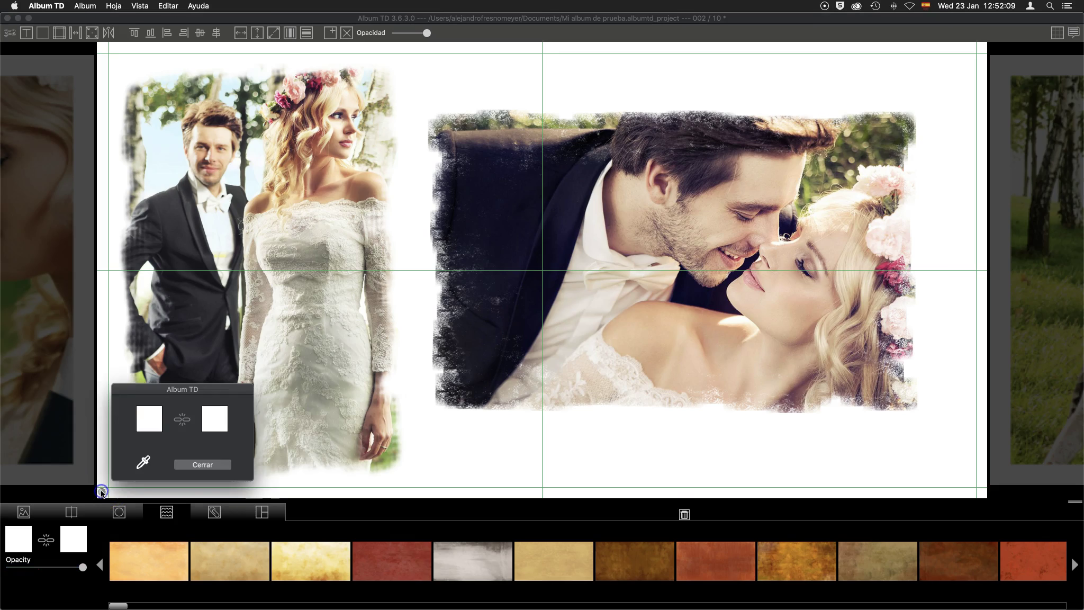
left_click(143, 418)
left_click(210, 418)
left_click(142, 422)
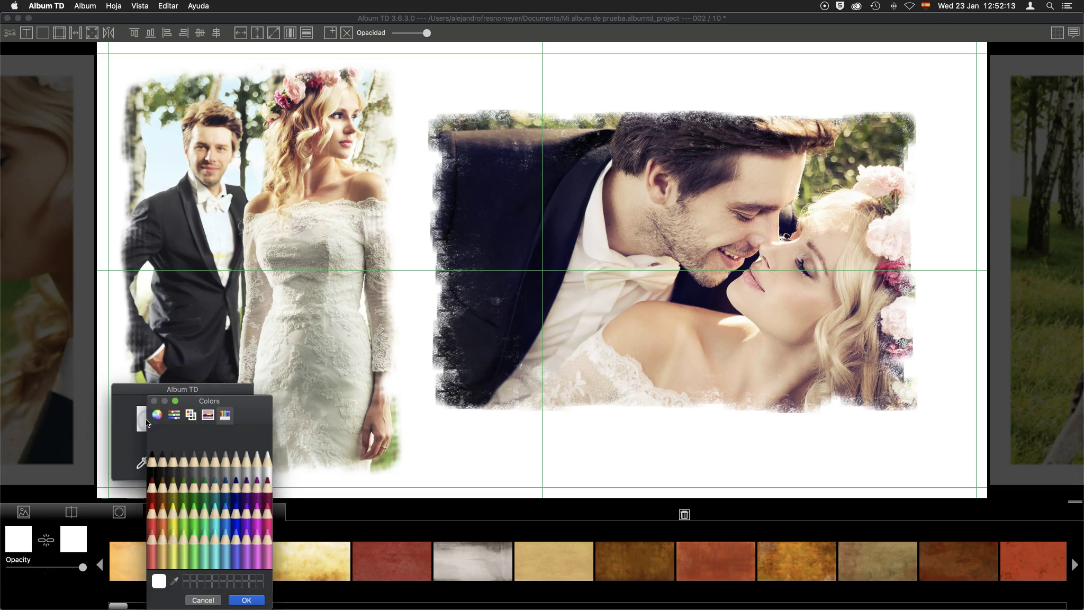
left_click(153, 470)
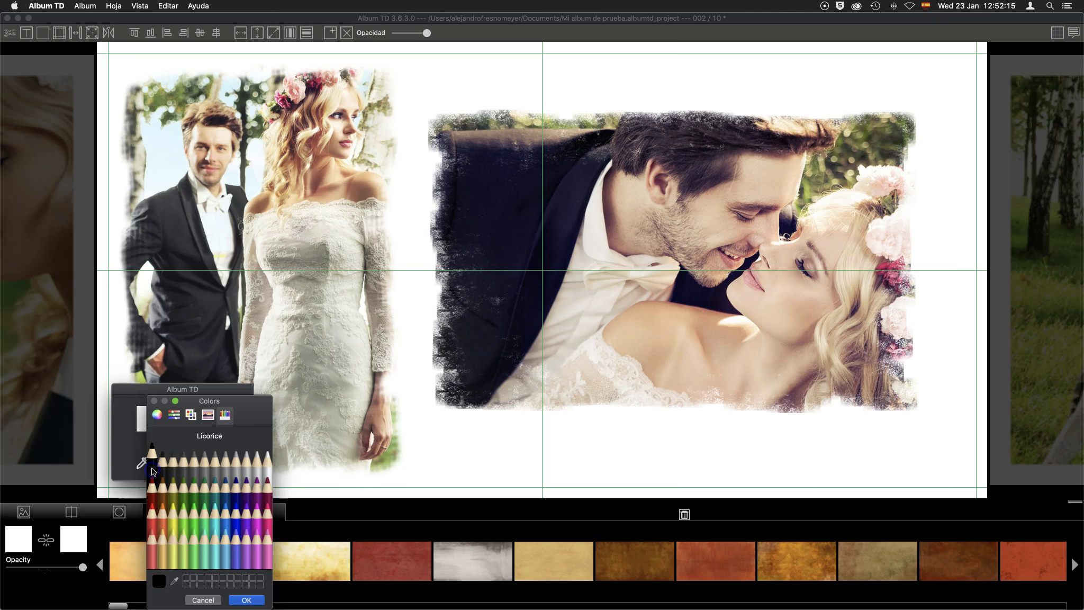
left_click(245, 599)
left_click(245, 600)
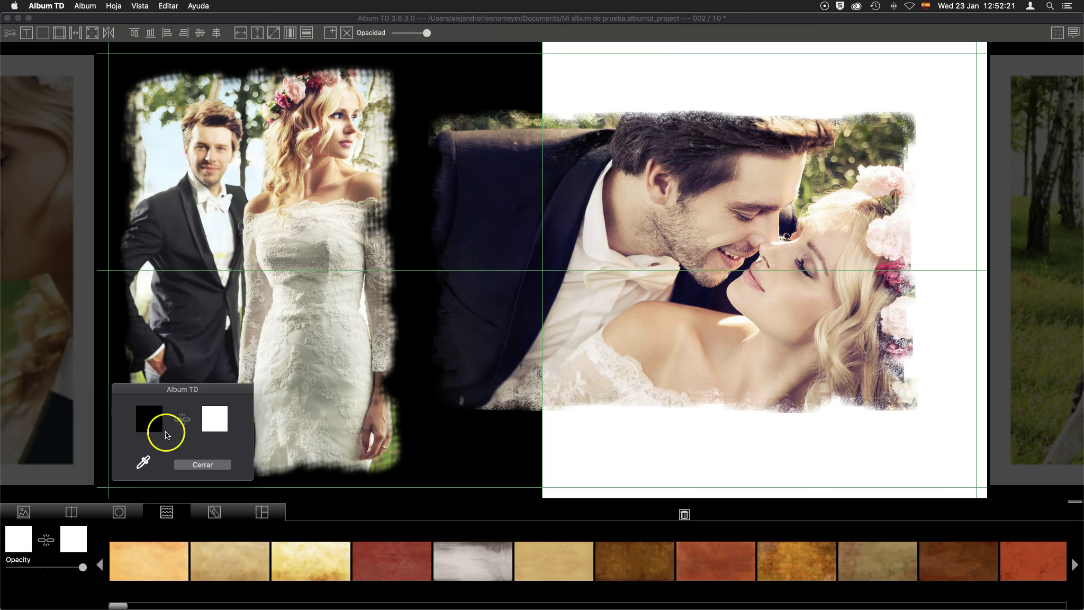
left_click(181, 420)
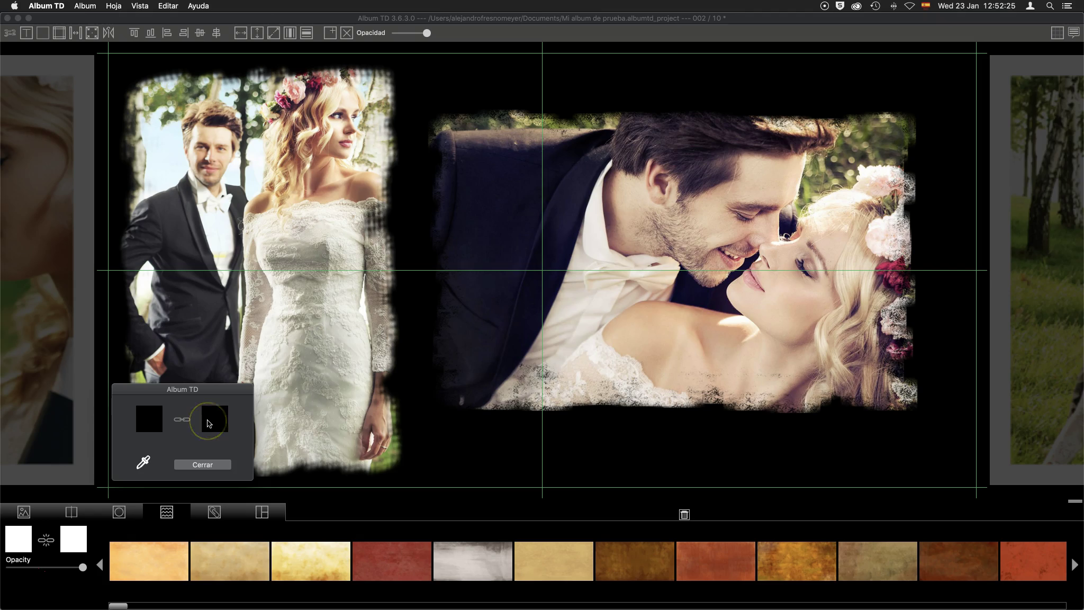
mouse_move(395, 398)
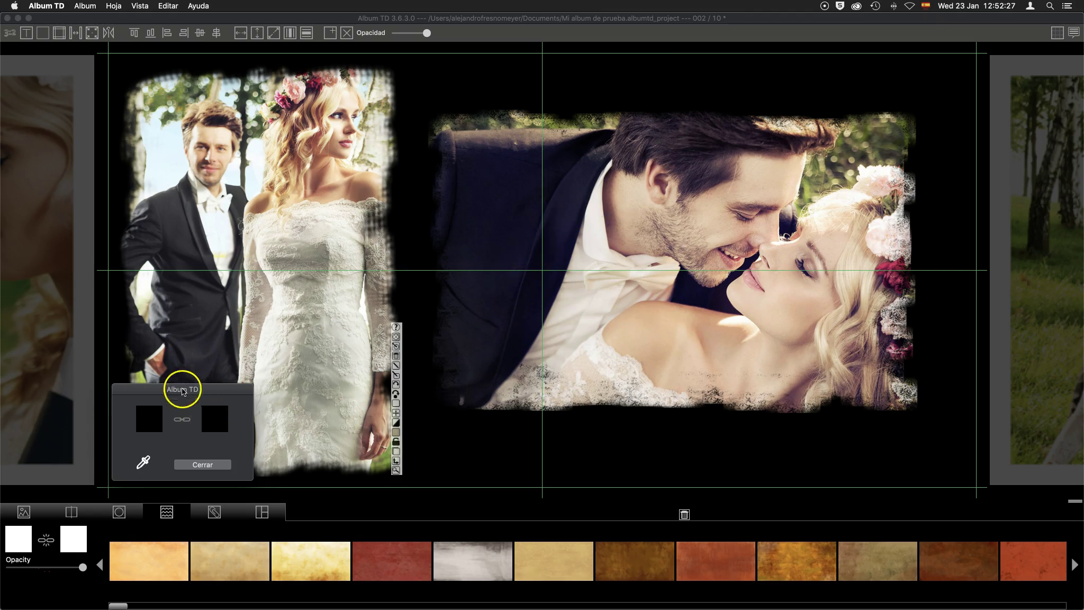
Sample the bride's dress beige with the eyedropper for the page backgrounds
left_click(146, 460)
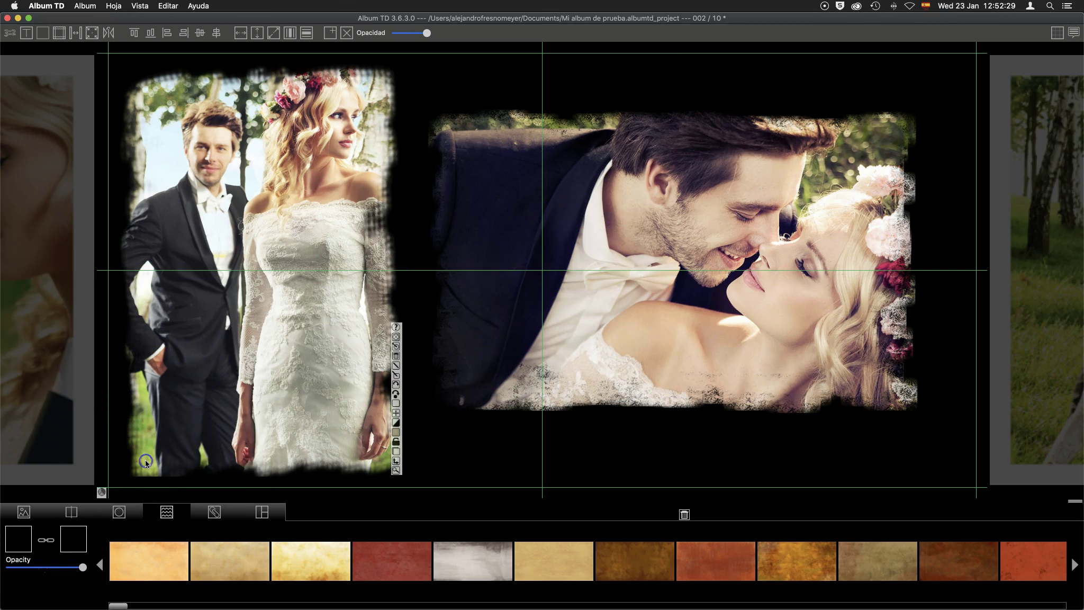
mouse_move(244, 431)
left_mouse_down()
mouse_move(275, 416)
mouse_move(315, 343)
mouse_move(317, 234)
left_mouse_up()
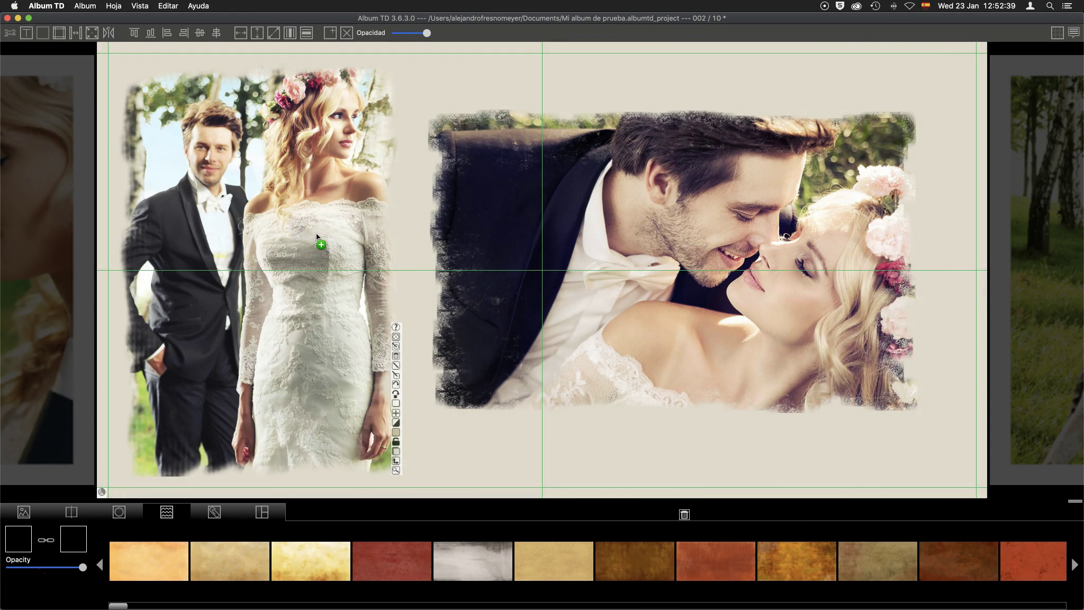
left_click(316, 234)
Lower the right photo's opacity, then restore it to full opacity
left_click(863, 246)
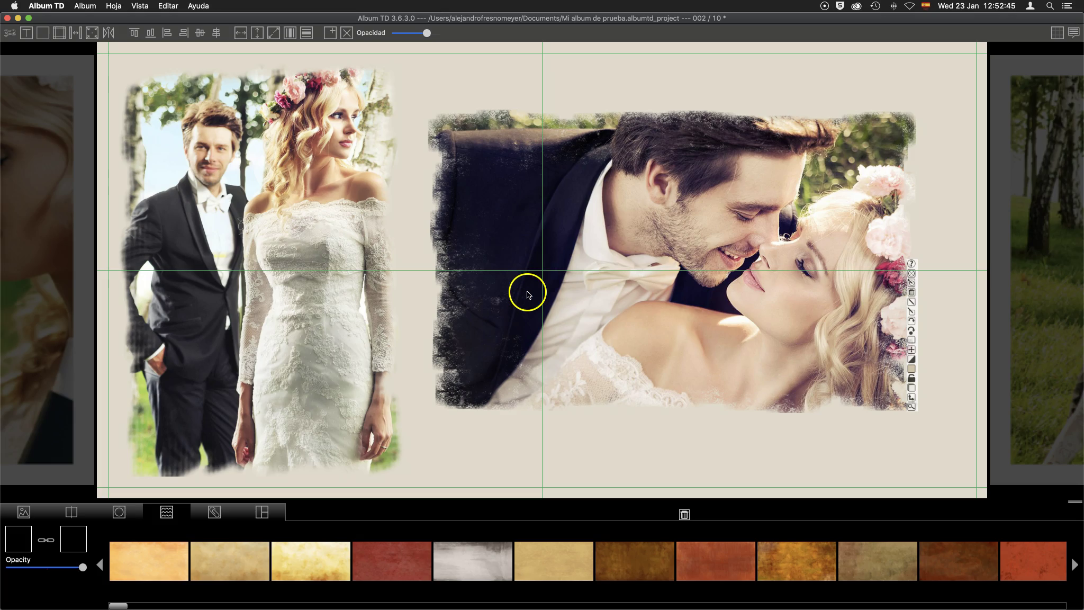
left_click(512, 309)
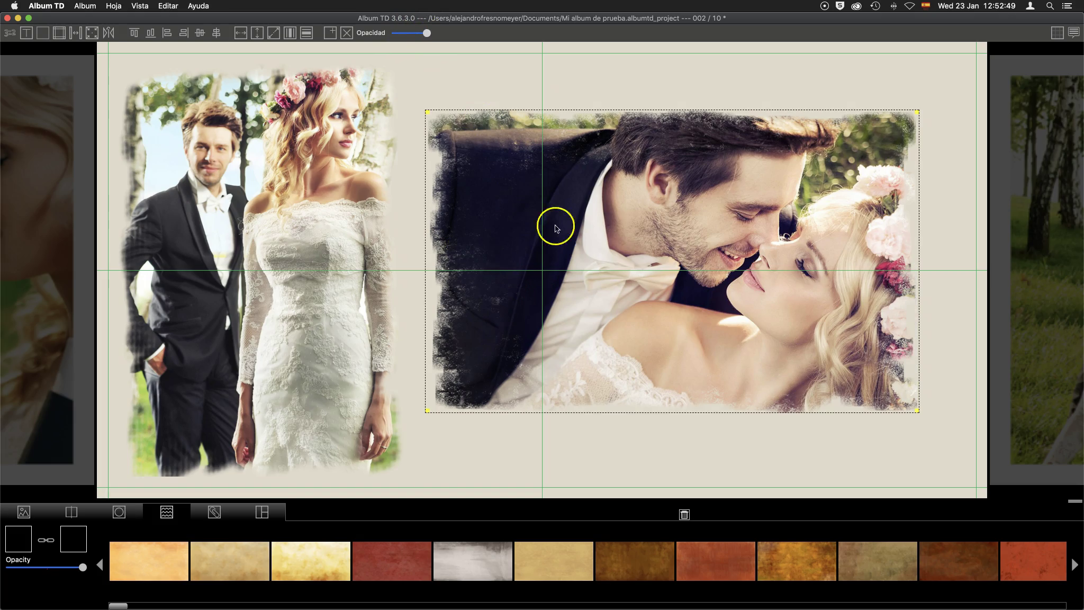
left_click(422, 34)
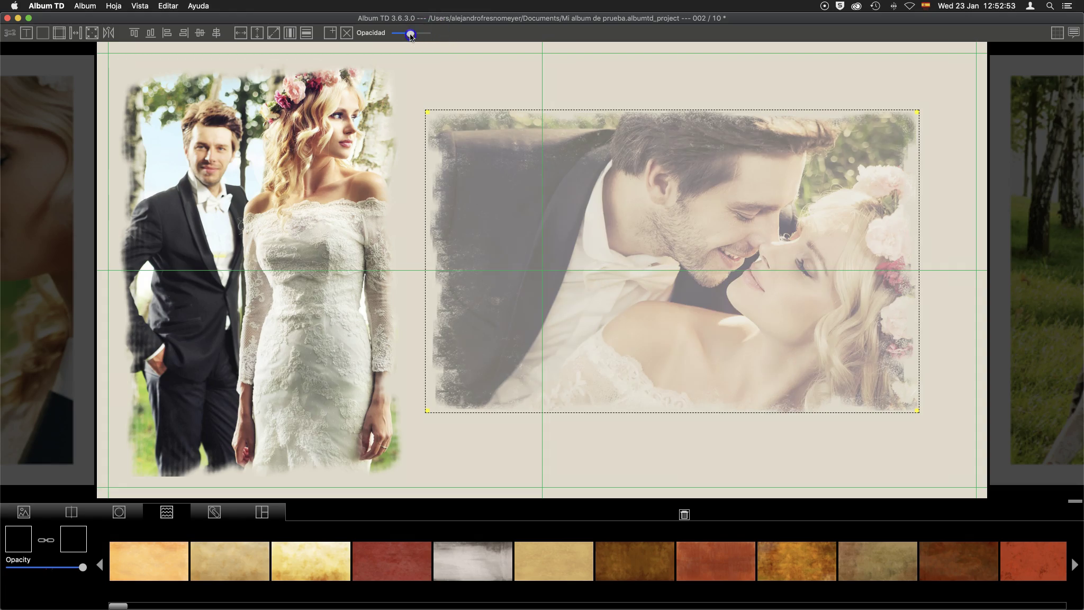
left_click(428, 34)
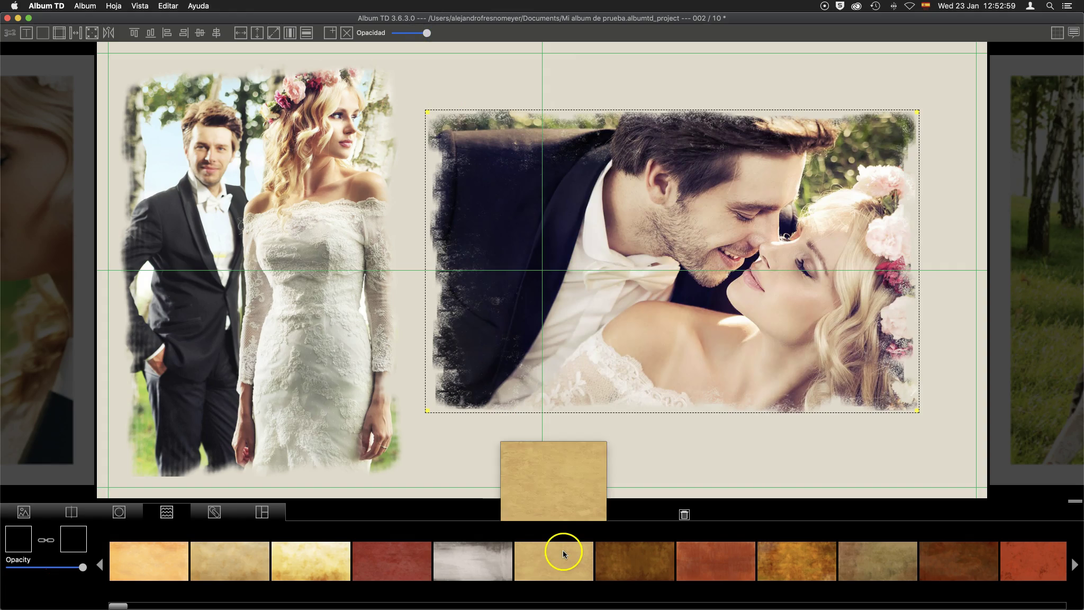
Apply the orange grunge texture to sheet 002's background, keeping its opacity at 100
left_click_drag(803, 560, 652, 447)
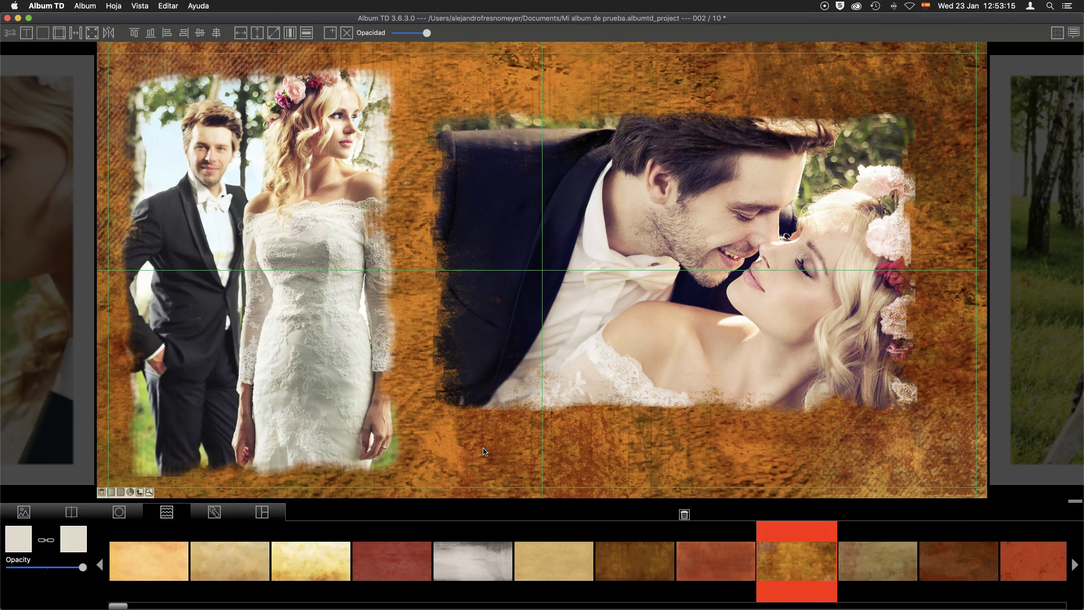
left_click(121, 491)
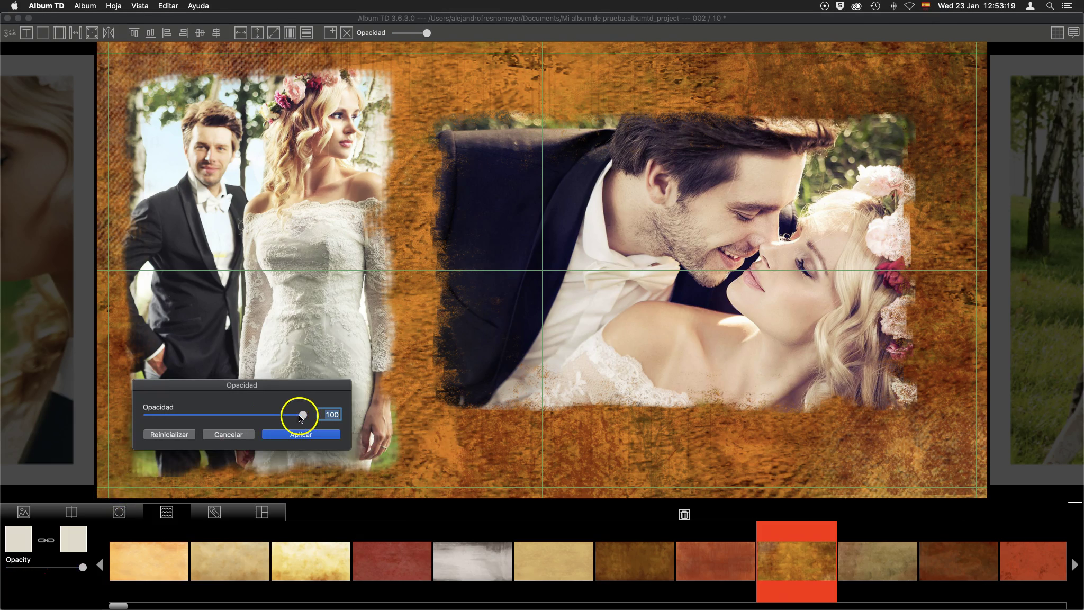
left_click_drag(239, 420, 229, 419)
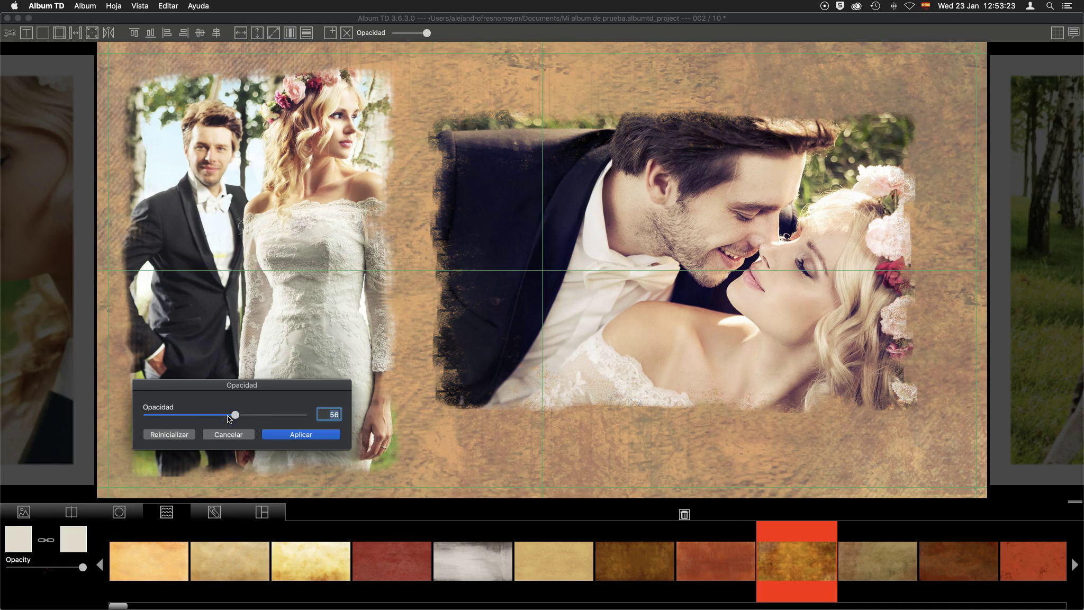
left_click_drag(300, 418, 316, 418)
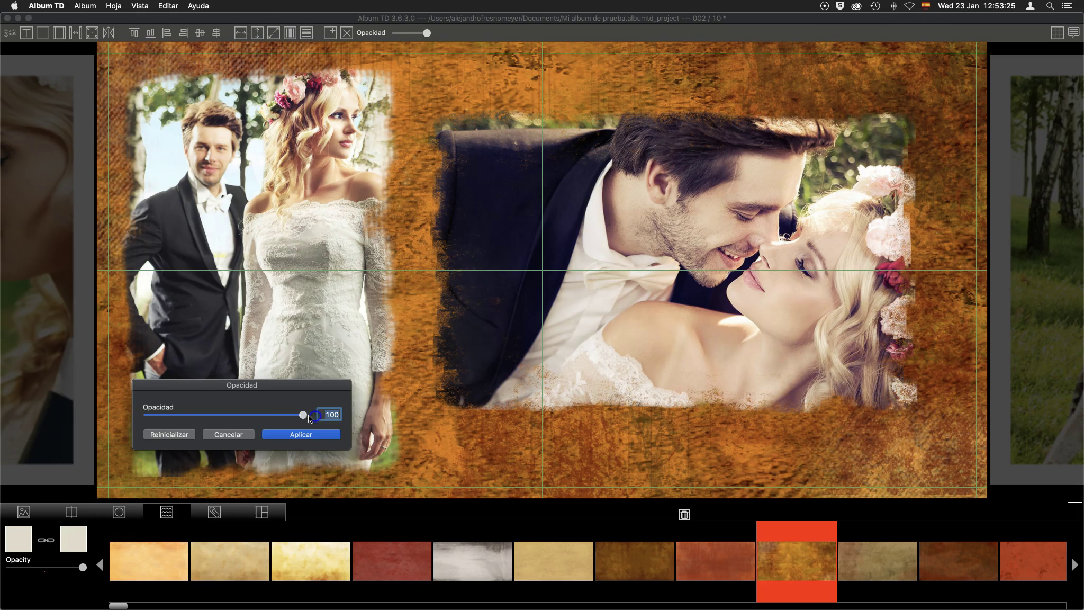
left_click(229, 434)
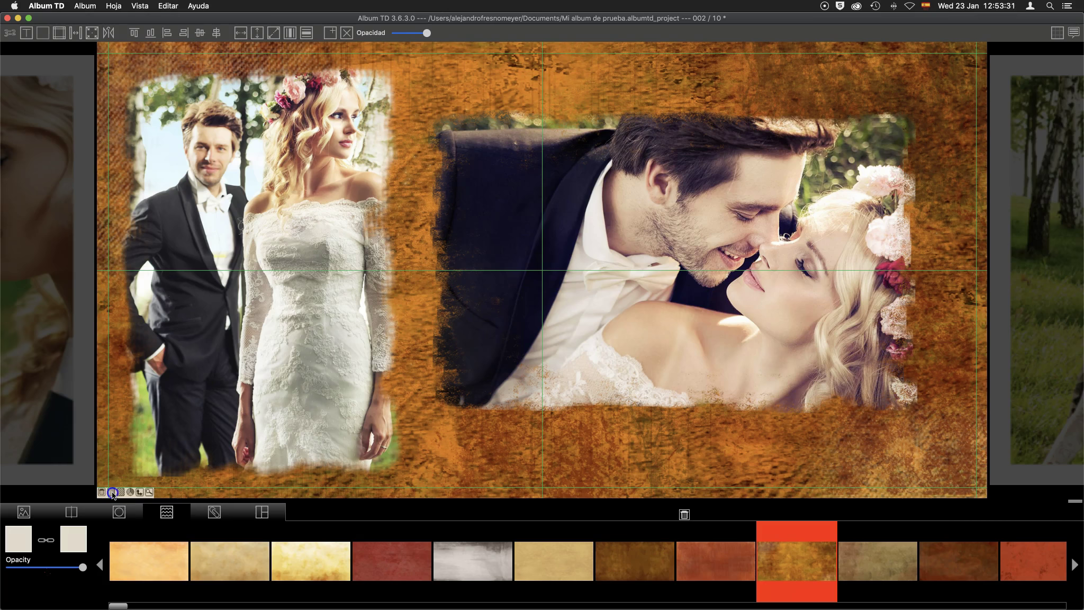
Try purple, blue and grey hue/saturation variants on the grunge background, then discard them
left_click(113, 493)
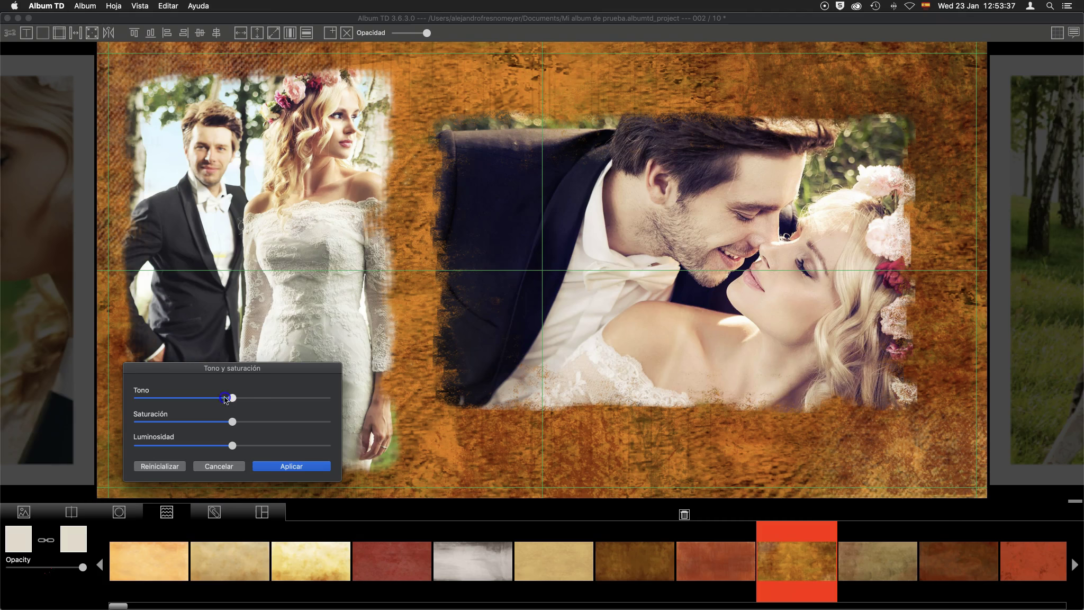
left_click(171, 398)
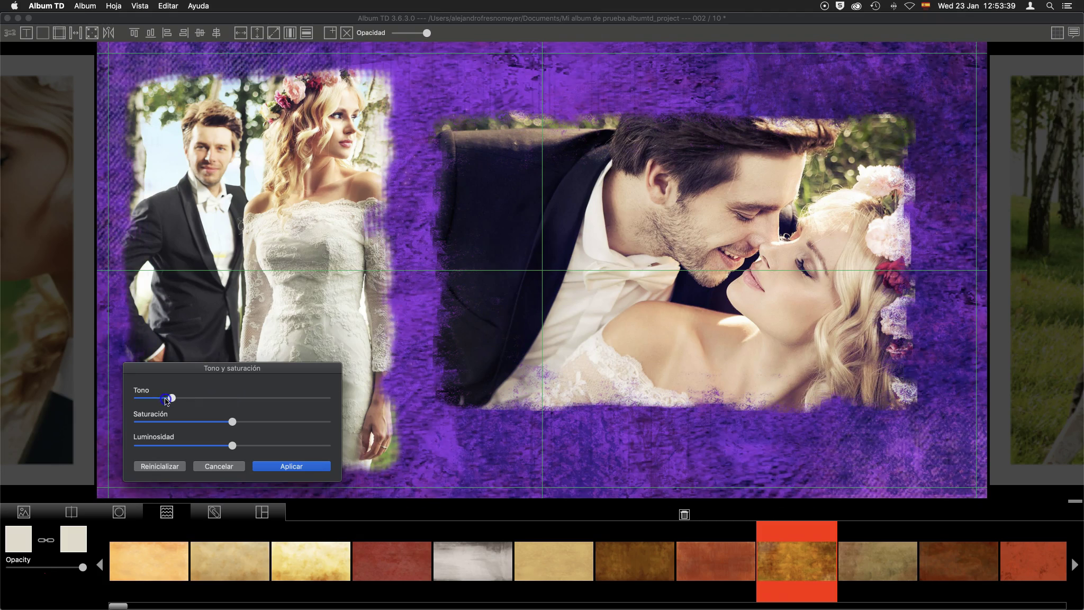
left_click(157, 398)
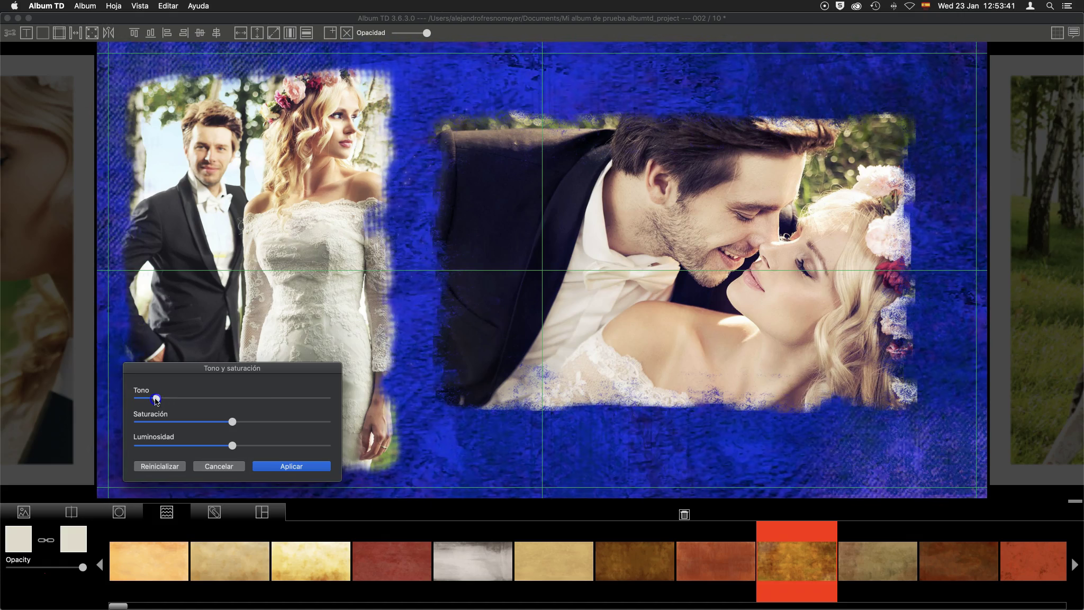
left_click(231, 422)
left_click(184, 422)
left_click(234, 445)
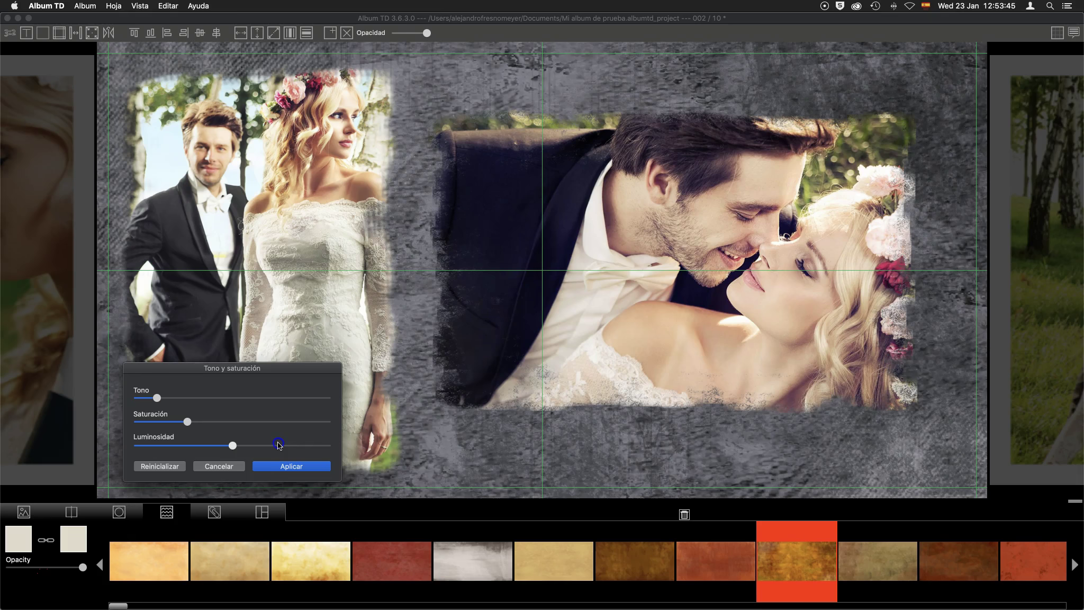
left_click(278, 445)
left_click(206, 446)
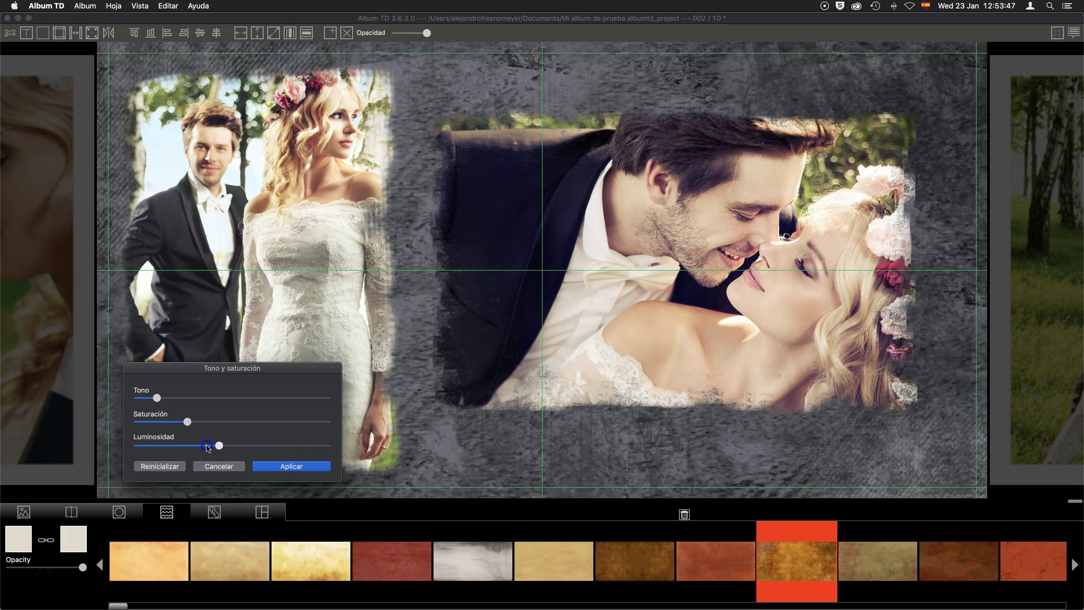
left_click(226, 467)
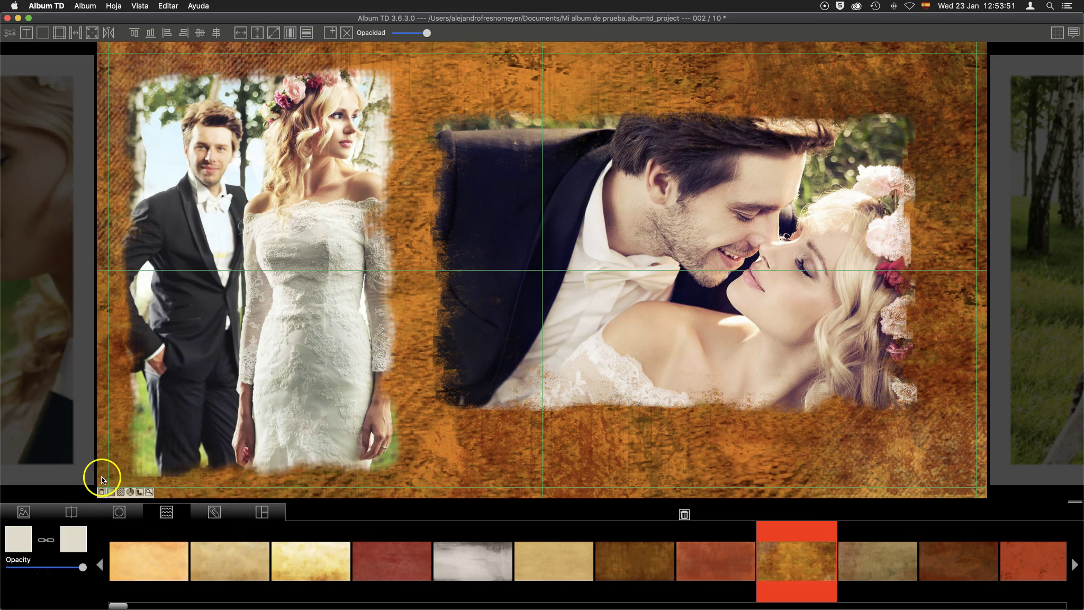
Remove the textured background and both photos' rough-edge masks
left_click(102, 492)
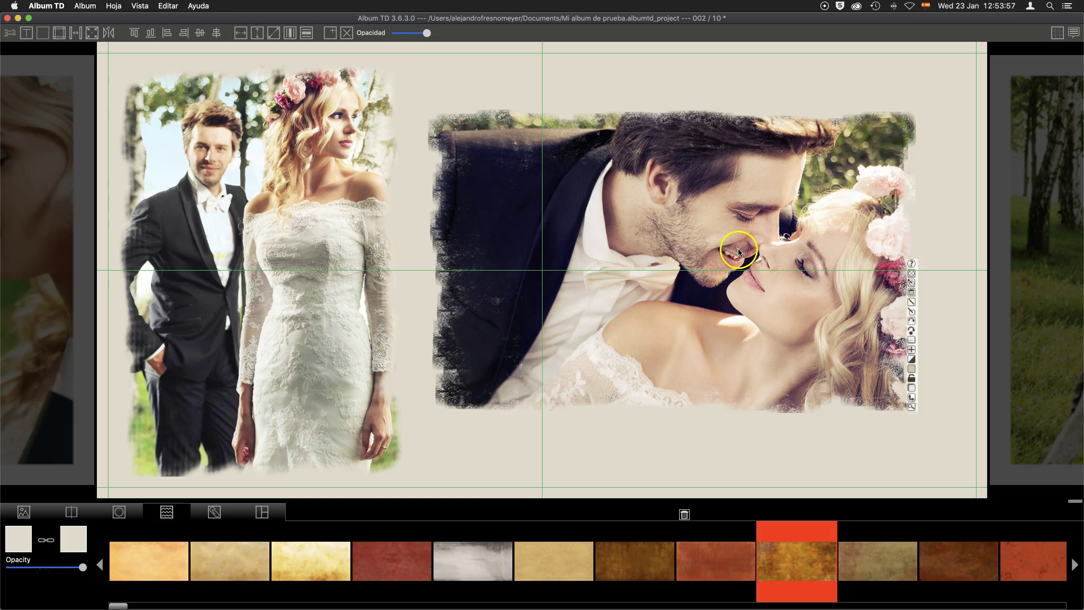
mouse_move(675, 263)
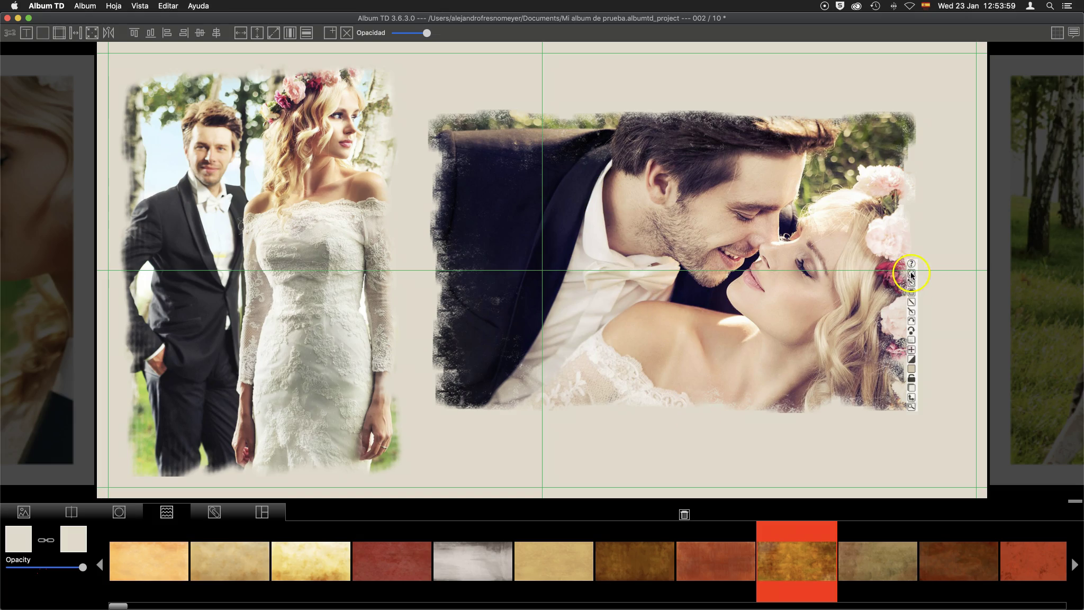
left_click(911, 274)
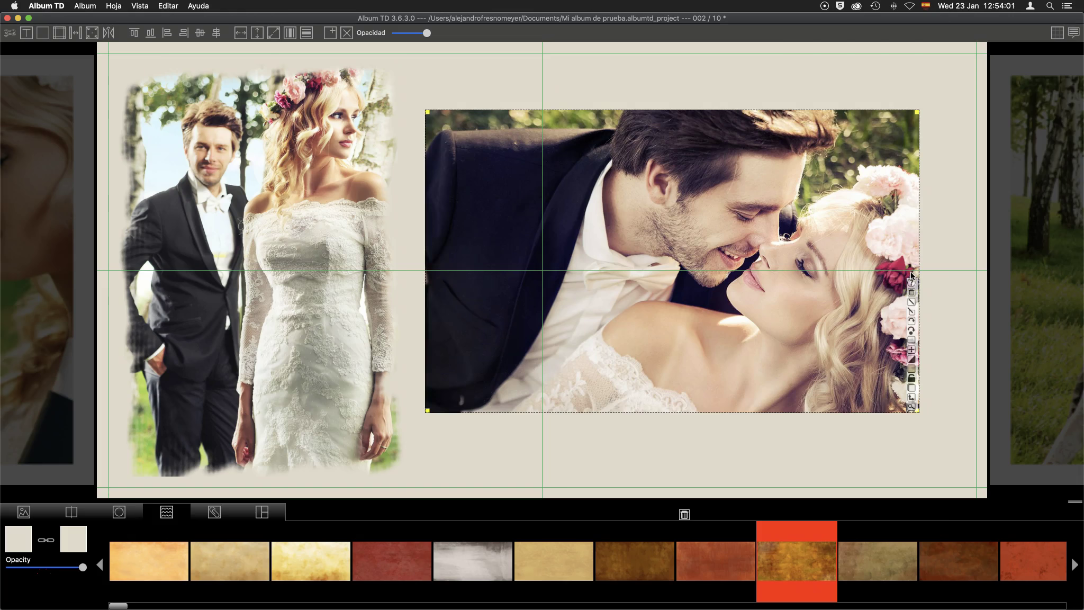
mouse_move(262, 271)
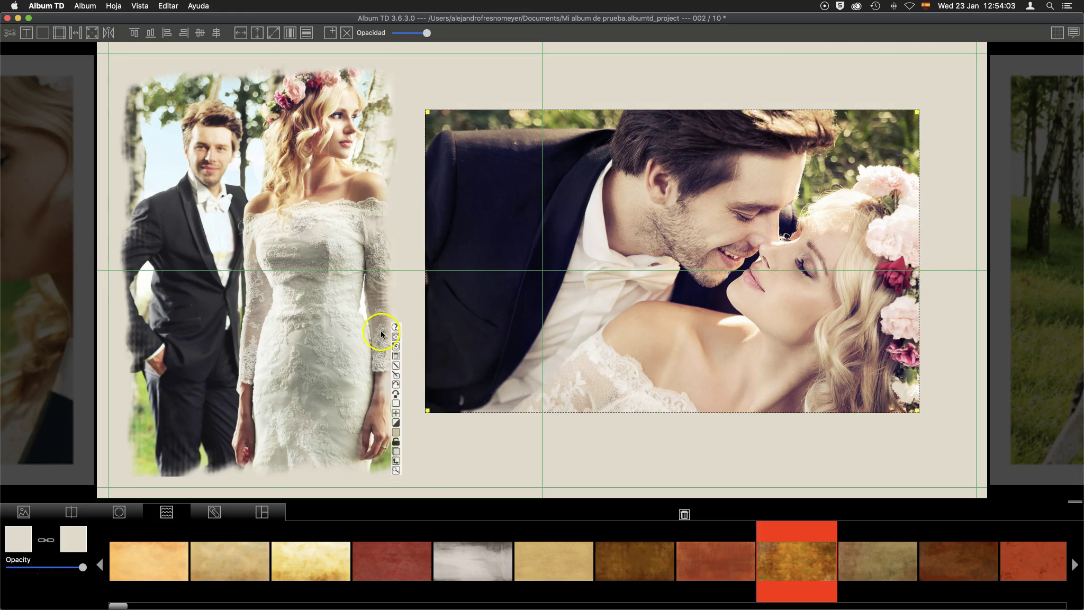
left_click(396, 336)
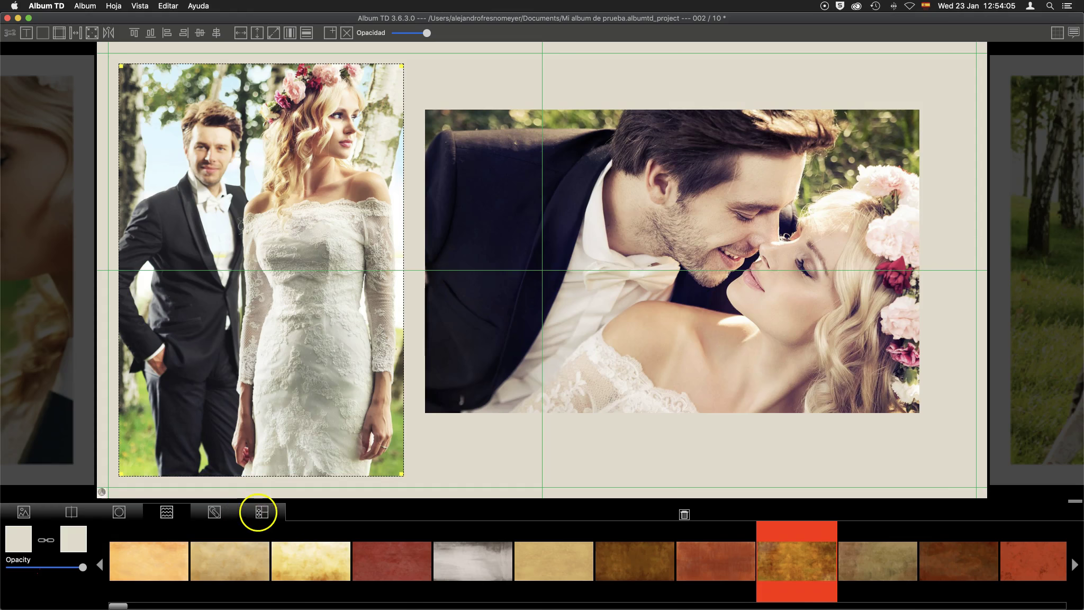
Apply the seventh layout, with a tall left photo and a wide right photo
left_click(262, 512)
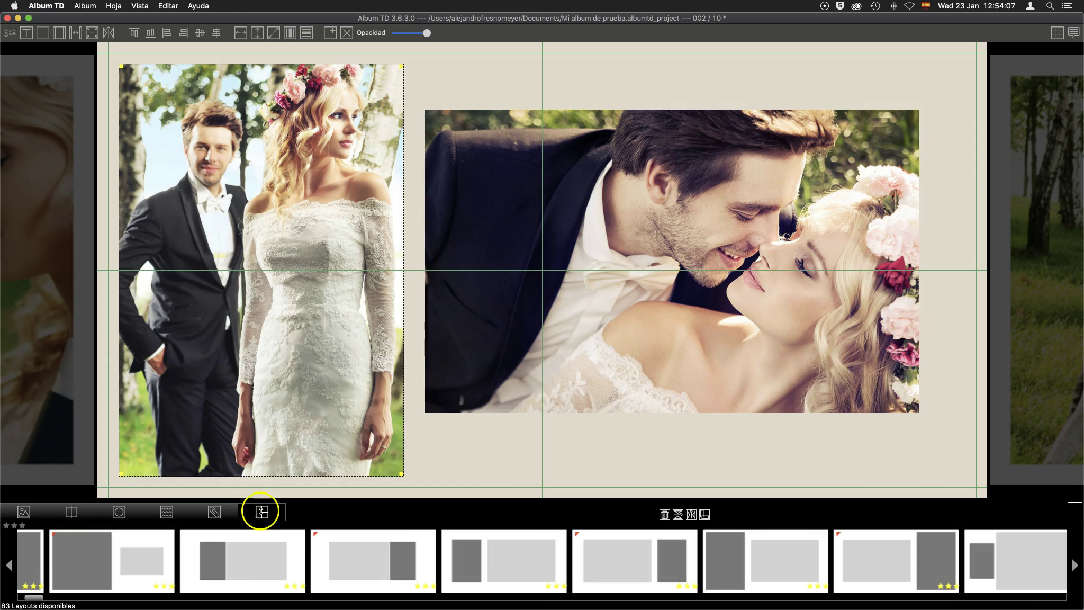
left_click(725, 561)
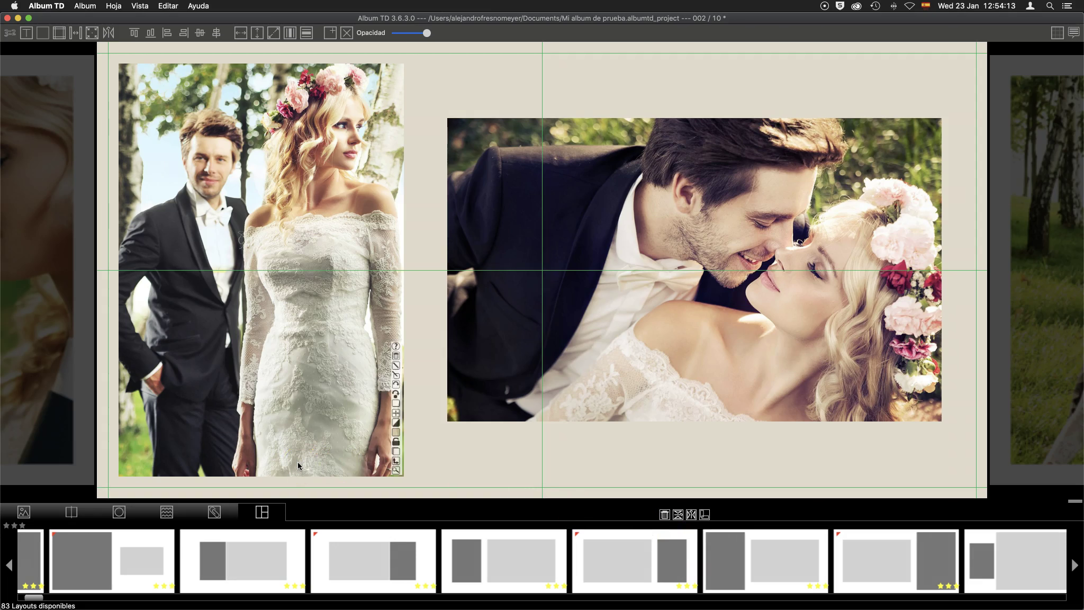
left_click(215, 512)
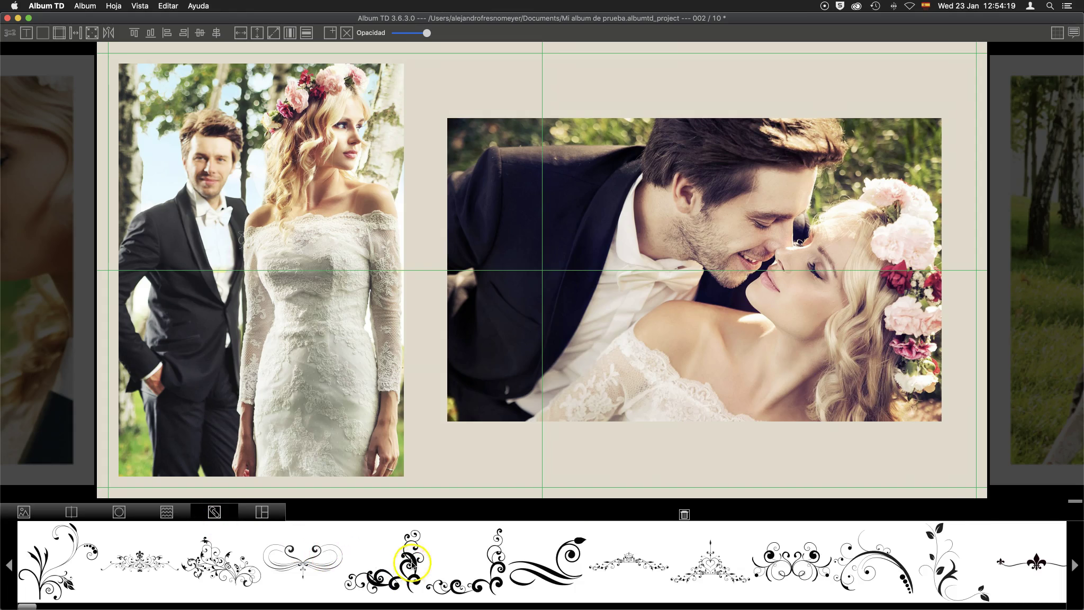
left_click_drag(409, 571, 736, 354)
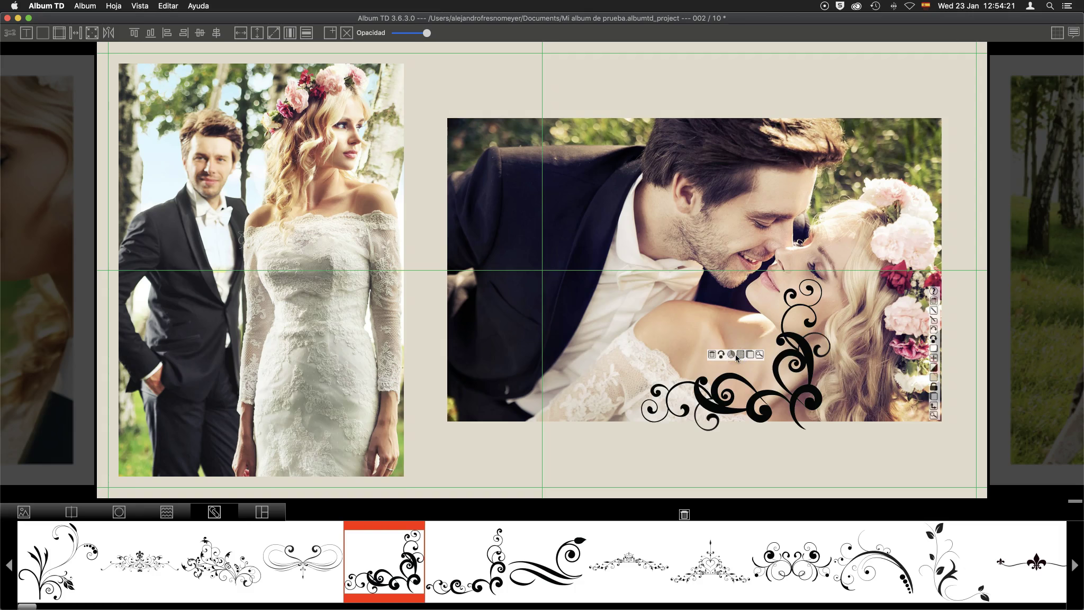
left_click(802, 351)
mouse_move(807, 351)
left_mouse_down()
mouse_move(857, 431)
mouse_move(877, 439)
left_mouse_up()
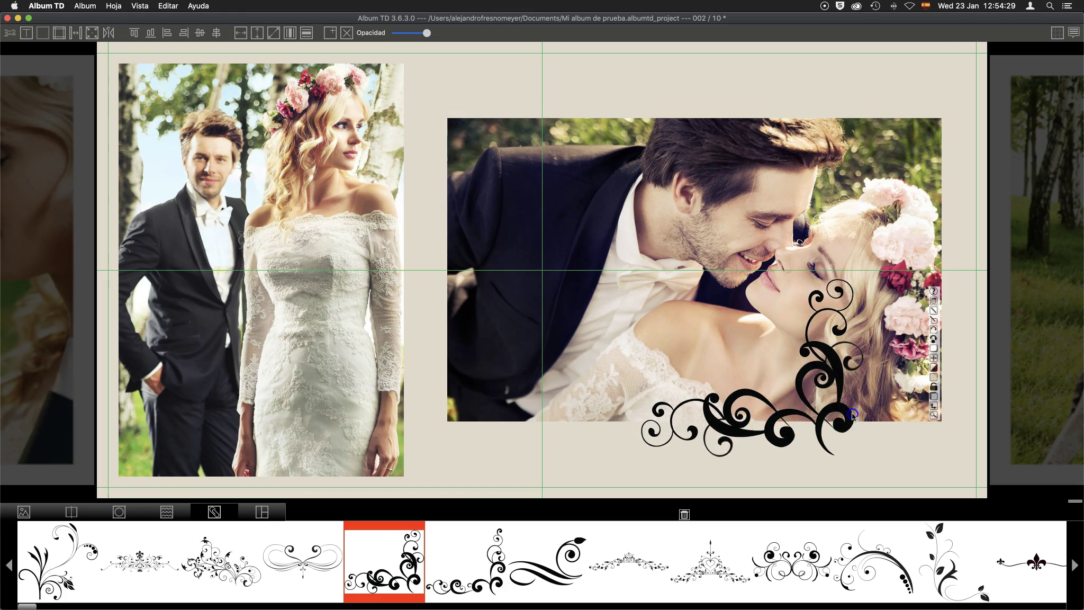
mouse_move(877, 377)
left_mouse_down()
mouse_move(927, 377)
mouse_move(902, 366)
left_mouse_up()
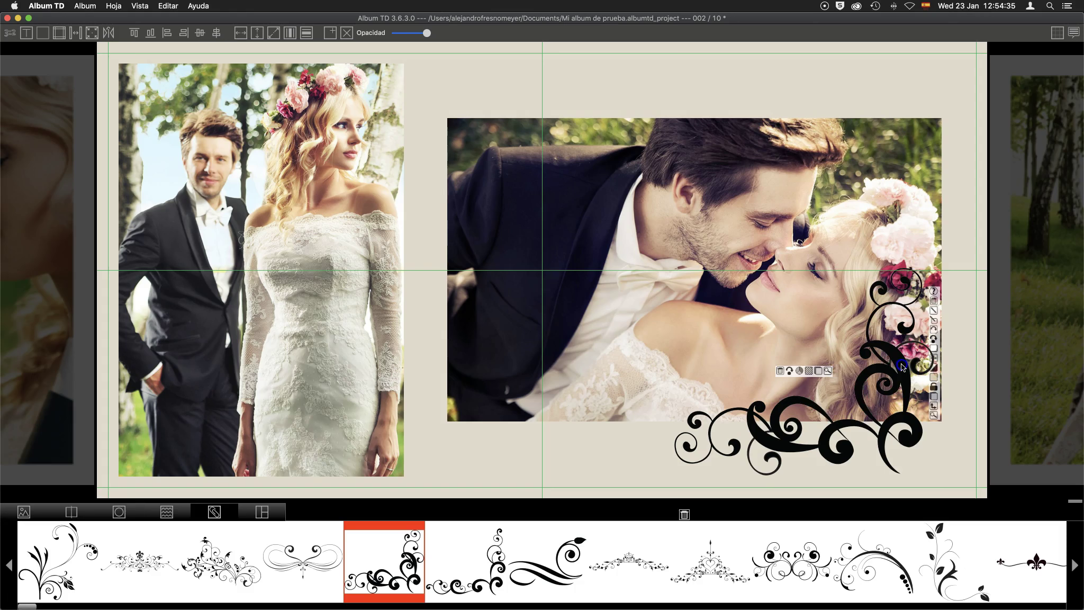
left_click(789, 371)
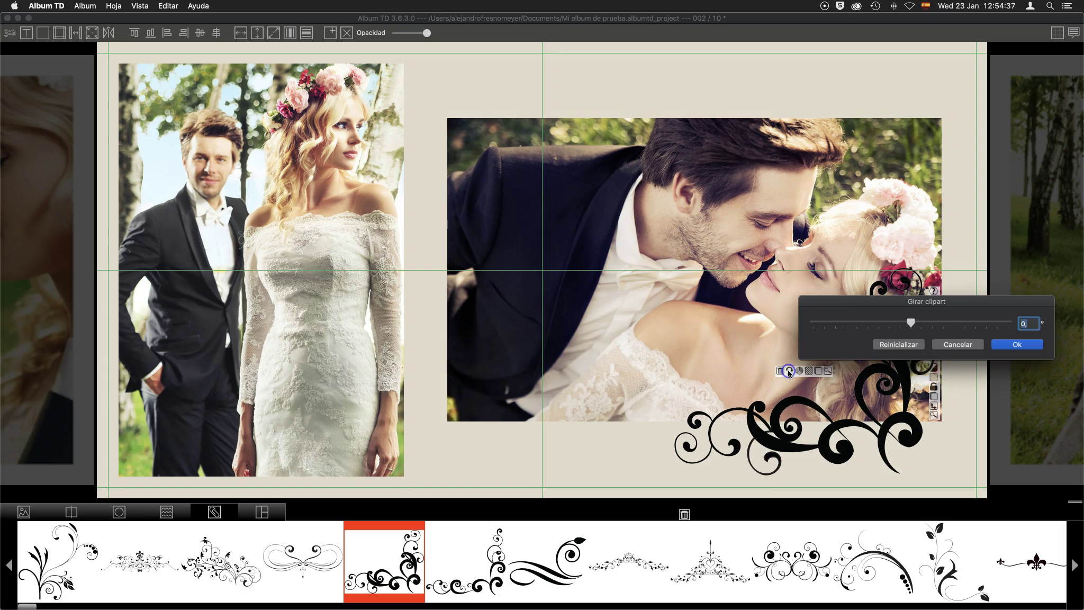
left_click(789, 373)
mouse_move(910, 323)
left_mouse_down()
mouse_move(920, 323)
mouse_move(898, 324)
left_mouse_up()
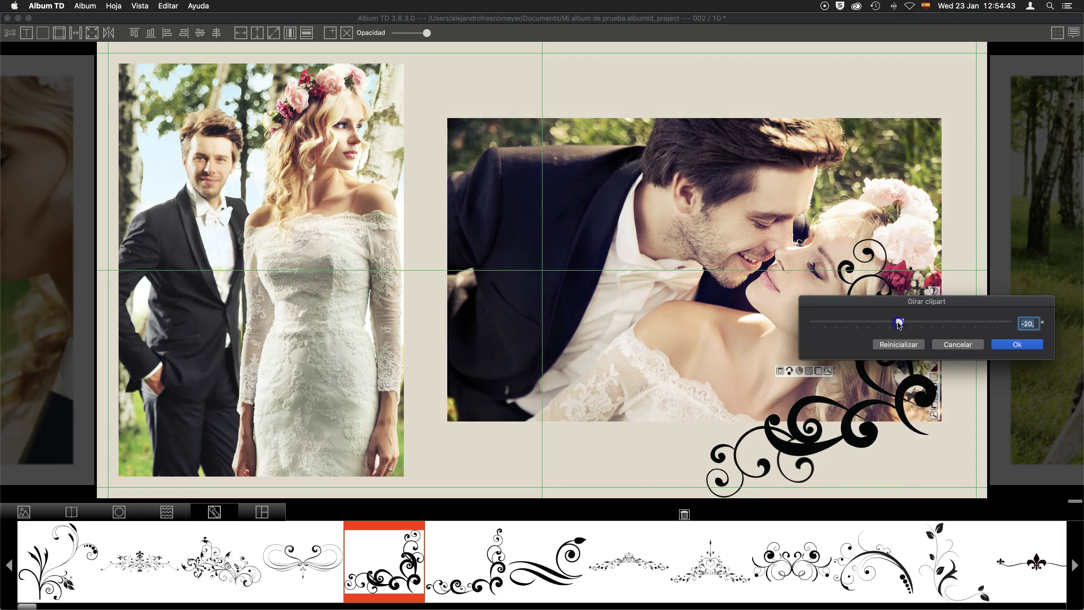
left_click_drag(898, 324, 920, 323)
left_click(944, 344)
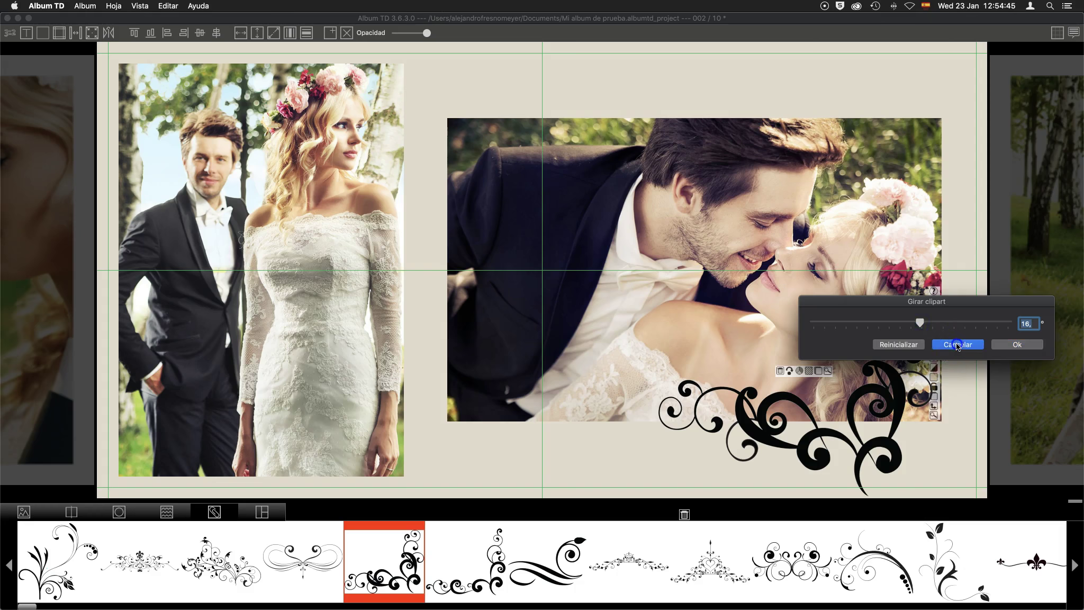
left_click(809, 374)
mouse_move(1024, 325)
left_mouse_down()
mouse_move(932, 329)
mouse_move(1024, 327)
left_mouse_up()
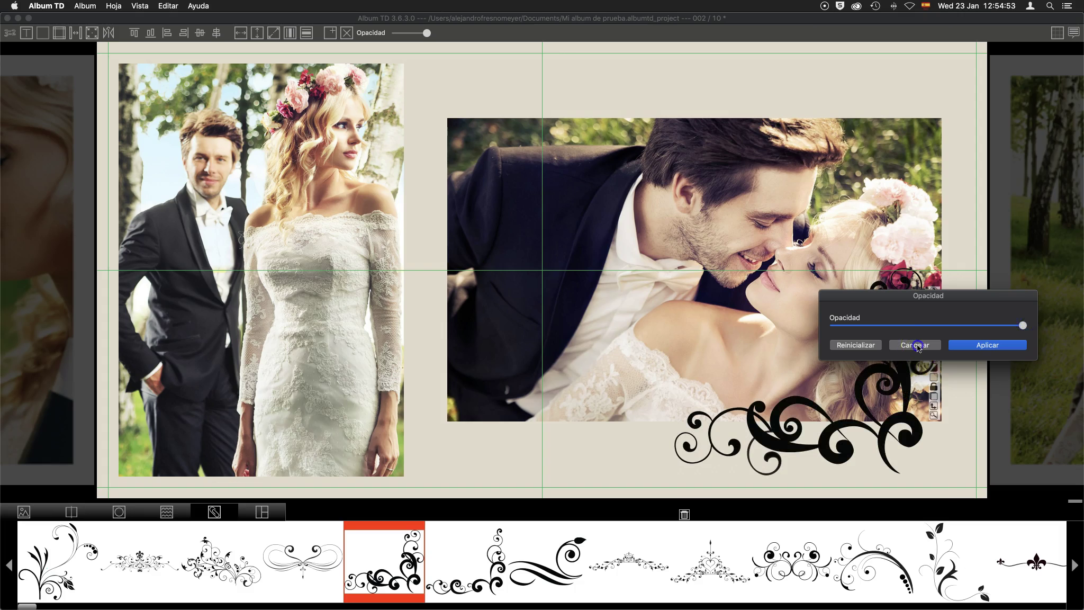
left_click(917, 345)
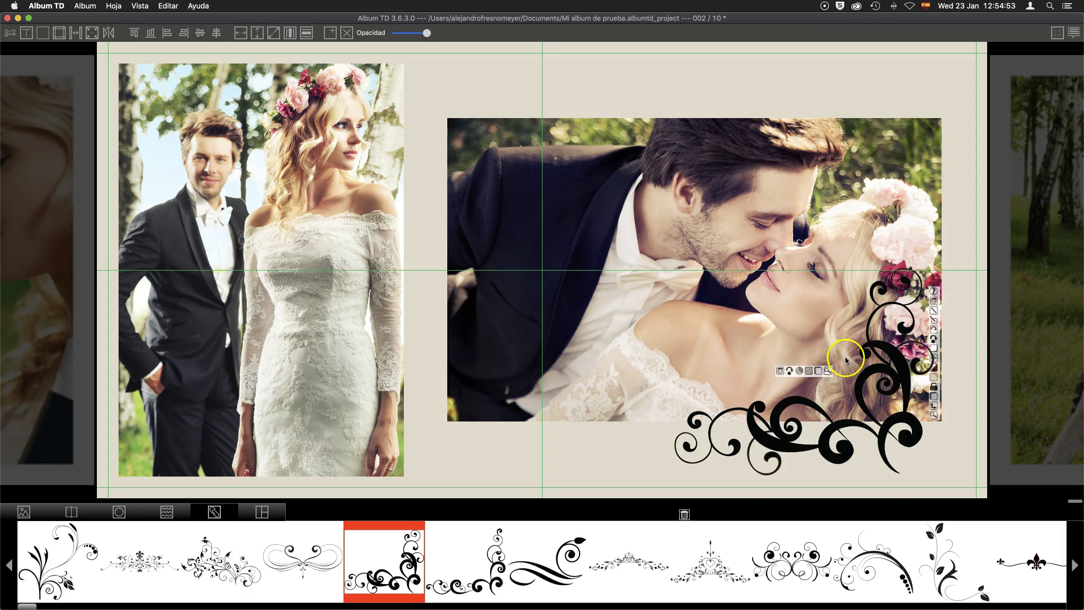
left_click(799, 371)
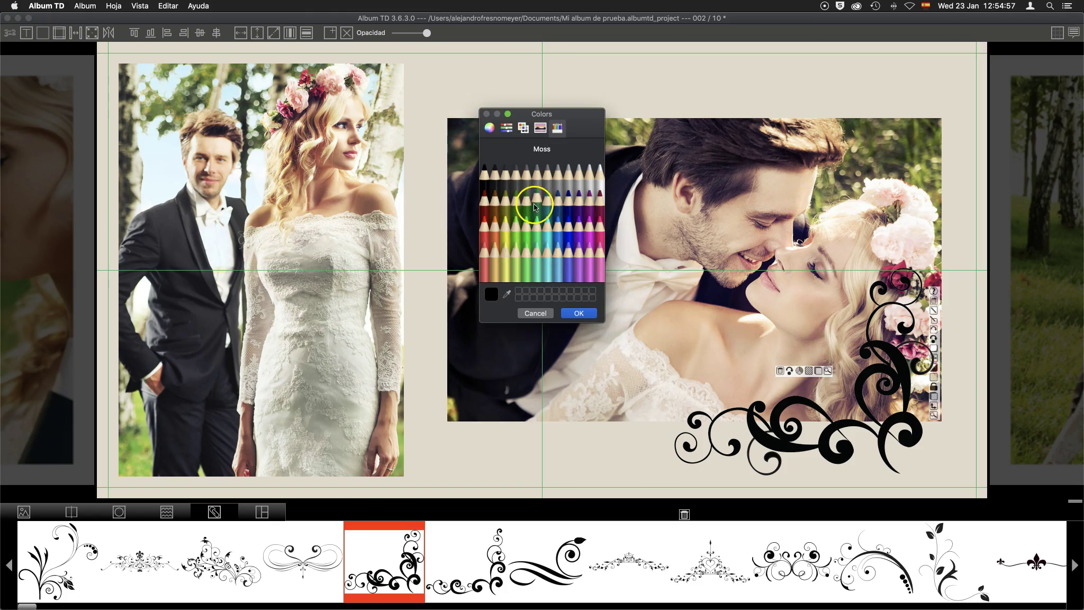
left_click(579, 313)
left_click(901, 408)
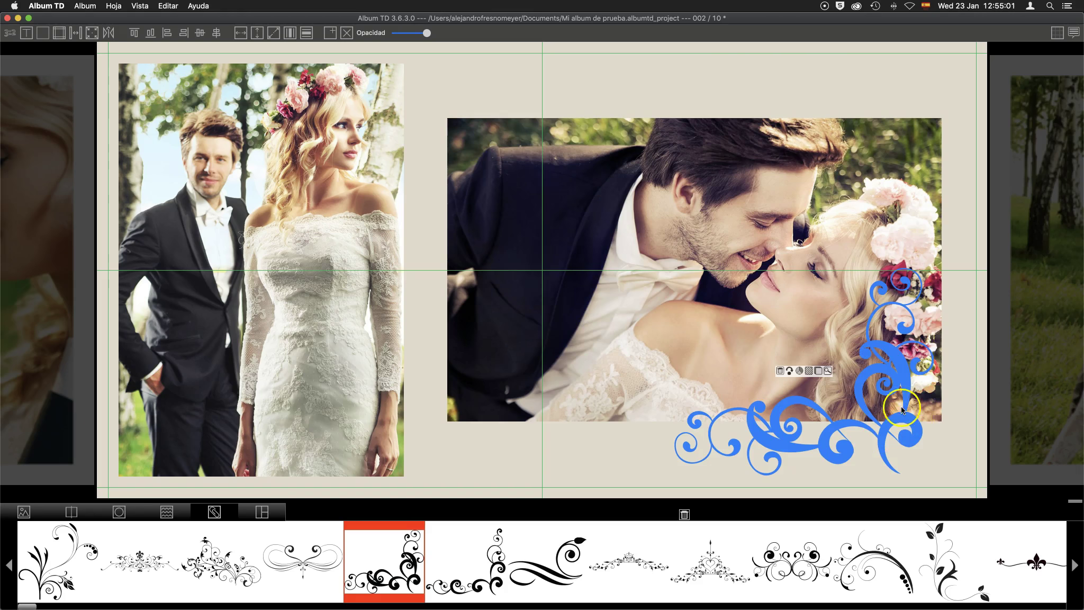
mouse_move(902, 409)
left_mouse_down()
mouse_move(795, 364)
mouse_move(864, 363)
left_mouse_up()
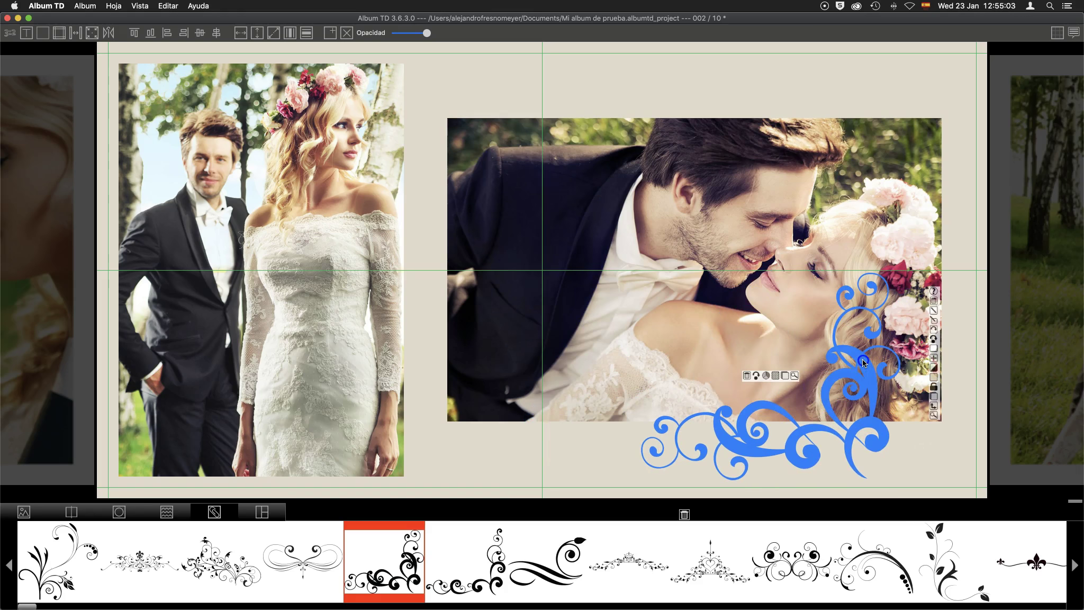
left_click(747, 375)
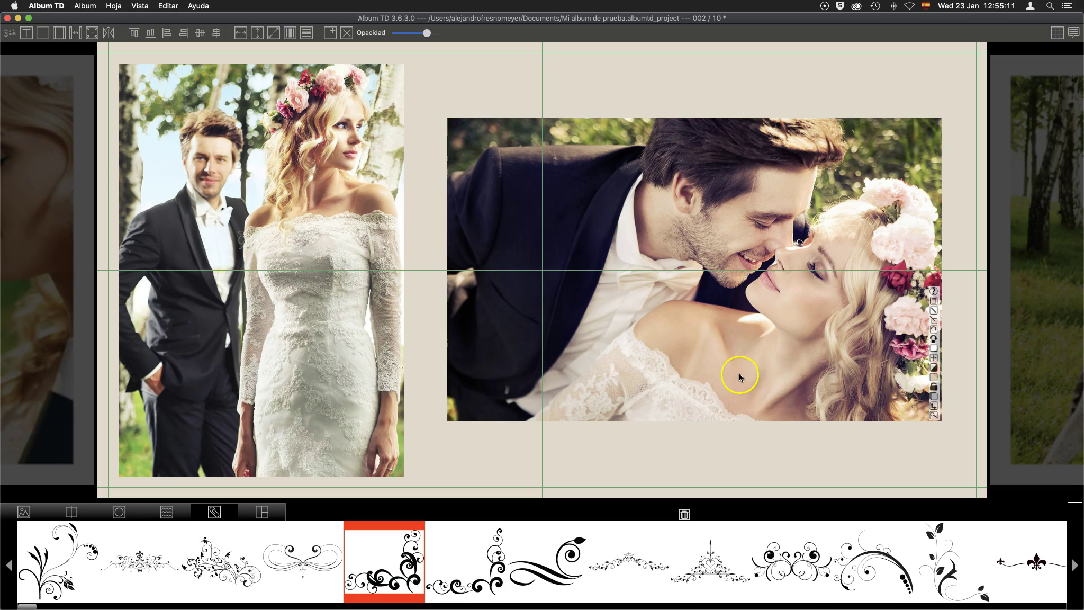
Add the 'Mi gran boda' title text in the Phosphate font
left_click(26, 34)
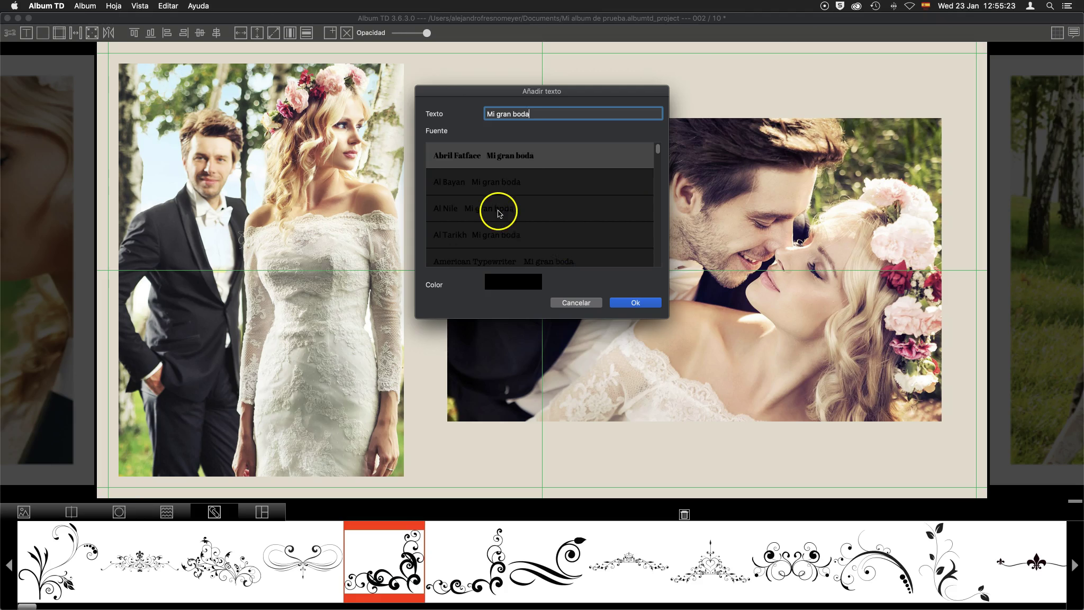
scroll(498, 213, "down", 10)
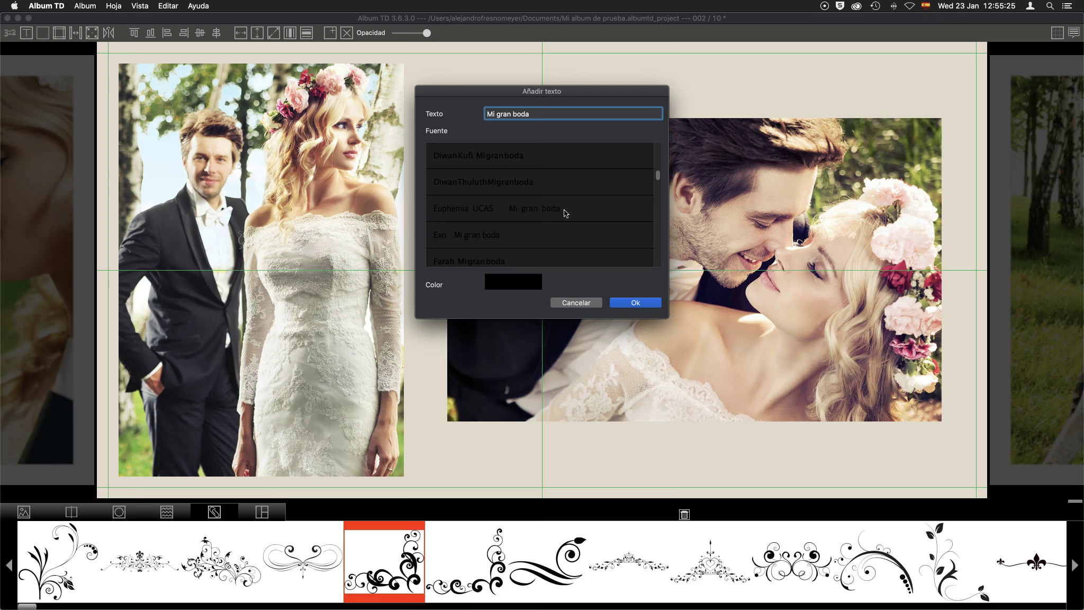
left_click_drag(658, 175, 657, 210)
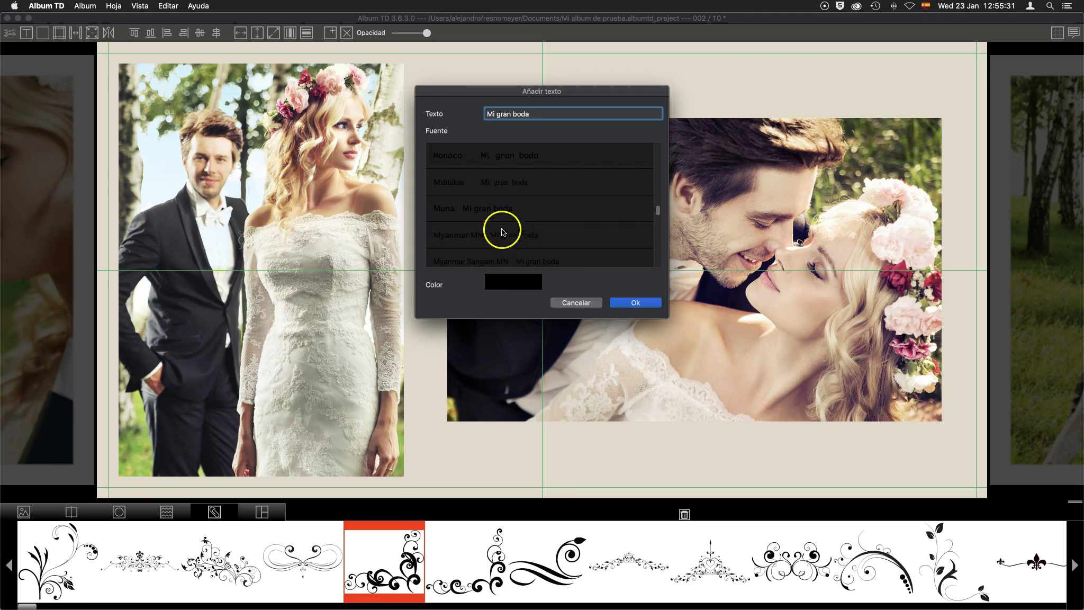
scroll(539, 230, "down", 3)
scroll(539, 230, "down", 5)
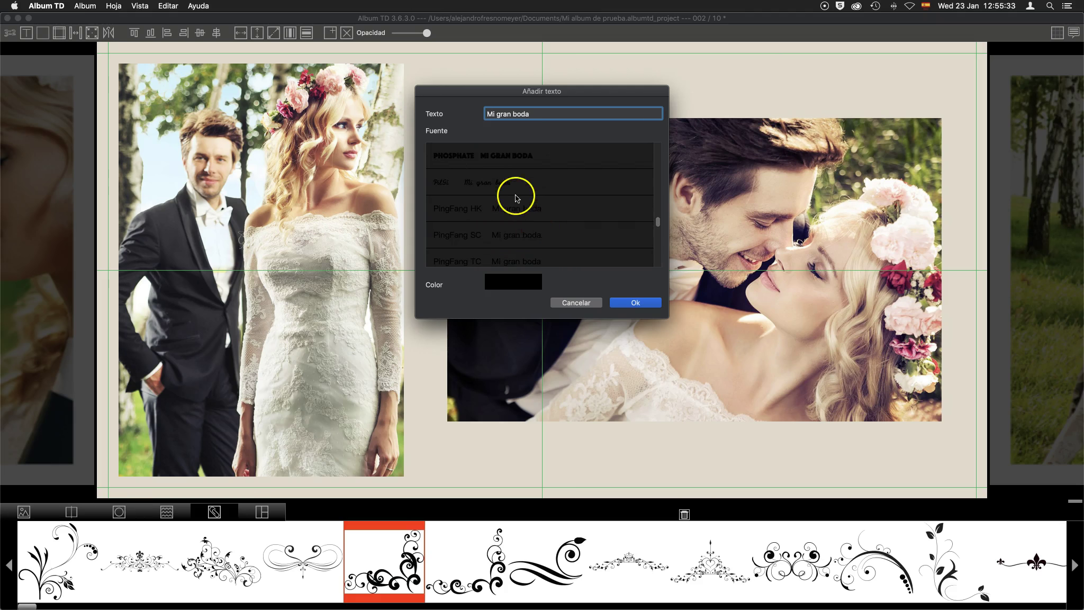
left_click(510, 162)
left_click(635, 302)
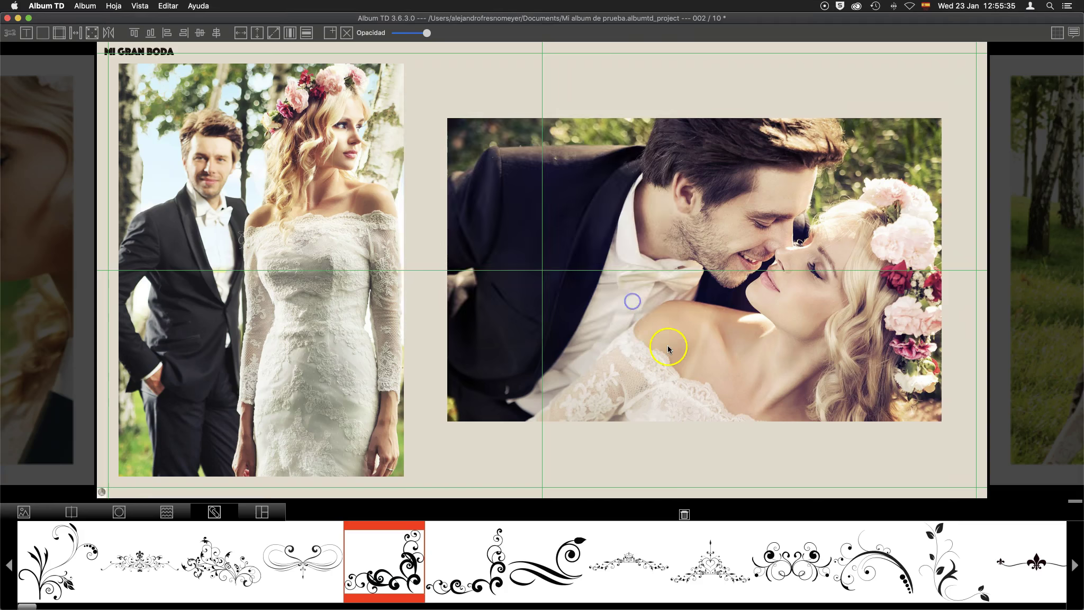
mouse_move(123, 51)
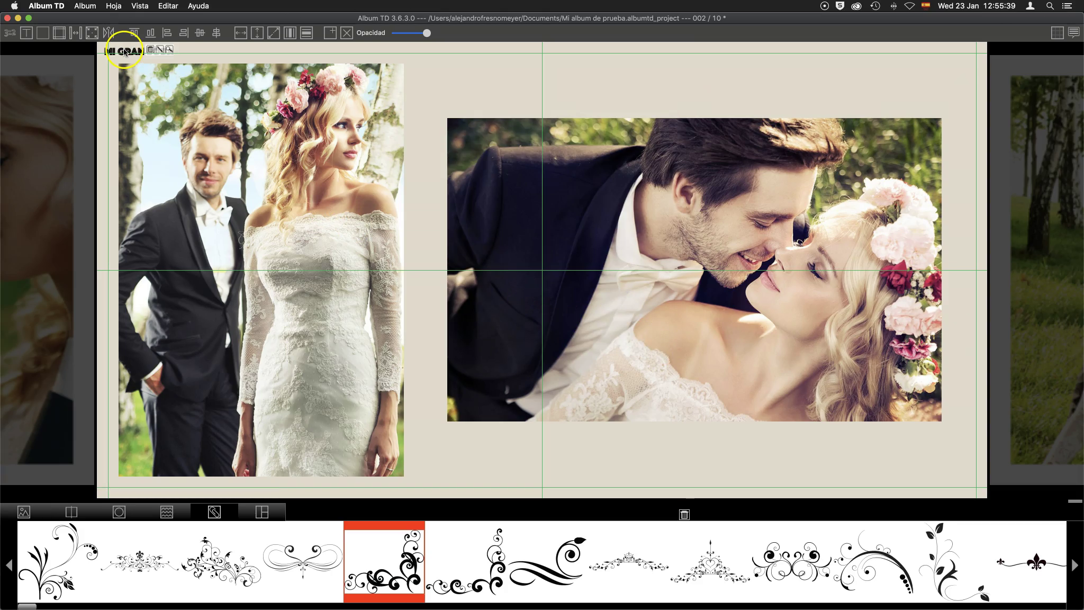
Move the title below the right photo
mouse_move(125, 53)
left_mouse_down()
mouse_move(593, 404)
mouse_move(620, 437)
left_mouse_up()
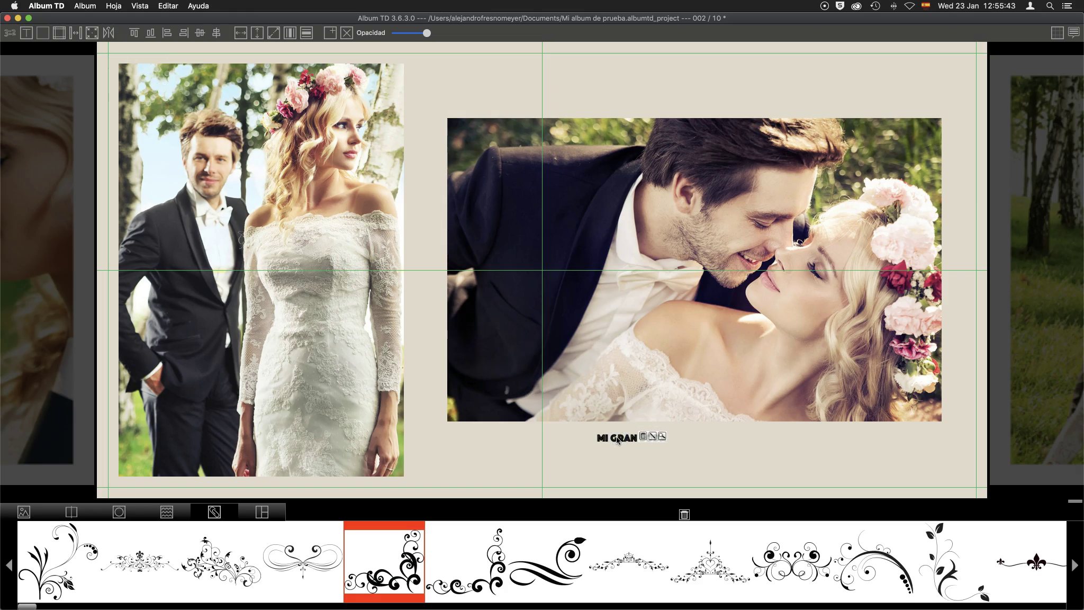
left_click(615, 439)
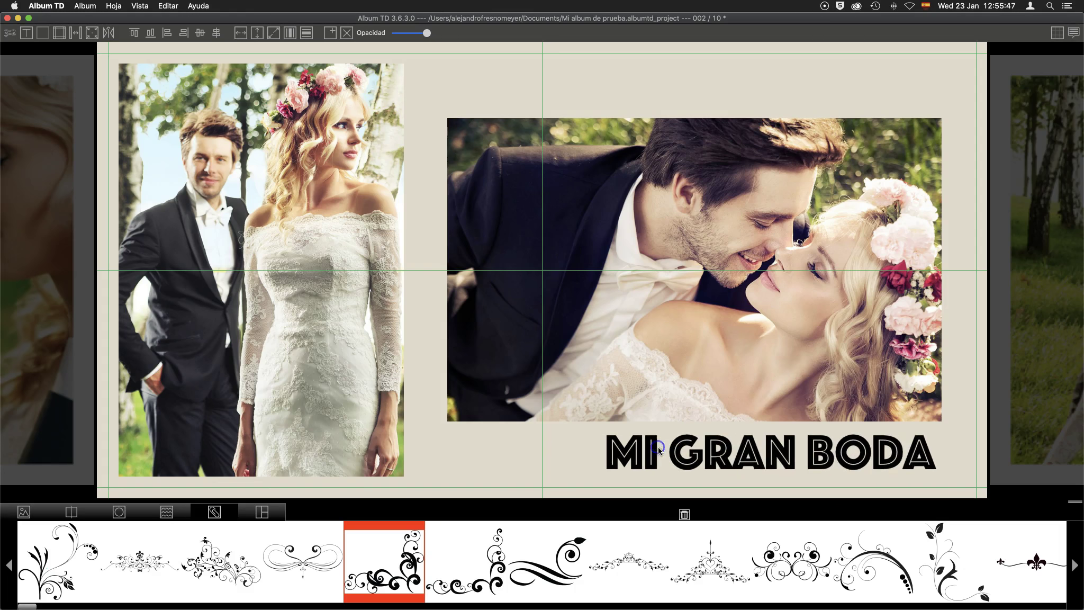
mouse_move(777, 453)
left_mouse_down()
mouse_move(750, 467)
mouse_move(752, 446)
left_mouse_up()
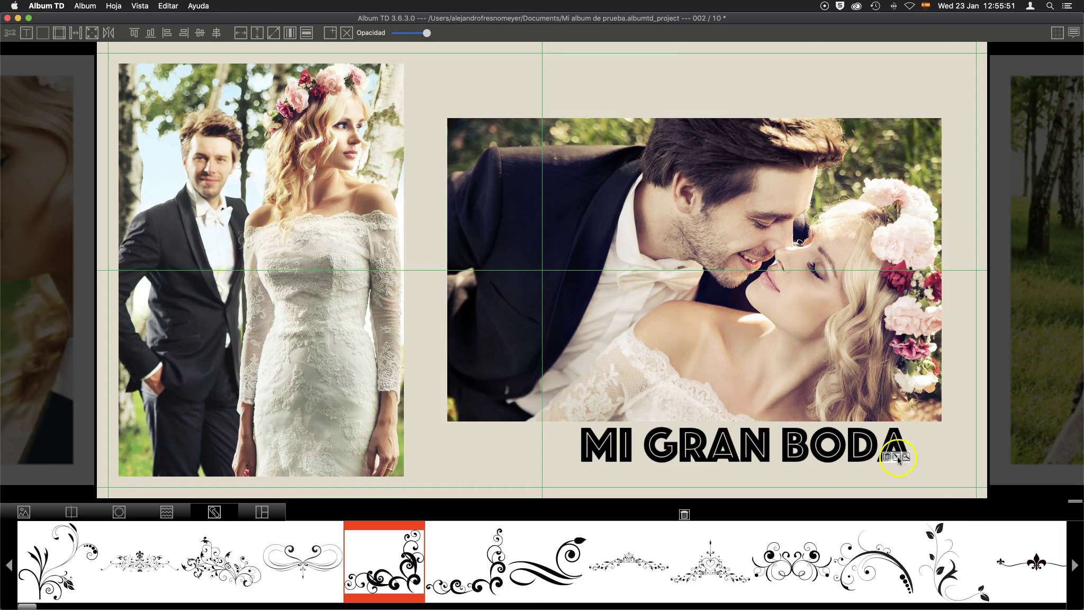
Change the title font to PCMyungjo, then Nanum Pen Script, and place it bottom-right
left_click(897, 457)
scroll(909, 339, "up", 5)
left_click(908, 317)
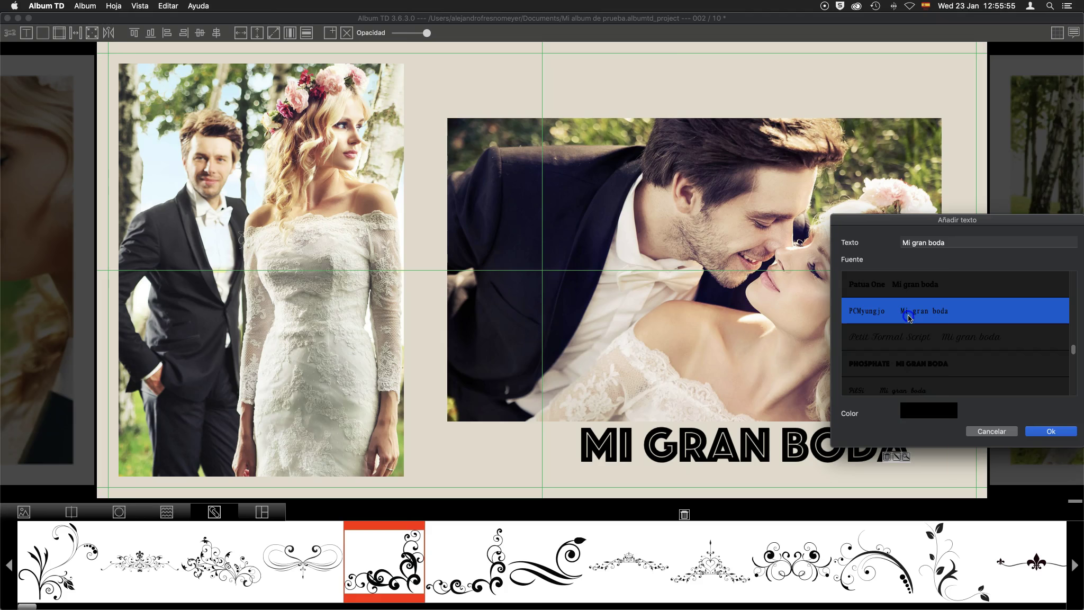
left_click(1045, 433)
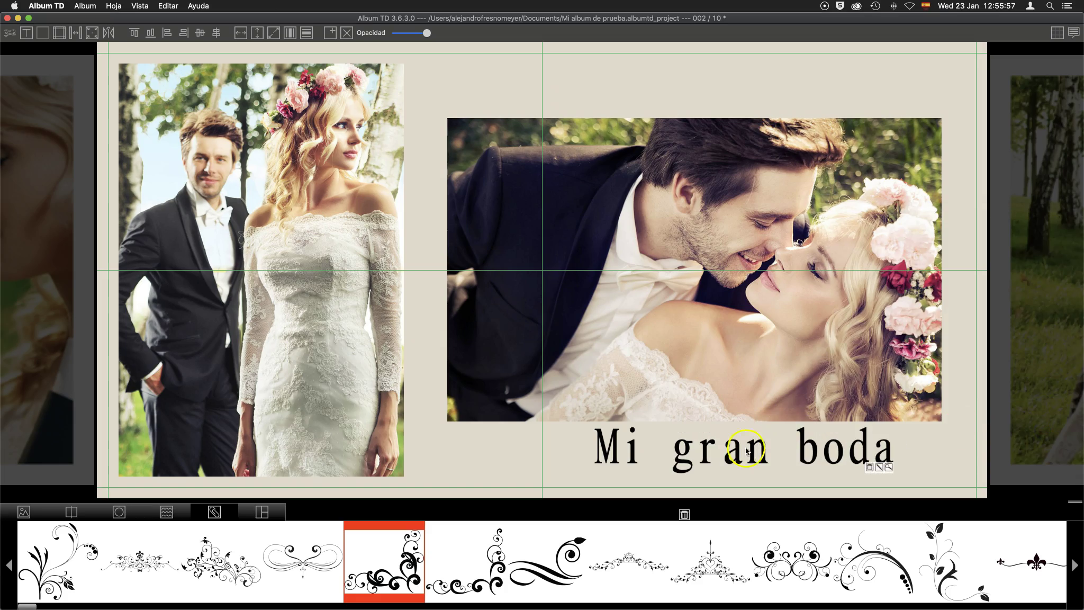
left_click(879, 468)
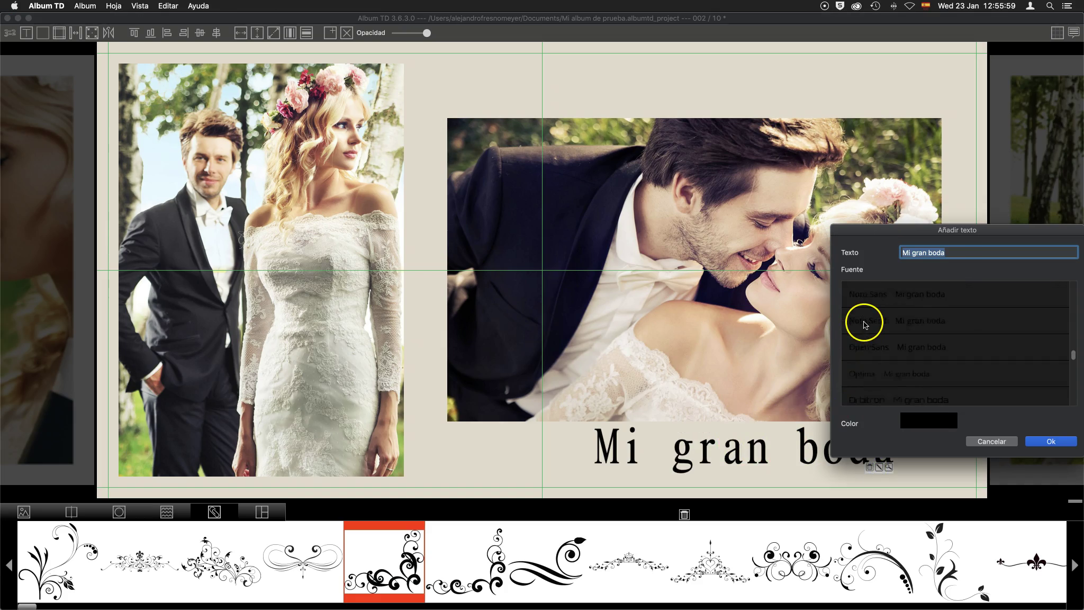
scroll(865, 326, "down", 4)
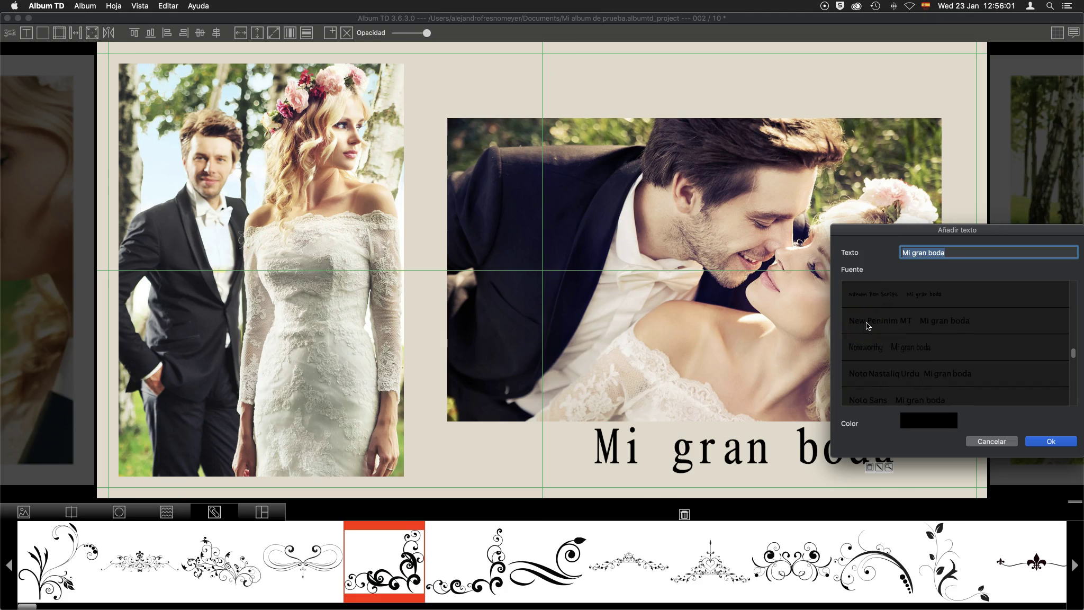
left_click(893, 297)
left_click(1051, 441)
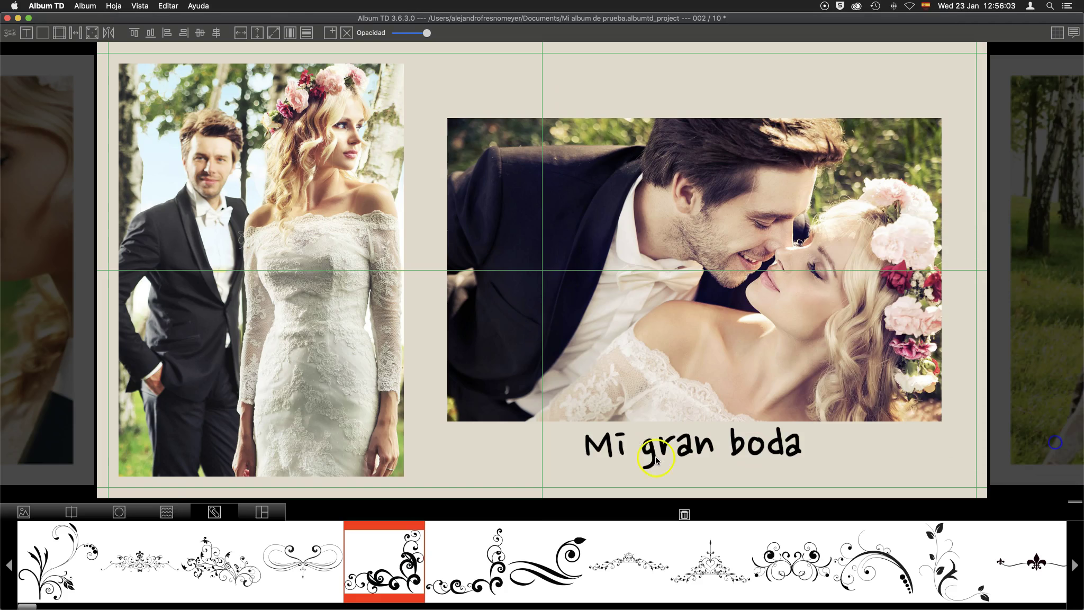
left_click_drag(680, 450, 844, 461)
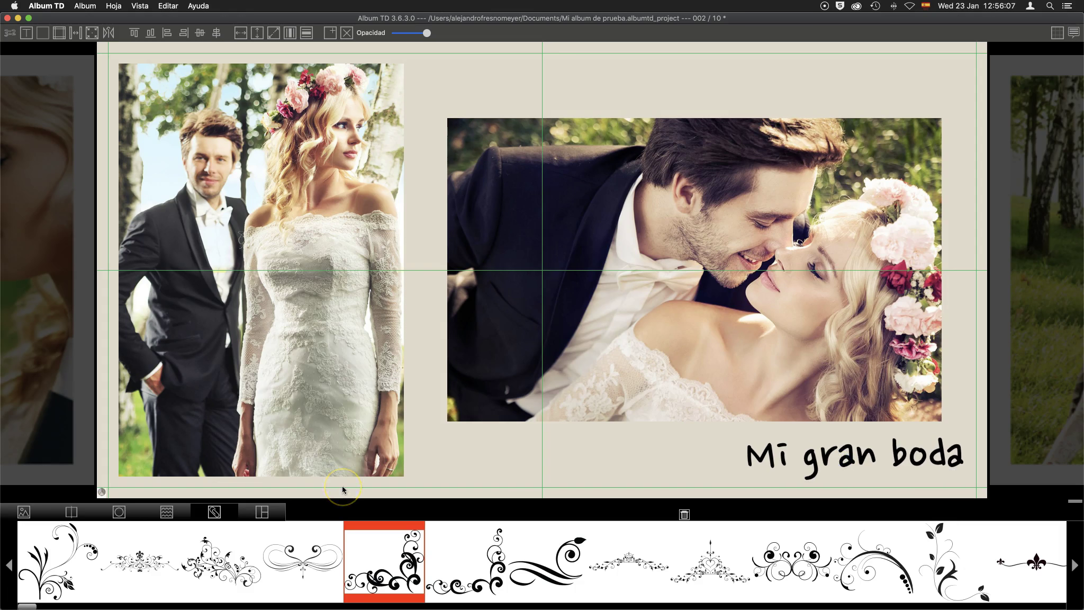
Delete the 'Mi gran boda' title and shrink the left photo, moving it lower
mouse_move(693, 445)
left_click(939, 474)
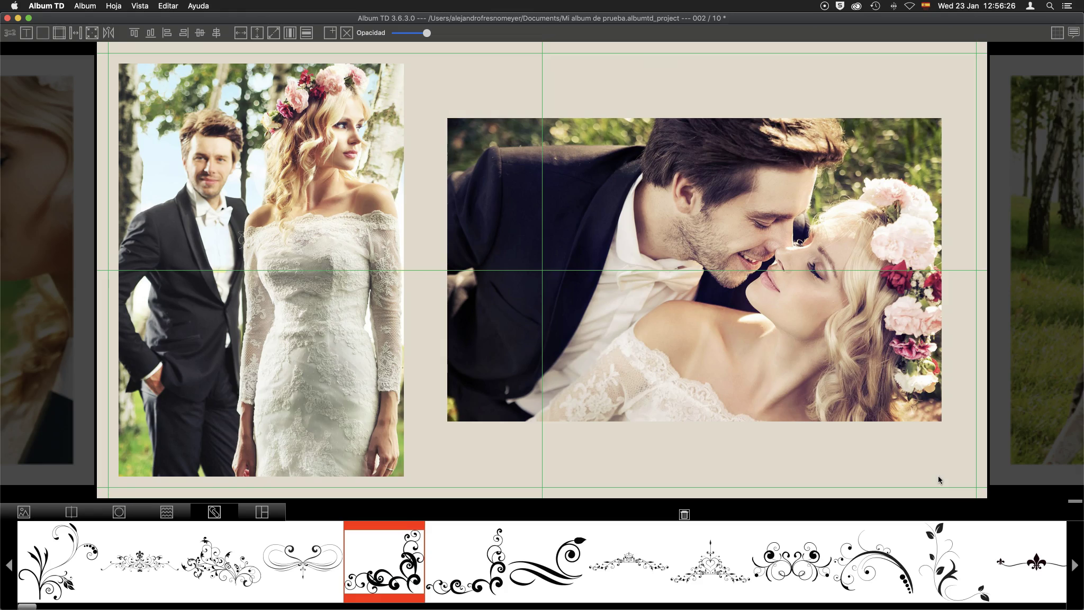
left_click(403, 66)
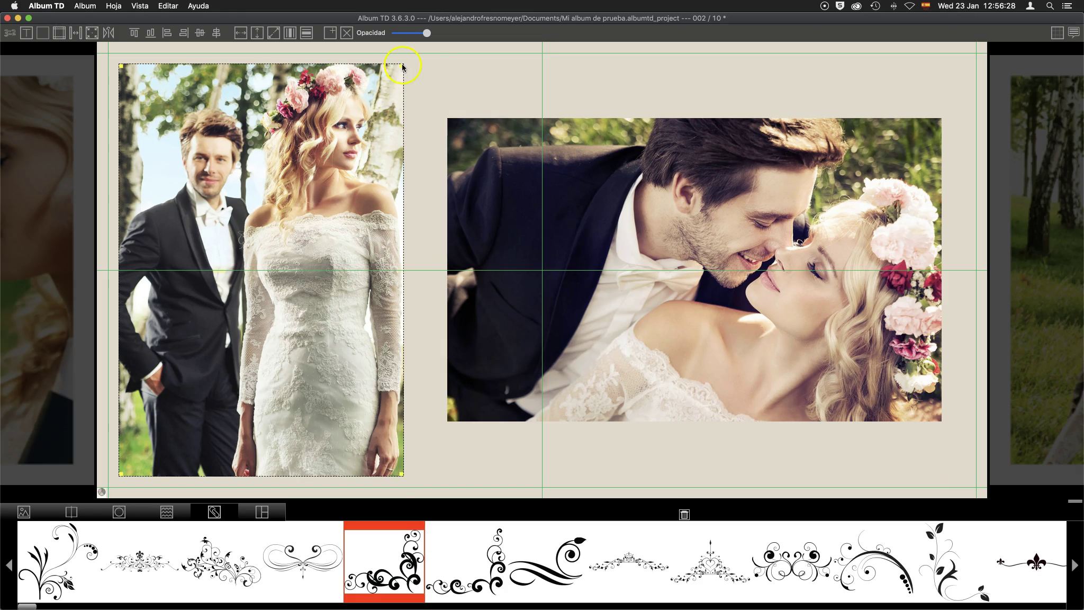
left_click_drag(402, 64, 361, 133)
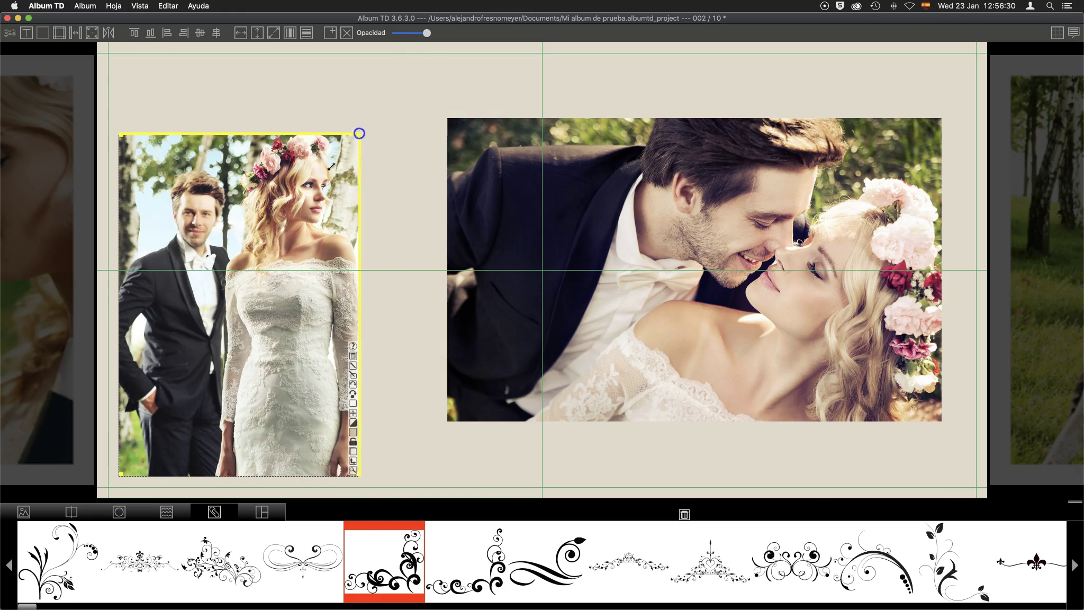
left_click_drag(289, 219, 346, 178)
left_click_drag(346, 175, 344, 196)
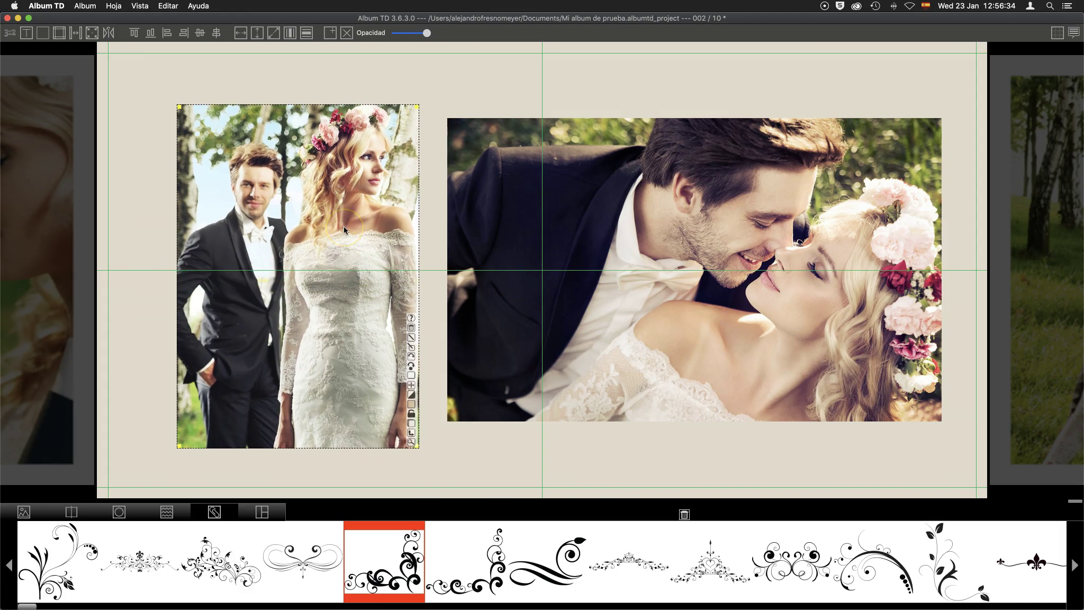
left_click(369, 312)
Try rotating the left photo, then both photos about 14°, cancelling each rotation
left_click(412, 367)
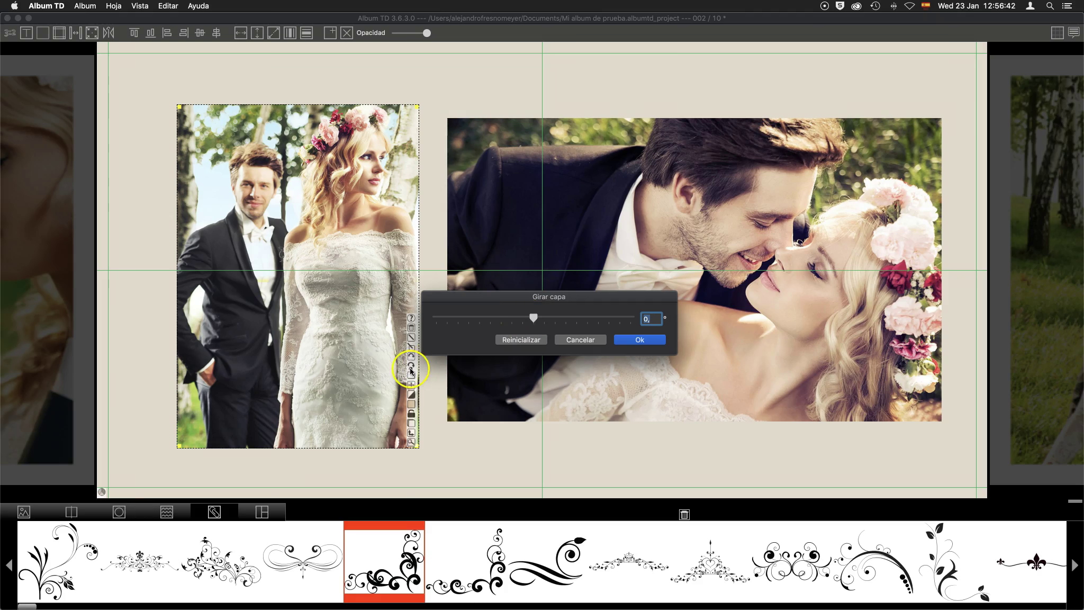
mouse_move(535, 318)
left_mouse_down()
mouse_move(548, 319)
mouse_move(536, 318)
left_mouse_up()
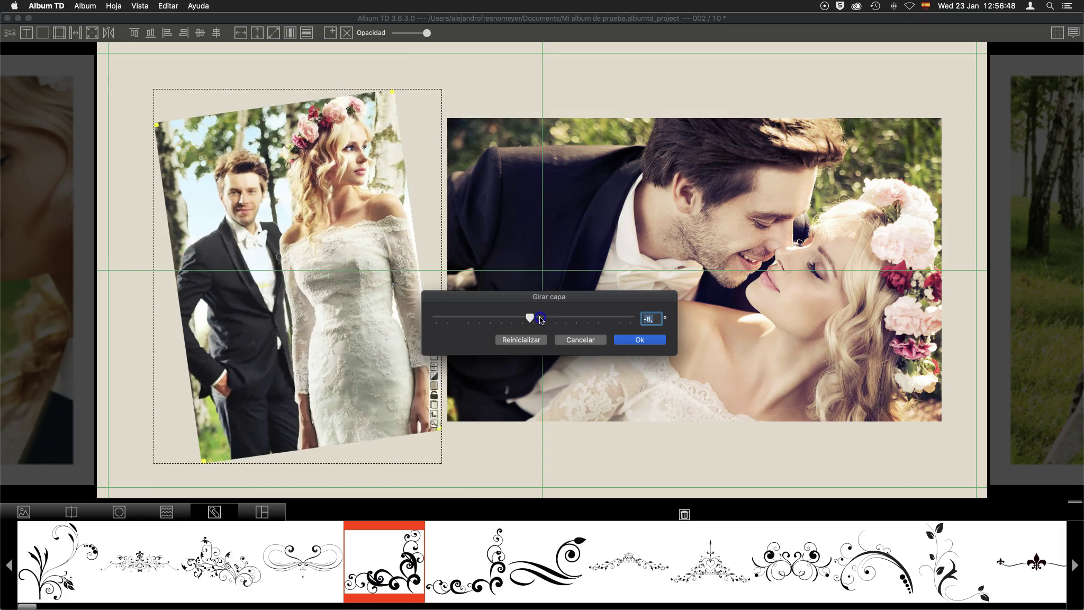
left_click(577, 338)
left_click(312, 131)
left_click_drag(154, 80, 776, 451)
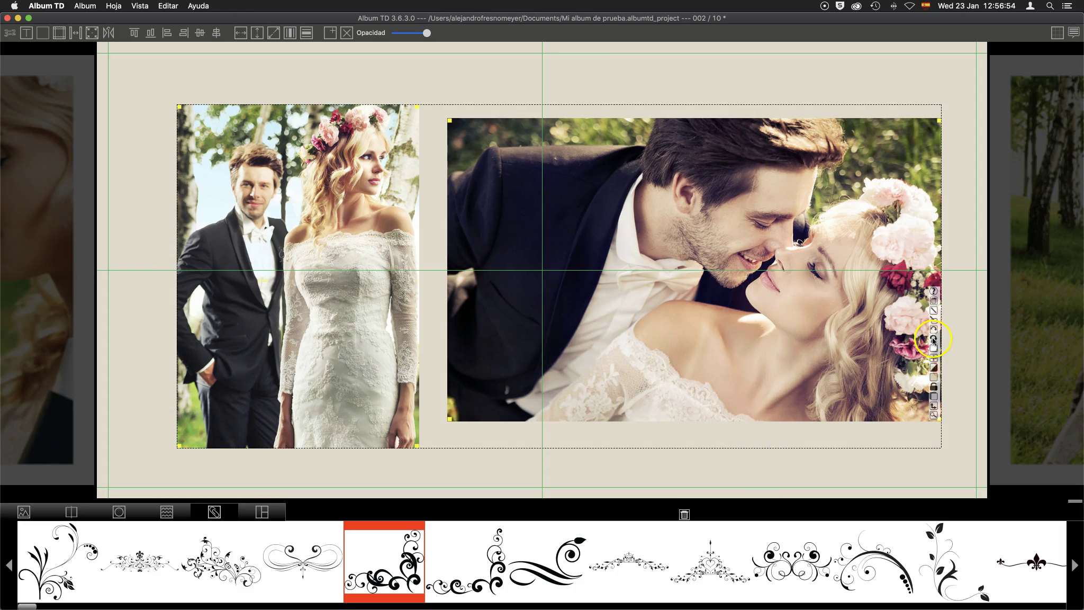
left_click(934, 339)
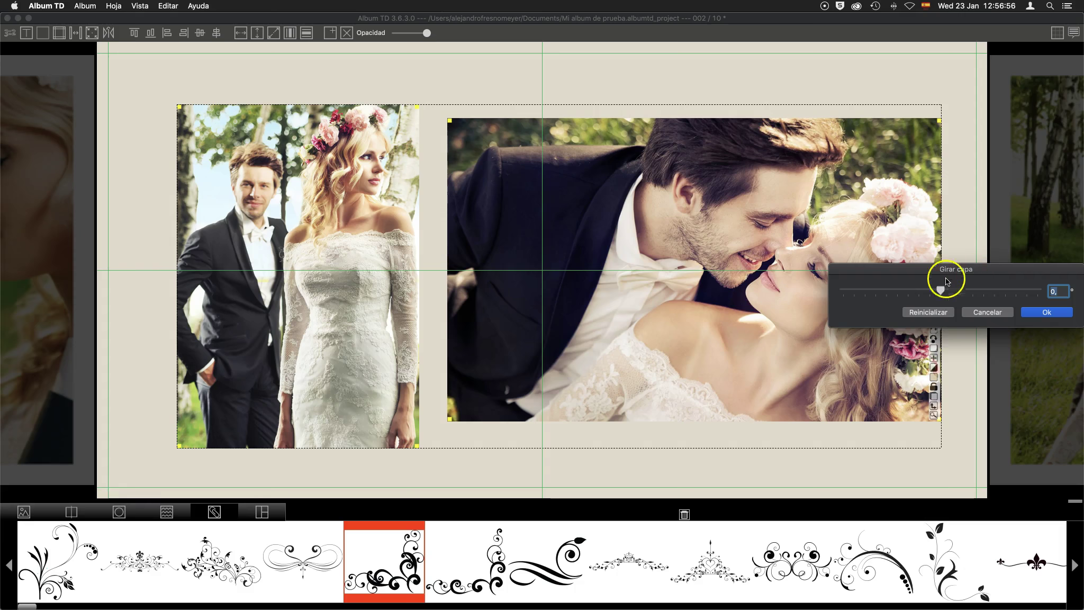
mouse_move(952, 289)
left_mouse_down()
mouse_move(929, 291)
mouse_move(942, 291)
left_mouse_up()
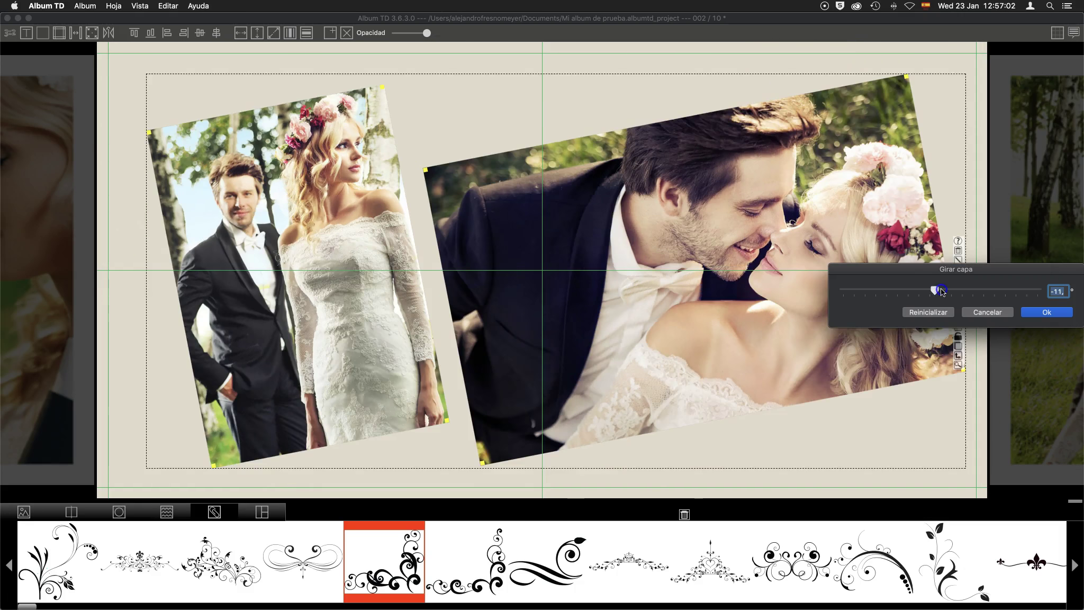
left_click(995, 313)
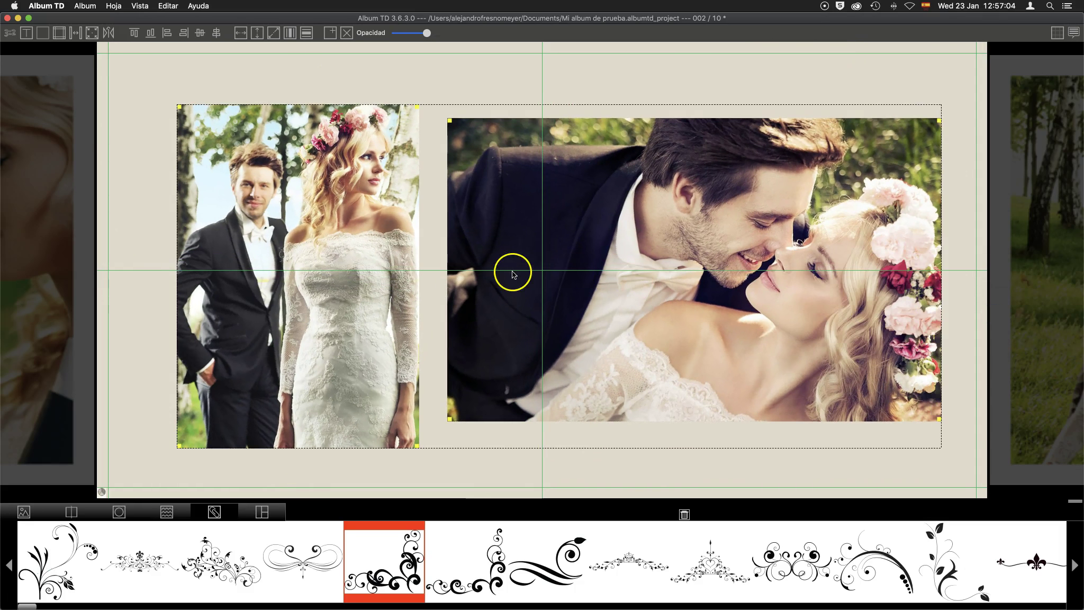
Try tilting the large photo's image, cancel it, and select both photos
left_click(559, 69)
mouse_move(935, 339)
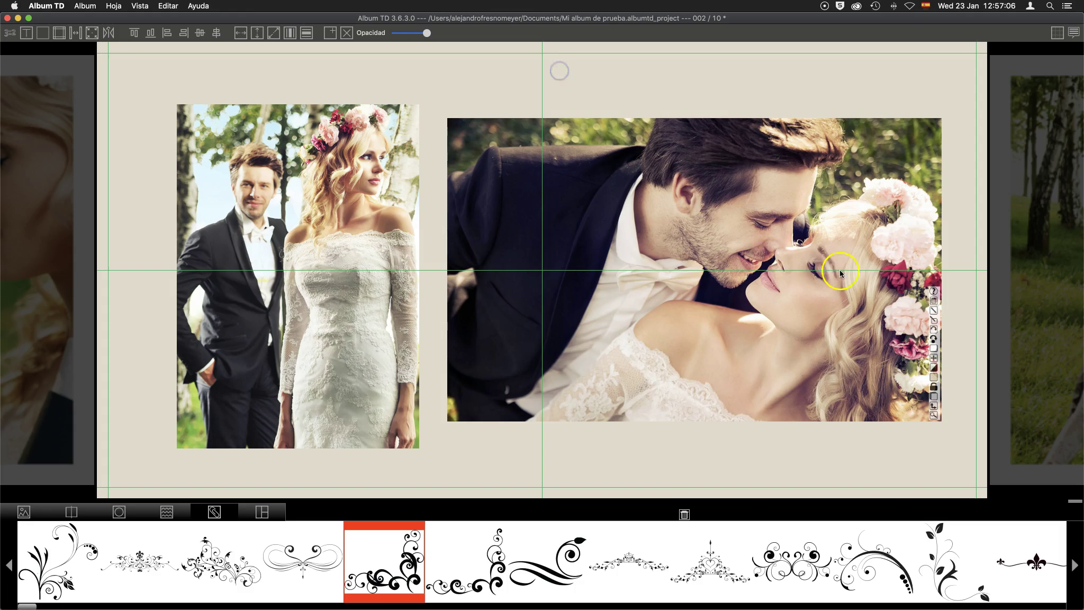
left_click(935, 330)
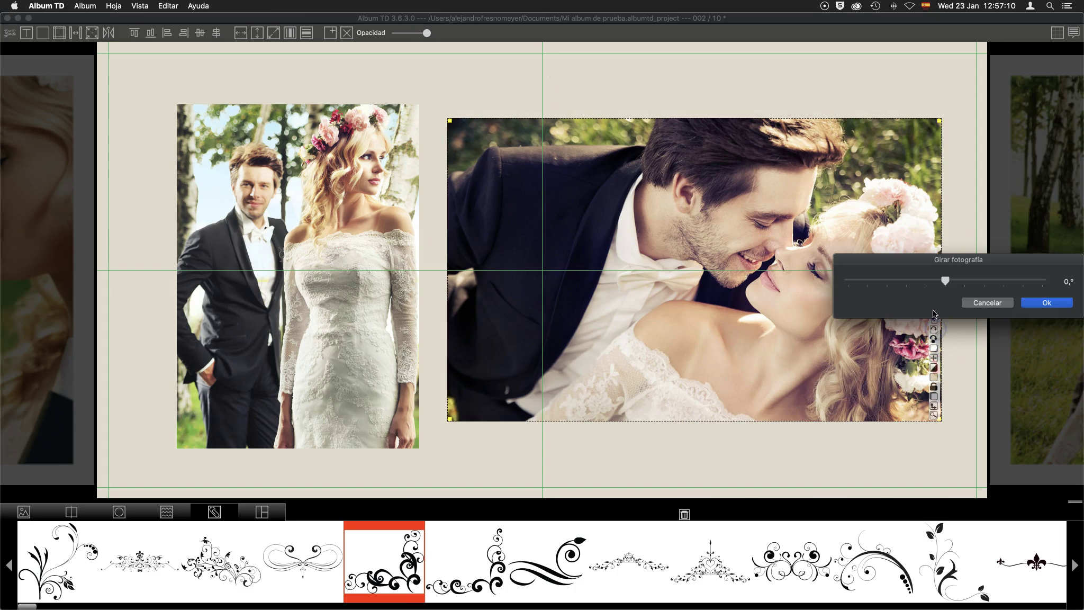
left_click_drag(951, 282, 969, 283)
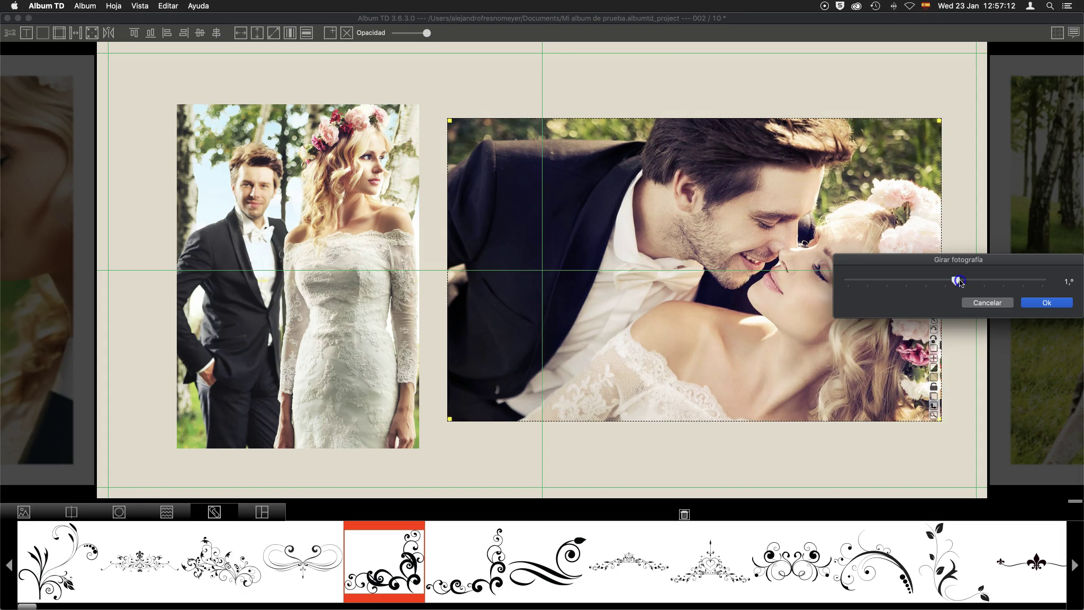
mouse_move(969, 283)
left_mouse_down()
mouse_move(921, 283)
mouse_move(992, 282)
left_mouse_up()
left_click(987, 302)
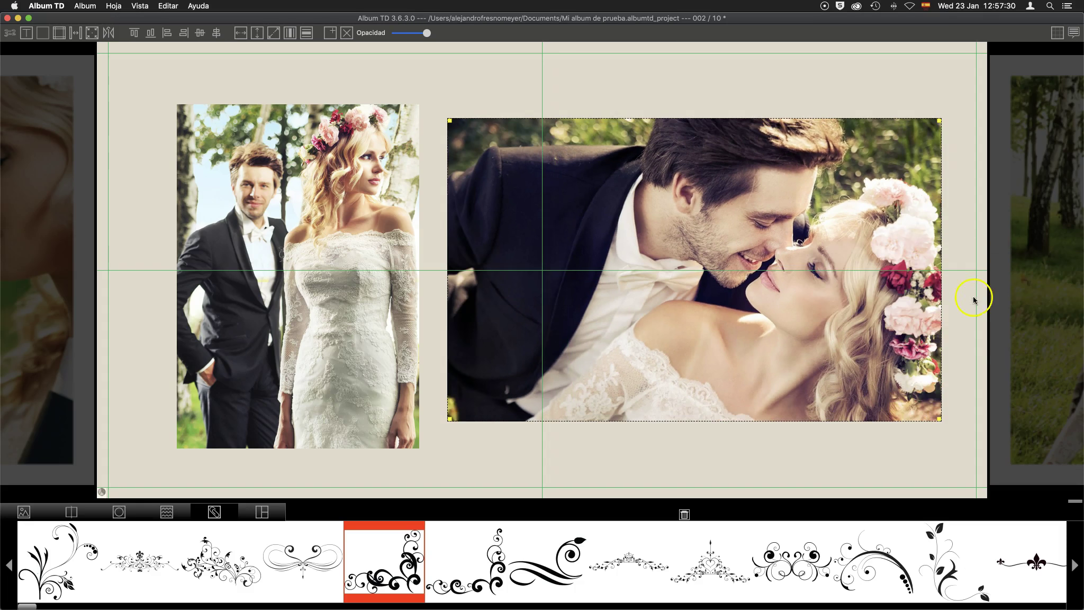
left_click(185, 155)
left_click_drag(186, 156, 829, 444)
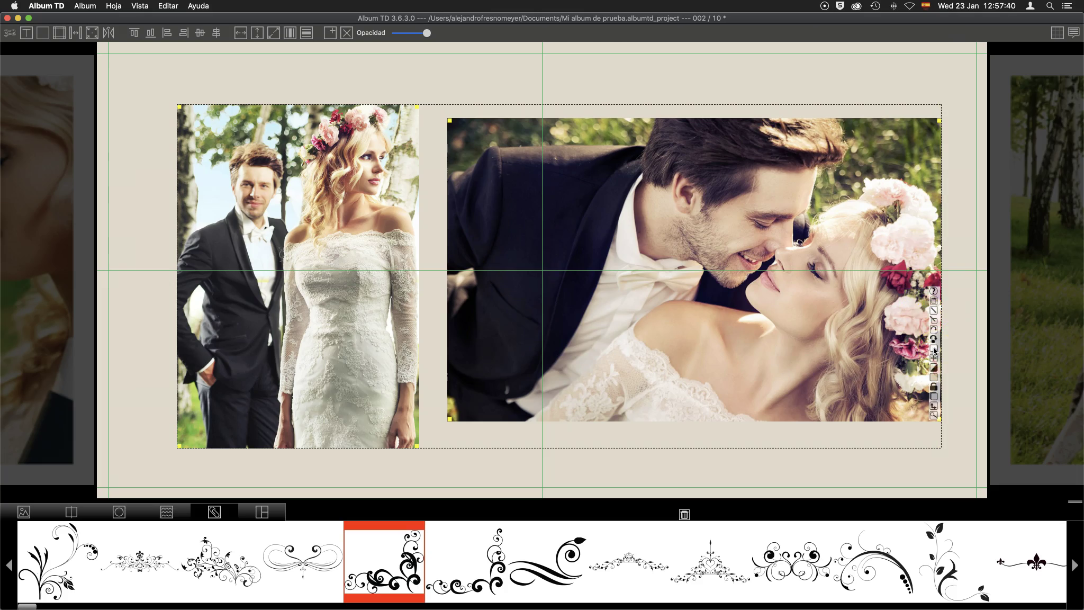
Give both photos a 0,07 cm black frame and a 0,11 cm drop shadow
left_click(934, 349)
mouse_move(921, 272)
left_mouse_down()
mouse_move(945, 273)
mouse_move(947, 299)
mouse_move(936, 273)
left_mouse_up()
left_click(935, 298)
left_click_drag(945, 297, 951, 296)
left_click(1036, 326)
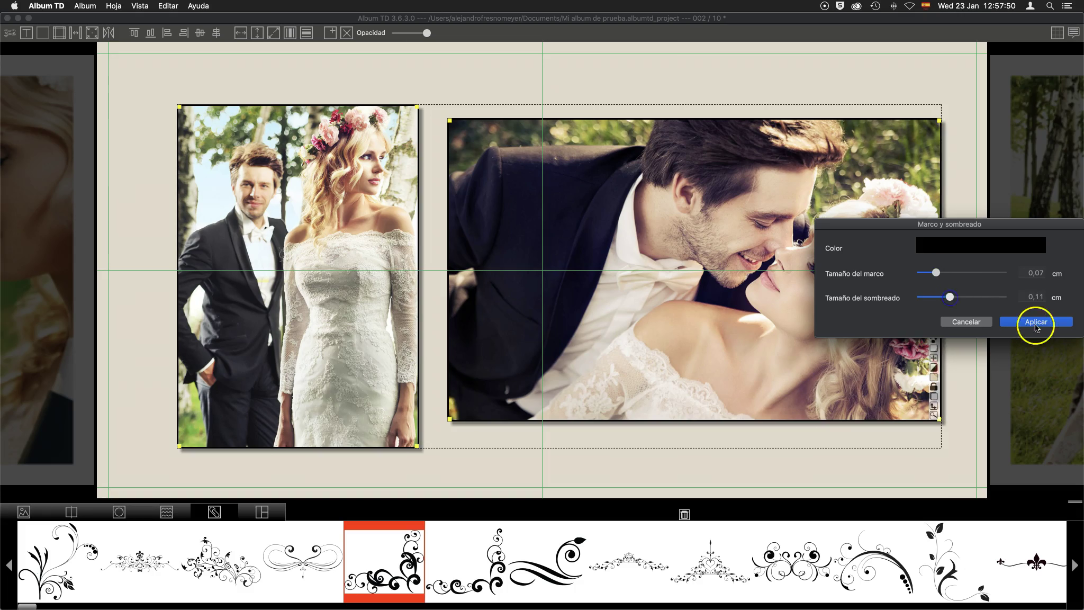
Nudge the large photo left onto a guide
left_click(441, 118)
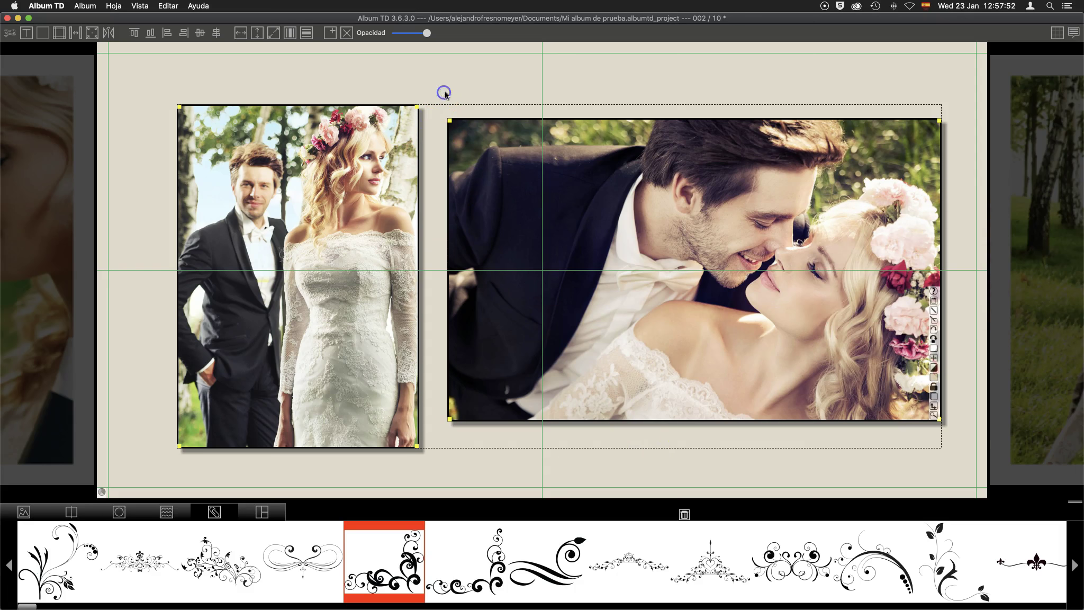
left_click(436, 358)
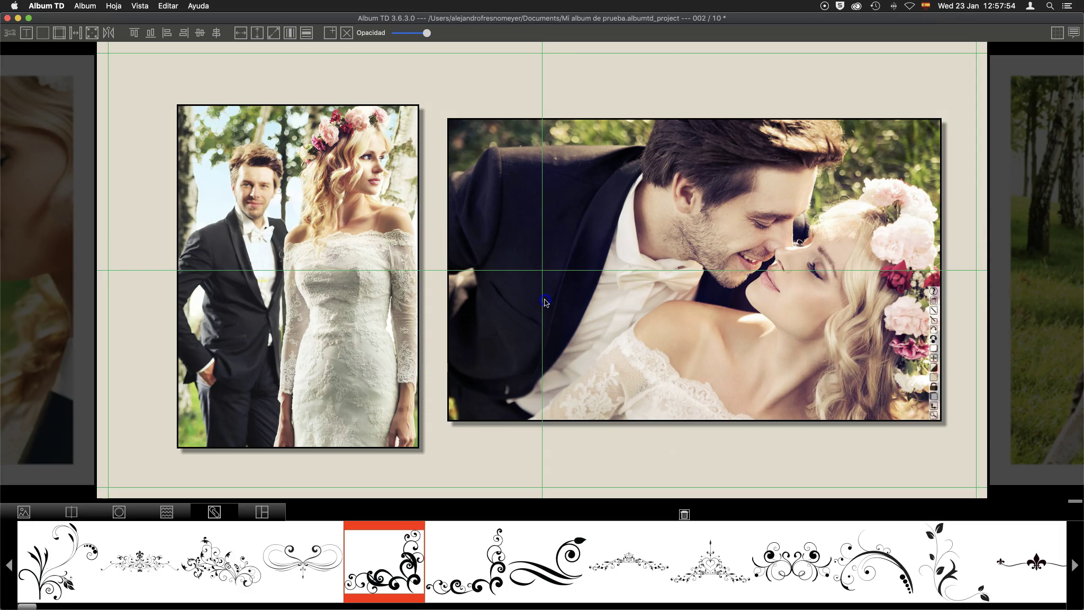
left_click_drag(537, 303, 551, 305)
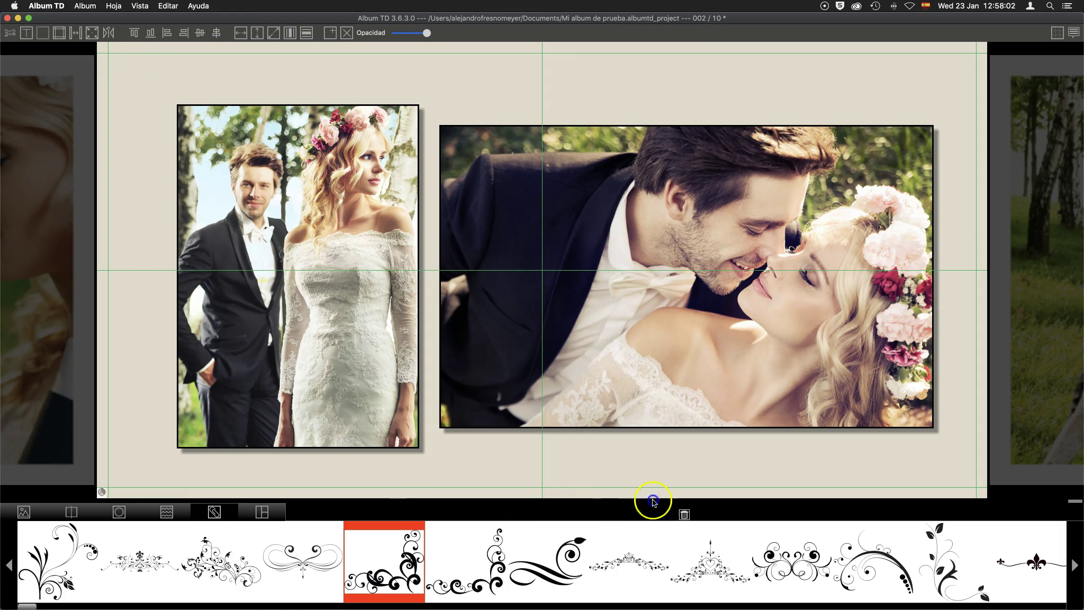
Select both framed photos and nudge them until the pair snaps to the centre guide
key("super+a")
left_click(634, 312)
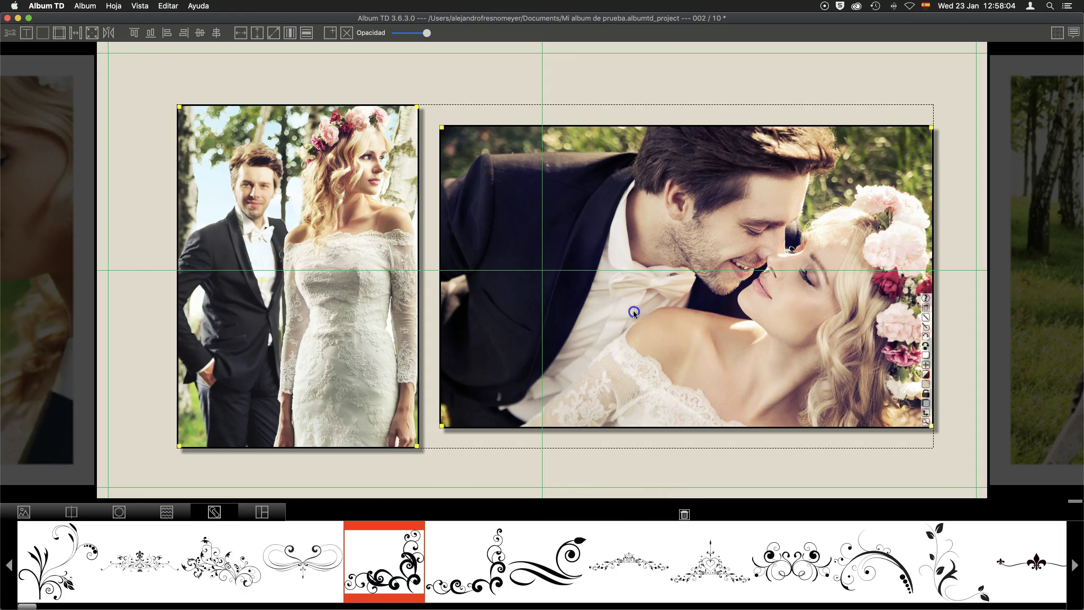
key("Left")
key("Left")
key("Left")
key("Left")
key("Left")
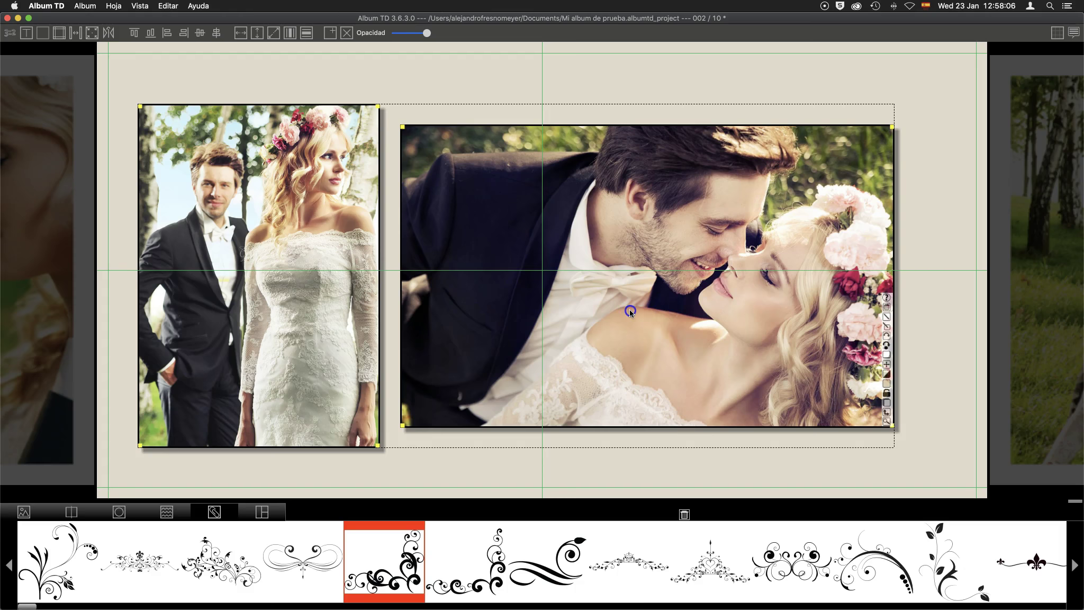
key("Right")
key("Right")
key("Right")
key("Right")
key("Right")
left_click_drag(633, 309, 634, 304)
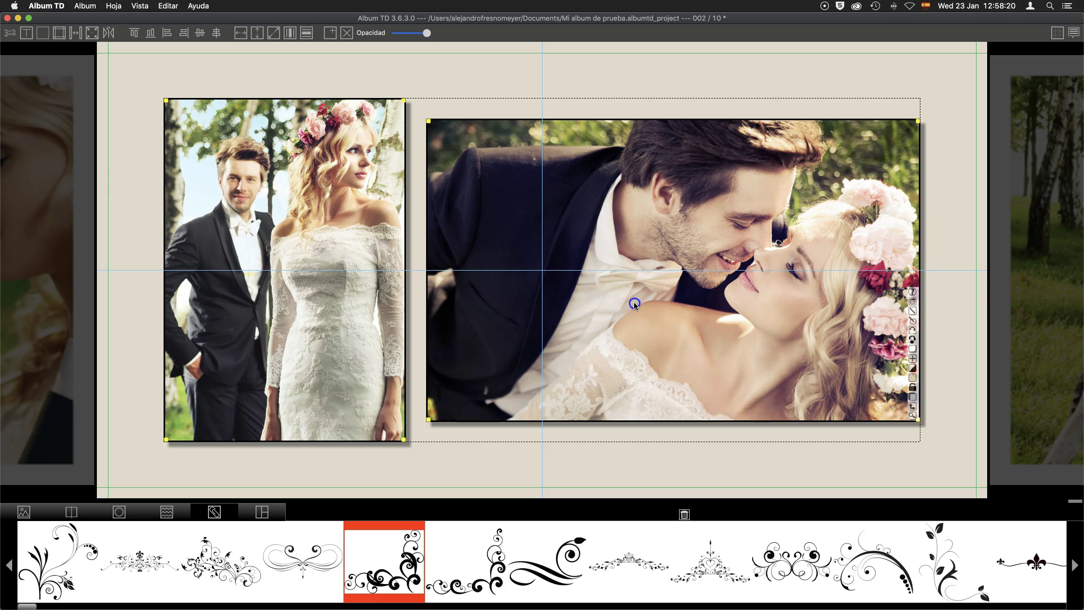
left_click(633, 303)
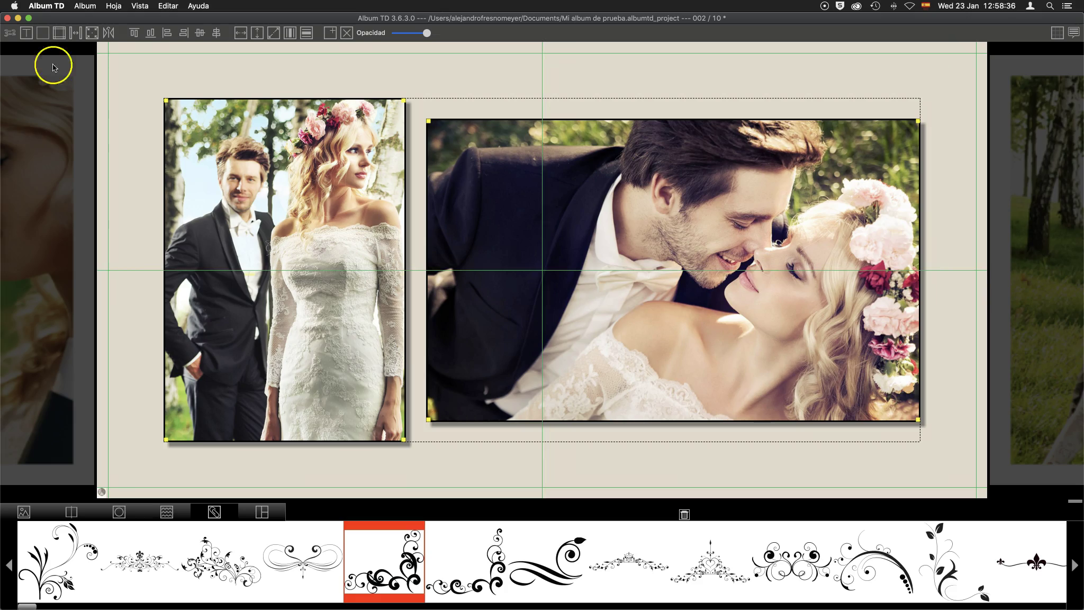
left_click(10, 34)
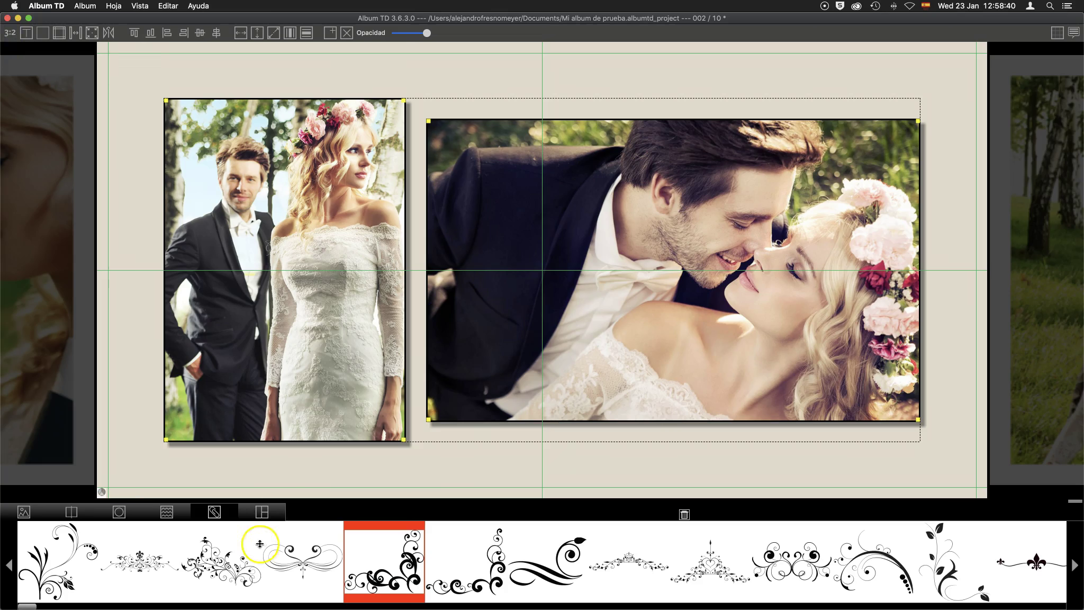
Apply a different two-photo layout and resize the kissing-couple photo frame to span the right page
left_click(267, 511)
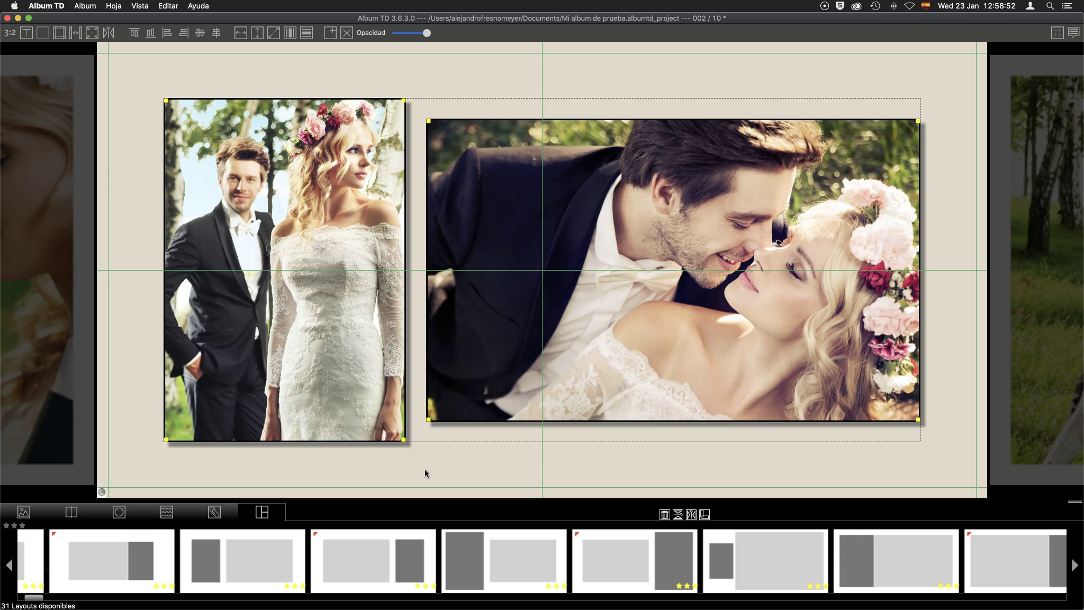
left_click(523, 567)
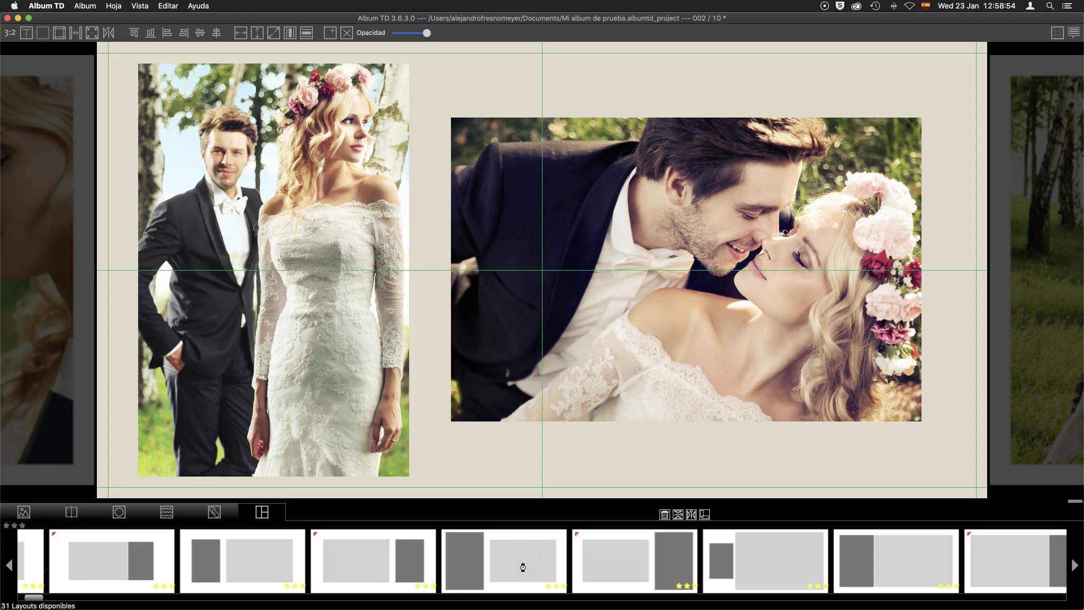
mouse_move(686, 269)
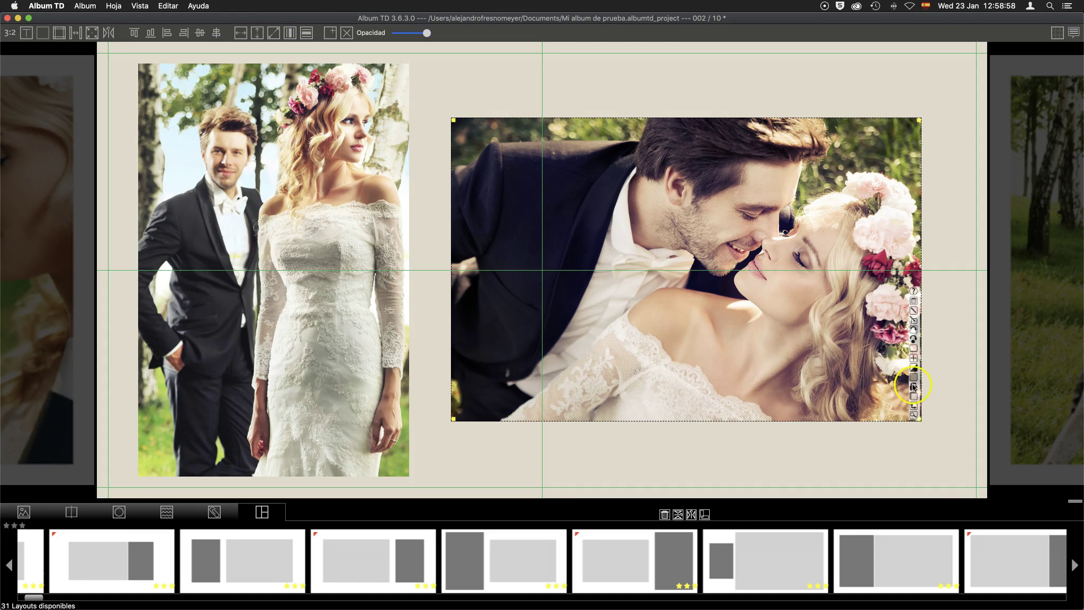
left_click_drag(920, 422, 896, 402)
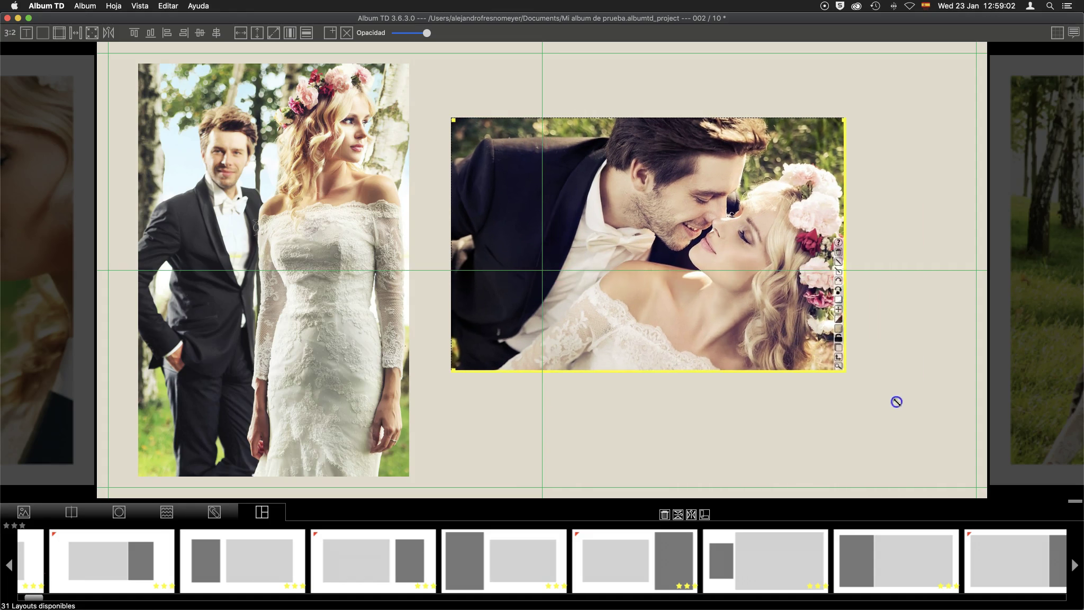
left_click_drag(896, 401, 871, 390)
mouse_move(689, 388)
left_mouse_down()
mouse_move(680, 357)
mouse_move(711, 428)
left_mouse_up()
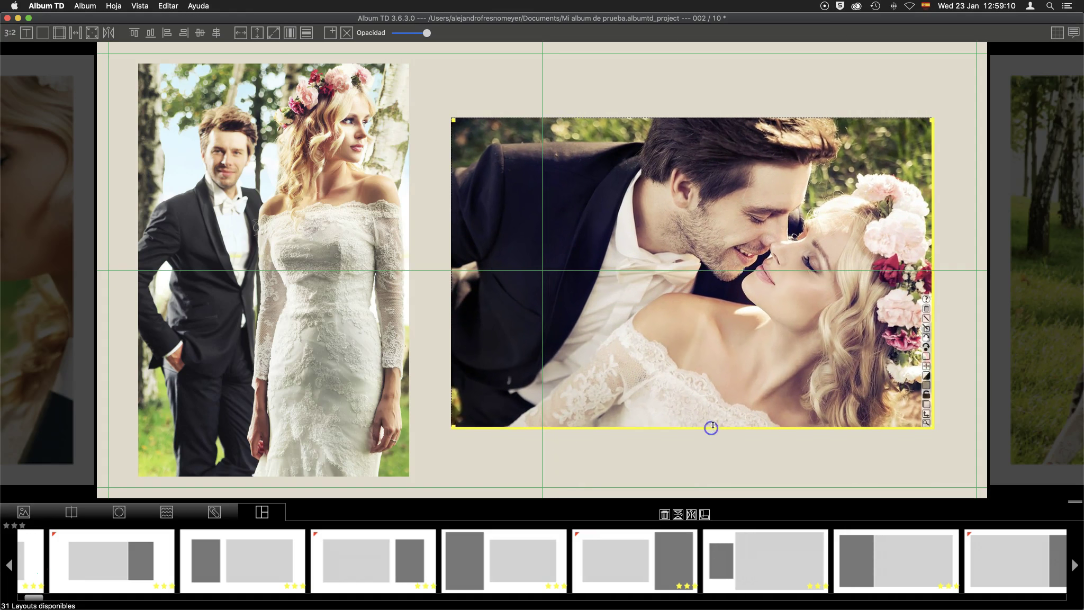
left_click(9, 33)
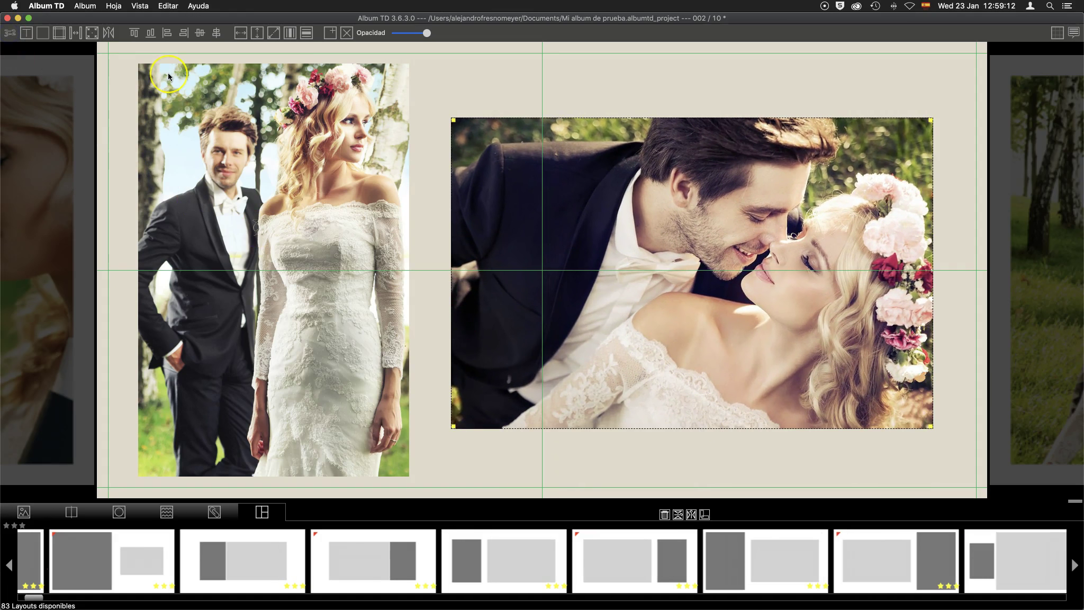
From the spread overview, export sheets 1–4 as Adobe RGB 1998 JPEGs to the Desktop
left_click(1057, 32)
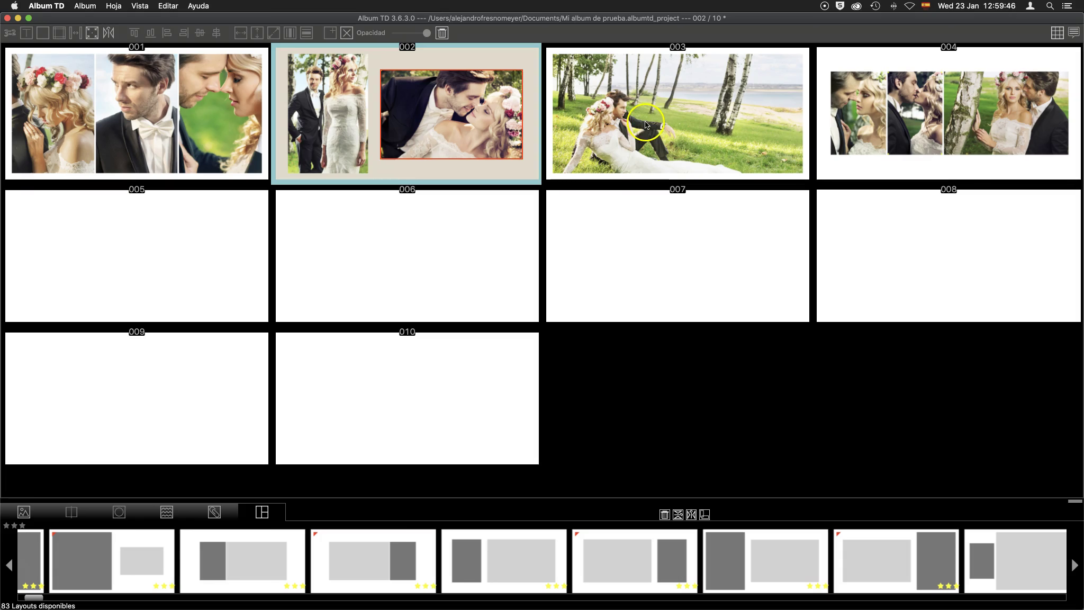
left_click(85, 5)
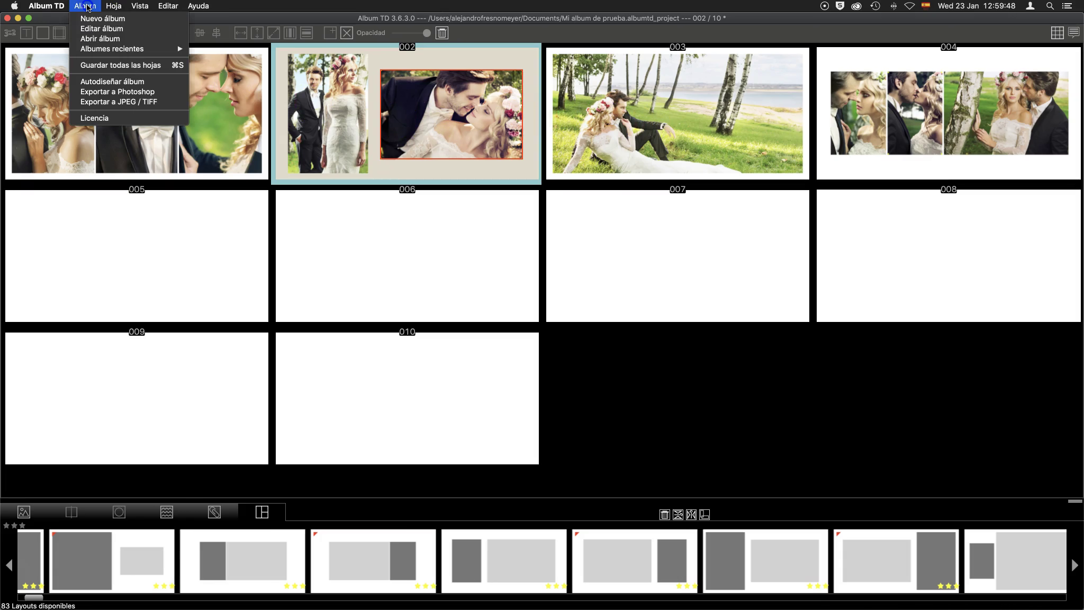
left_click(115, 101)
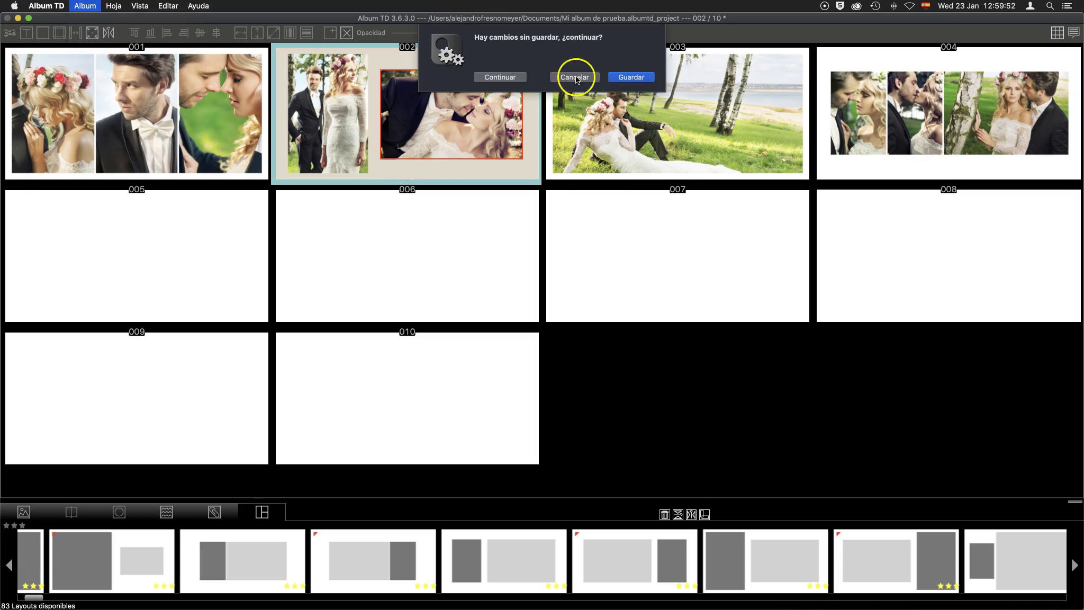
left_click(630, 78)
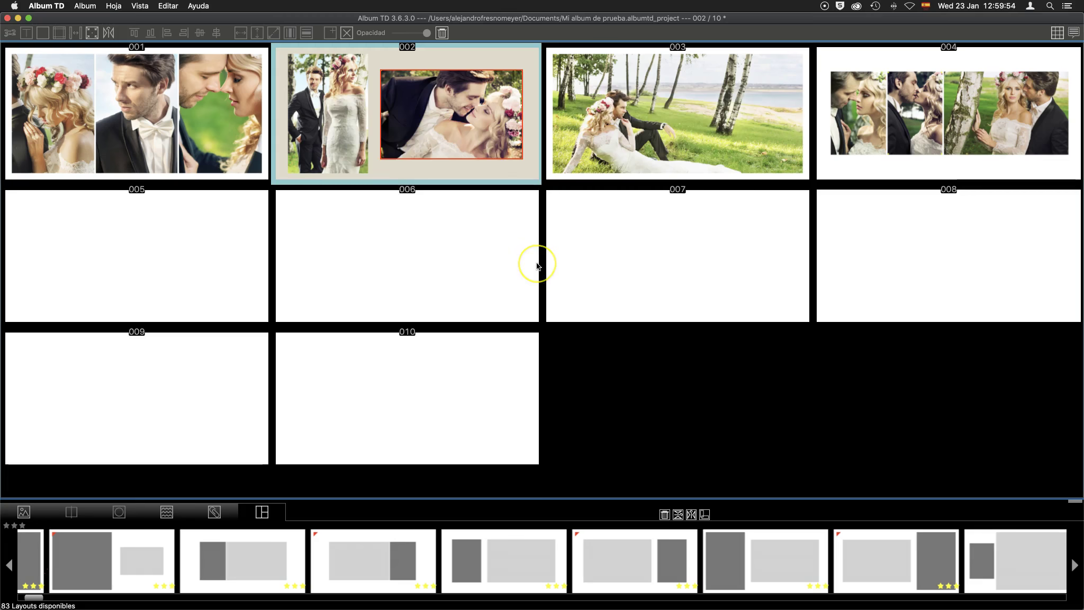
left_click(457, 123)
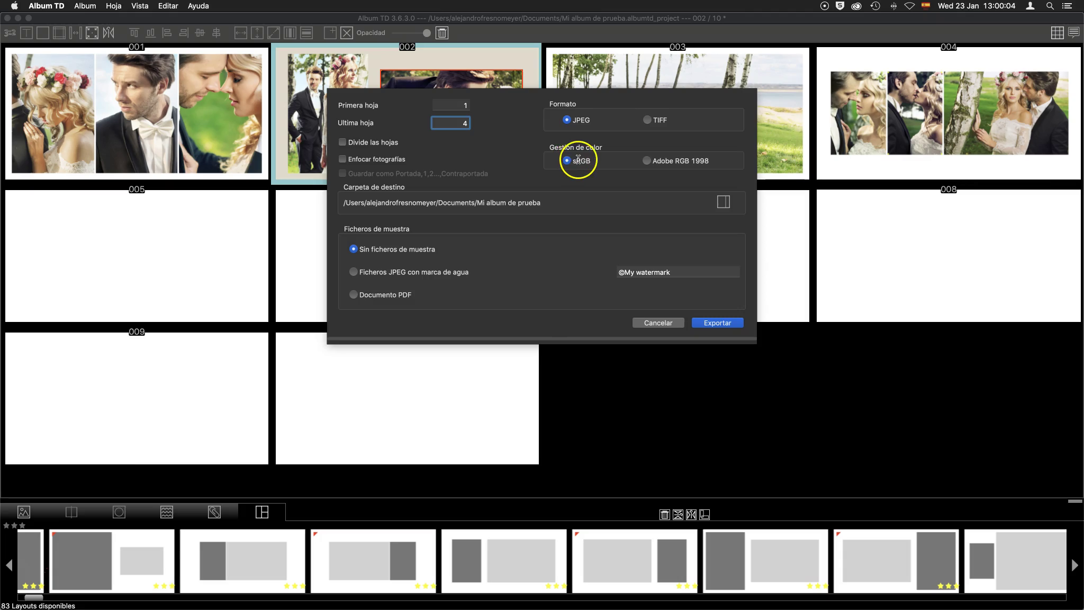
left_click(648, 160)
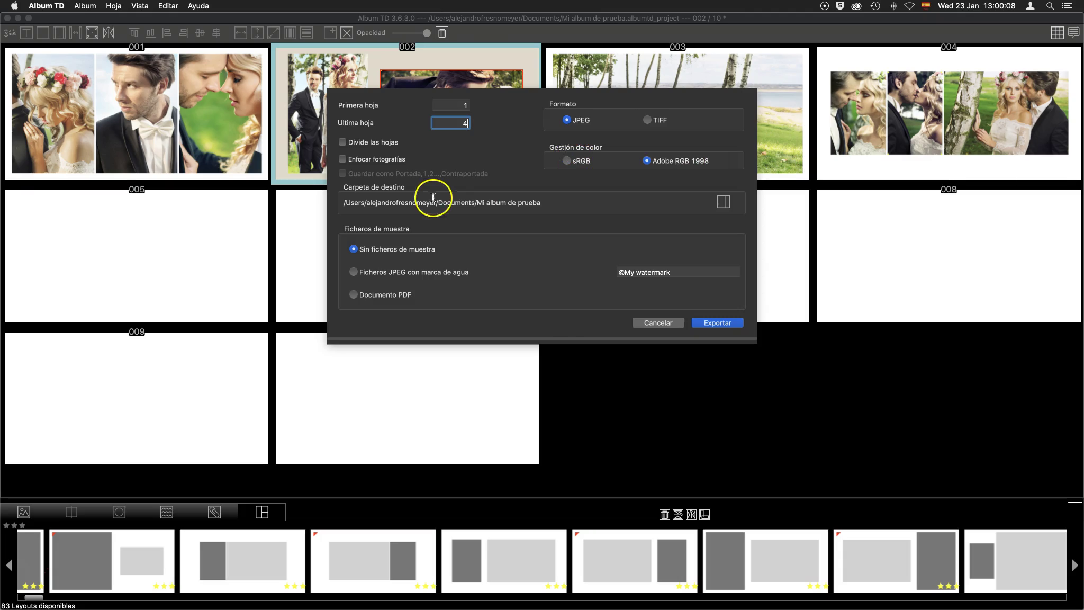
left_click(723, 201)
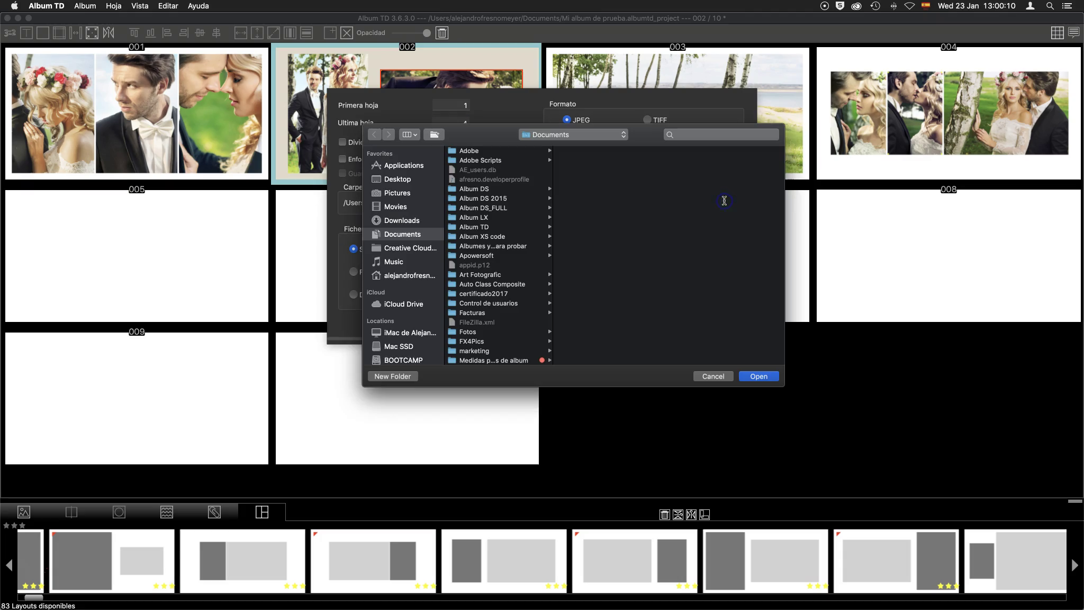
left_click(393, 180)
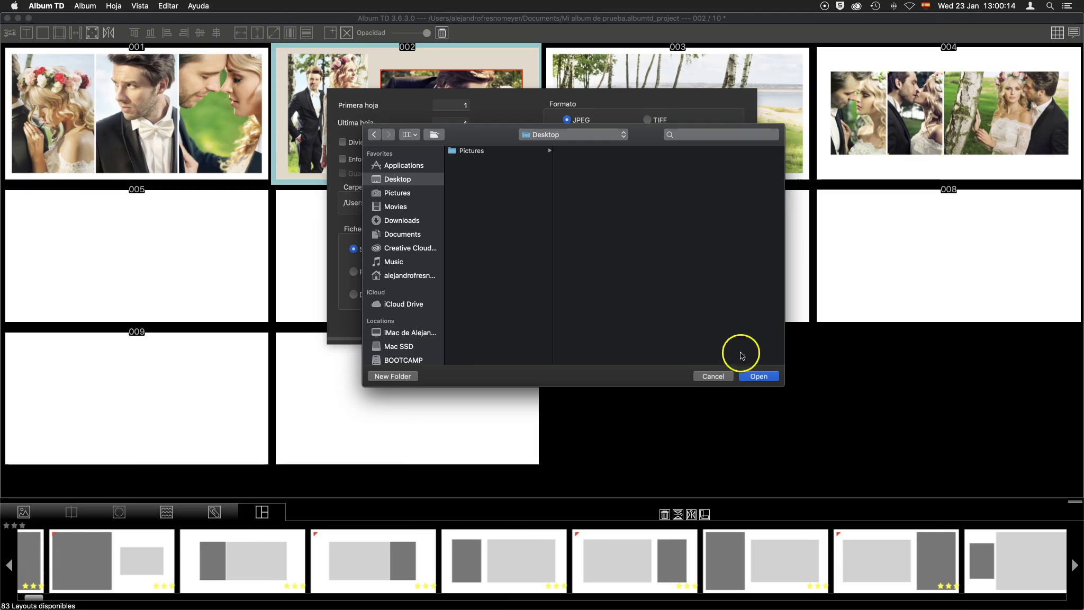
left_click(763, 377)
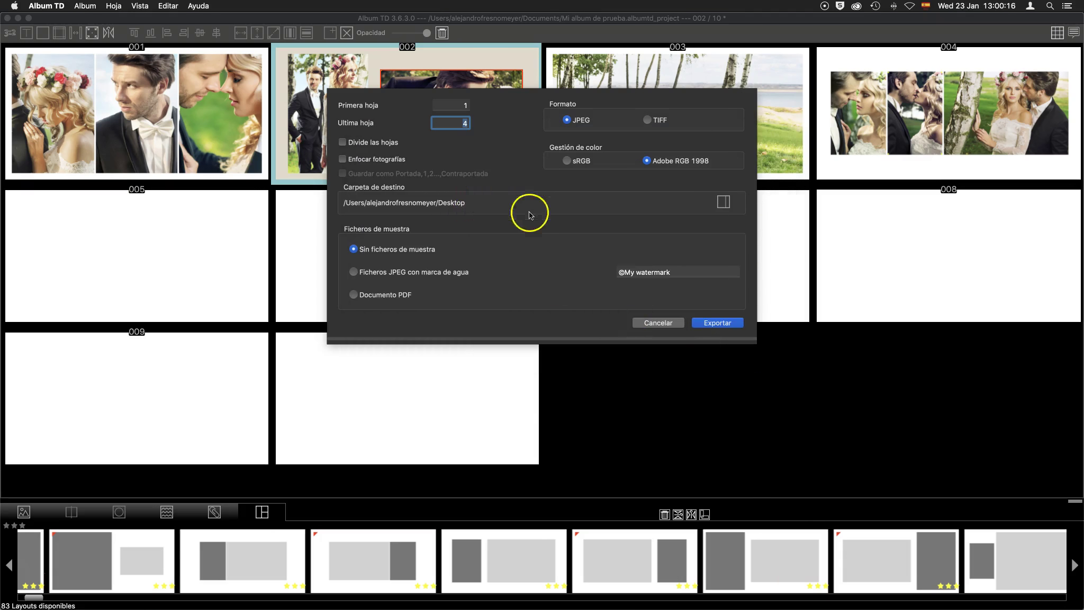
left_click(712, 323)
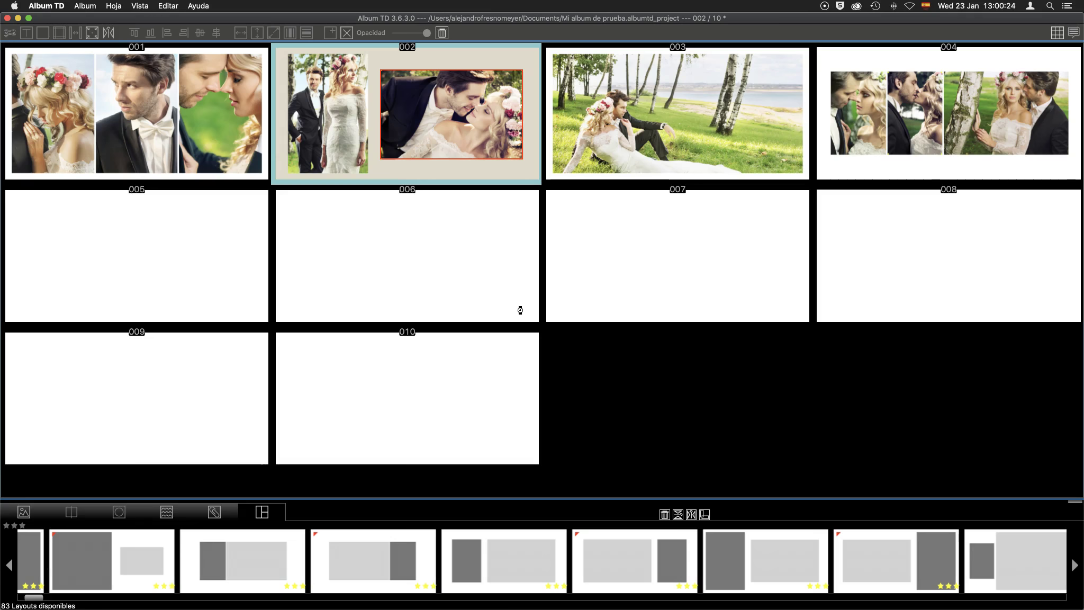
Open the Desktop in Finder and preview the exported 001.jpg, 002.jpg and 003.jpg
key("super+Tab")
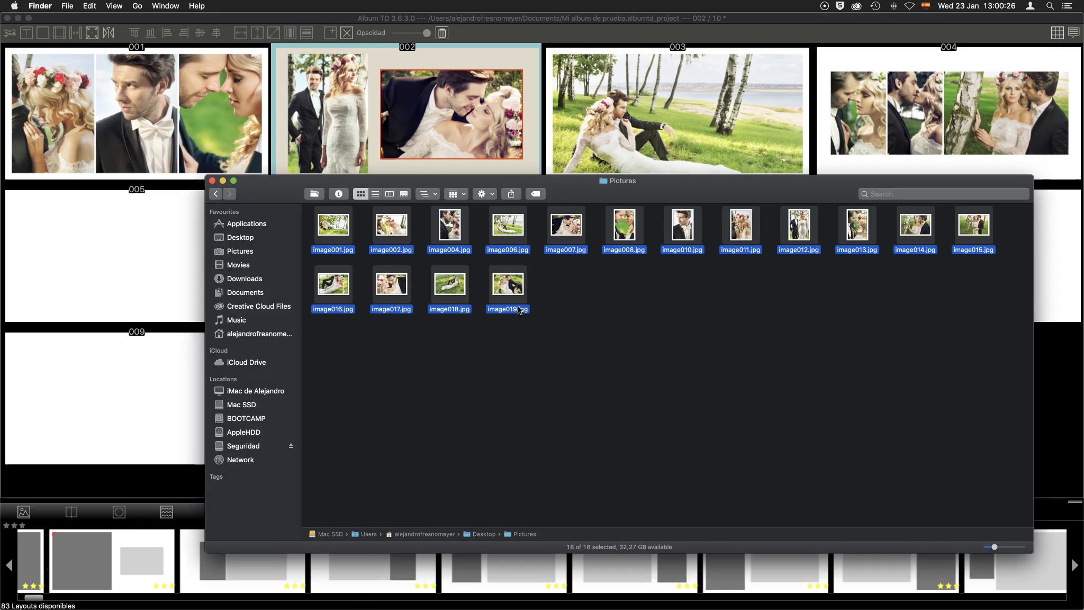
left_click(232, 241)
left_click(317, 210)
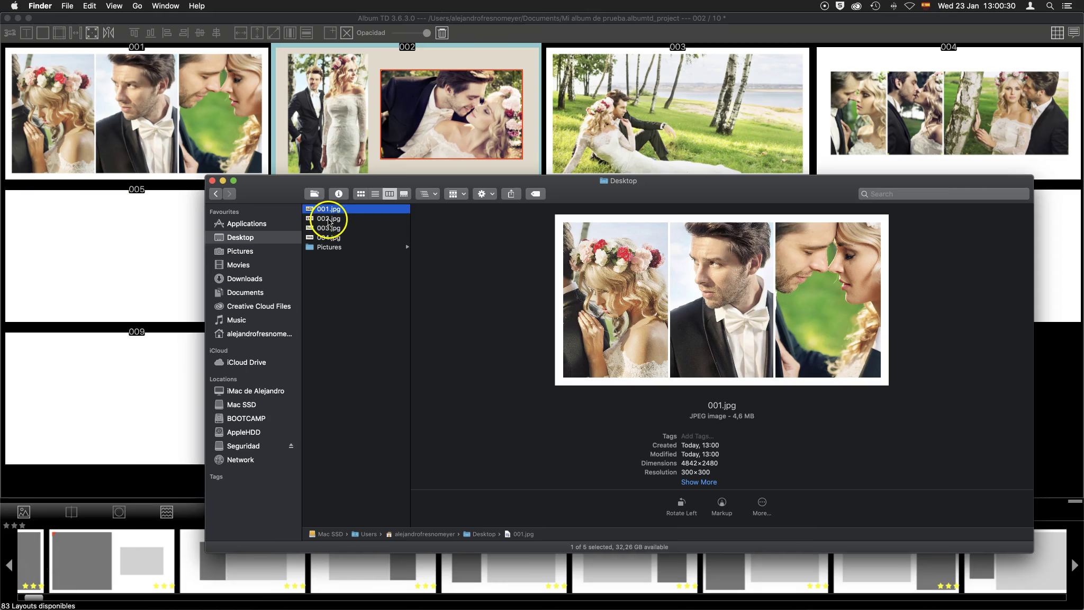
left_click(328, 218)
left_click(330, 227)
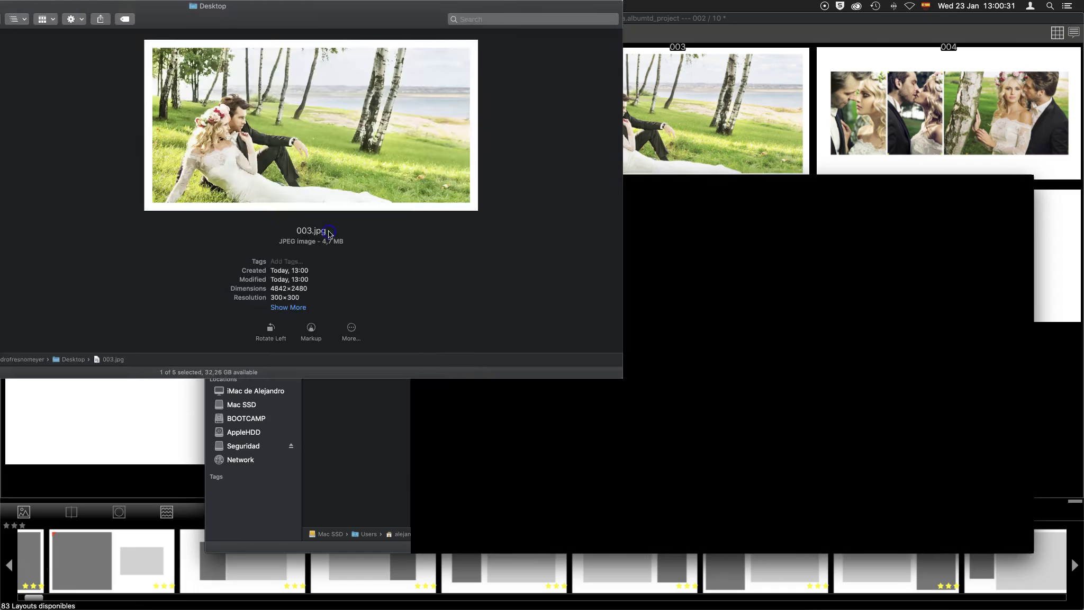
Confirm 004.jpg's Get Info shows the Adobe RGB (1998) profile, then return to Album TD
left_click(329, 238)
right_click(333, 237)
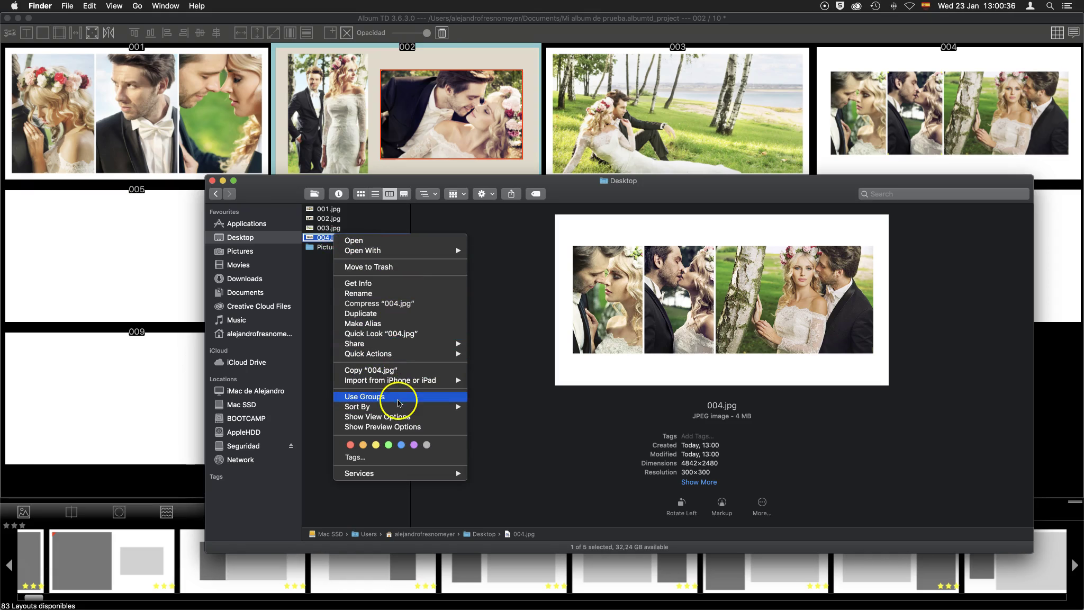
left_click(387, 284)
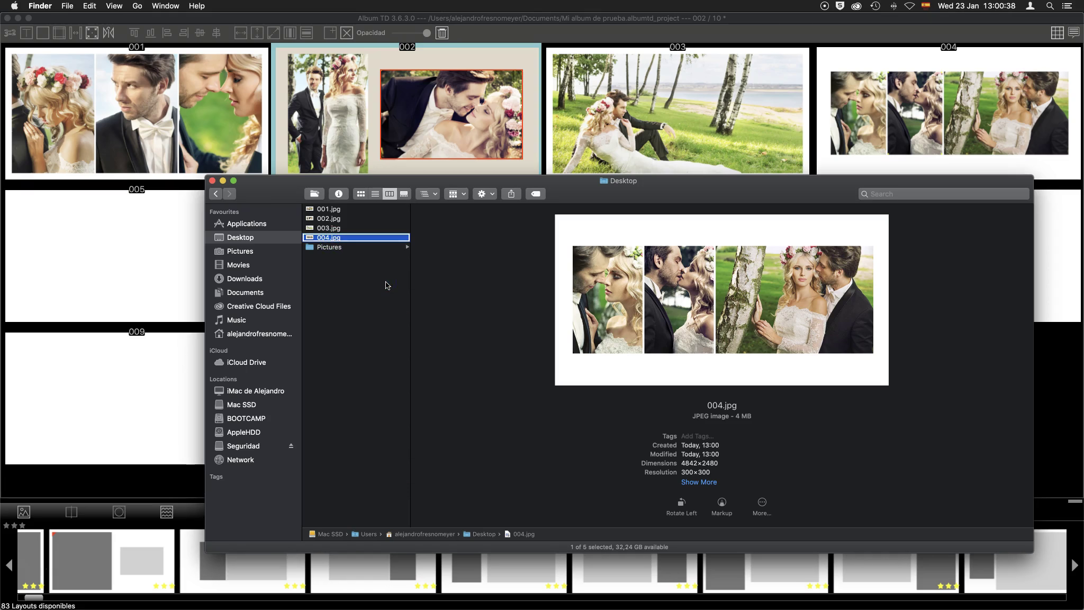
left_click_drag(58, 193, 112, 193)
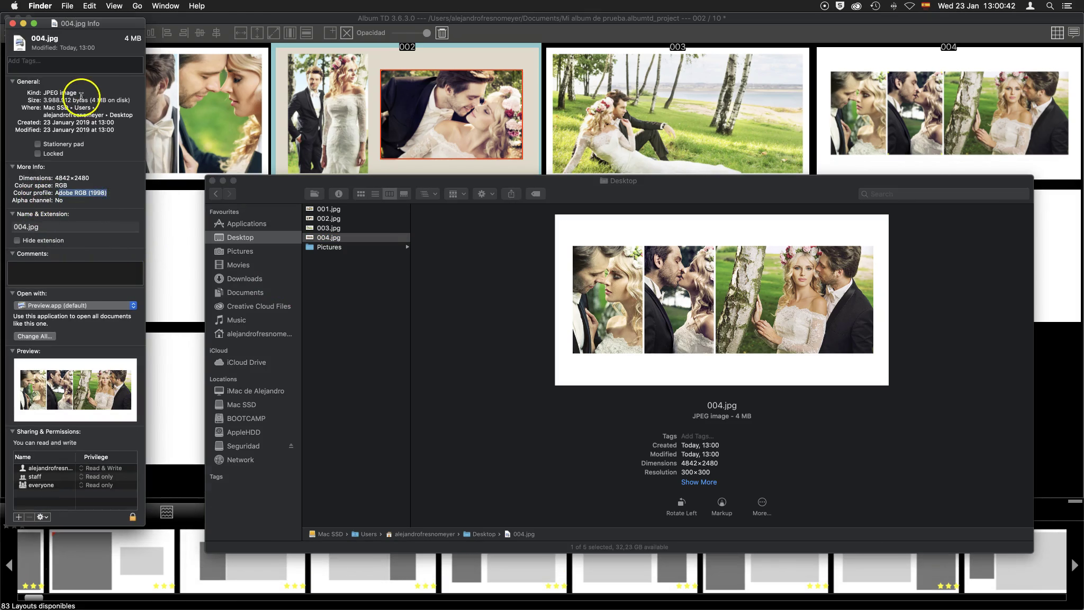
left_click(13, 23)
left_click(350, 276)
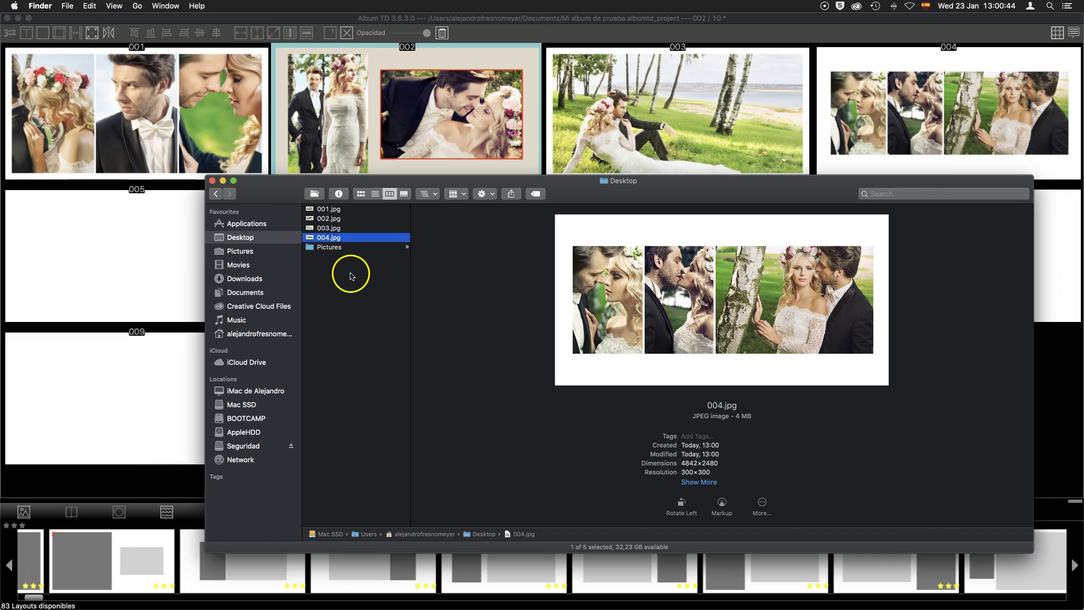
left_click(154, 114)
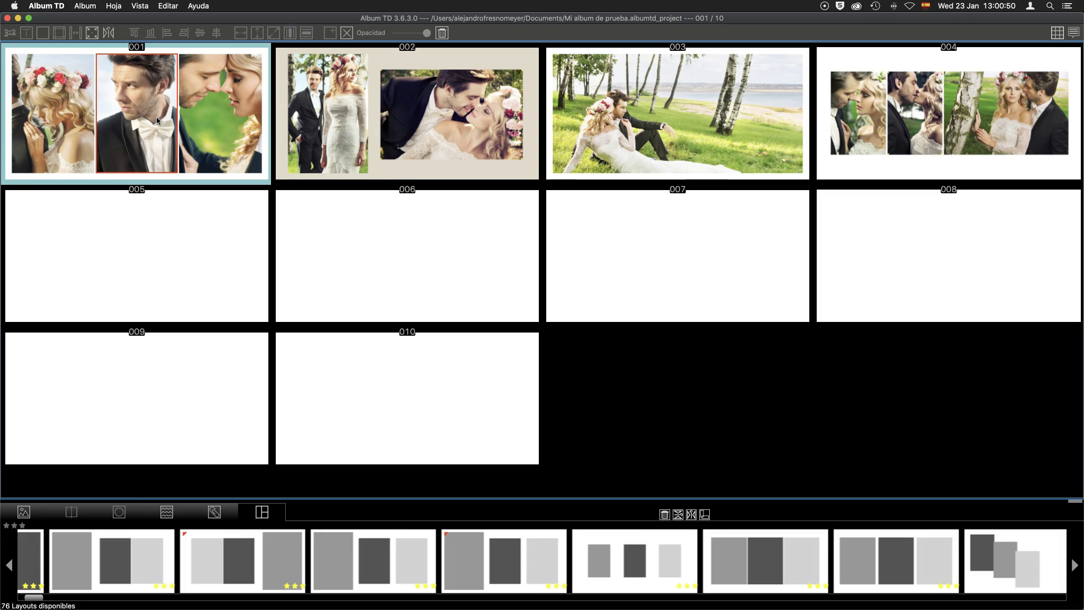
Export to Photoshop with version CC 2019, last sheet 2, and the Desktop as destination
left_click(84, 6)
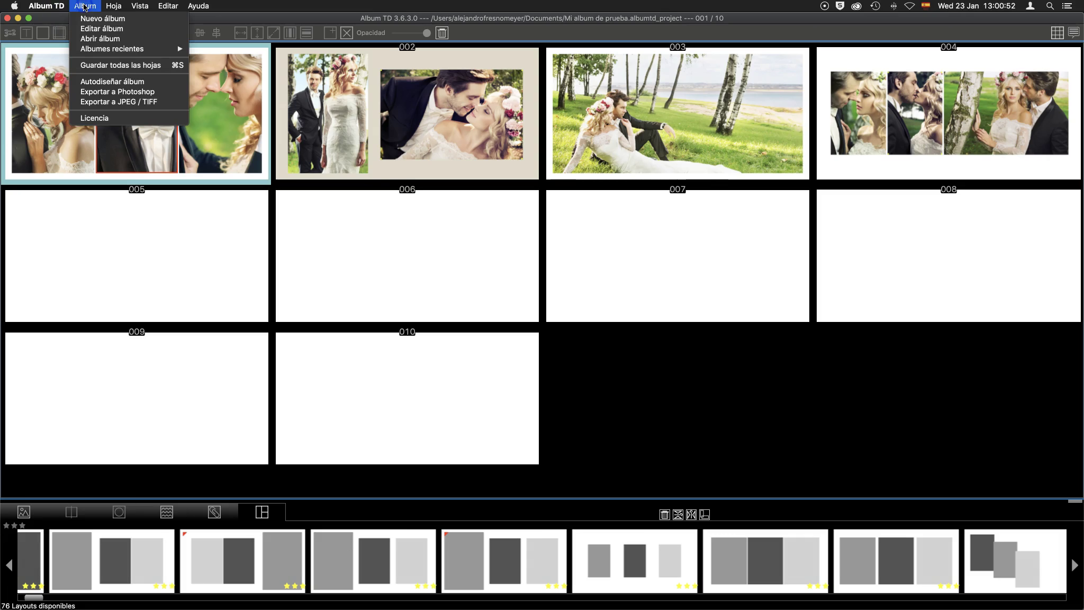
left_click(119, 93)
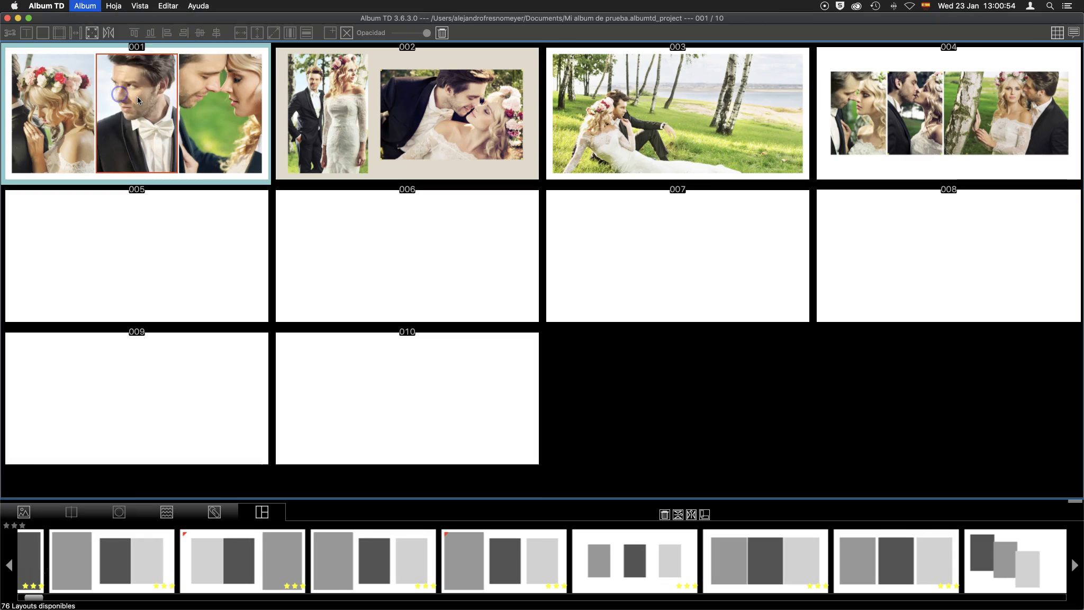
left_click(533, 160)
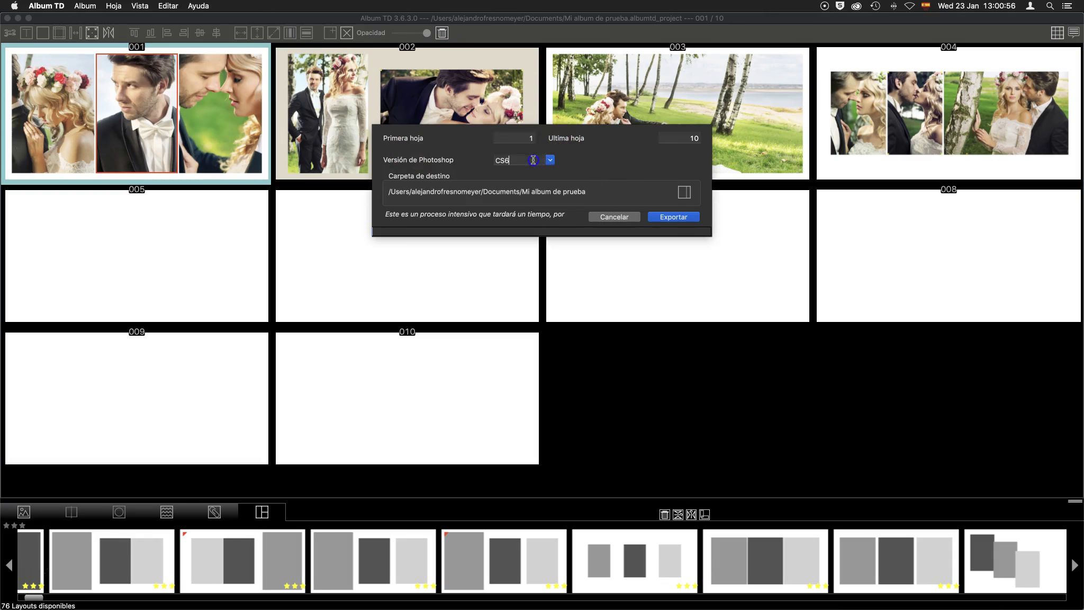
left_click(550, 160)
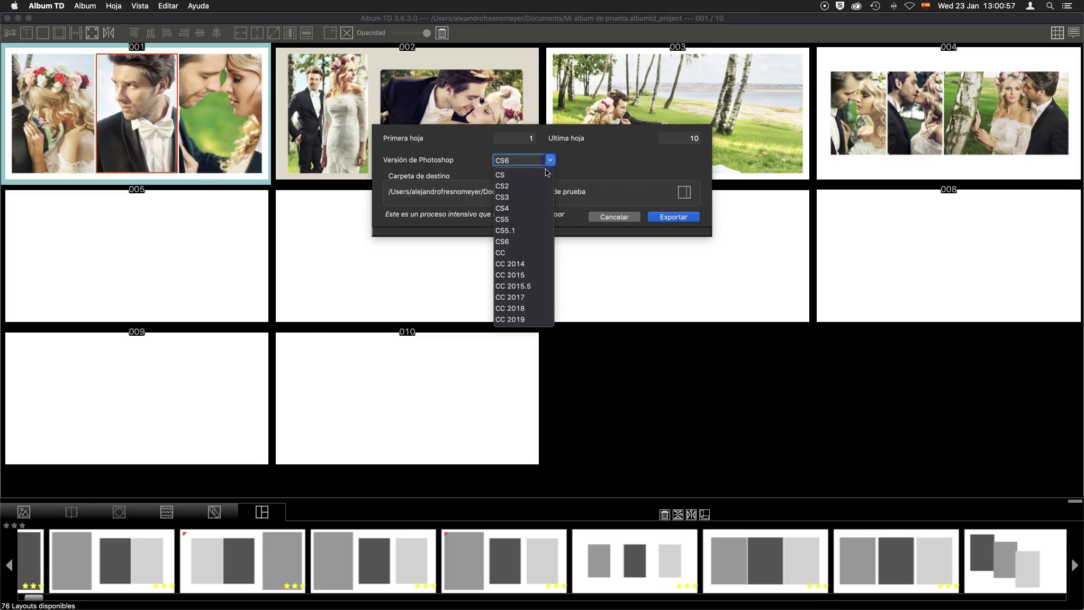
left_click(509, 320)
left_click(686, 137)
type("2")
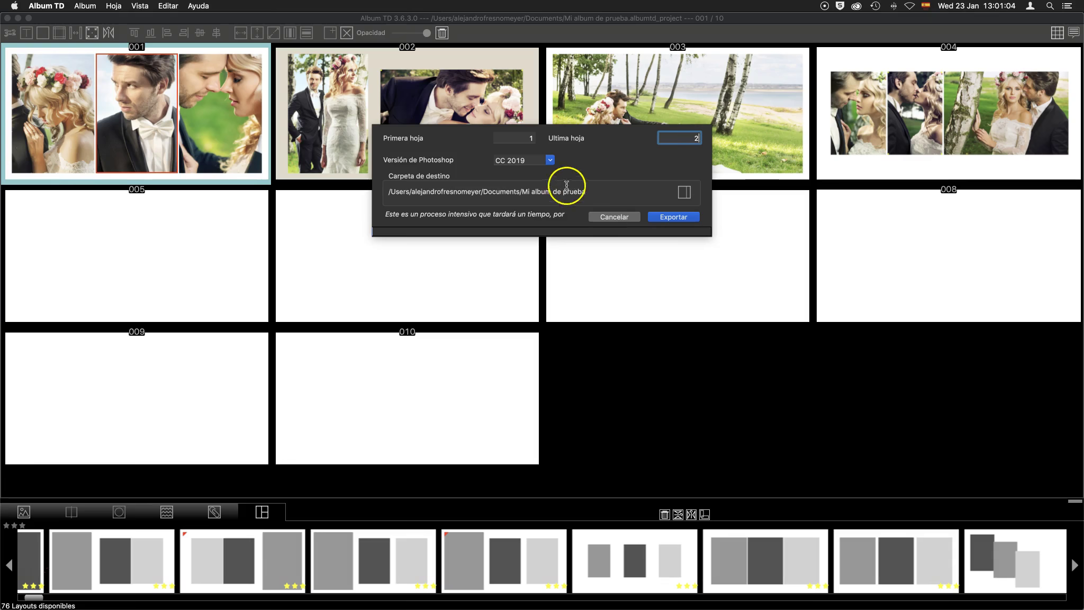
left_click(686, 193)
left_click(445, 216)
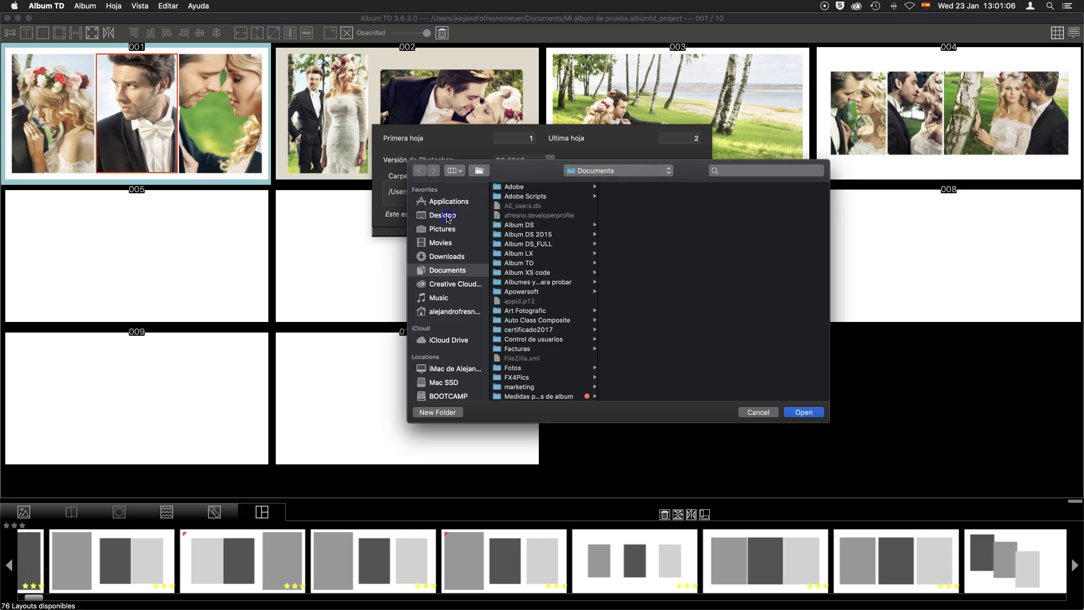
left_click(806, 412)
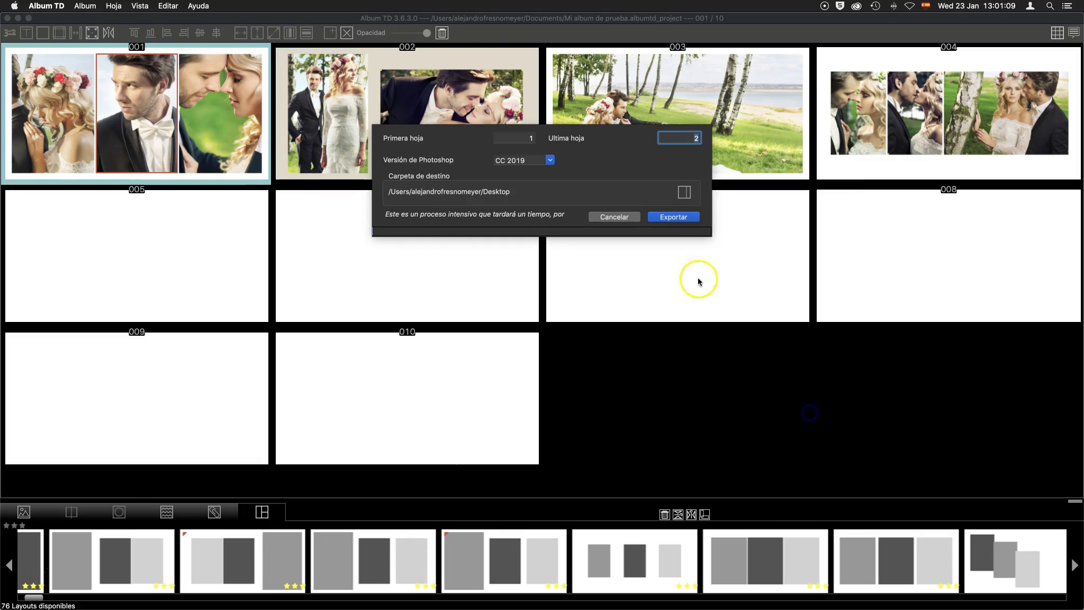
left_click(672, 217)
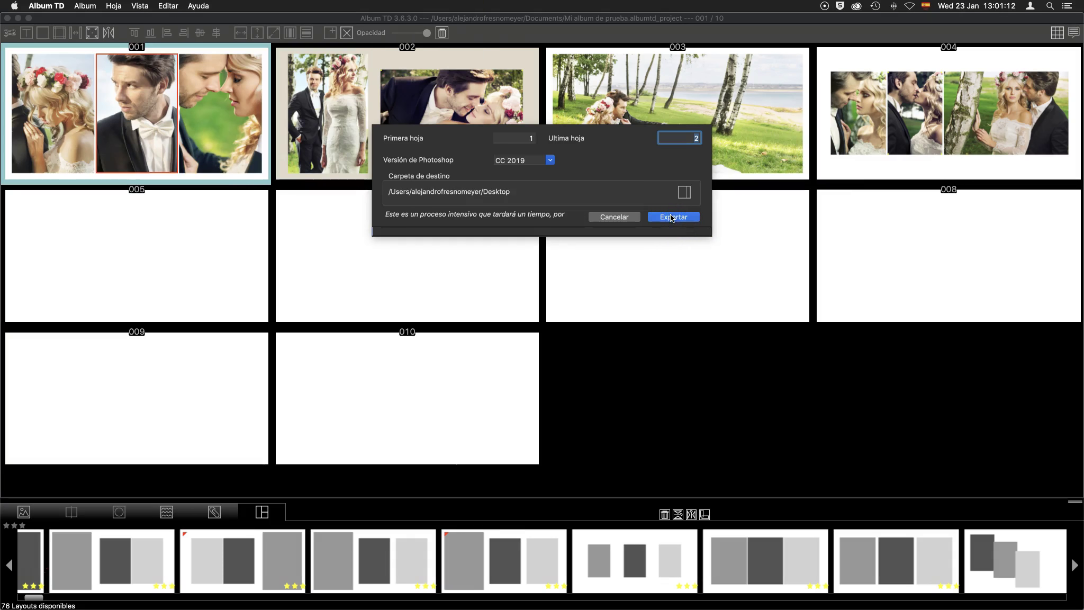
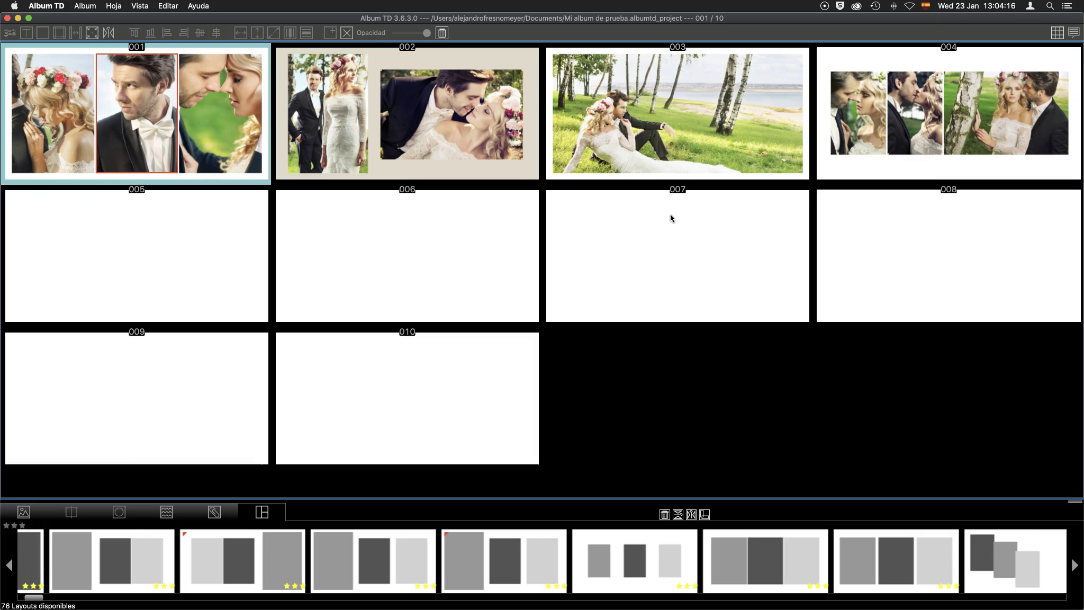
Switch from Album TD to Photoshop CC 2019's empty workspace after exporting sheets 1–2
key("super+Tab")
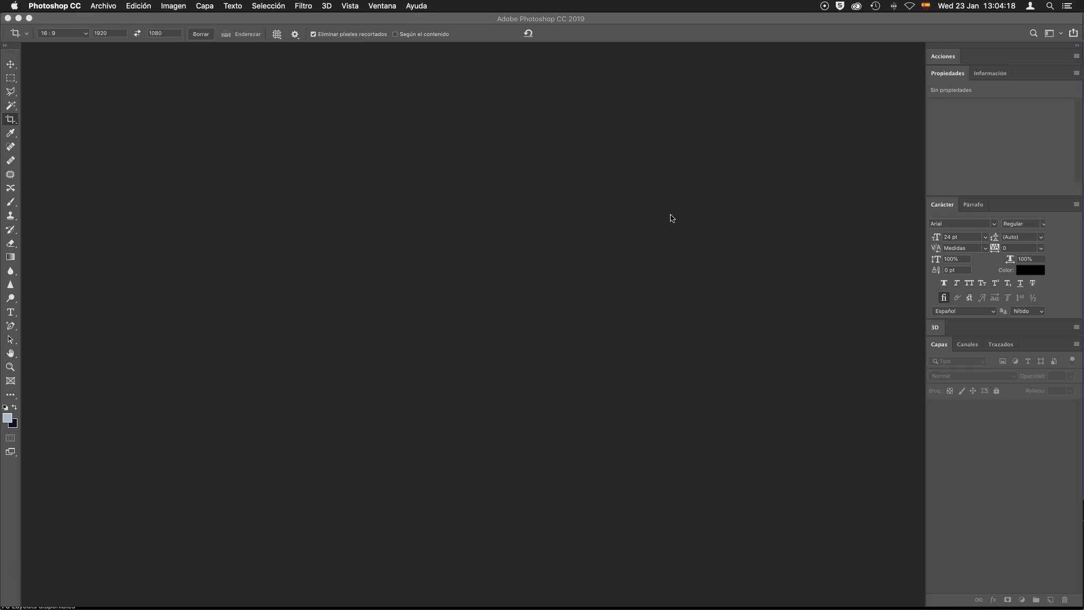
Open 002.psd from the Desktop via Archivo > Abrir in Photoshop CC 2019
left_click(438, 178)
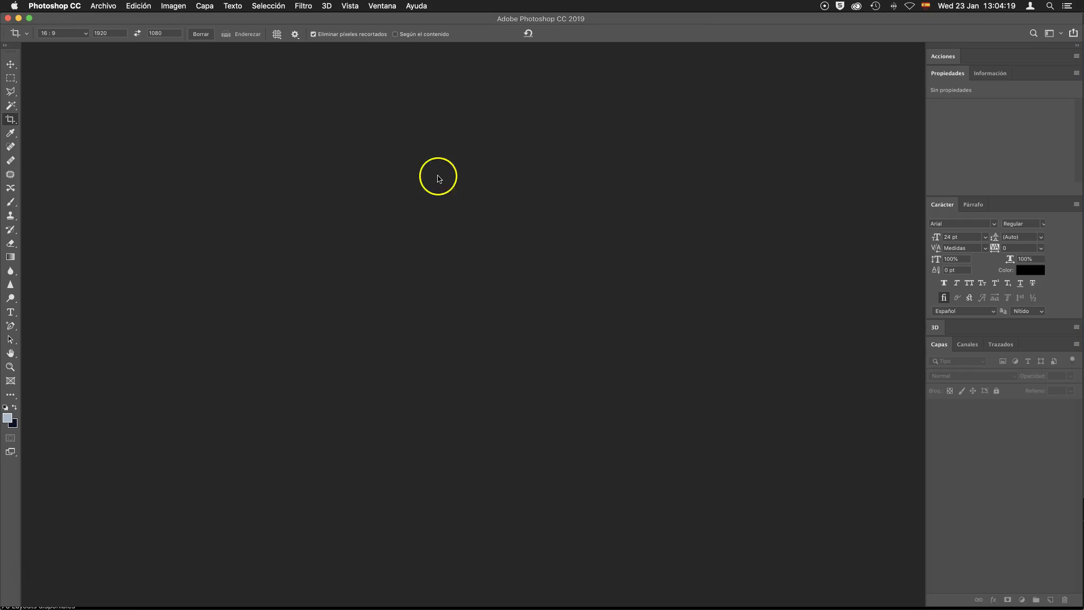
left_click(103, 7)
left_click(112, 29)
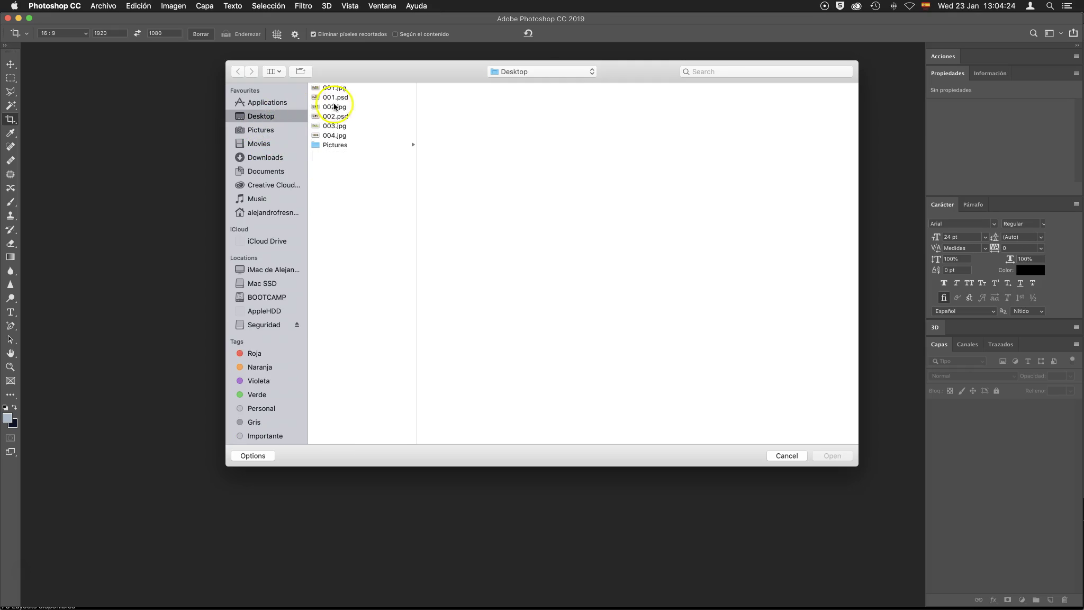
left_click(336, 116)
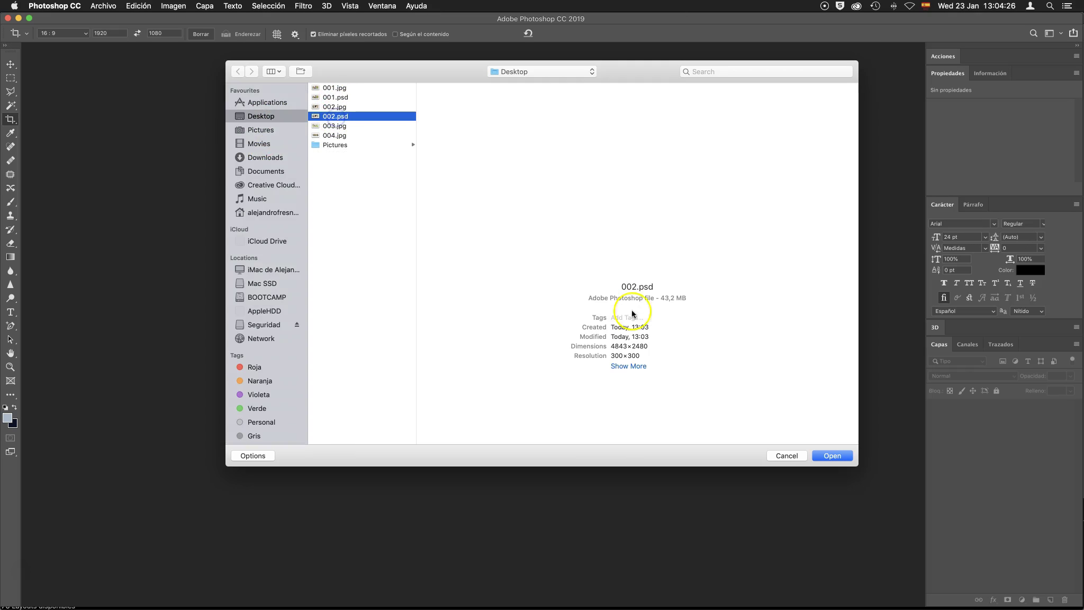
left_click(833, 456)
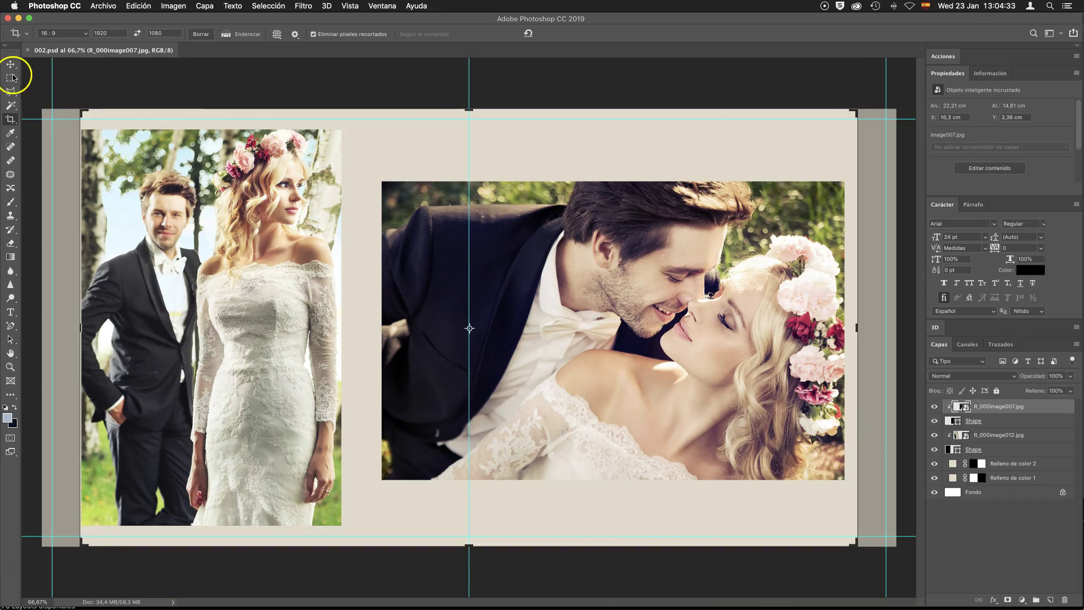
Nudge the large right photo (image007) up slightly with the Move tool
left_click(10, 64)
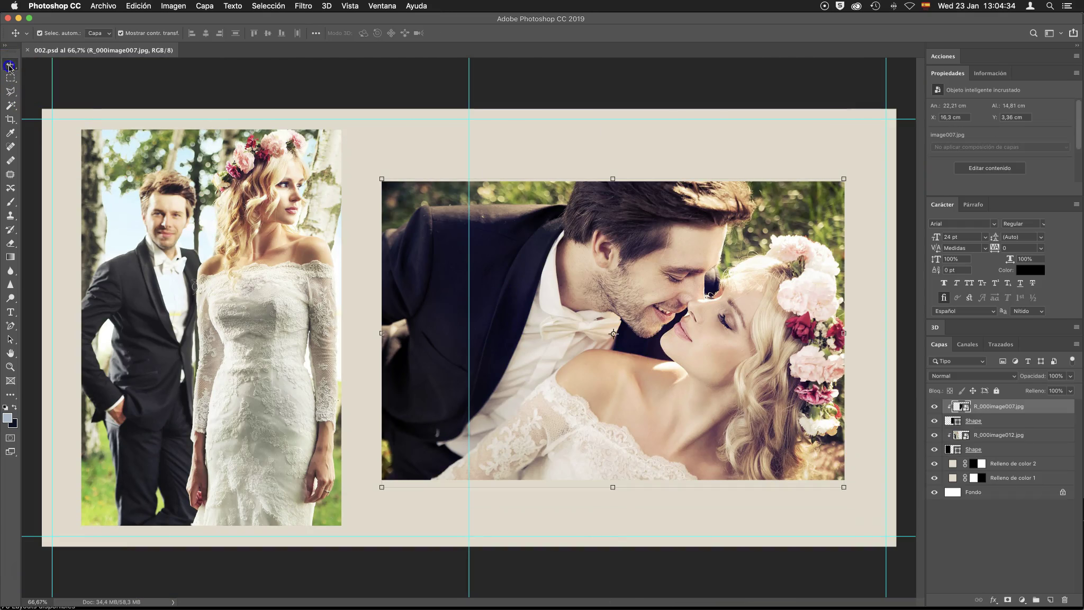
left_click(964, 406)
left_click_drag(594, 343, 594, 342)
Undo an accidental background fill move and open the Relleno de color 2 colour settings
left_click(962, 436)
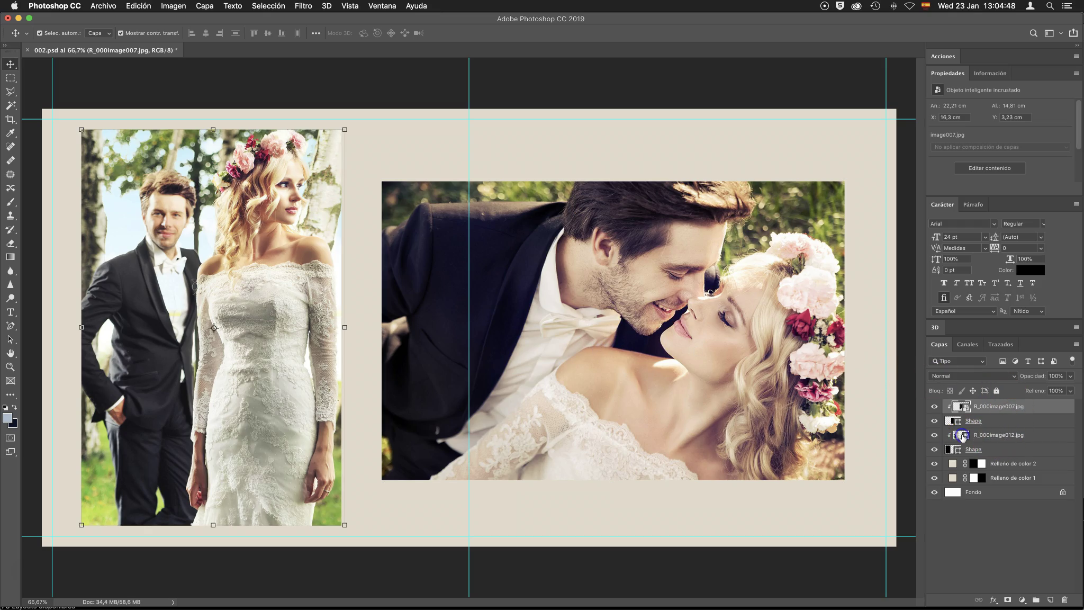
left_click_drag(343, 403, 332, 403)
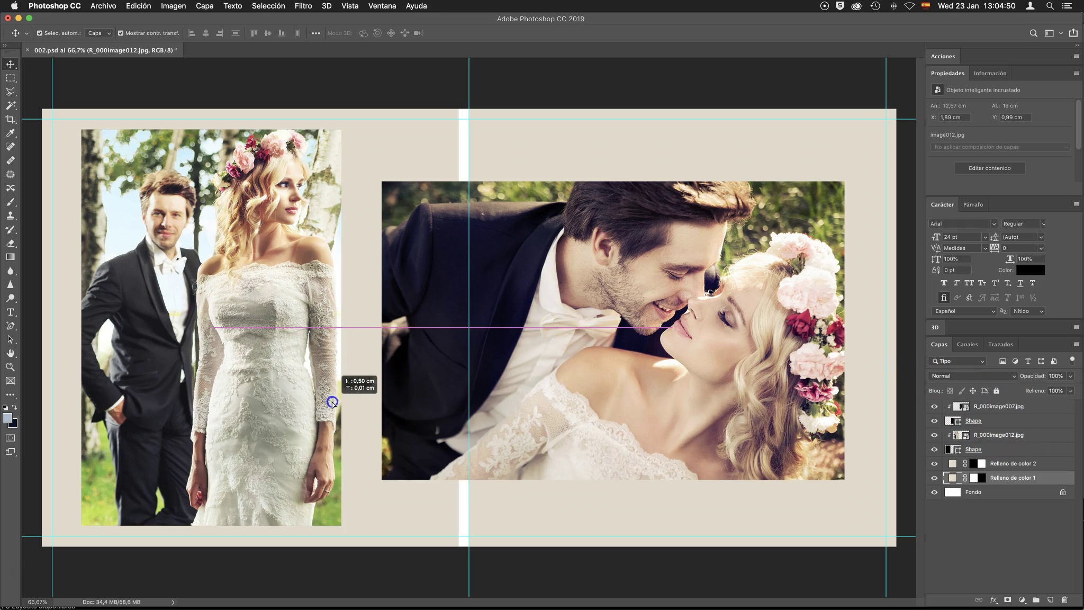
key("super+z")
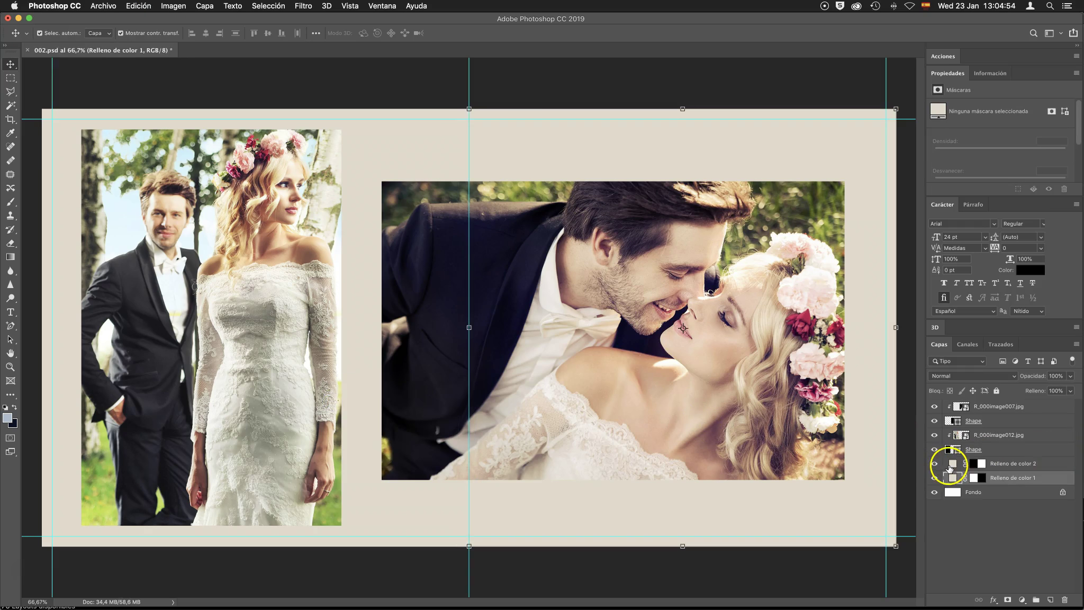
left_click(953, 464)
double_click(953, 464)
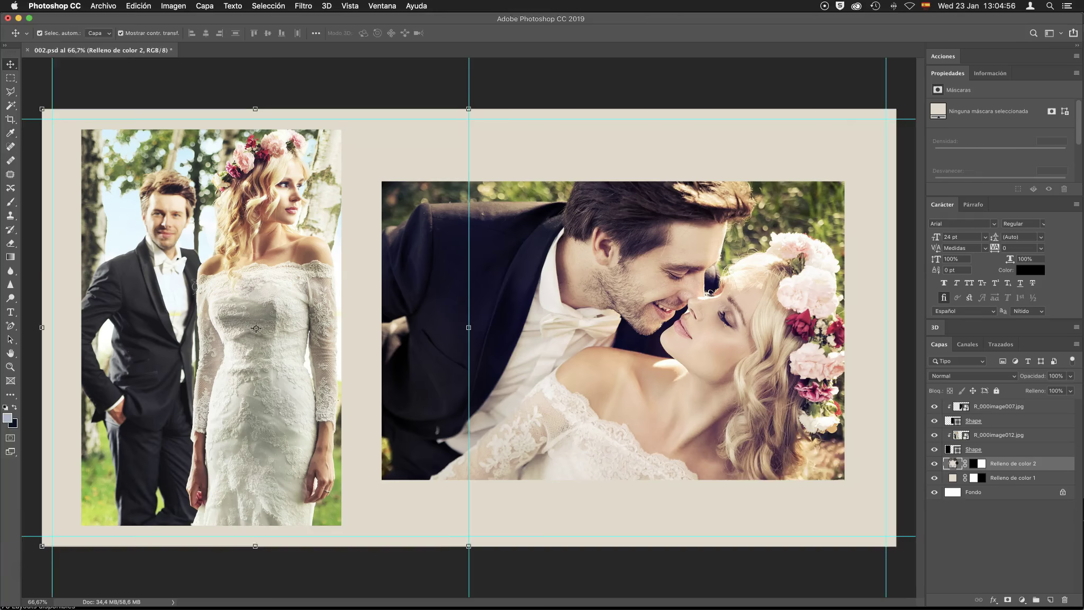
Make the right background dark olive and enlarge image012 to 168%, reframing the couple
left_click(693, 291)
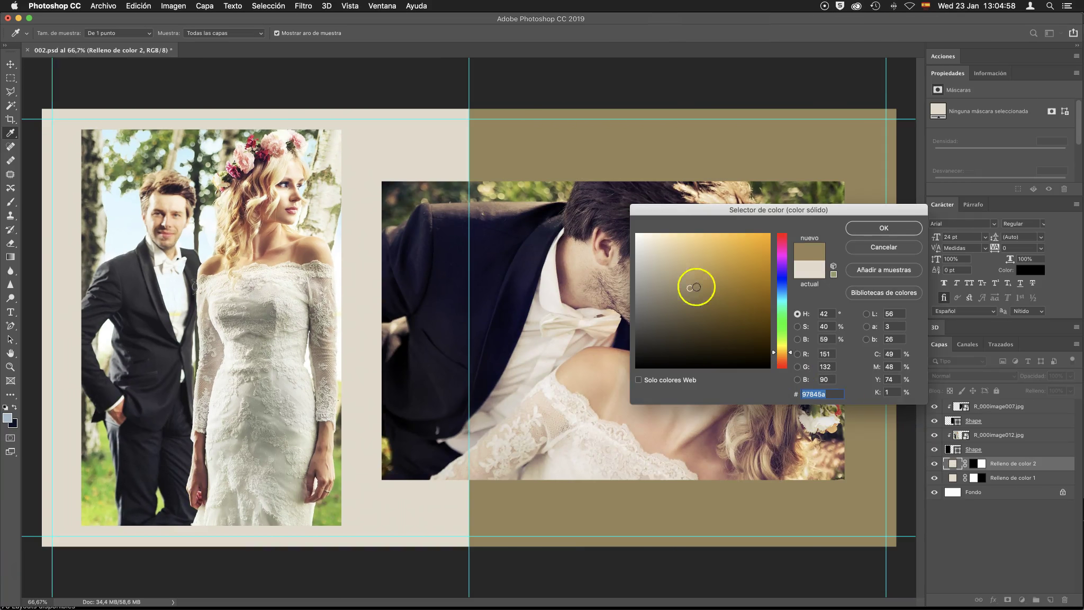
left_click(884, 228)
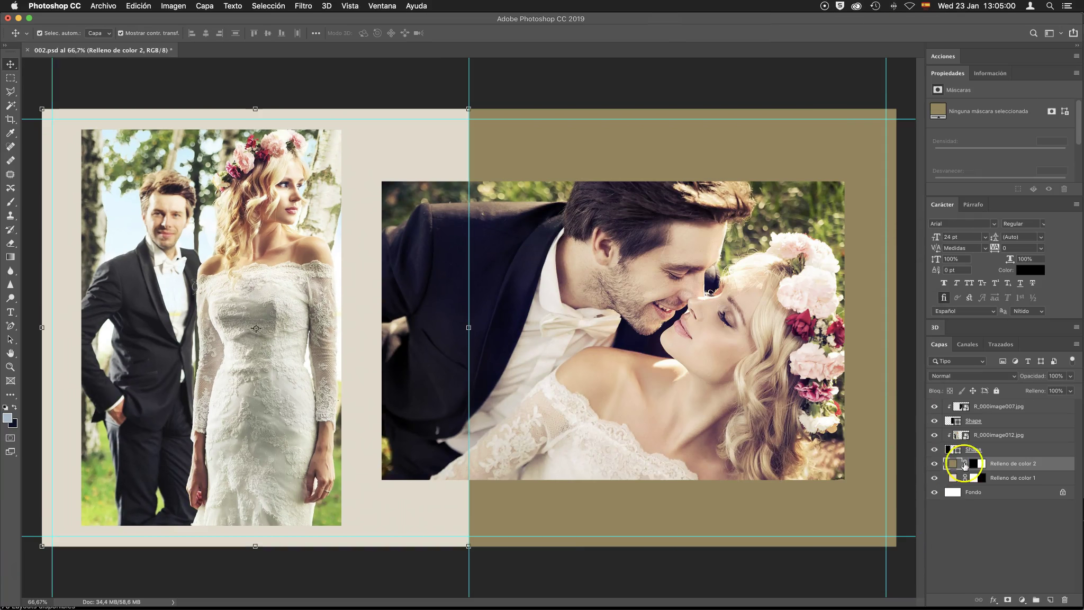
left_click(958, 436)
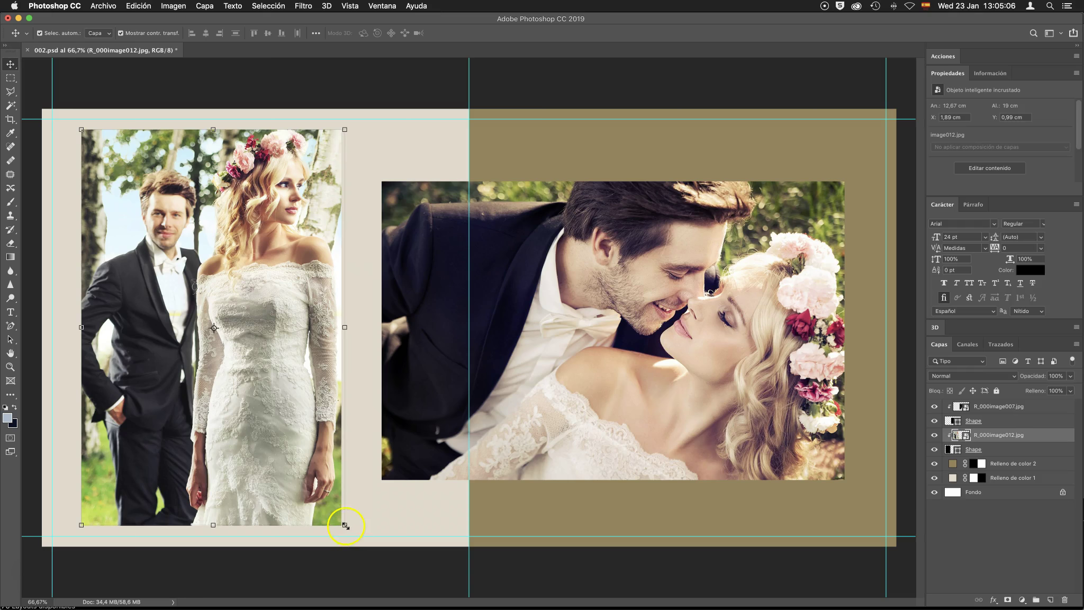
left_click_drag(345, 525, 370, 548)
key("Return")
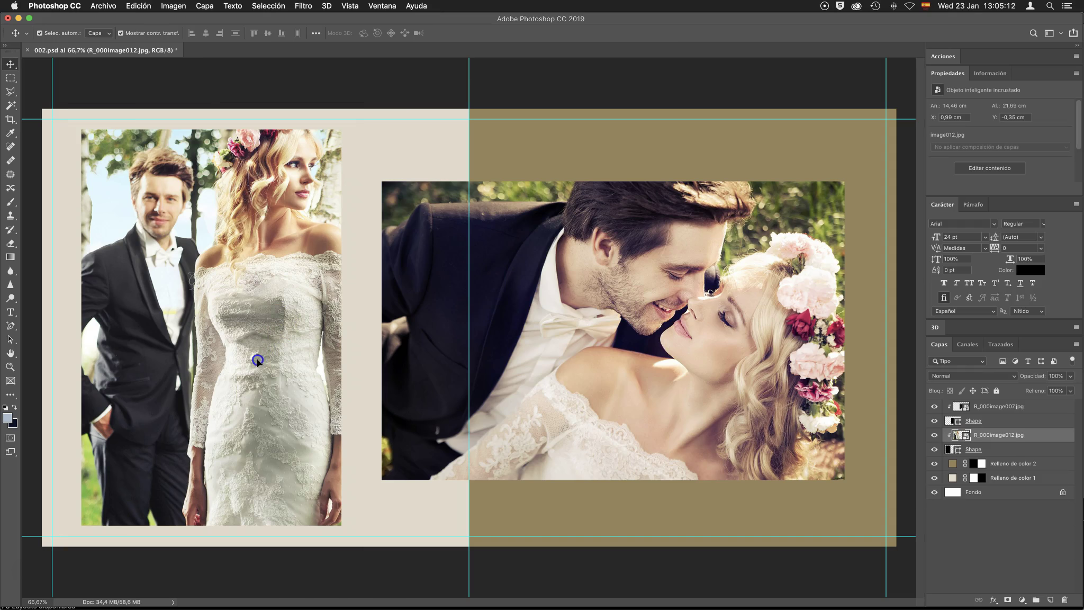
mouse_move(258, 360)
left_mouse_down()
mouse_move(277, 309)
mouse_move(290, 314)
left_mouse_up()
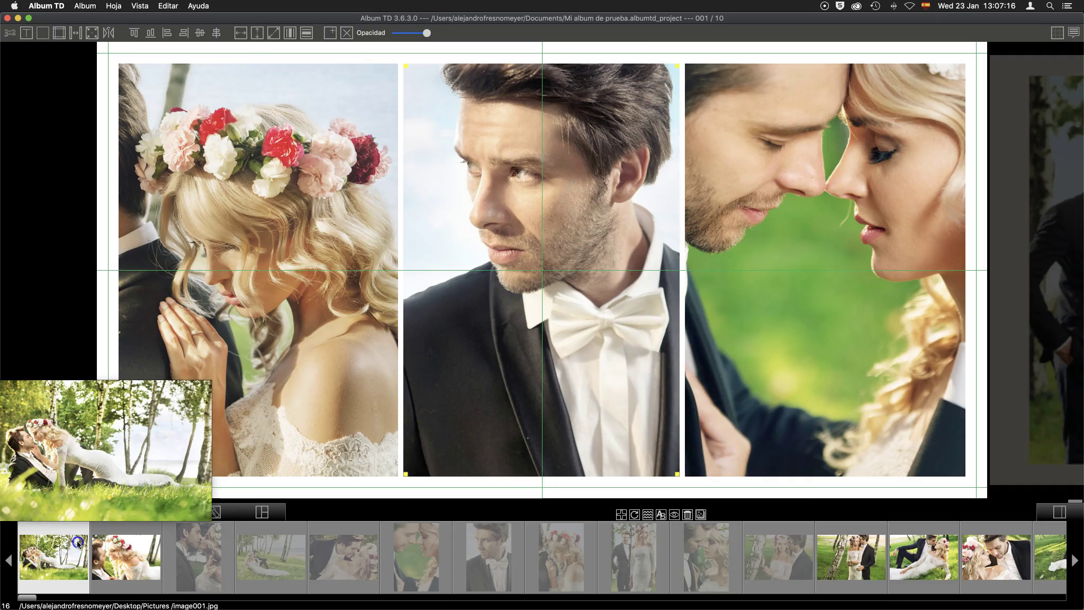
Select and drag the left photo on sheet 001 toward the lower left
left_click(180, 406)
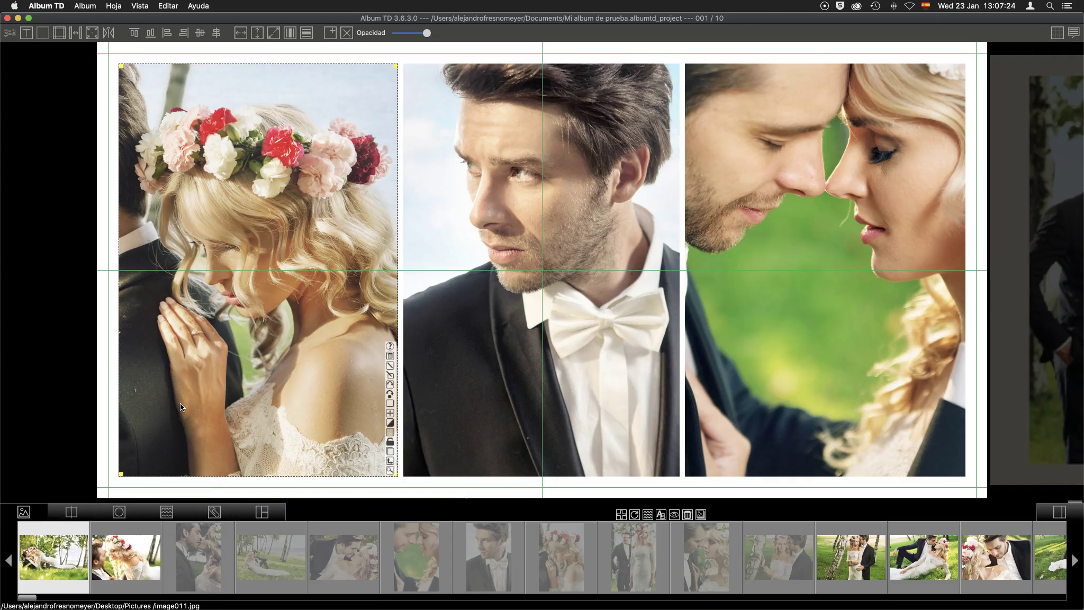
left_click_drag(179, 403, 63, 551)
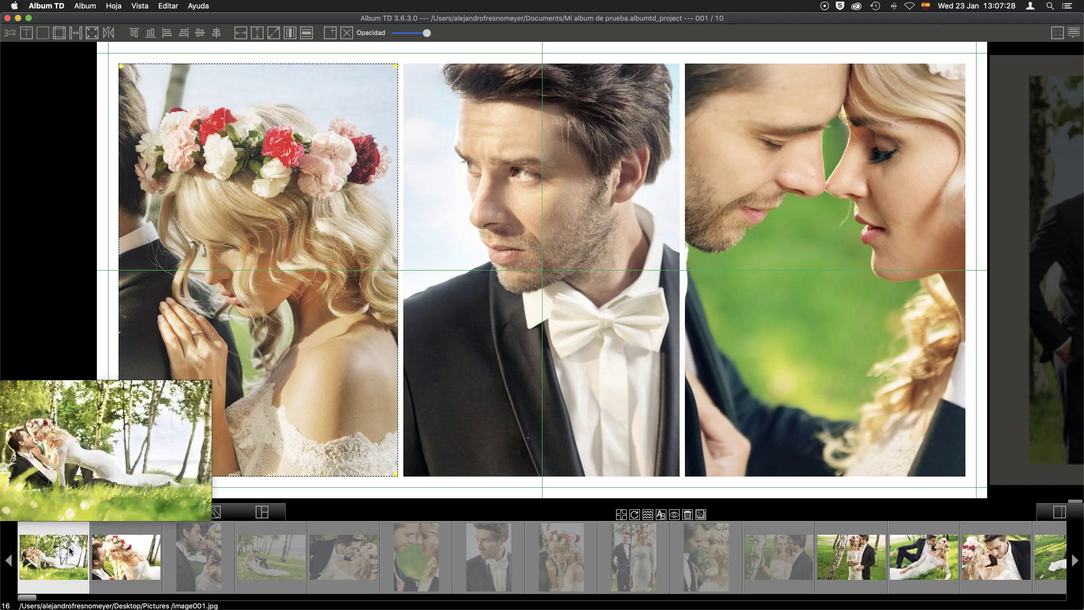
scroll(852, 525, "right", 2)
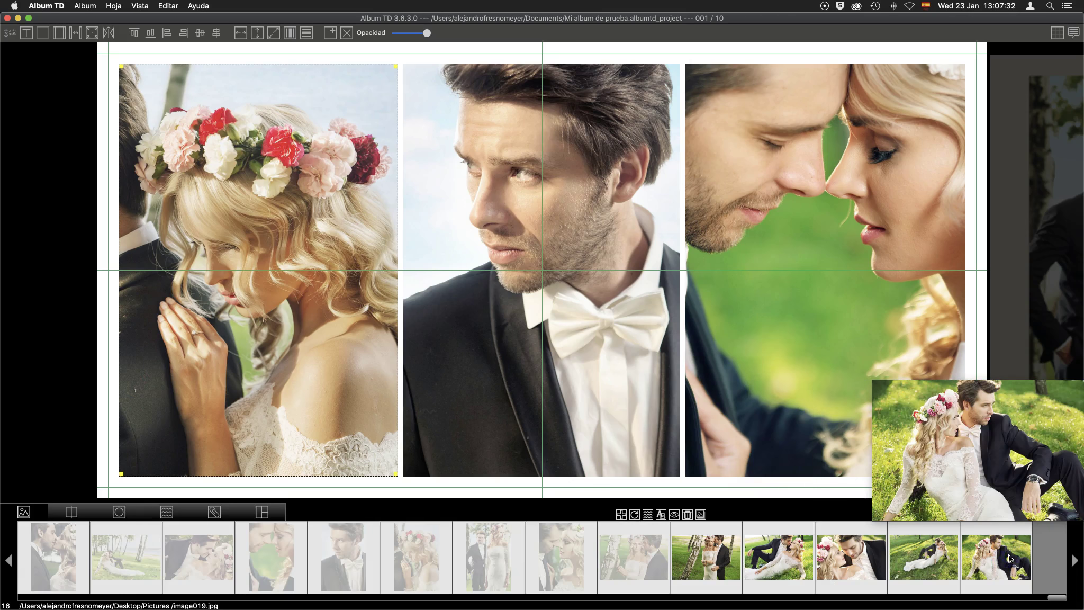
Start Album > Autodiseñar álbum and confirm with Sí
left_click(81, 7)
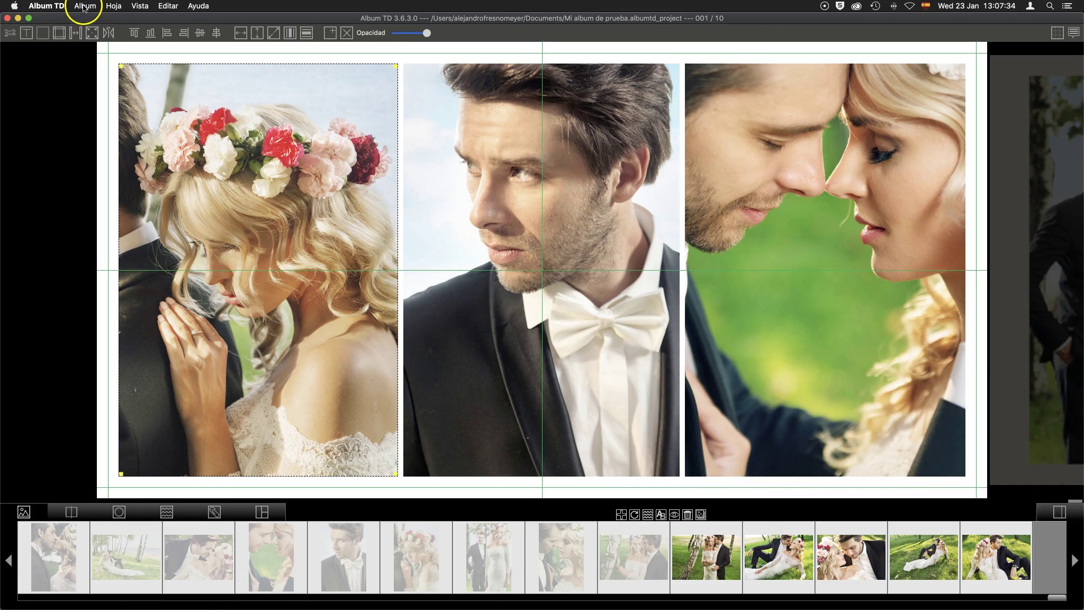
left_click(81, 7)
left_click(106, 82)
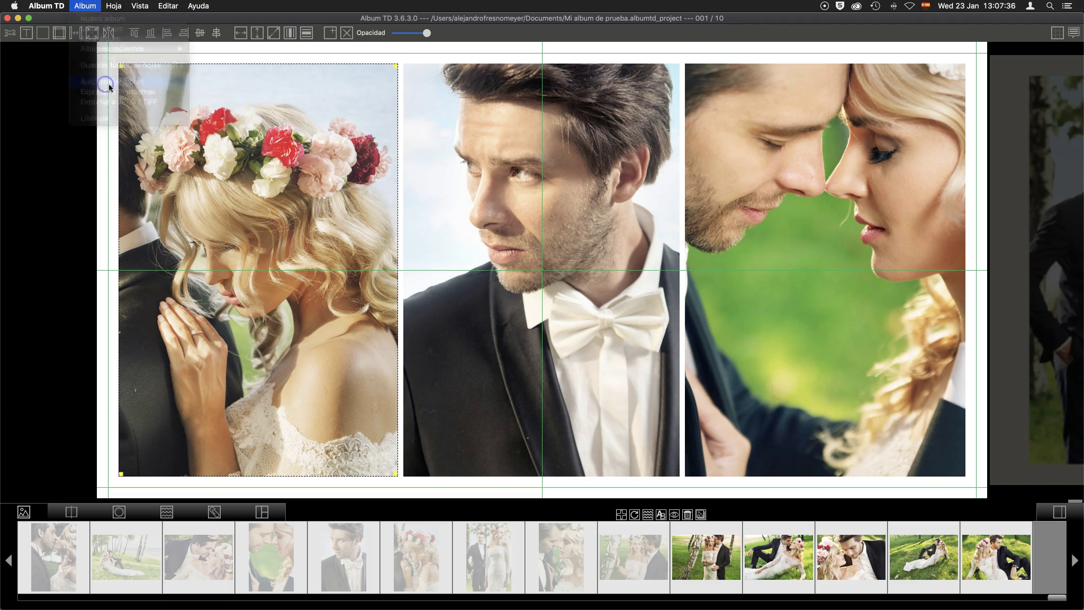
left_click(621, 208)
Auto-design the album over 6 sheets with 0,25 cm spacing, then view the multi-sheet grid
left_click(639, 142)
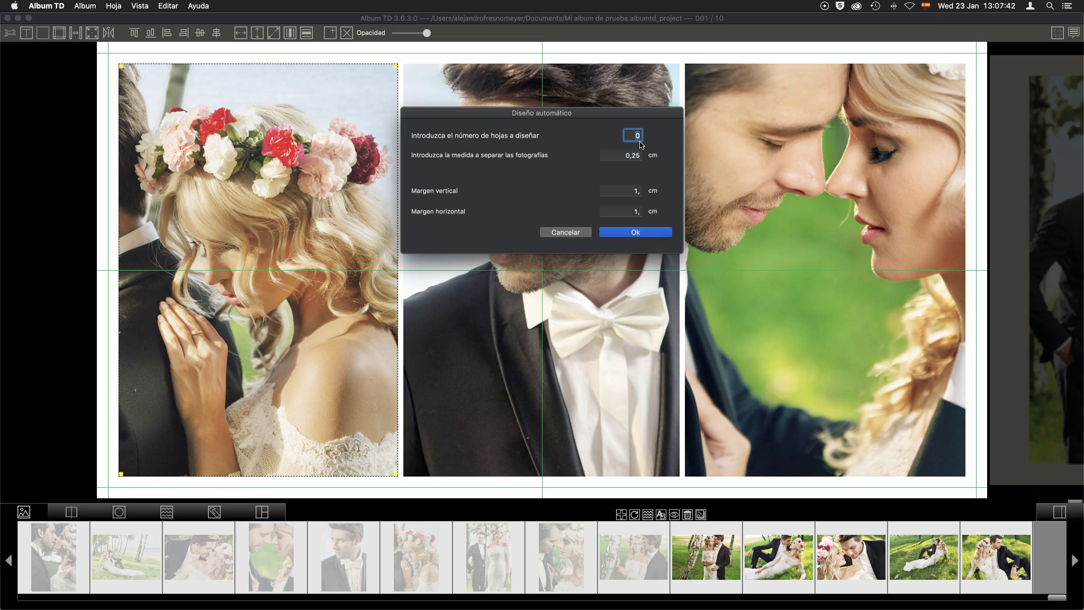
left_click_drag(634, 156, 646, 159)
left_click(636, 233)
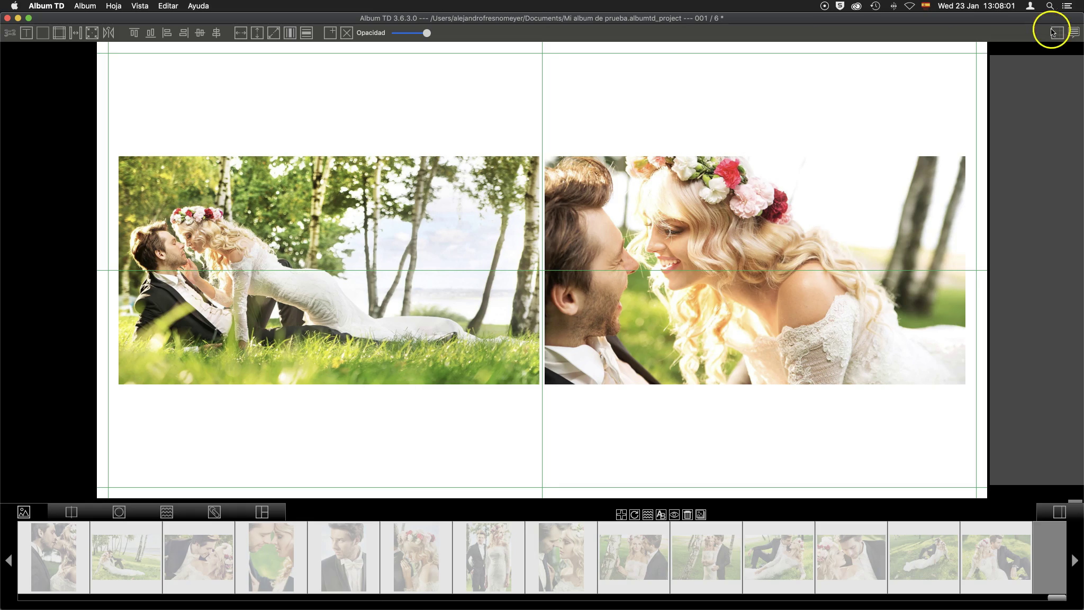
left_click(1058, 31)
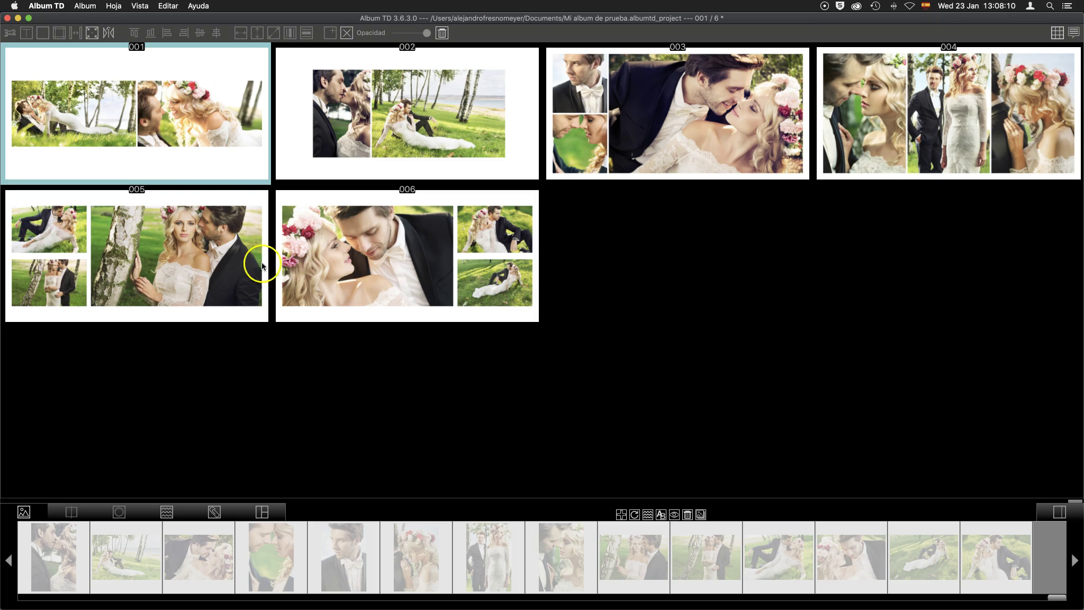
Give spread 005 a three-photo side-by-side layout, then open spread 001 for editing
left_click(156, 263)
left_click(262, 512)
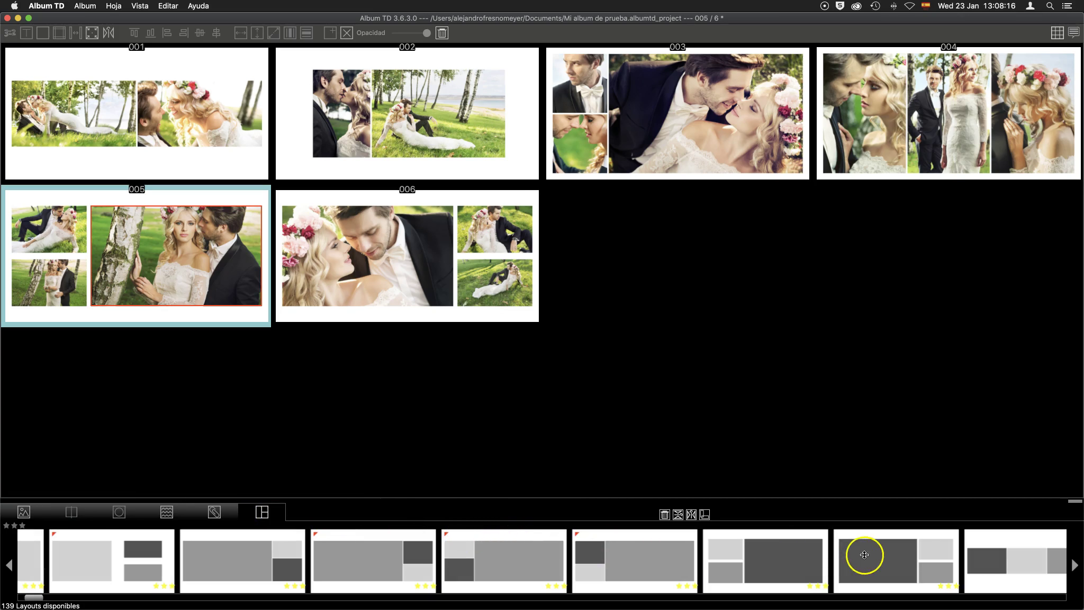
scroll(692, 560, "left", 2)
scroll(691, 560, "right", 3)
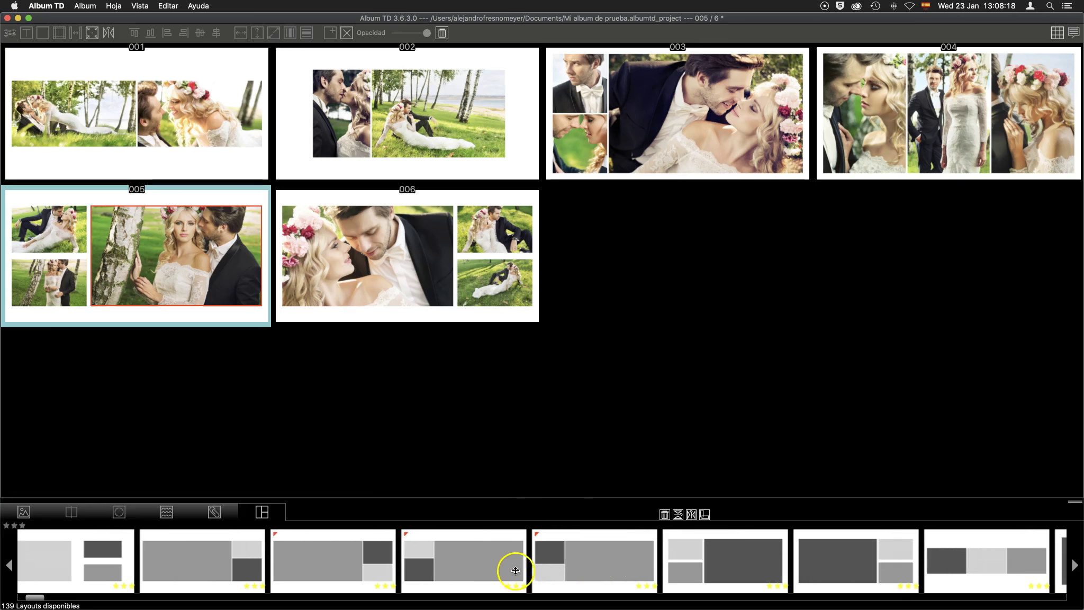
scroll(495, 569, "right", 4)
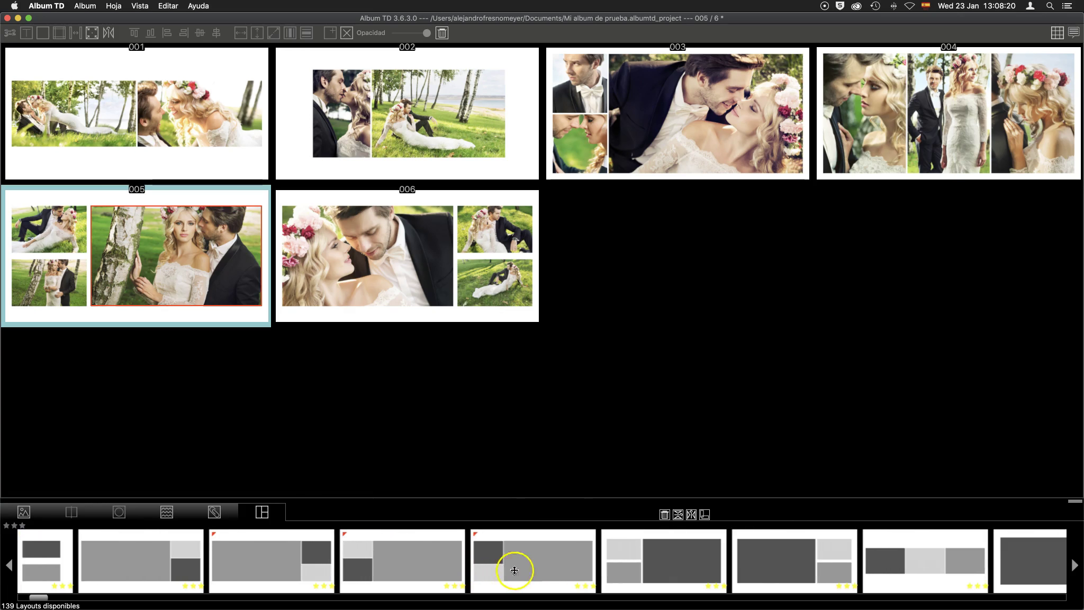
left_click(881, 566)
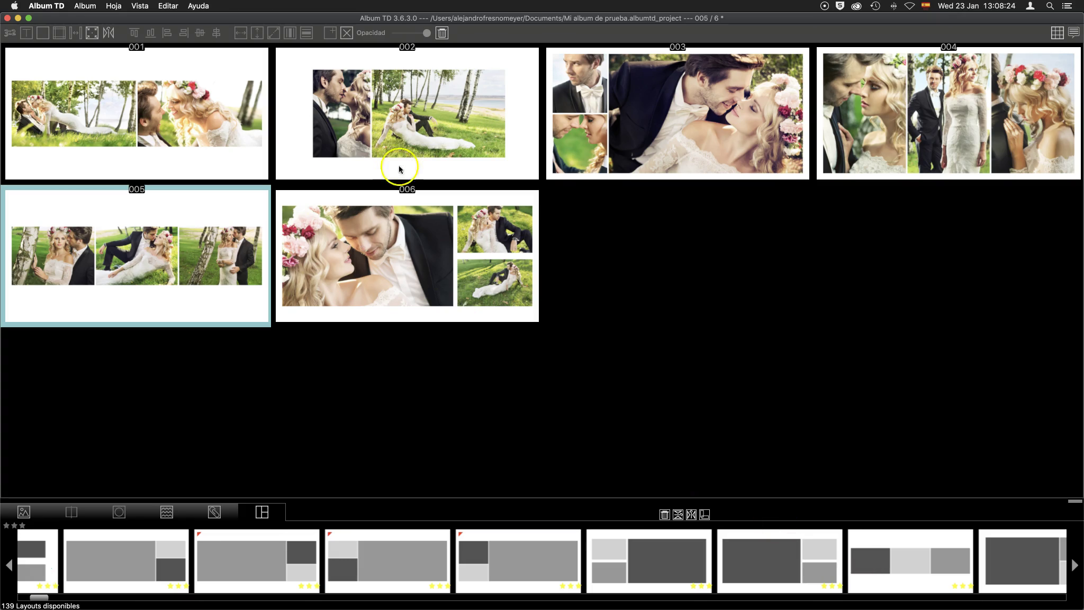
double_click(173, 69)
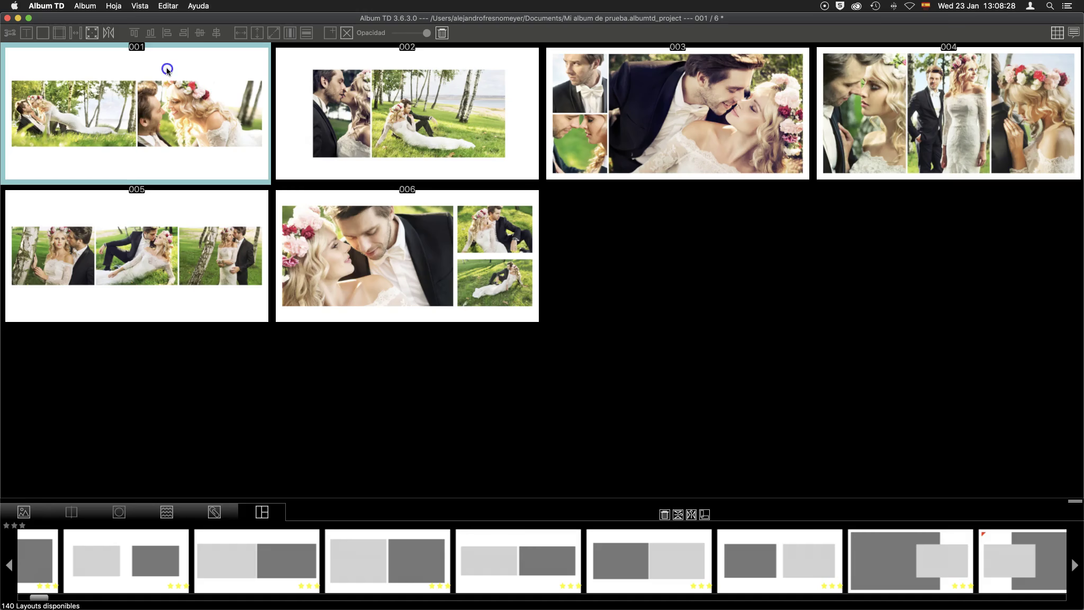
double_click(167, 69)
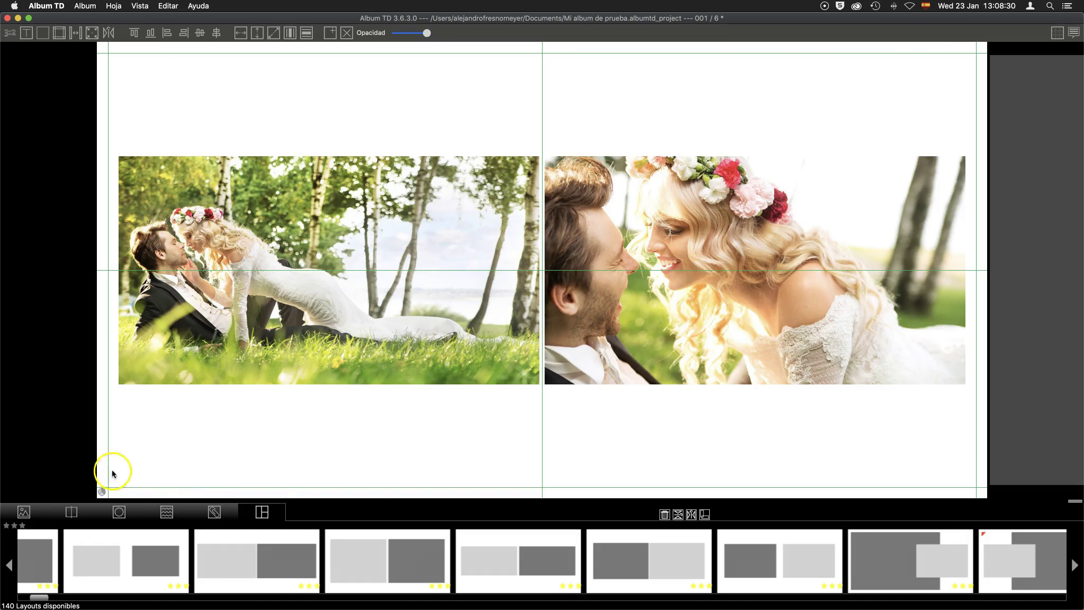
Switch the lower panel from the photo strip to the album's page thumbnails
left_click(24, 512)
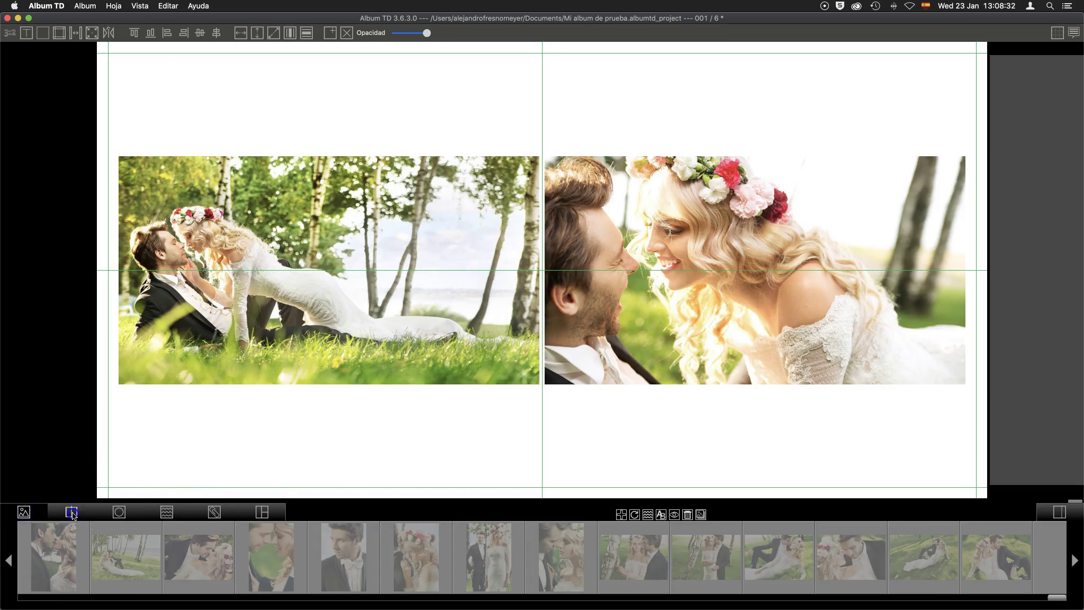
left_click(71, 512)
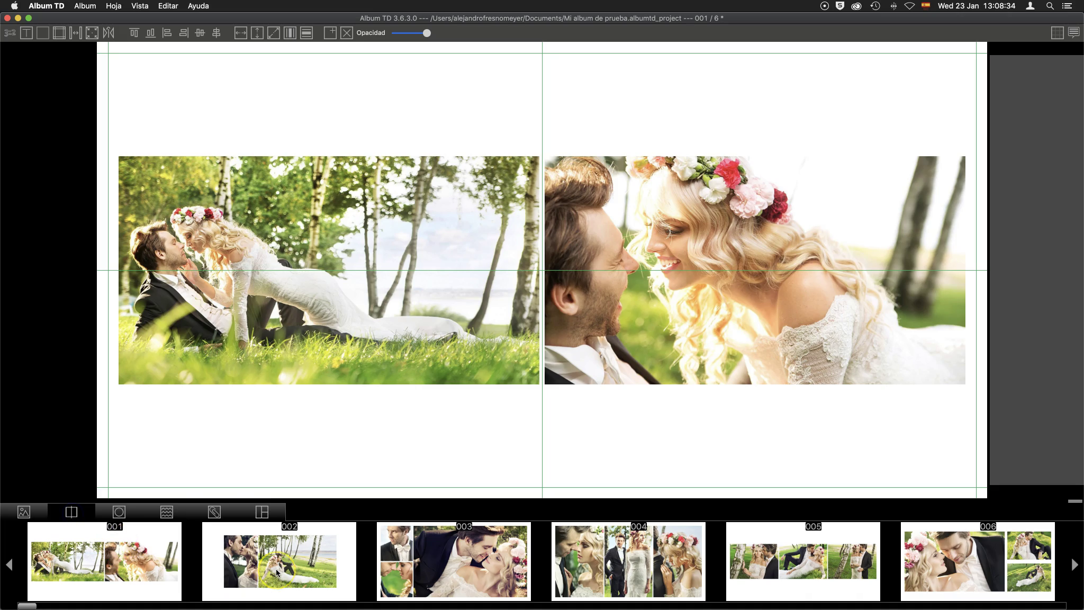
left_click(232, 564)
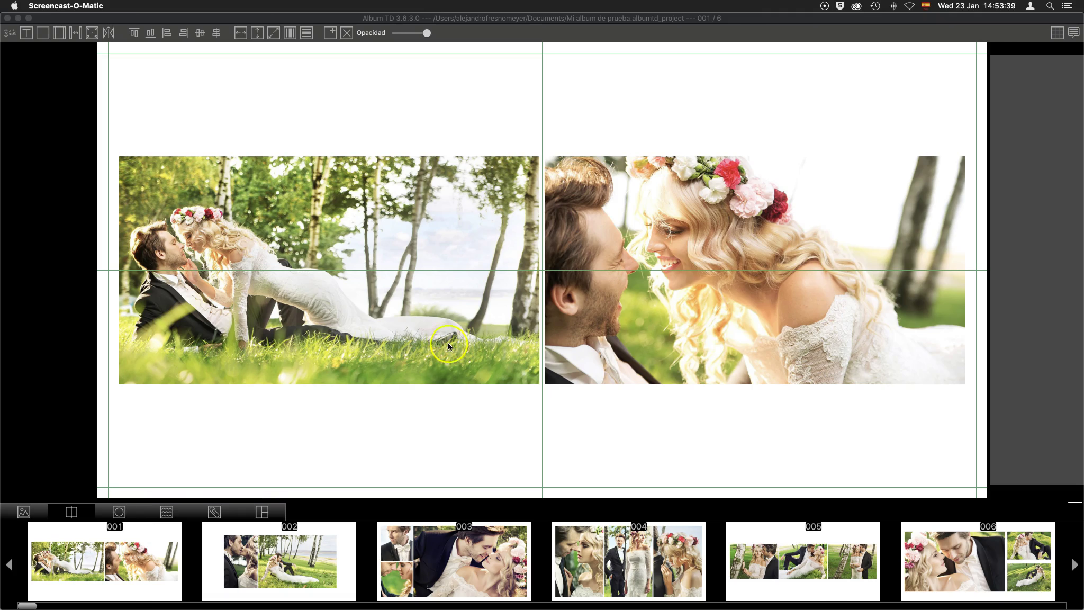
Turn the left photo black-and-white, then restore it to colour
left_click(470, 297)
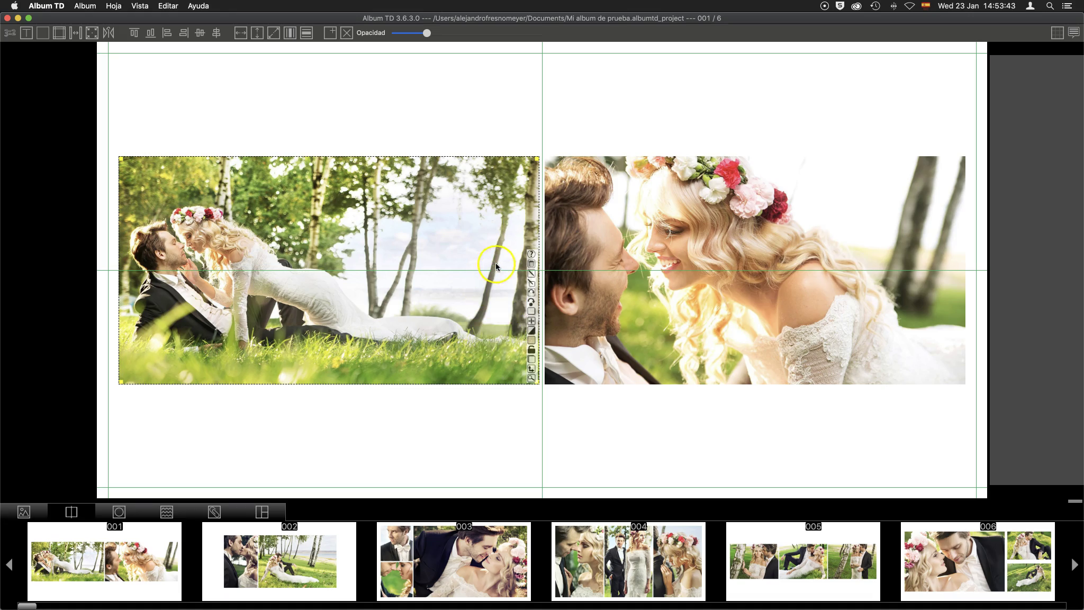
left_click(531, 331)
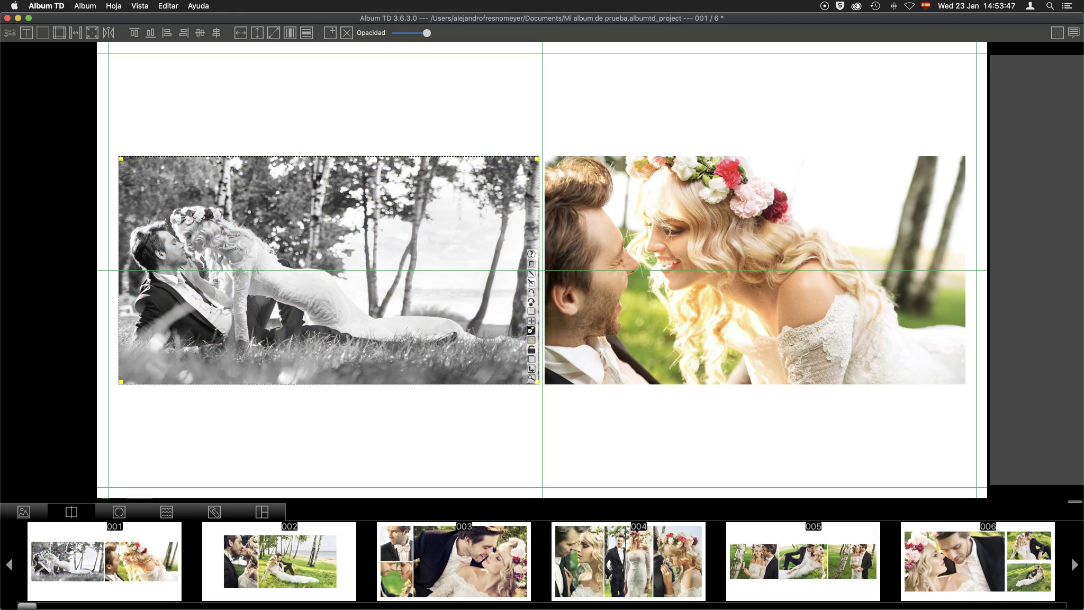
left_click(531, 331)
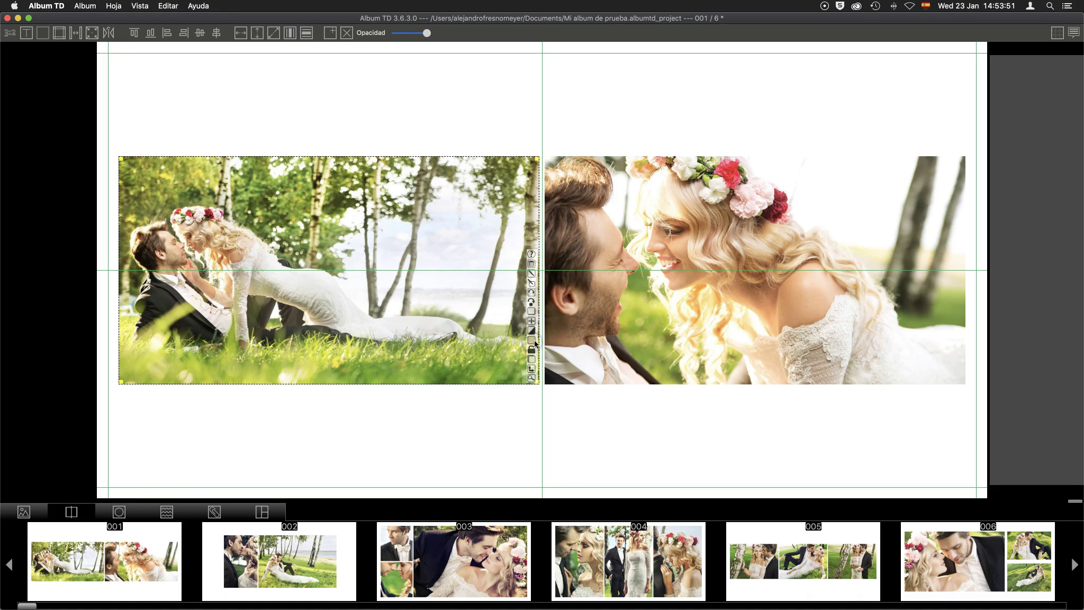
left_click(532, 349)
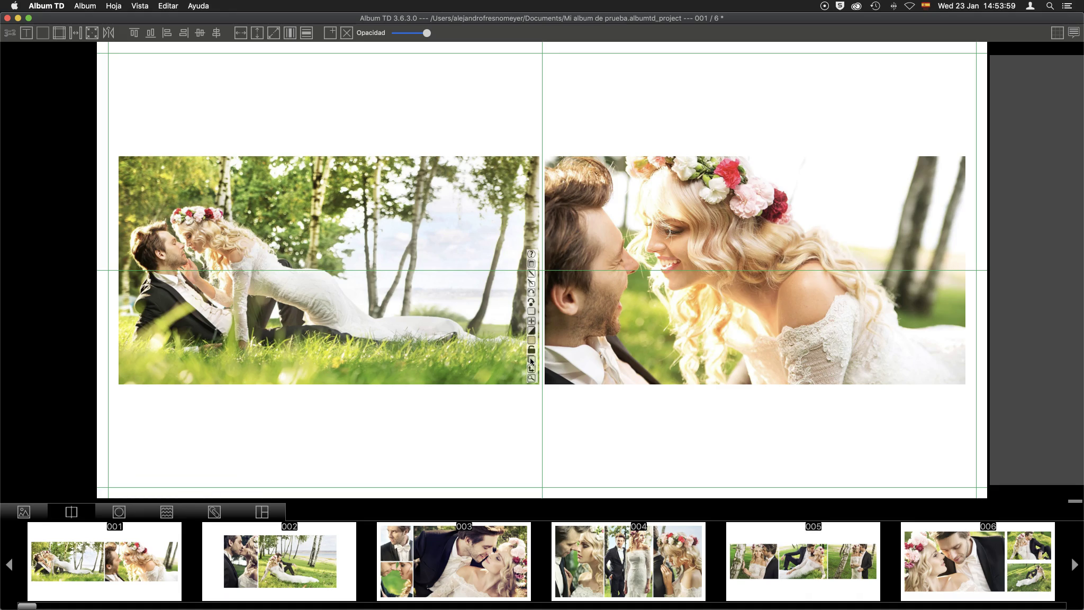
Overlap the left photo on the right, test stacking order, then return it beside the right photo
left_click(441, 333)
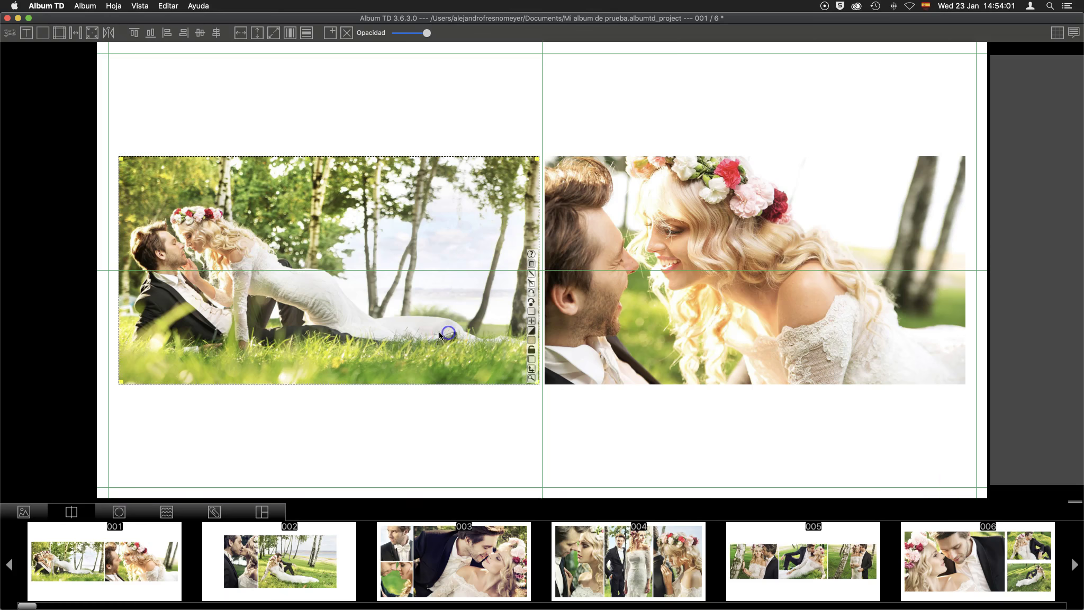
mouse_move(448, 328)
left_mouse_down()
mouse_move(496, 302)
mouse_move(501, 312)
mouse_move(508, 294)
left_mouse_up()
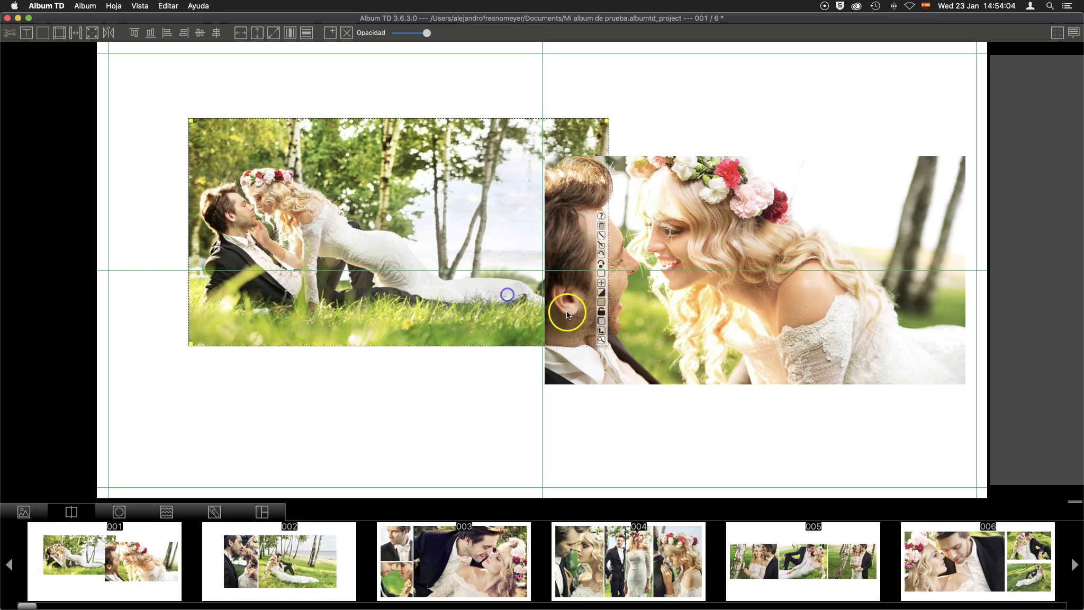
left_click(601, 322)
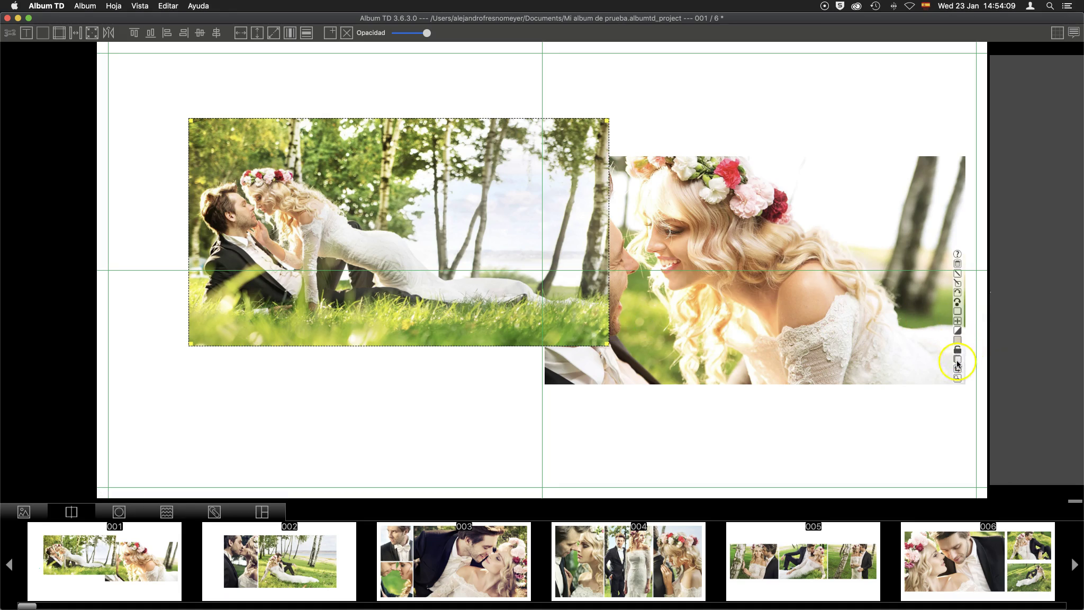
left_click(958, 361)
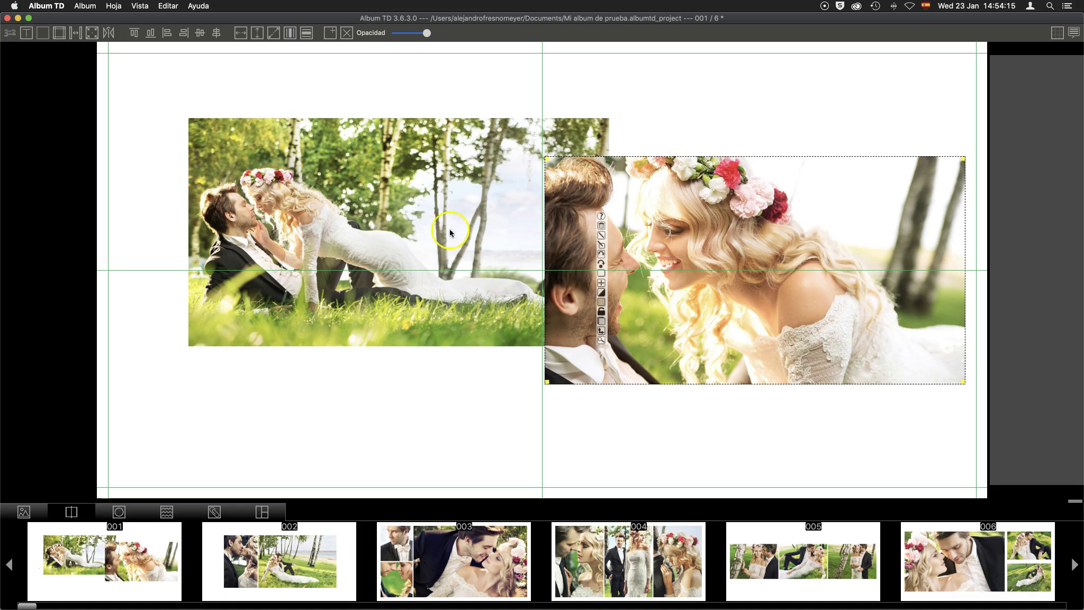
left_click(436, 232)
left_click_drag(445, 221, 395, 249)
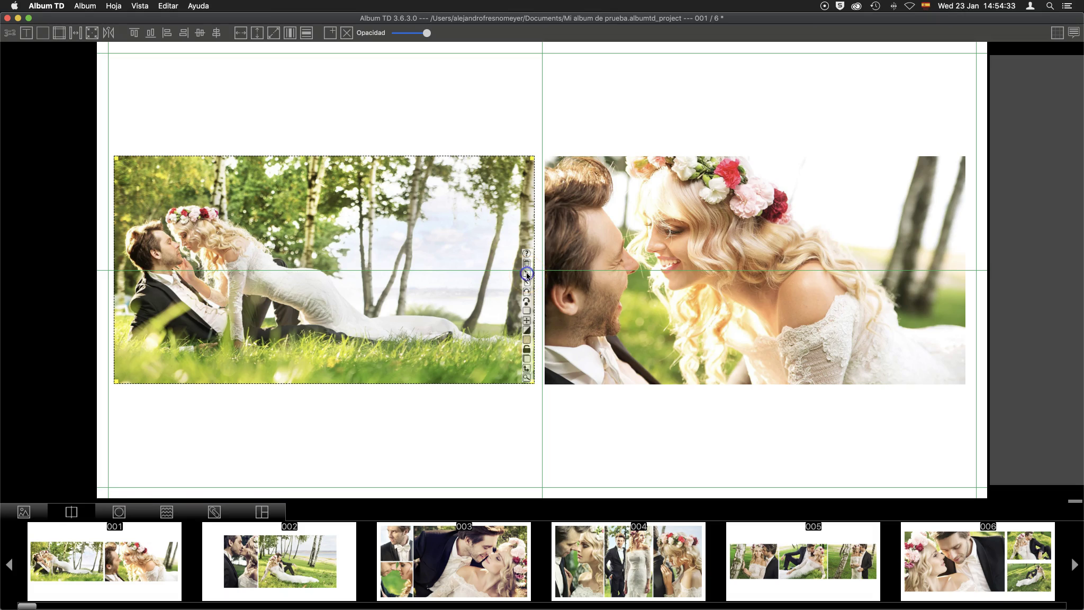
left_click(527, 273)
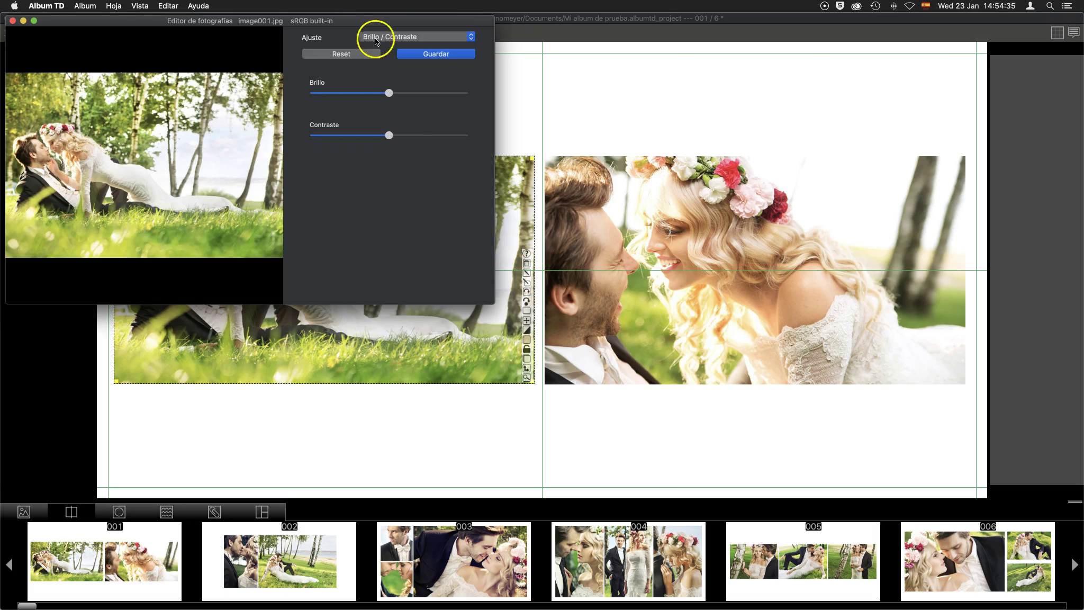
left_click(391, 37)
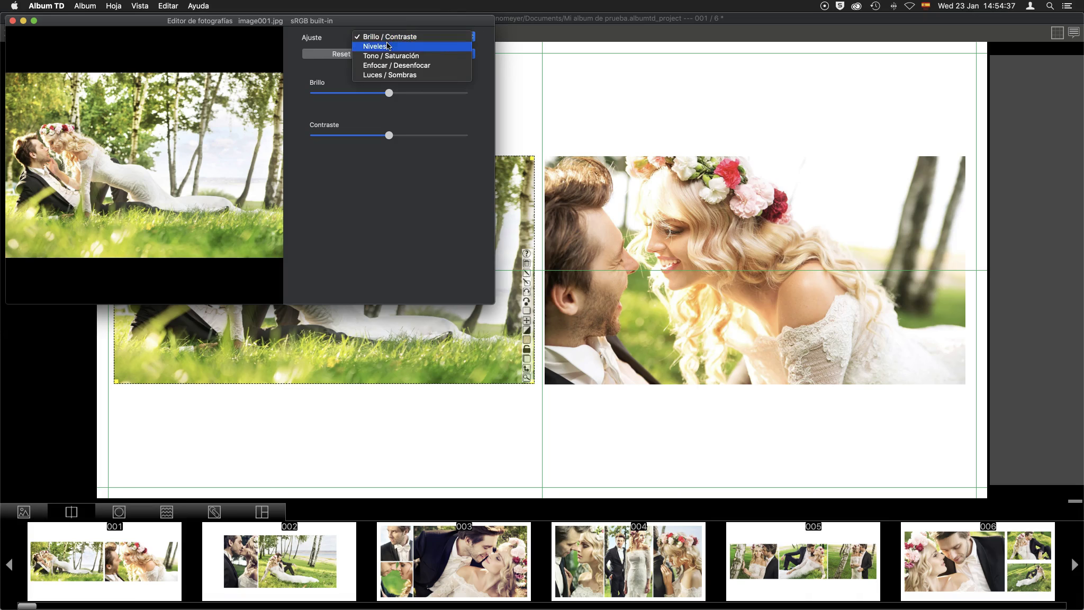
left_click(388, 47)
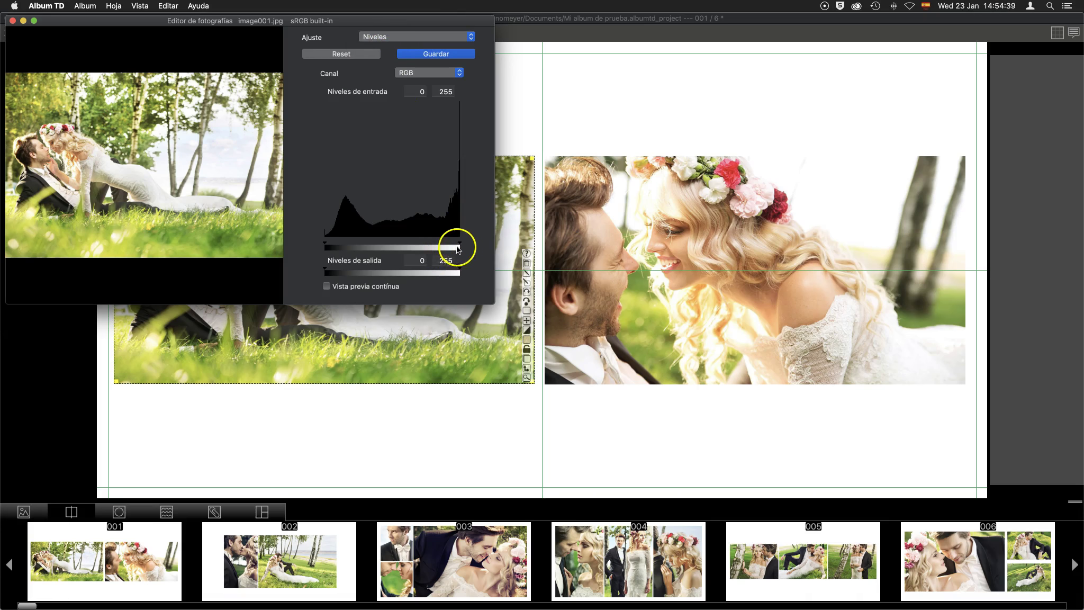
left_click_drag(460, 245, 437, 244)
left_click(411, 35)
left_click(409, 46)
left_click_drag(389, 110, 341, 110)
left_click(433, 36)
left_click(408, 53)
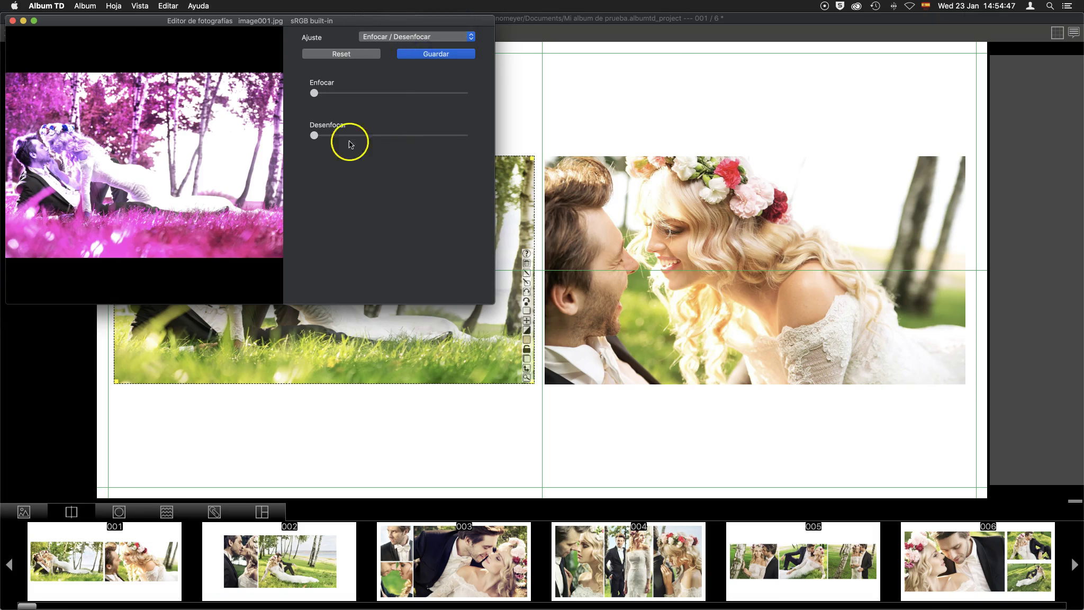
left_click(435, 35)
left_click(418, 47)
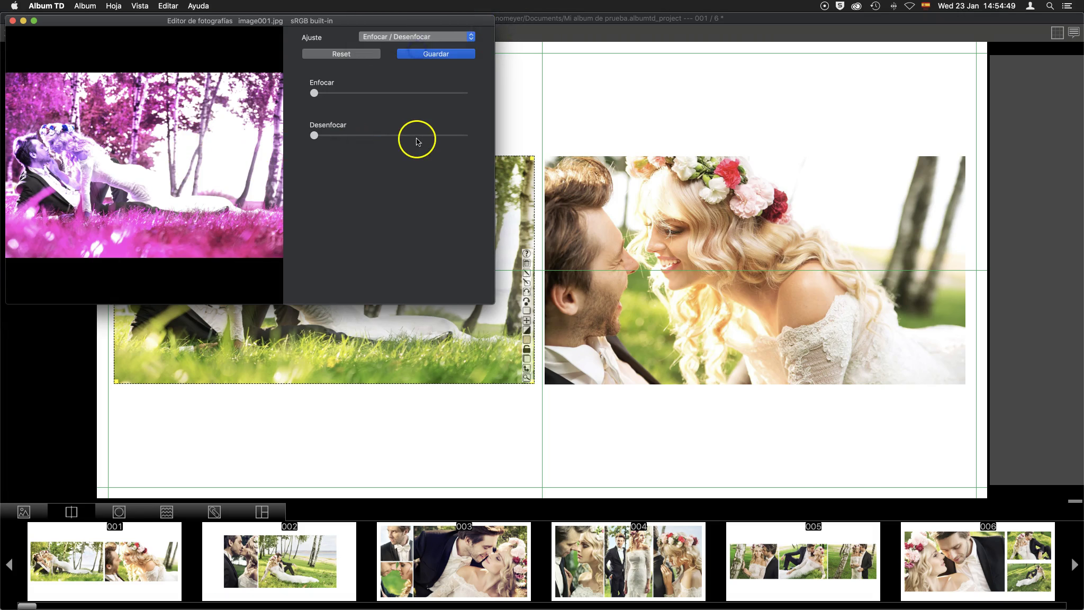
mouse_move(388, 91)
left_mouse_down()
mouse_move(378, 92)
mouse_move(432, 91)
left_mouse_up()
mouse_move(389, 133)
left_mouse_down()
mouse_move(349, 134)
mouse_move(439, 140)
left_mouse_up()
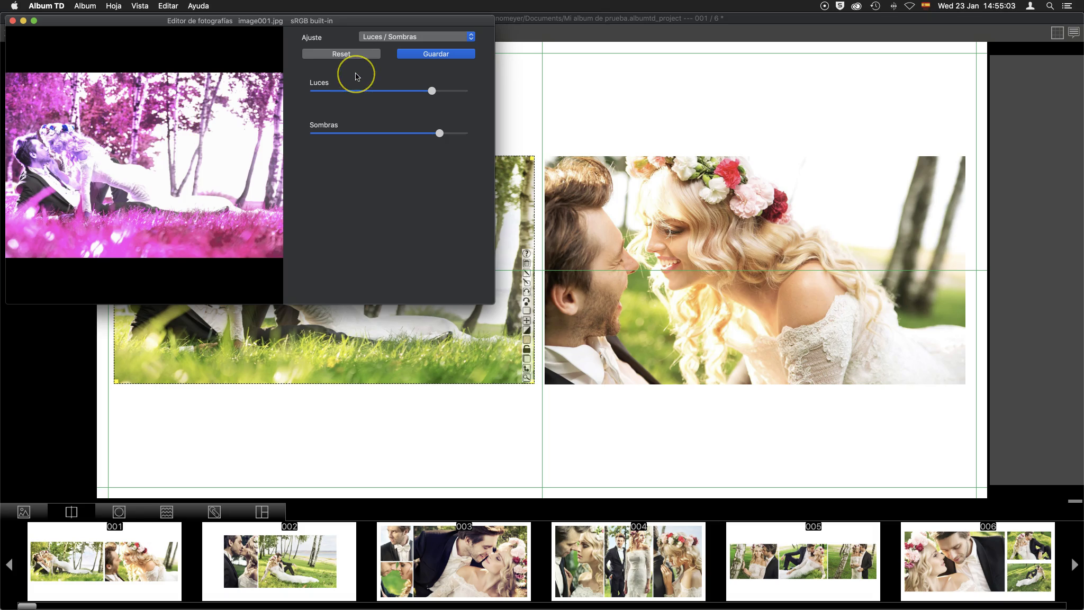
left_click(341, 54)
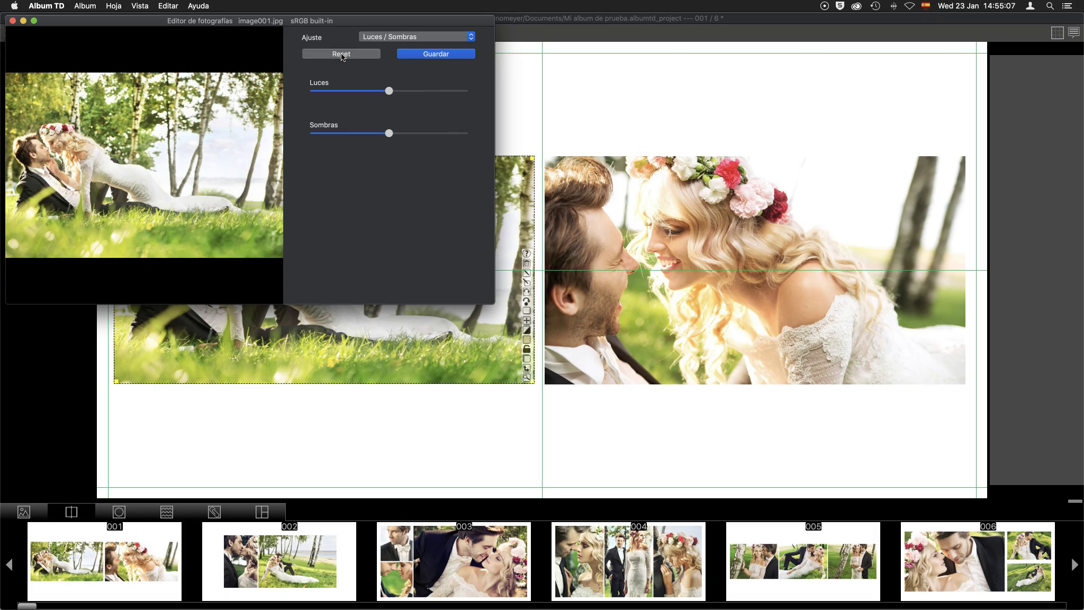
left_click(12, 20)
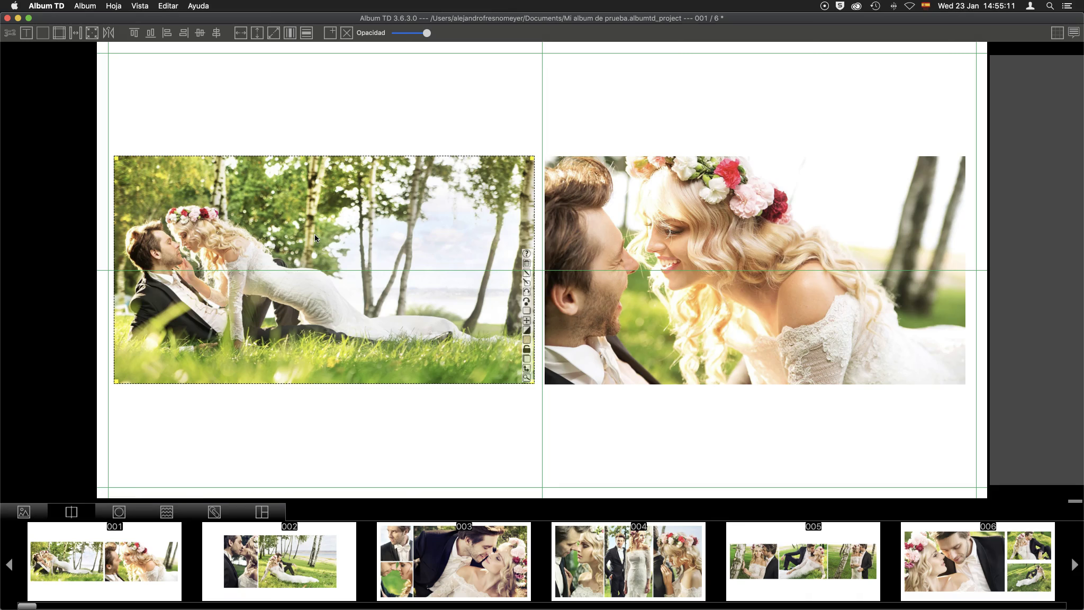
left_click(262, 512)
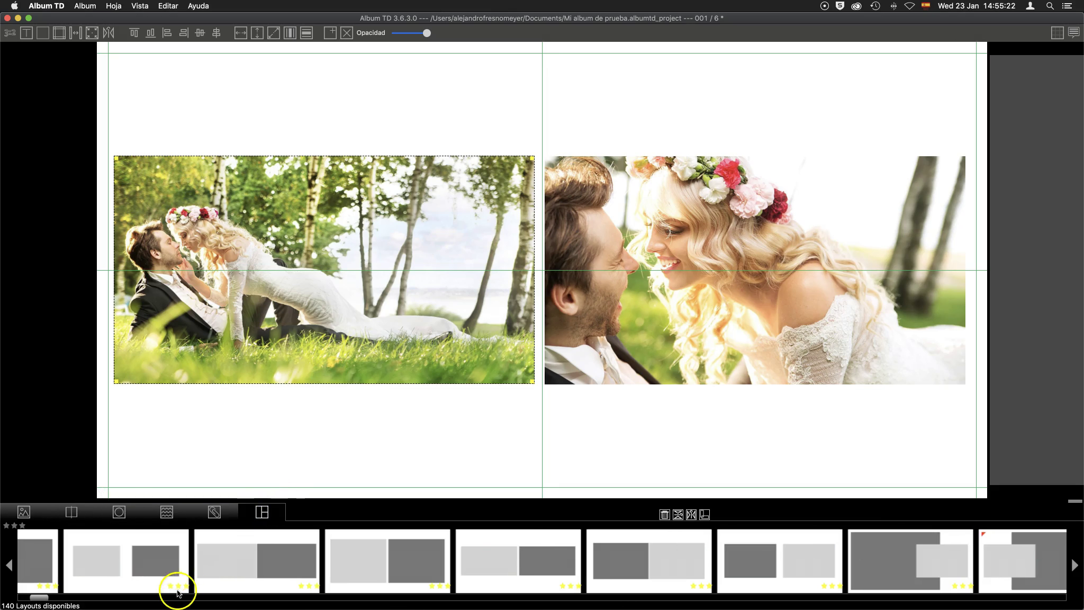
scroll(550, 588, "right", 2)
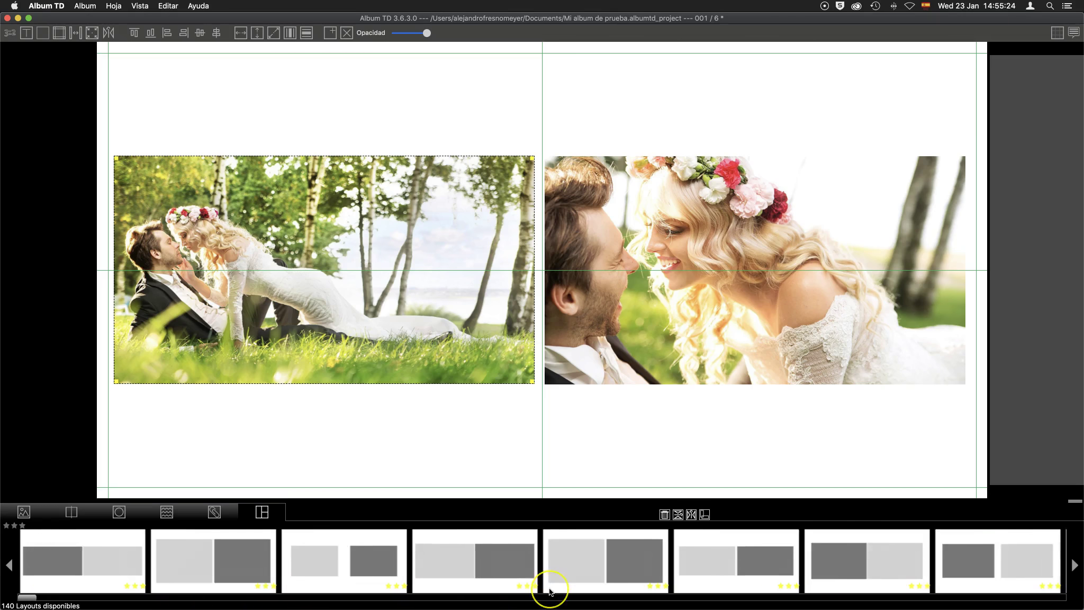
scroll(550, 587, "right", 2)
scroll(551, 587, "right", 2)
scroll(550, 587, "right", 2)
scroll(551, 588, "right", 2)
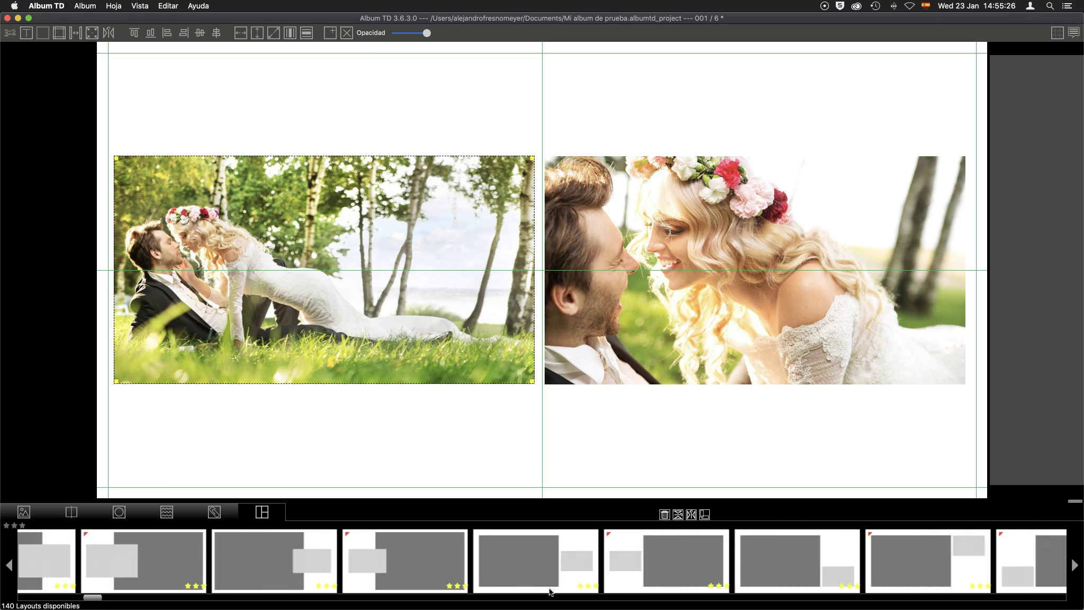
scroll(551, 587, "right", 2)
scroll(550, 587, "right", 2)
scroll(550, 591, "right", 2)
scroll(551, 592, "right", 2)
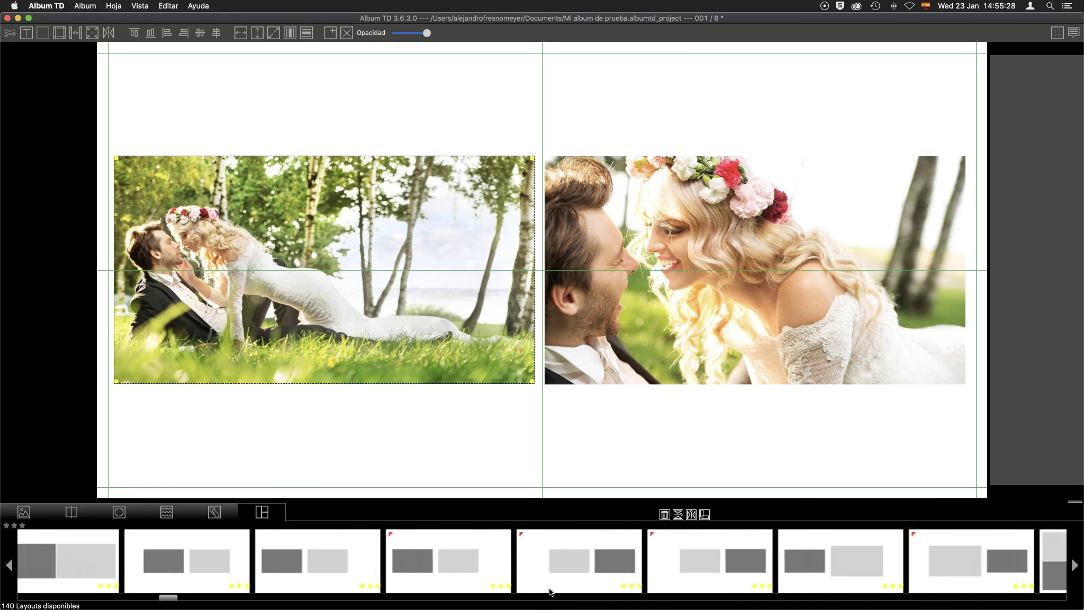
scroll(551, 592, "right", 2)
scroll(551, 591, "right", 2)
scroll(550, 591, "right", 2)
scroll(550, 592, "right", 2)
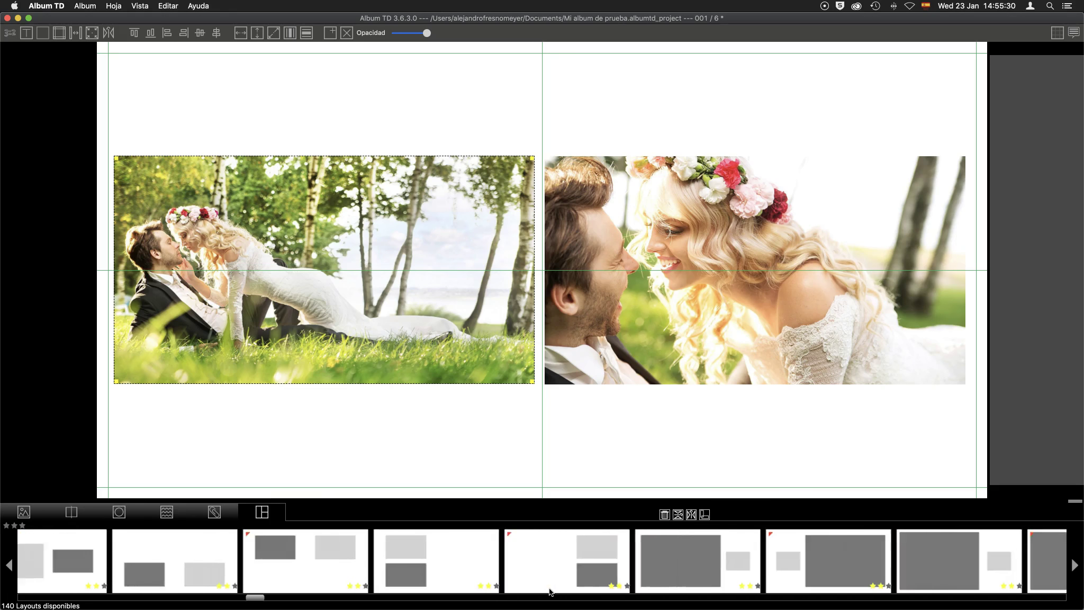
scroll(551, 591, "right", 2)
scroll(550, 591, "right", 2)
scroll(551, 591, "right", 2)
scroll(550, 591, "right", 2)
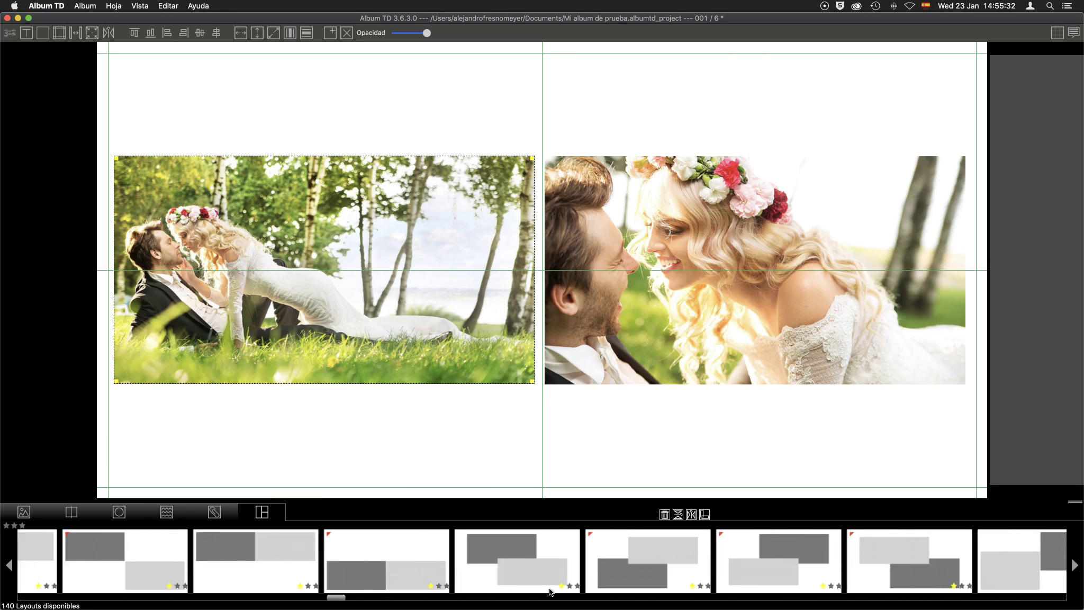
scroll(545, 587, "right", 1)
left_click_drag(537, 581, 130, 588)
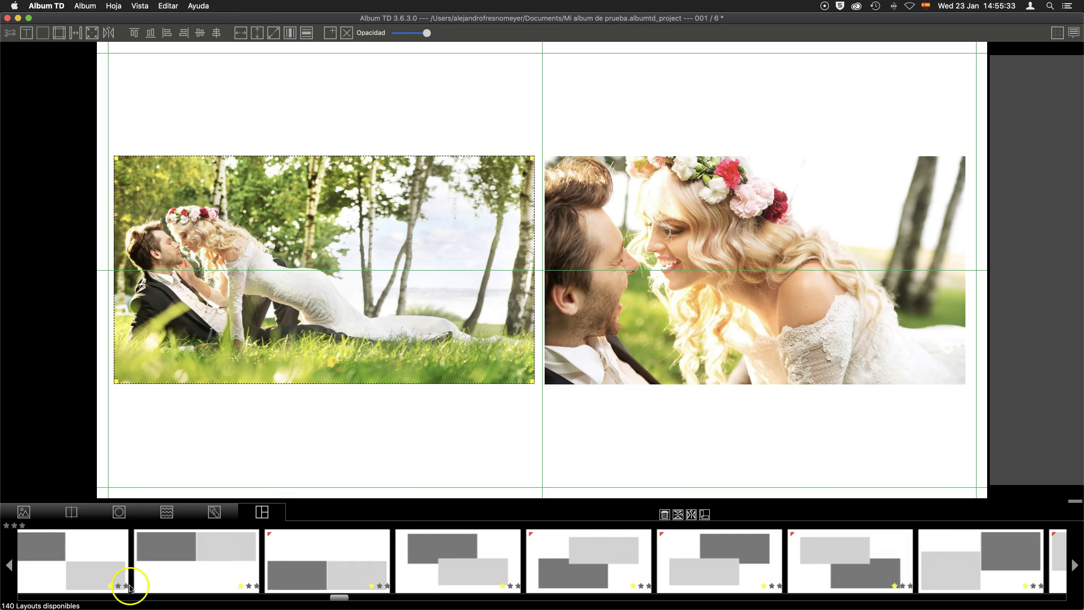
left_click(21, 525)
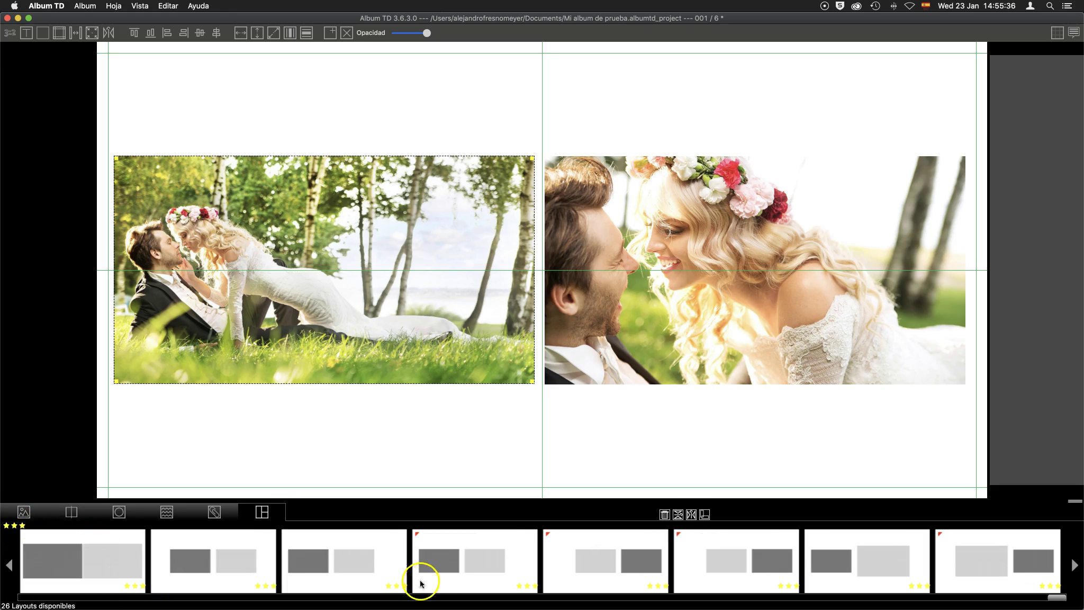
left_click(13, 527)
left_click(7, 526)
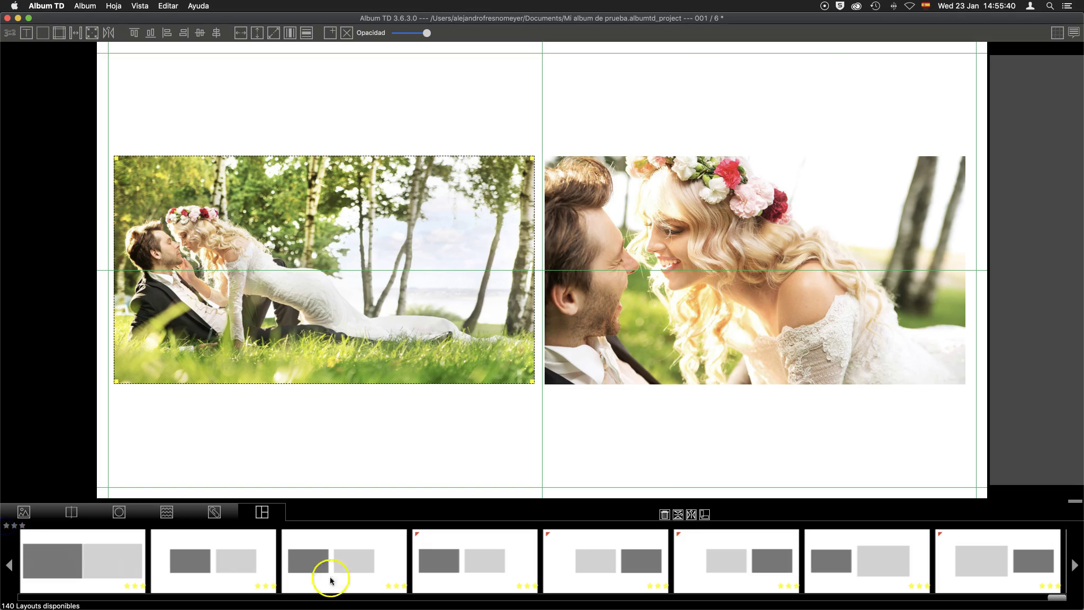
scroll(379, 583, "right", 2)
scroll(384, 582, "right", 3)
scroll(384, 582, "right", 2)
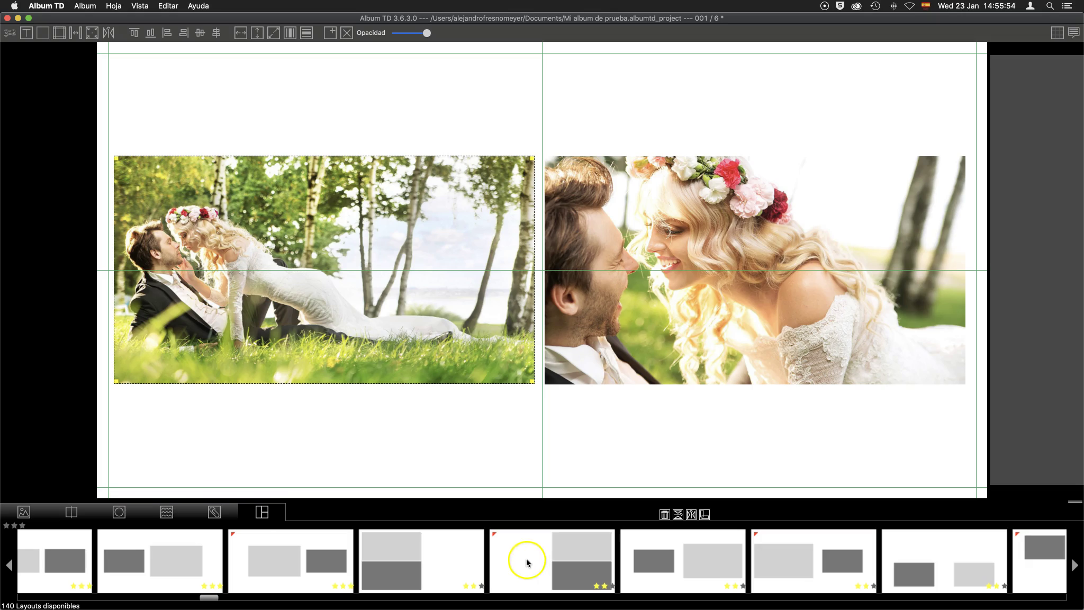
left_click(692, 514)
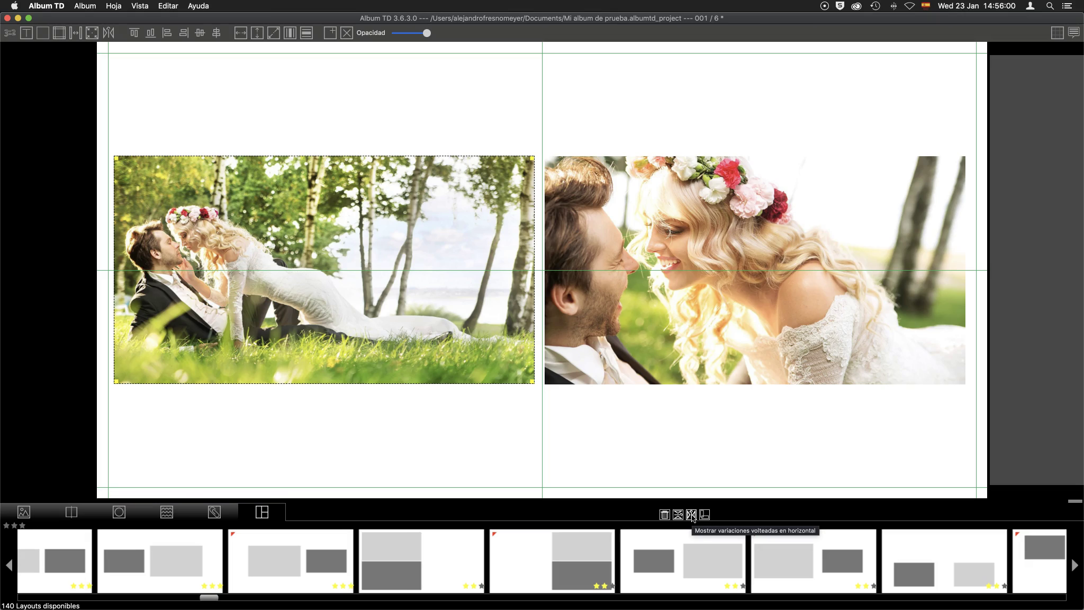
Hide flipped layout variations (59 layouts left) and toggle the orientation filter back
left_click(678, 514)
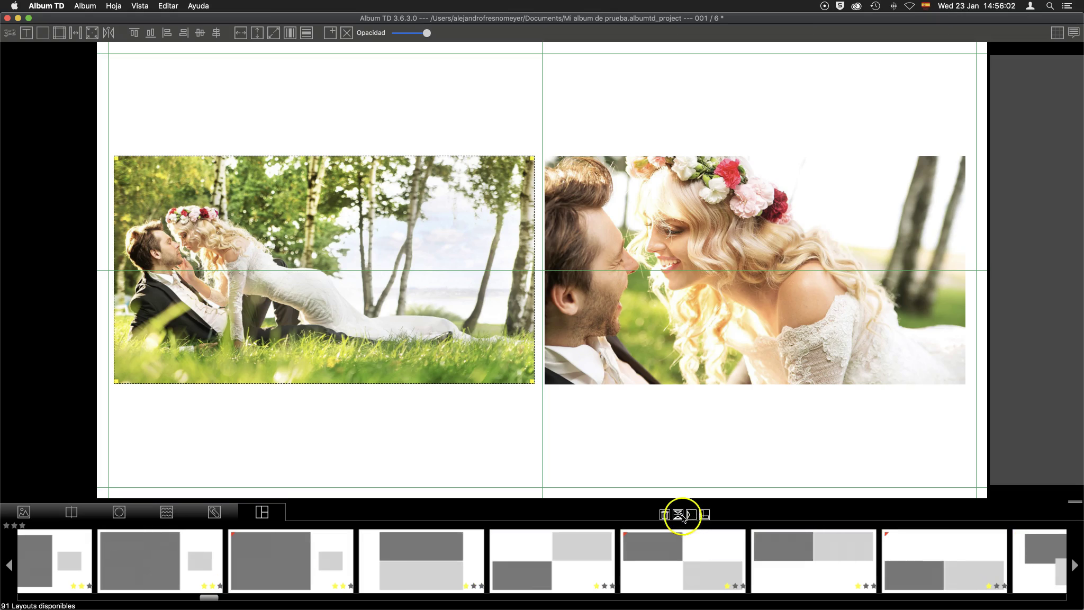
left_click(678, 515)
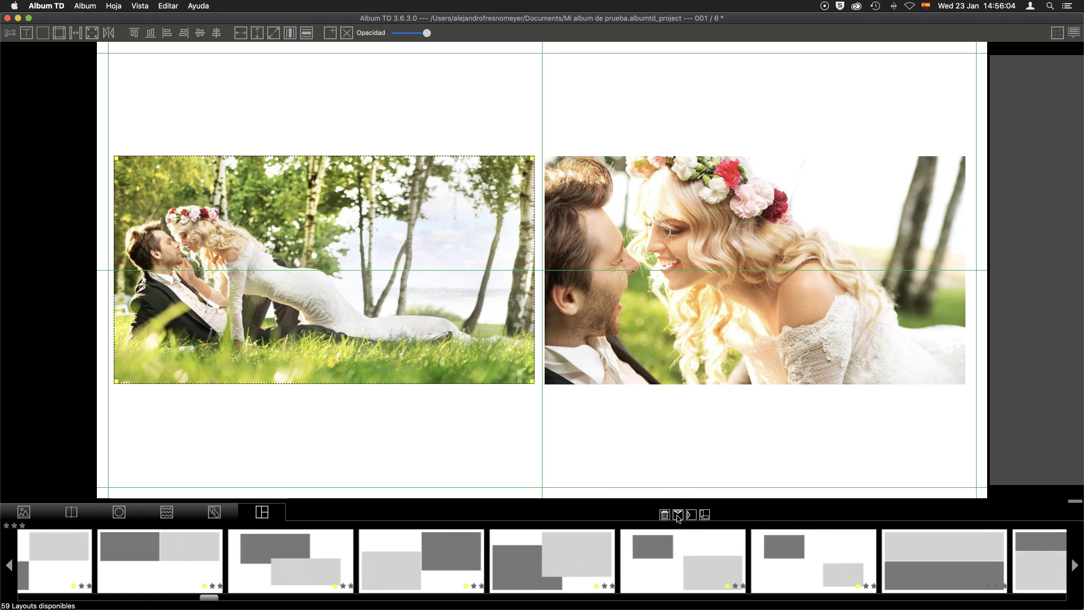
left_click(704, 514)
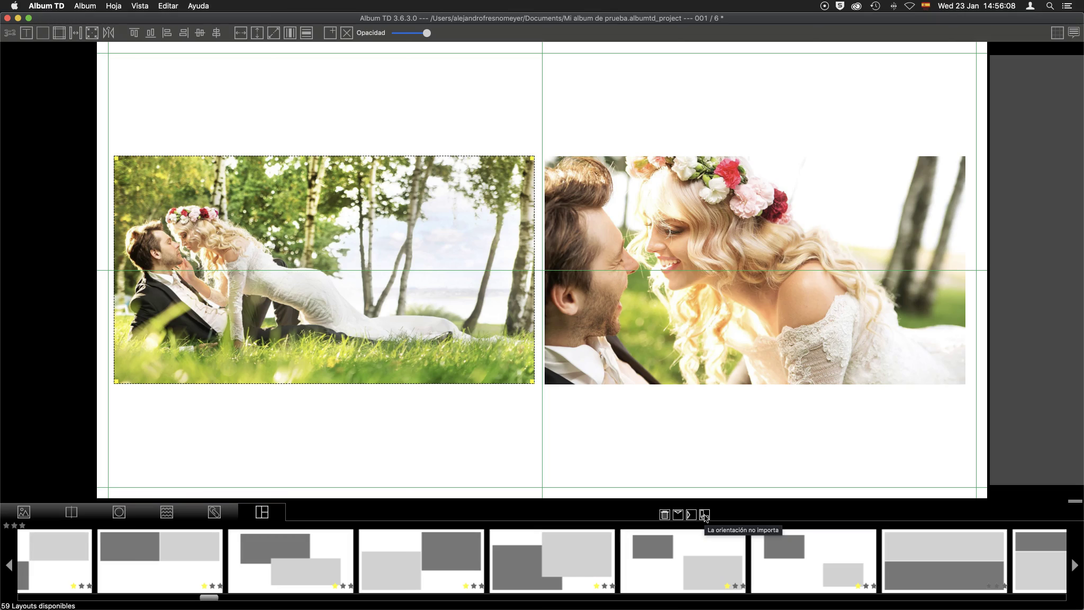
left_click(704, 514)
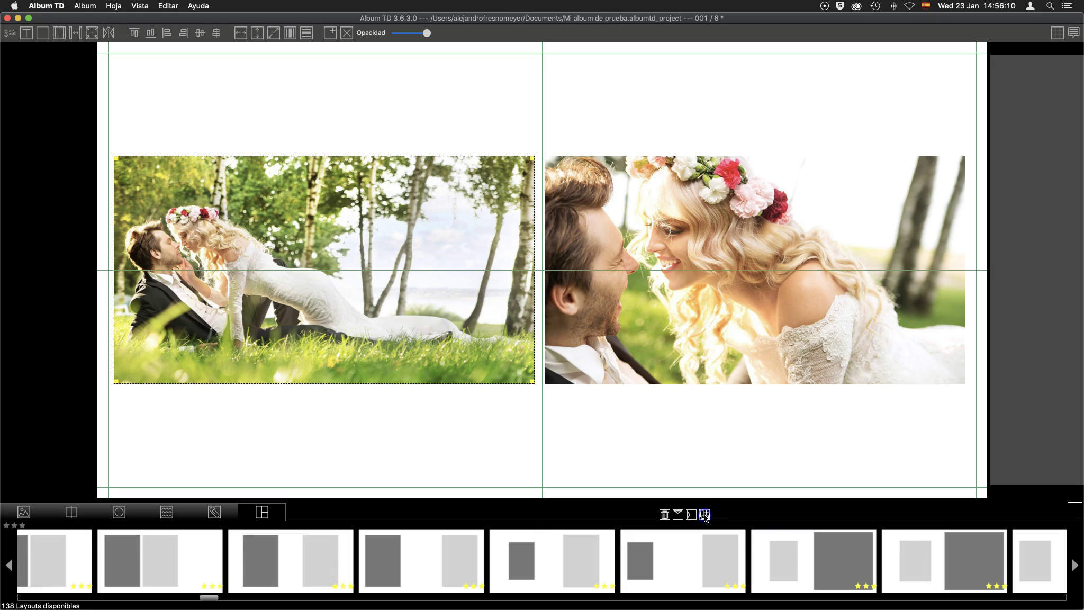
left_click(705, 515)
Browse the layouts, then show all 140 layouts including flipped variations
scroll(517, 569, "left", 5)
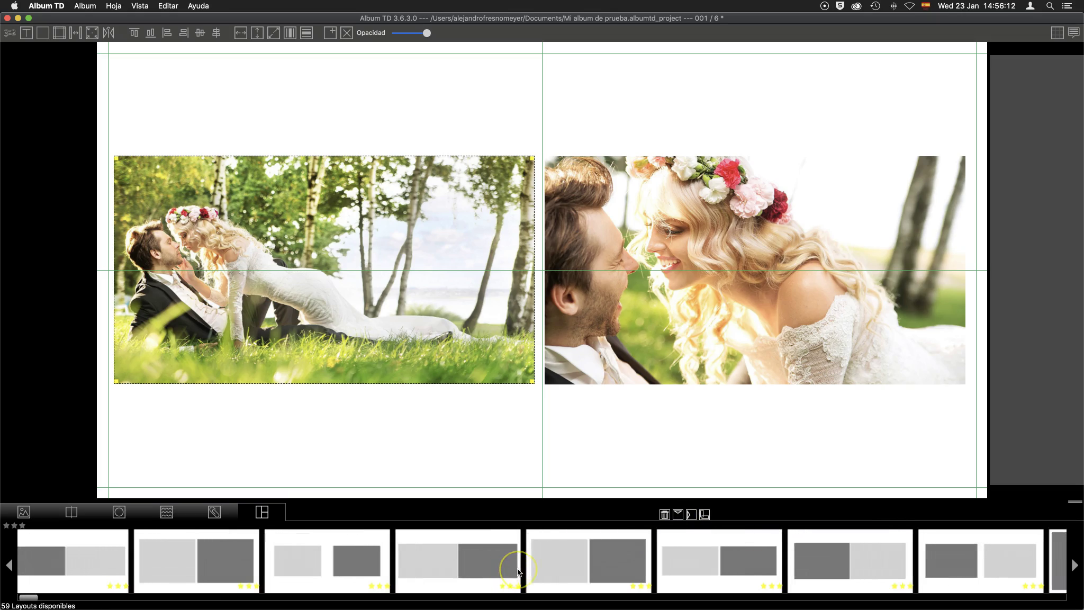
scroll(517, 568, "left", 3)
scroll(518, 568, "right", 3)
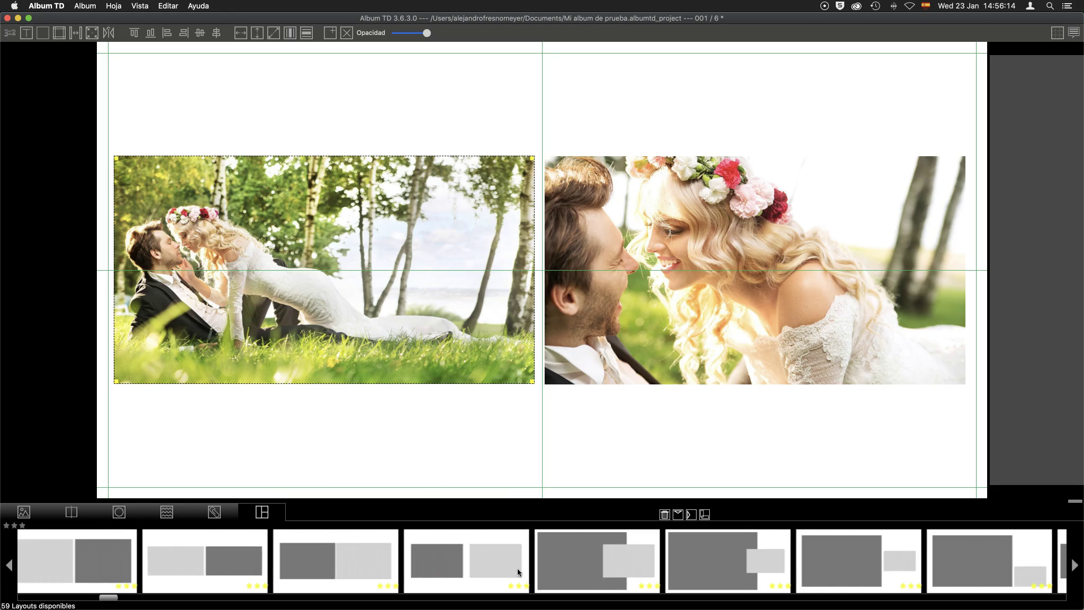
left_click(370, 564)
scroll(318, 561, "left", 3)
scroll(222, 556, "left", 4)
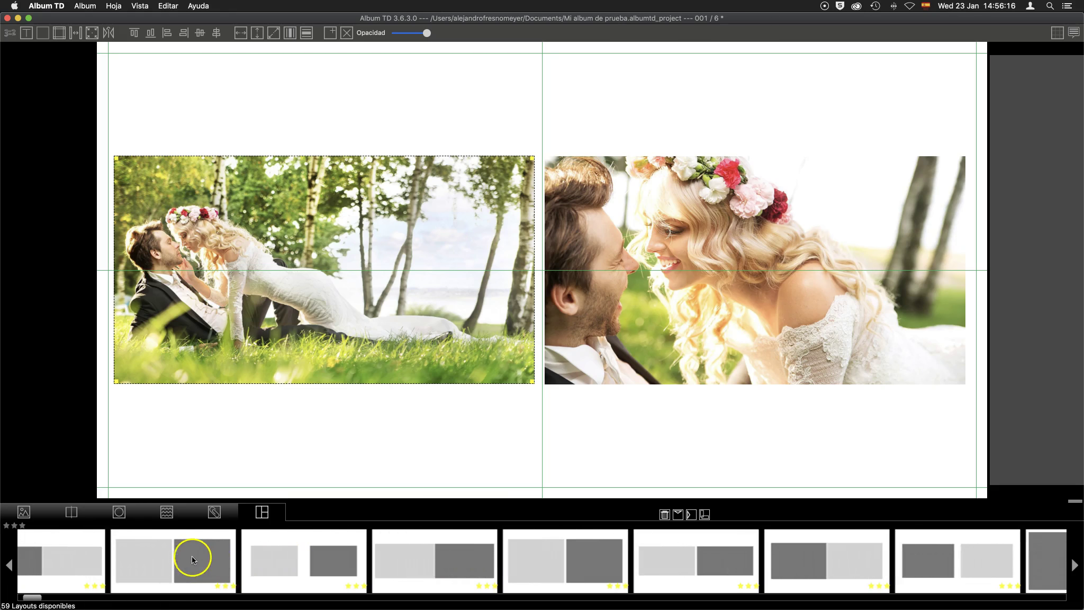
left_click(678, 514)
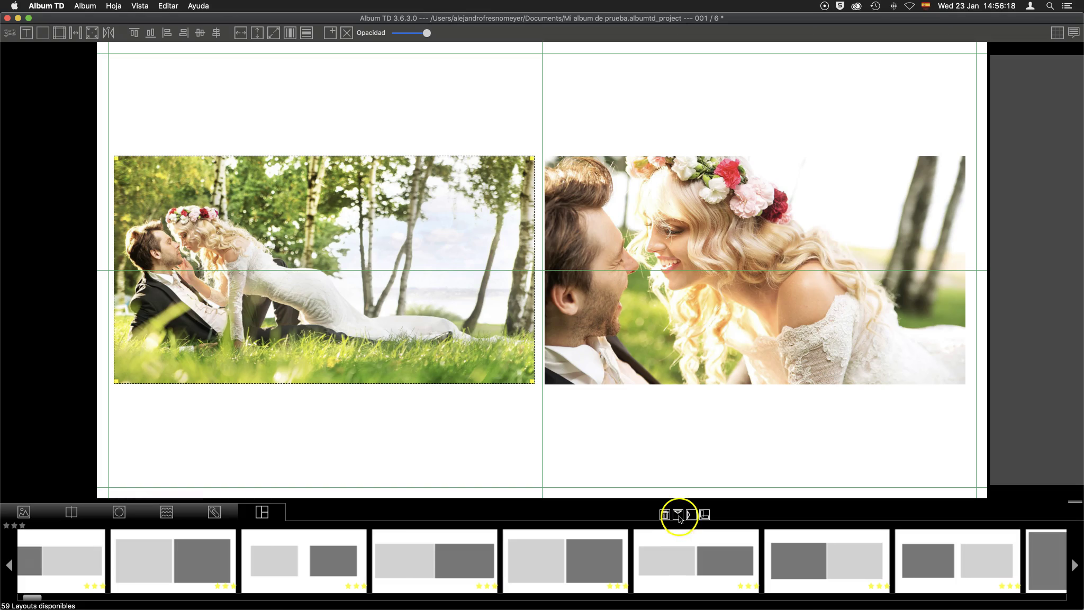
left_click(690, 514)
Scroll through the 140 layouts, then show the album's 16 photos in the bottom strip
left_click_drag(460, 568, 403, 567)
scroll(402, 564, "right", 1)
scroll(402, 563, "right", 1)
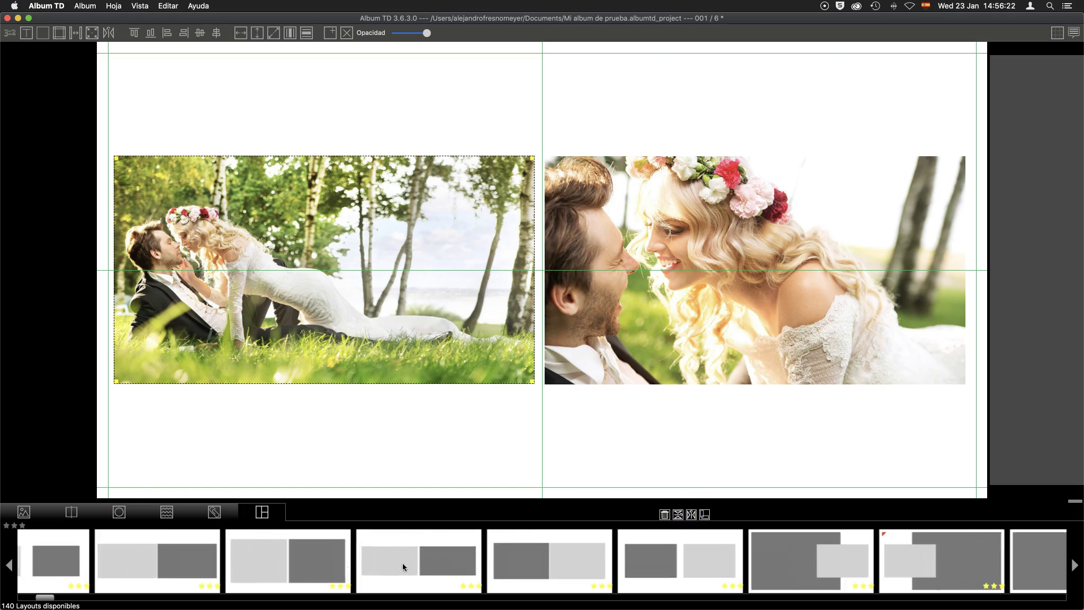
scroll(402, 564, "right", 1)
scroll(402, 564, "right", 1)
scroll(402, 563, "right", 1)
scroll(402, 564, "right", 1)
scroll(402, 563, "right", 1)
scroll(402, 564, "right", 1)
scroll(403, 563, "left", 2)
scroll(403, 564, "left", 1)
left_click(23, 511)
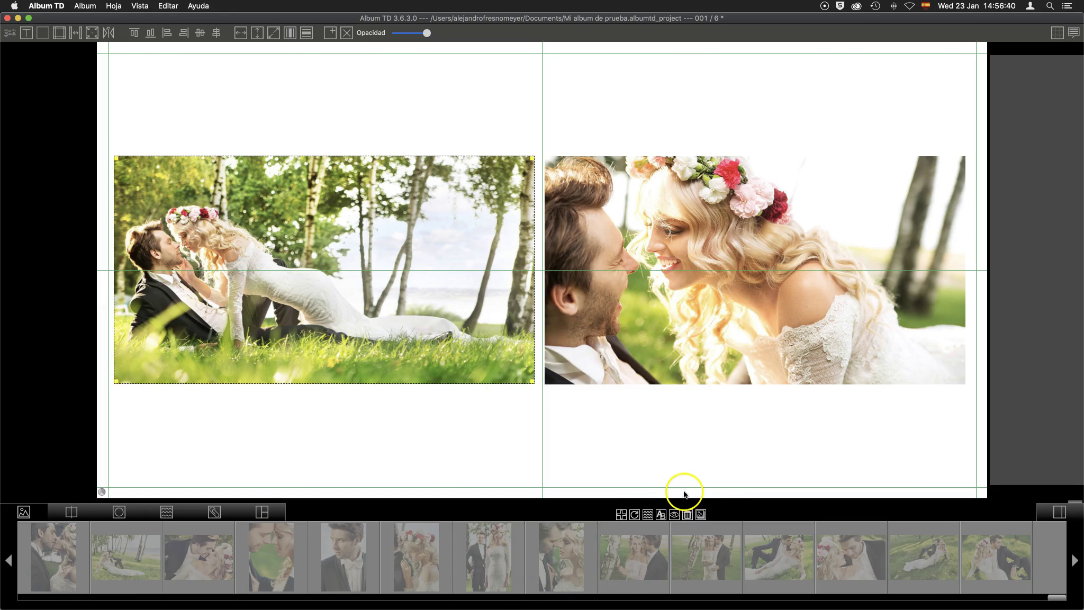
mouse_move(701, 514)
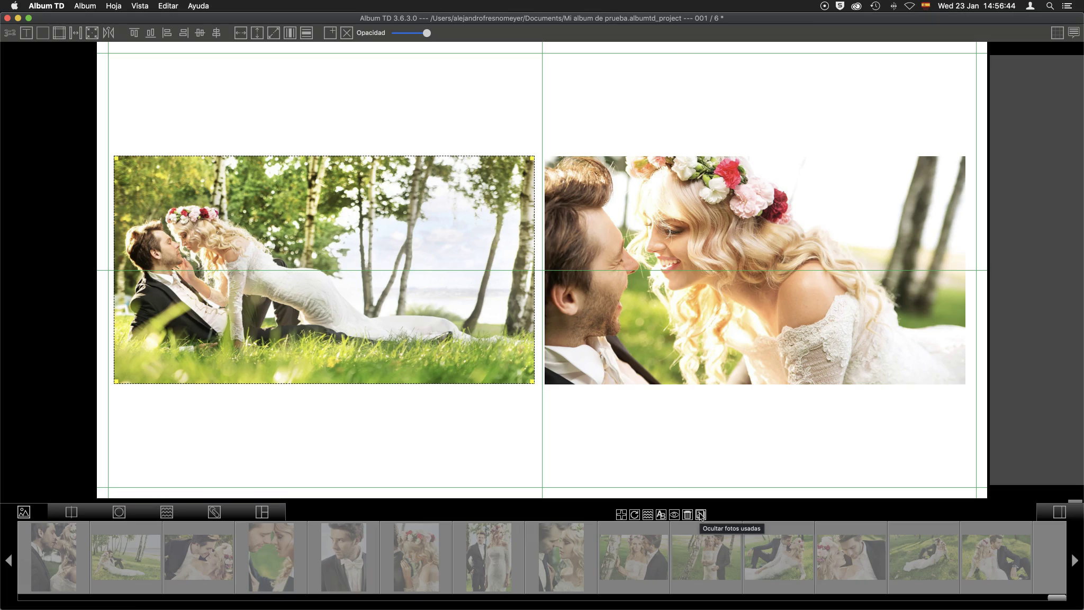
Toggle Hide used photos, large previews and the sort order in the Images strip
left_click(700, 514)
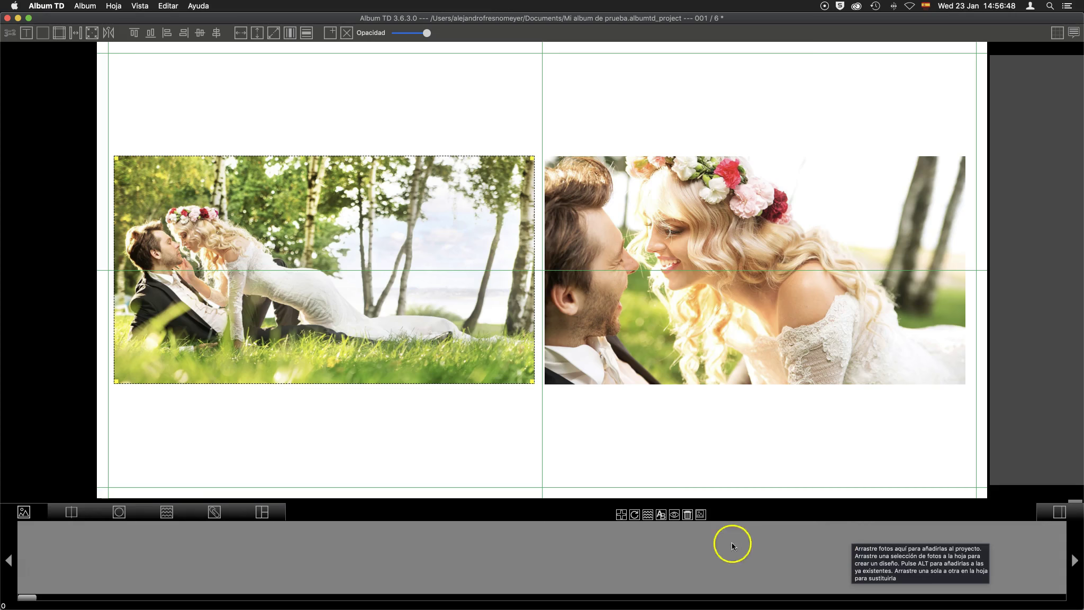
left_click(701, 514)
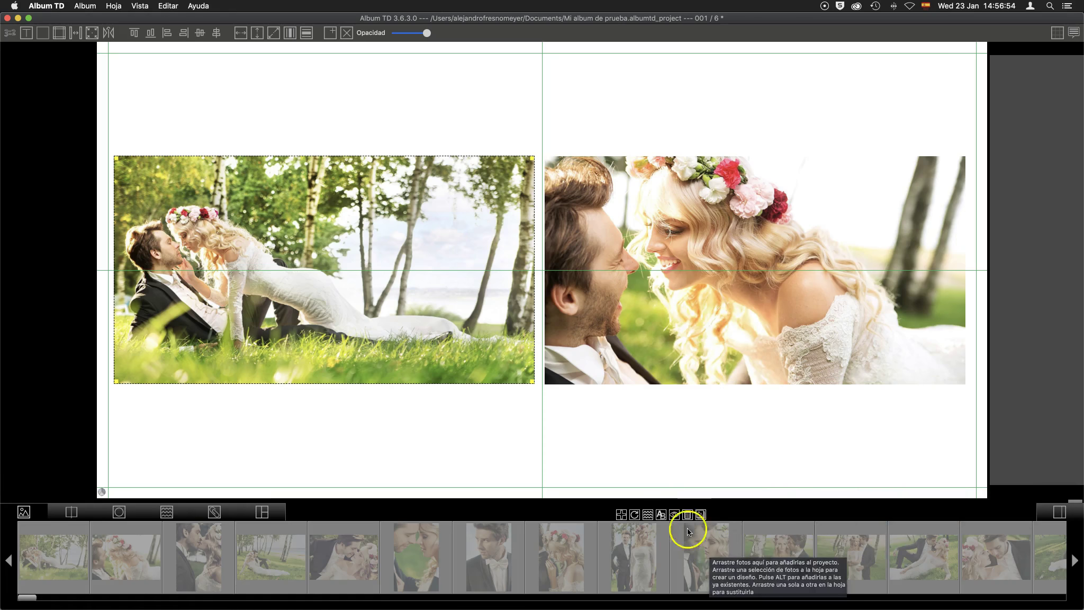
left_click(674, 515)
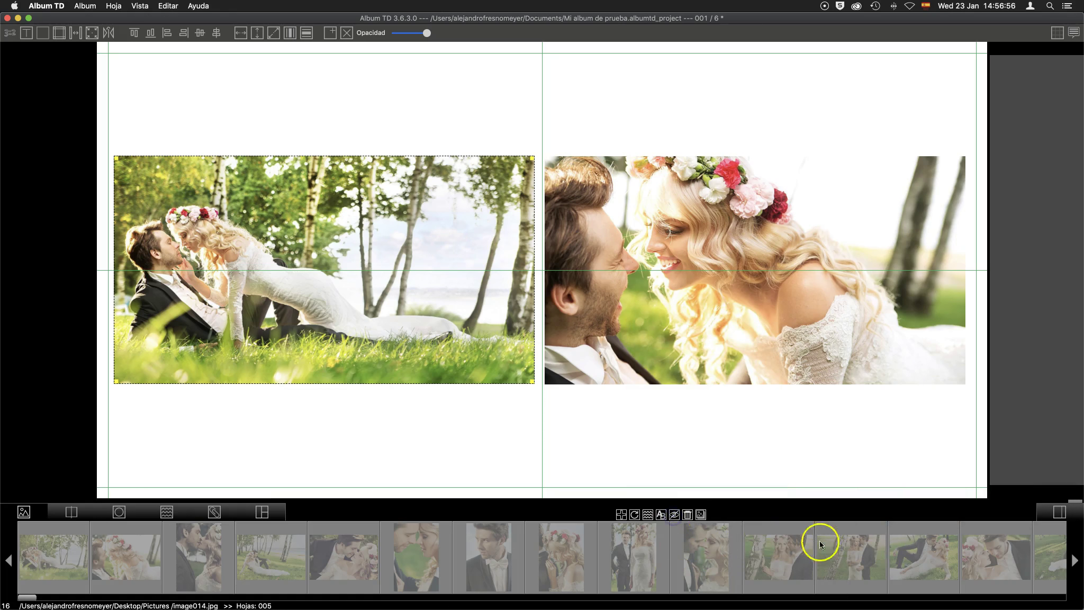
left_click(661, 515)
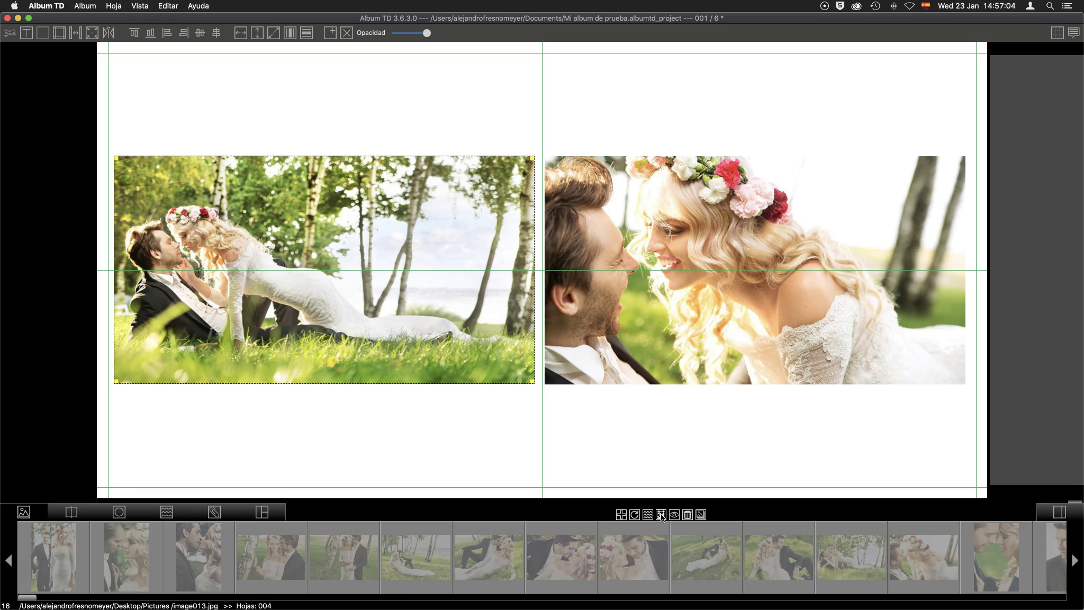
left_click(662, 514)
Set image012.jpg, the groom kissing the bride in the grass, as the spread background
left_click(657, 514)
left_click(633, 546)
left_click(796, 548)
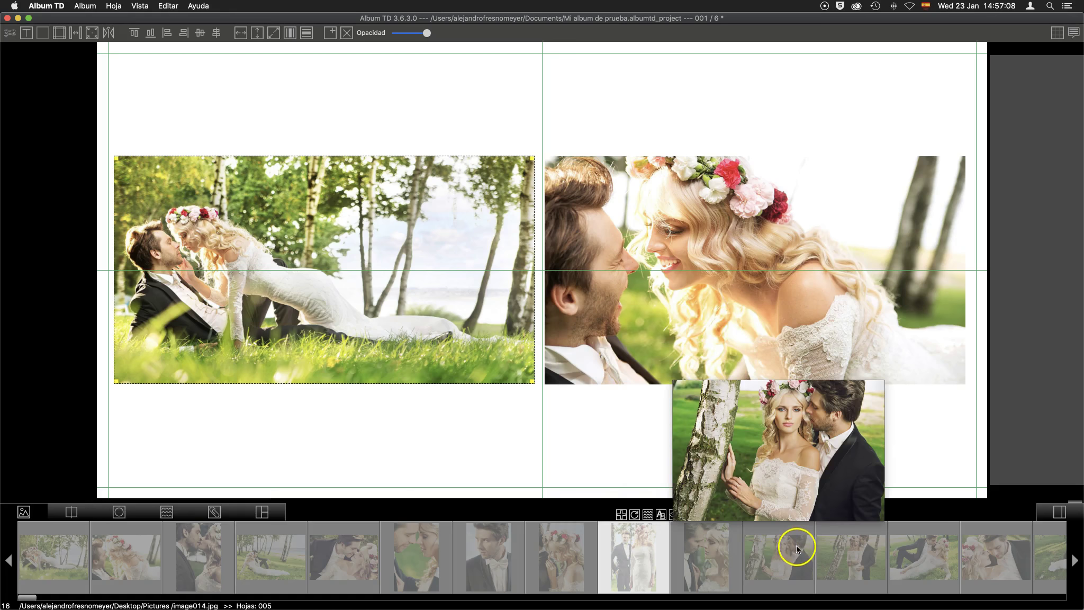
left_click(930, 554)
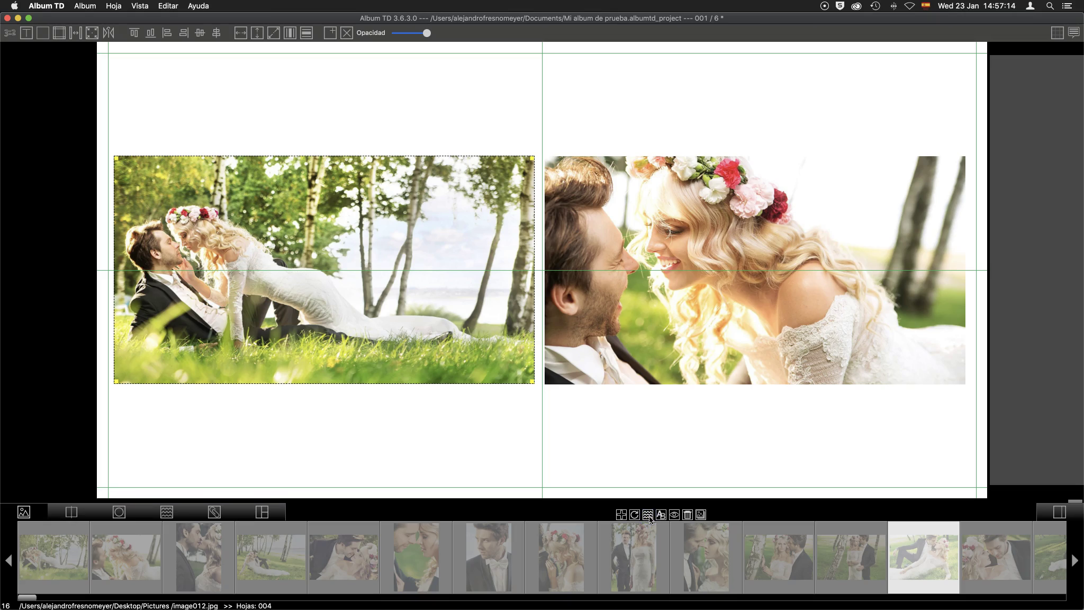
left_click(650, 517)
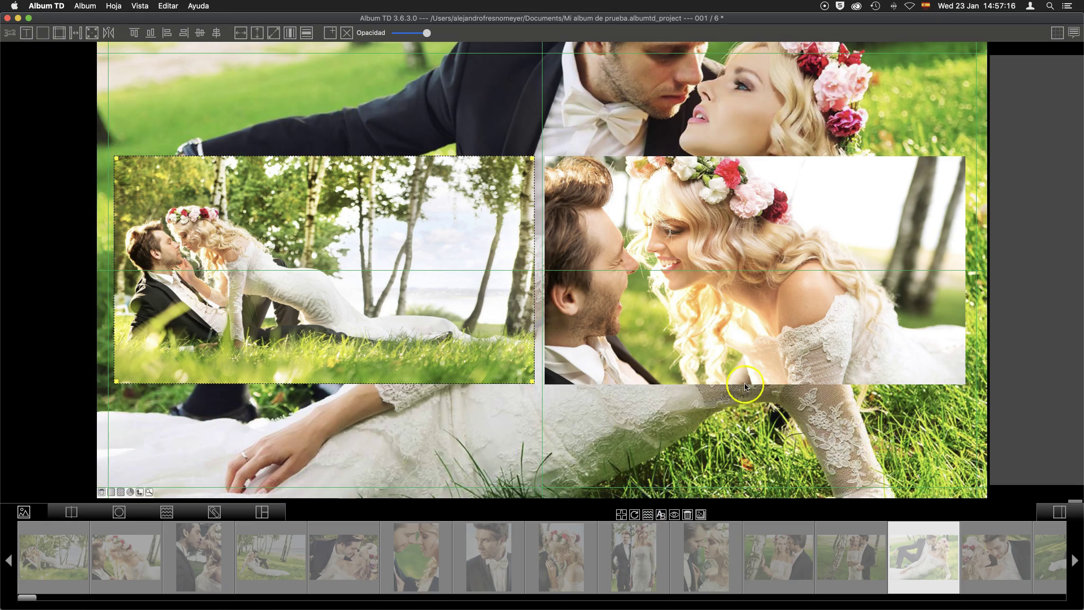
Move the birch-grove photo lower, the close-up to the upper left, and shift the background down
left_click(348, 259)
left_click_drag(322, 252, 323, 333)
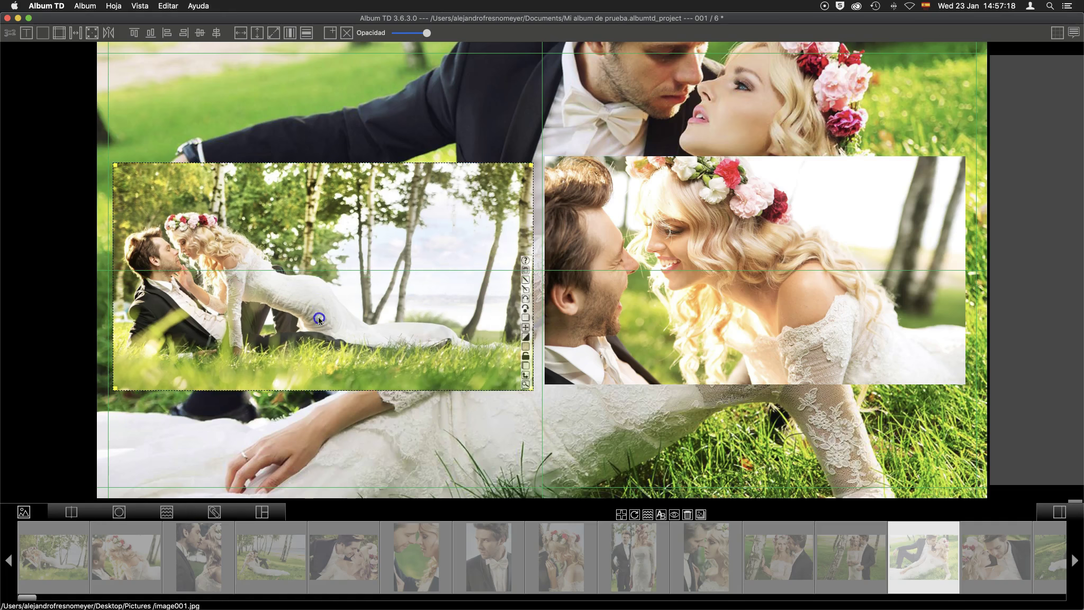
left_click_drag(572, 230, 351, 142)
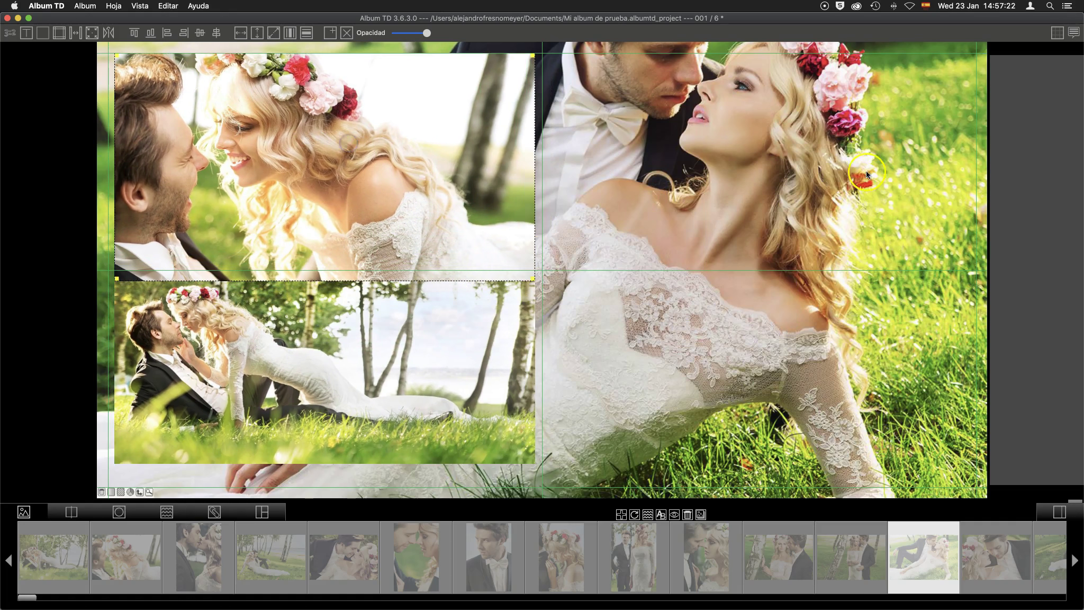
left_click_drag(803, 154, 803, 225)
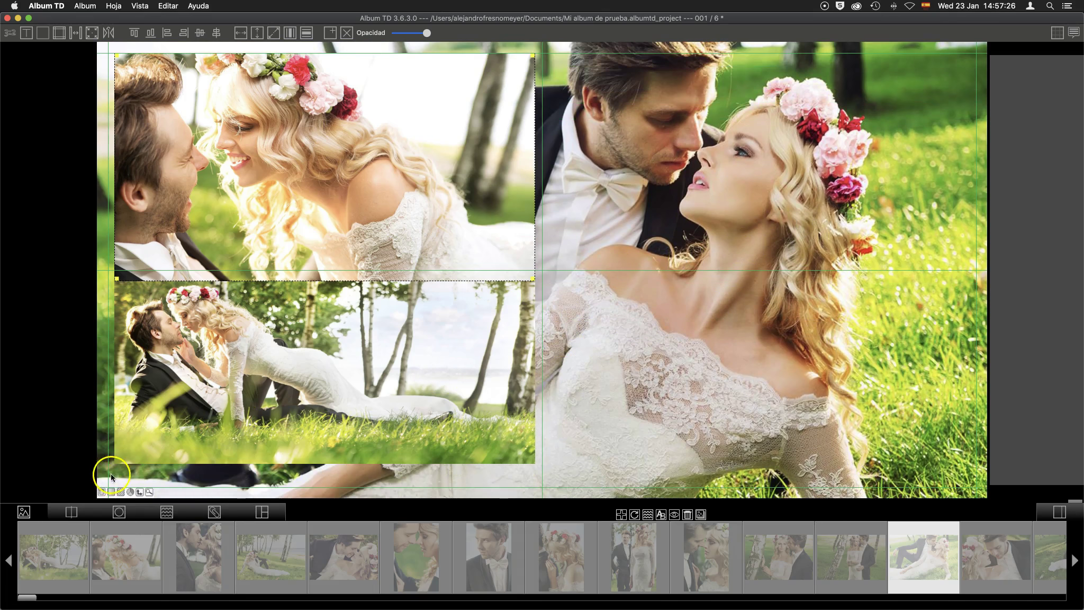
Set the background photo's Opacidad to 59 and apply it
left_click(121, 492)
left_click(240, 415)
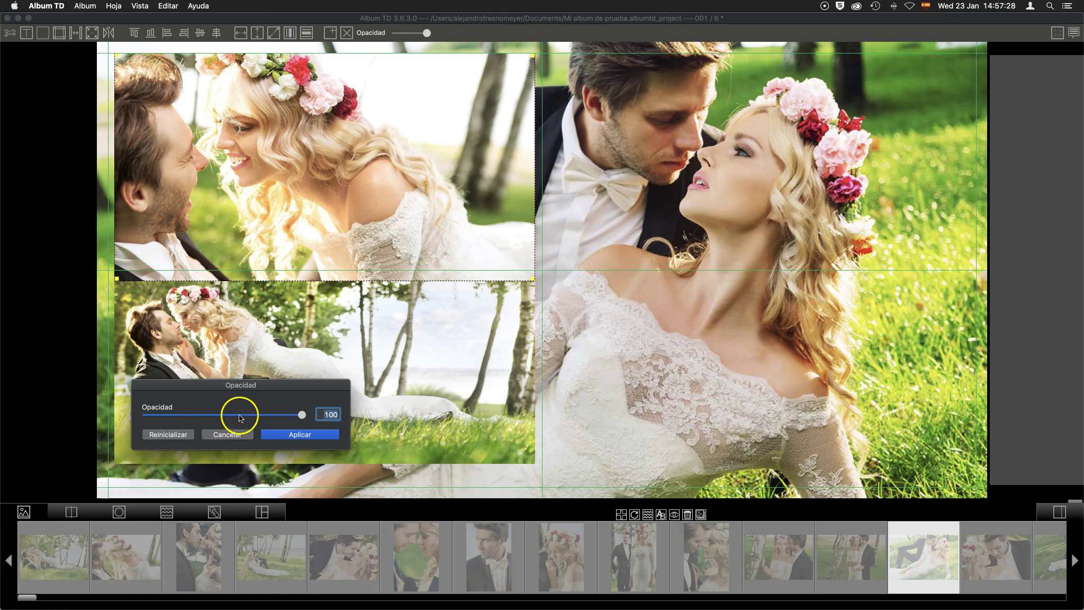
left_click(282, 434)
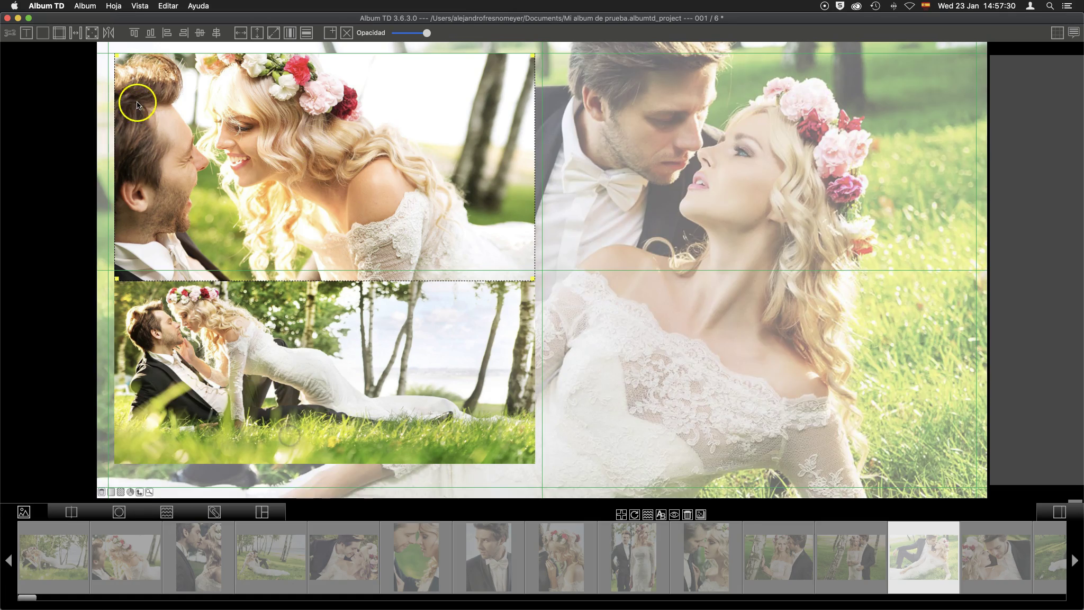
left_click(252, 302)
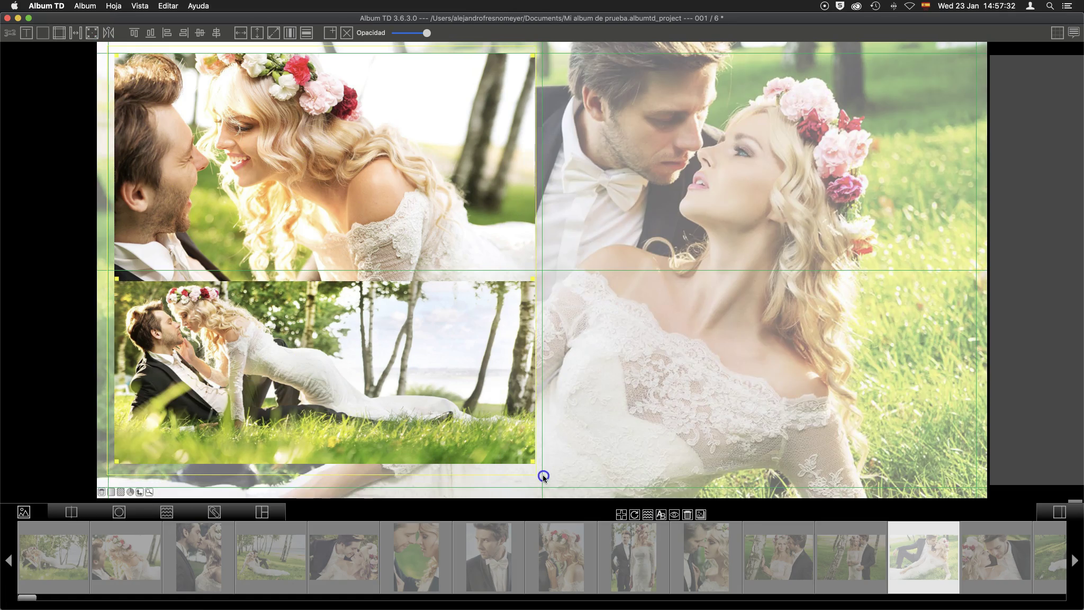
Shrink both left-hand photos together and reposition each one on the left half
mouse_move(554, 476)
left_mouse_down()
mouse_move(76, 37)
mouse_move(161, 106)
left_mouse_up()
mouse_move(324, 167)
left_click(646, 284)
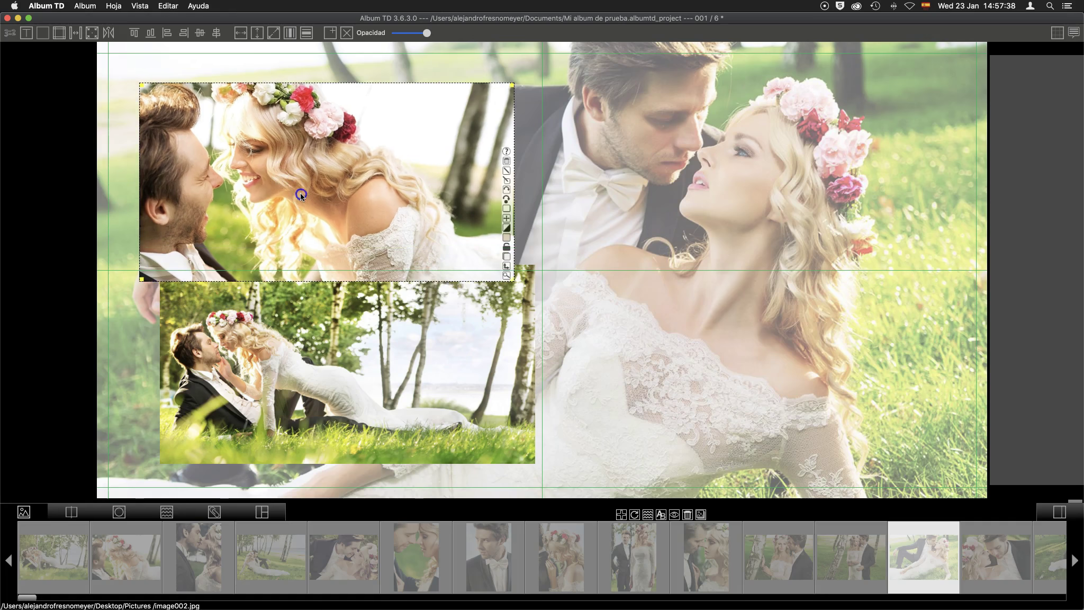
left_click_drag(340, 234, 300, 192)
mouse_move(362, 386)
left_mouse_down()
mouse_move(327, 374)
mouse_move(339, 368)
left_mouse_up()
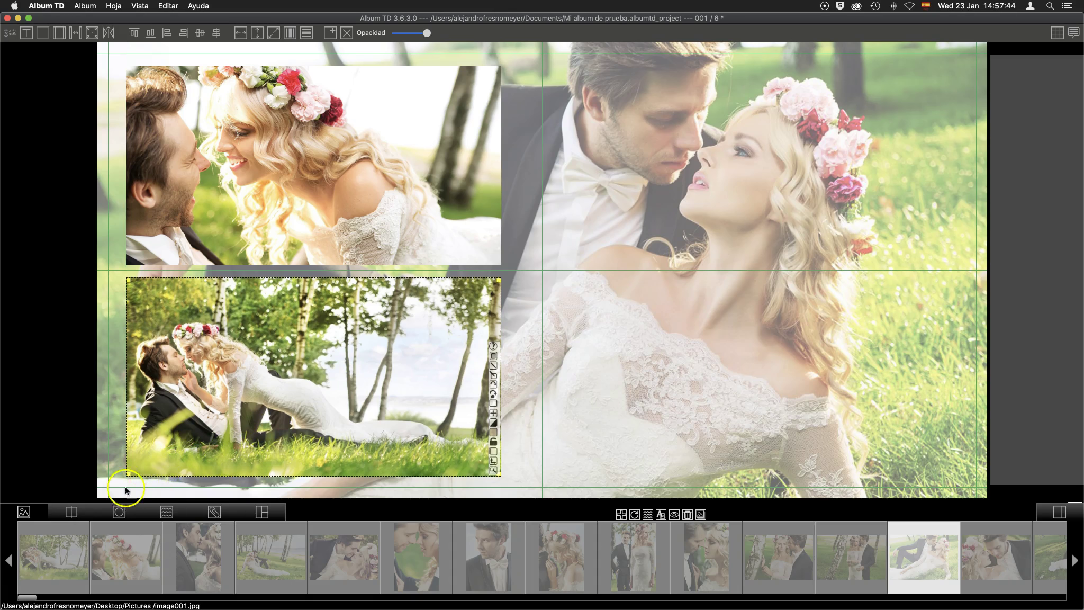
Drag Saturación fully left in Tono y saturación and apply it for a grayscale photo
left_click(112, 492)
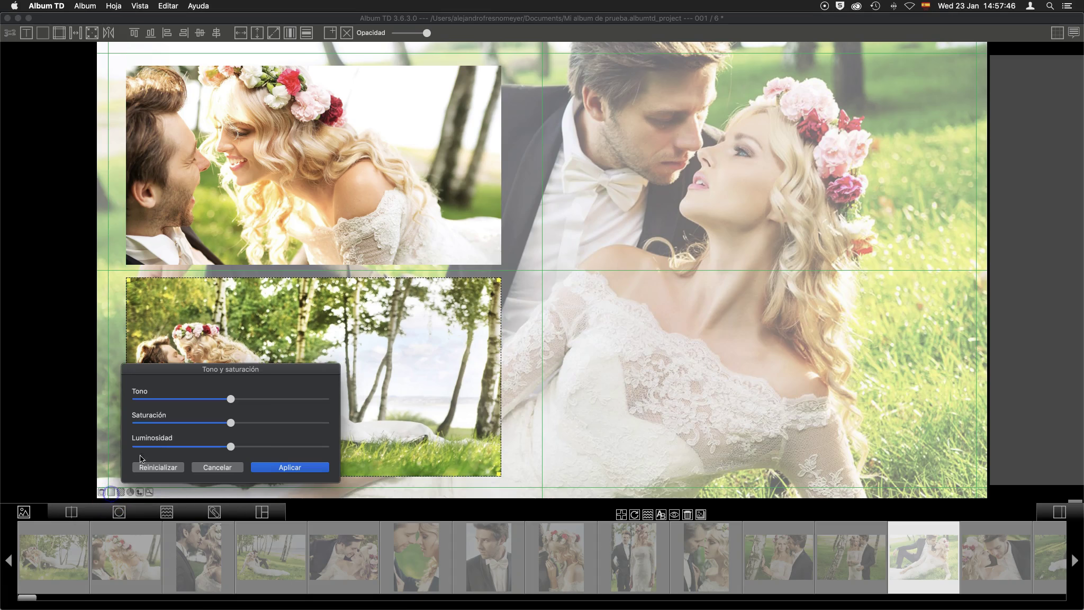
left_click(162, 423)
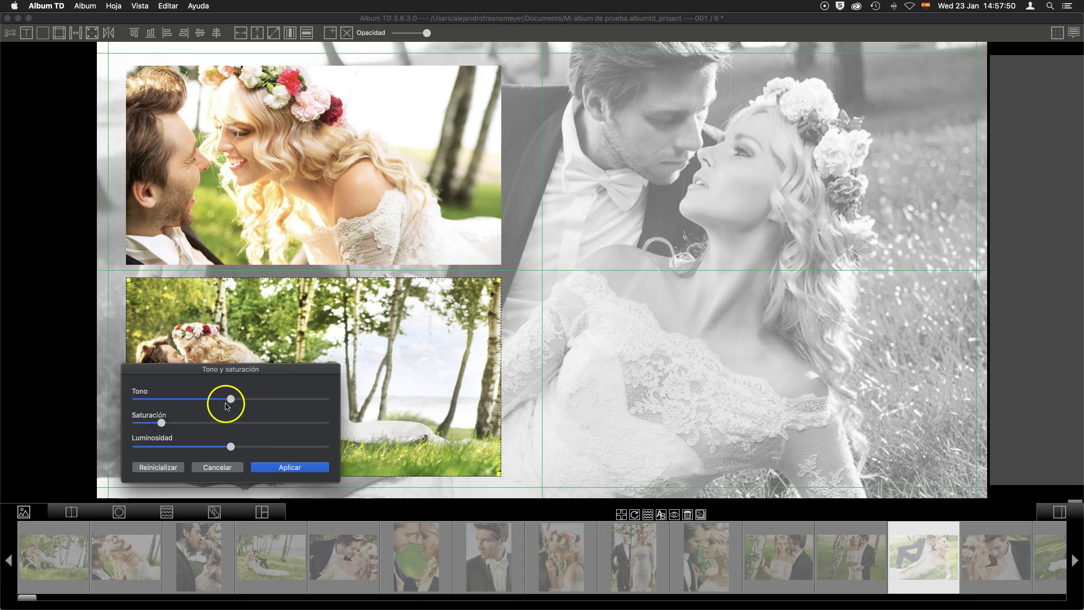
left_click(240, 400)
left_click(290, 467)
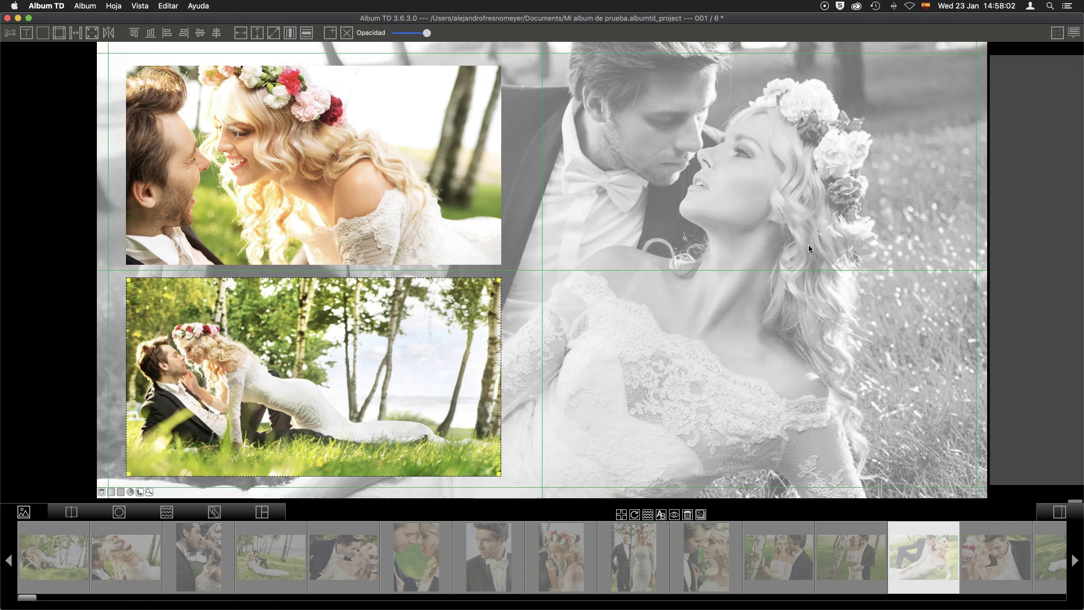
Open the Máscaras library from the Vista menu and place it over the canvas
left_click(140, 73)
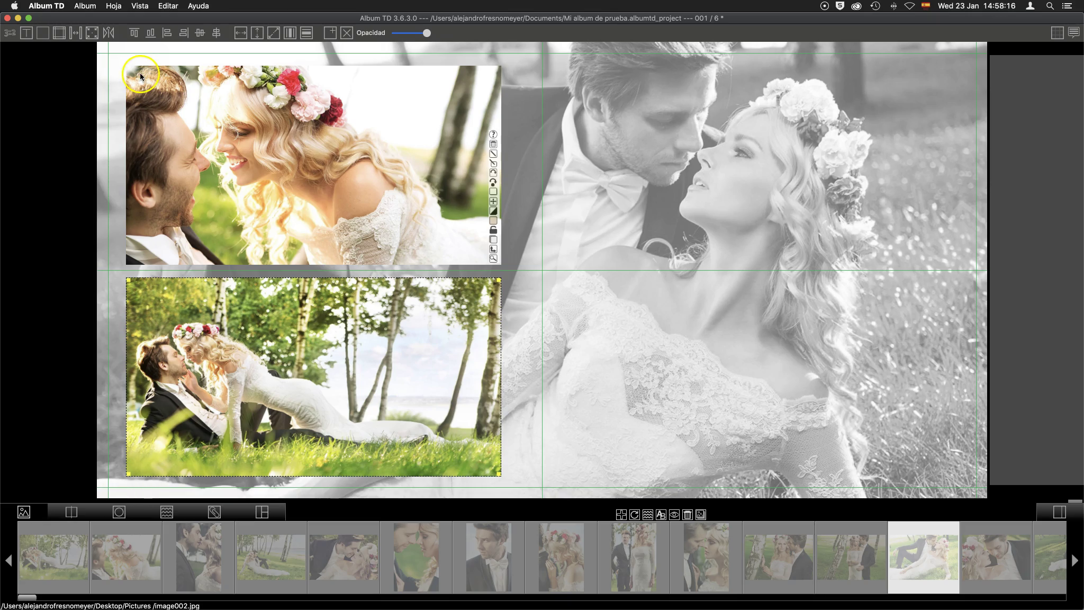
left_click(204, 81)
left_click(139, 6)
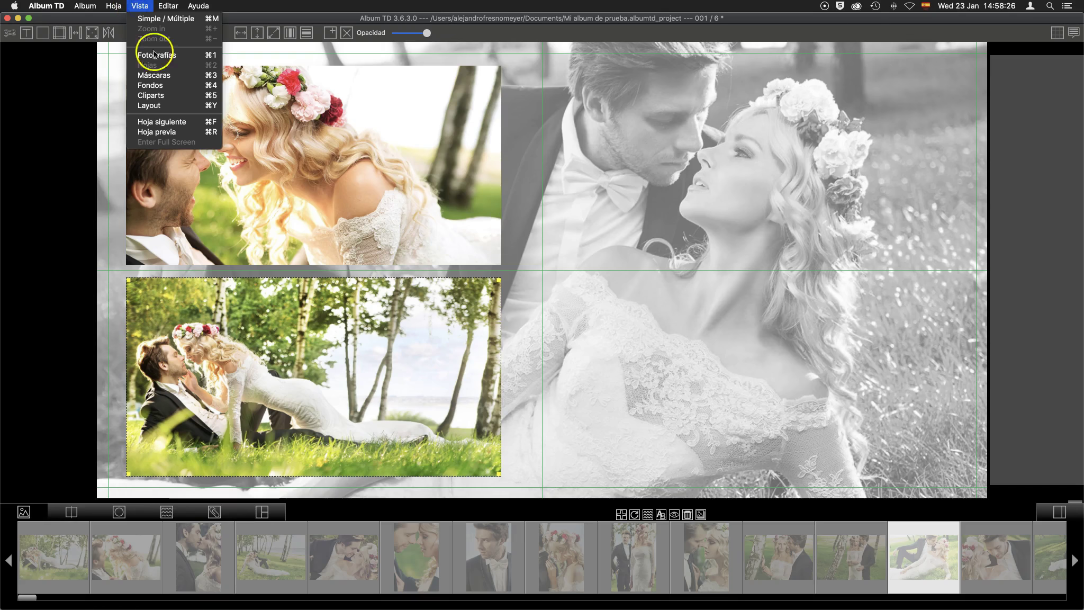
left_click(158, 77)
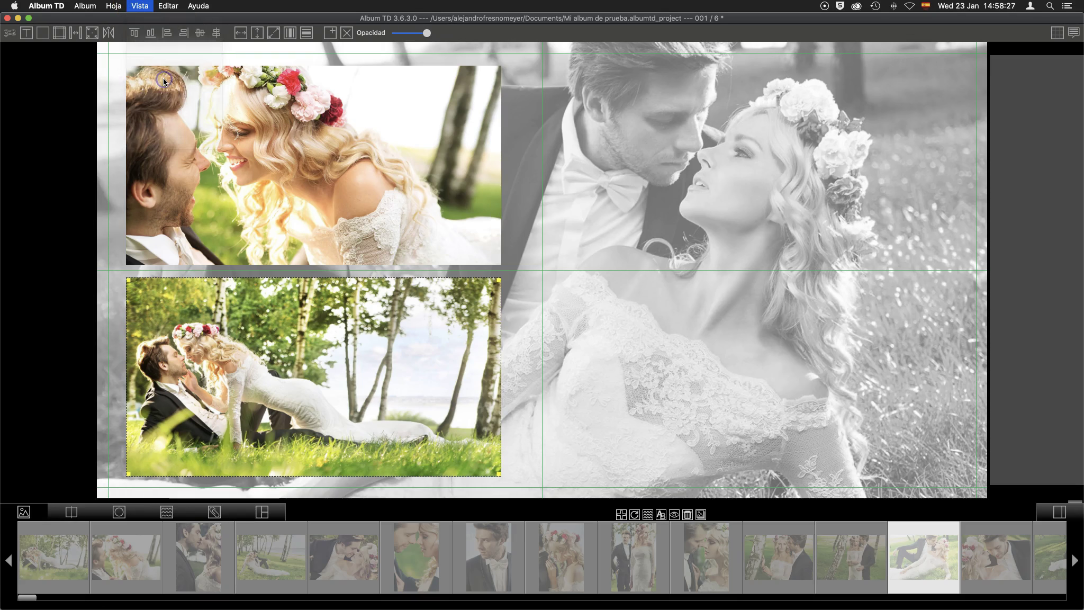
left_click(370, 134)
mouse_move(112, 22)
left_mouse_down()
mouse_move(830, 187)
mouse_move(221, 92)
left_mouse_up()
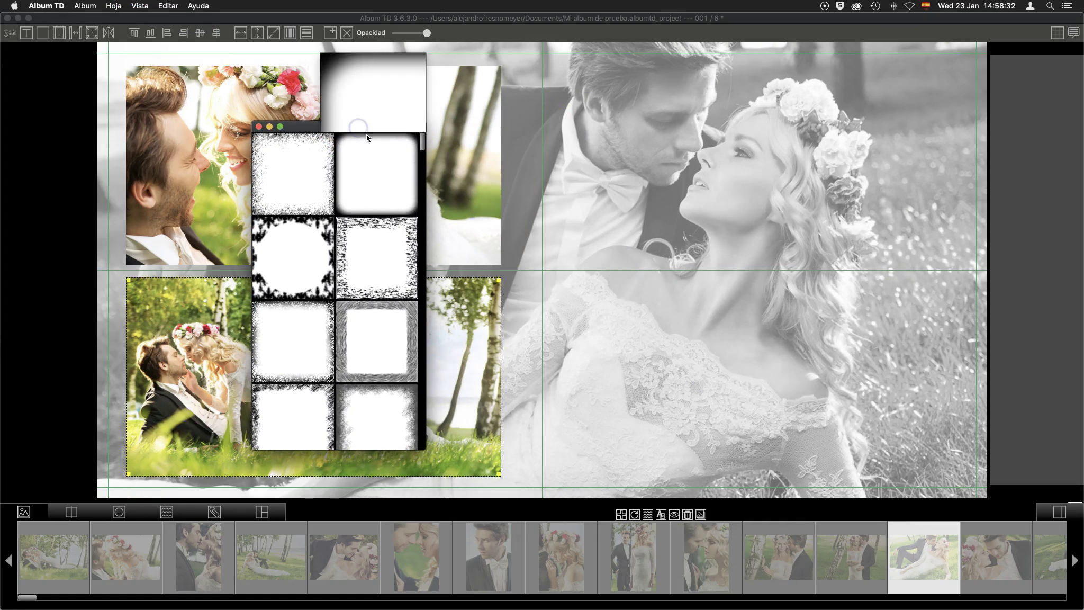
Preview the Cliparts library, close it, then bring up the Album menu
left_click(140, 6)
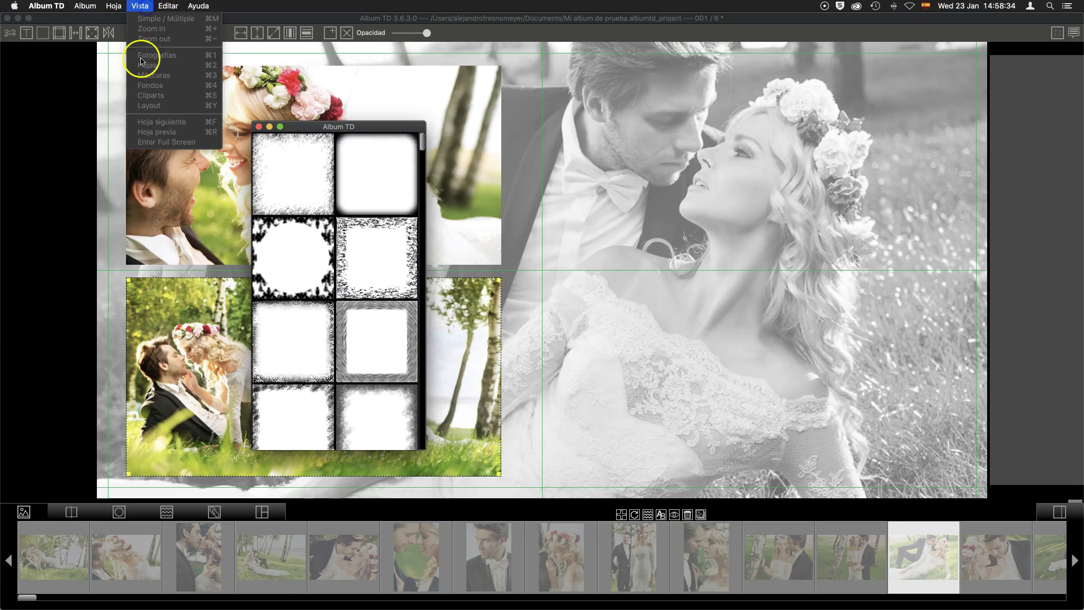
left_click(151, 95)
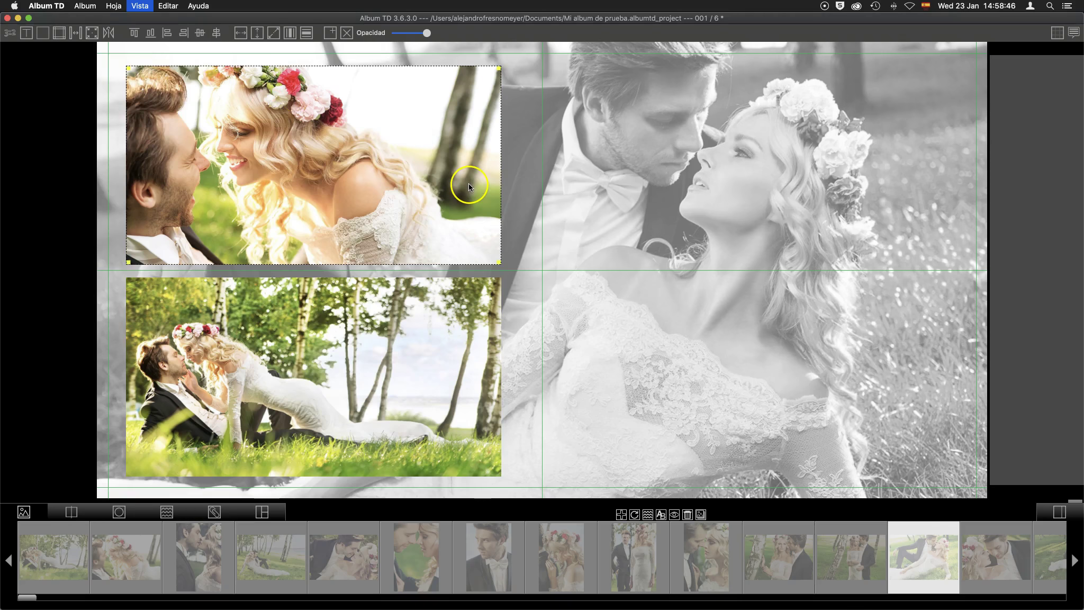
mouse_move(102, 21)
left_mouse_down()
mouse_move(907, 126)
mouse_move(527, 97)
left_mouse_up()
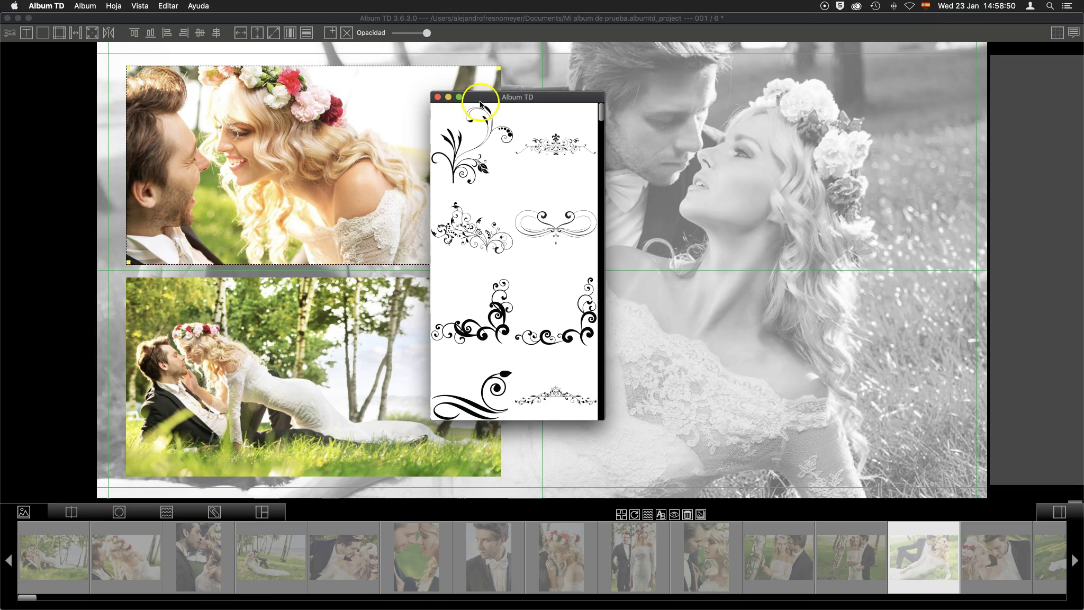
left_click(438, 97)
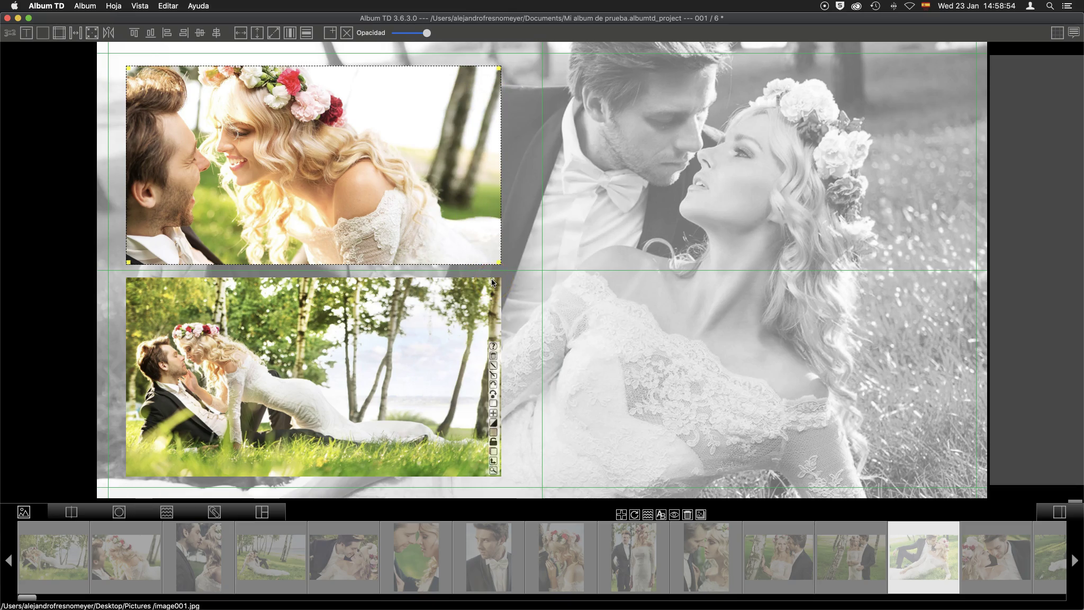
left_click(288, 232)
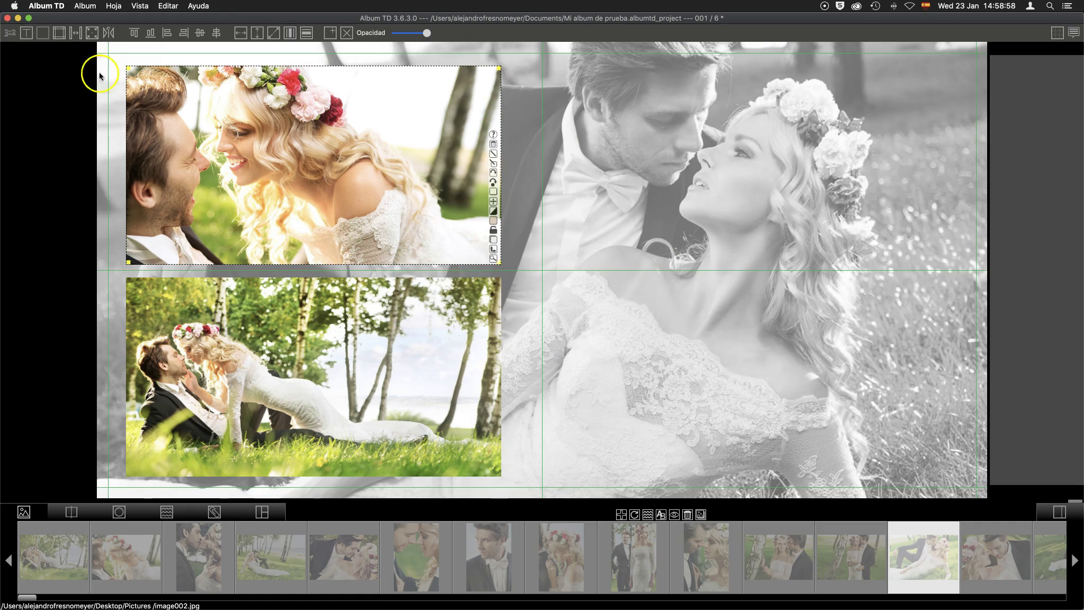
left_click(84, 6)
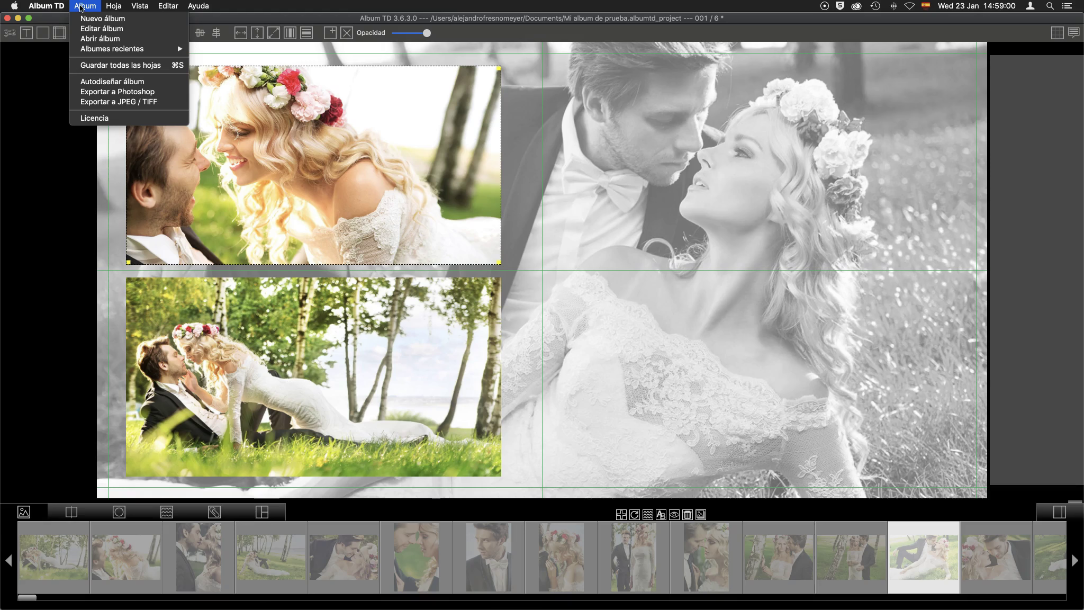
Start Nuevo álbum, confirm Sí, and set Ancho (L + R) from 41 to 51 cm
left_click(103, 18)
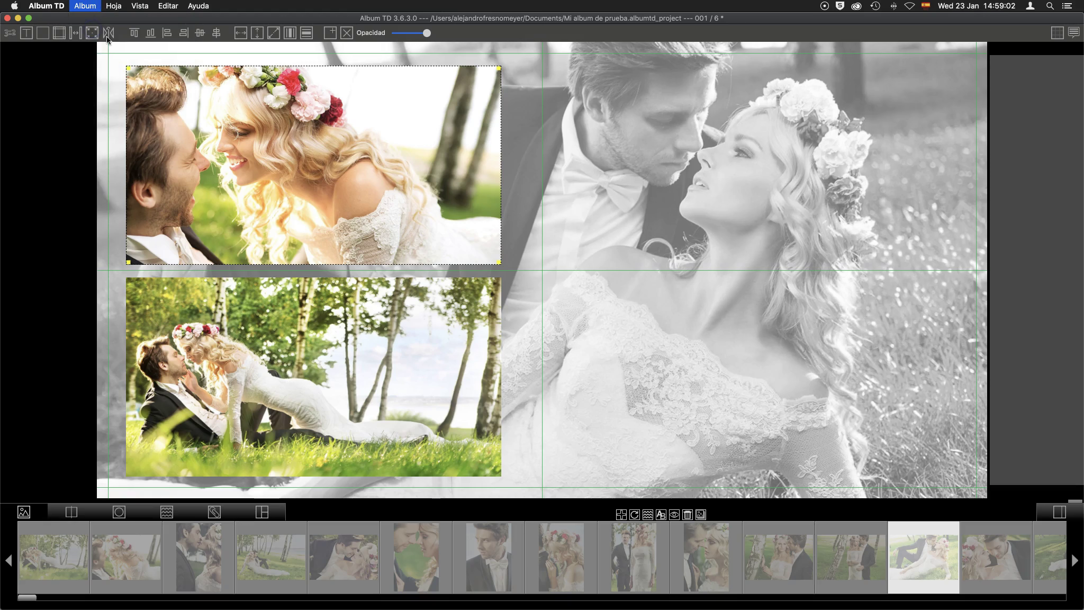
left_click(620, 206)
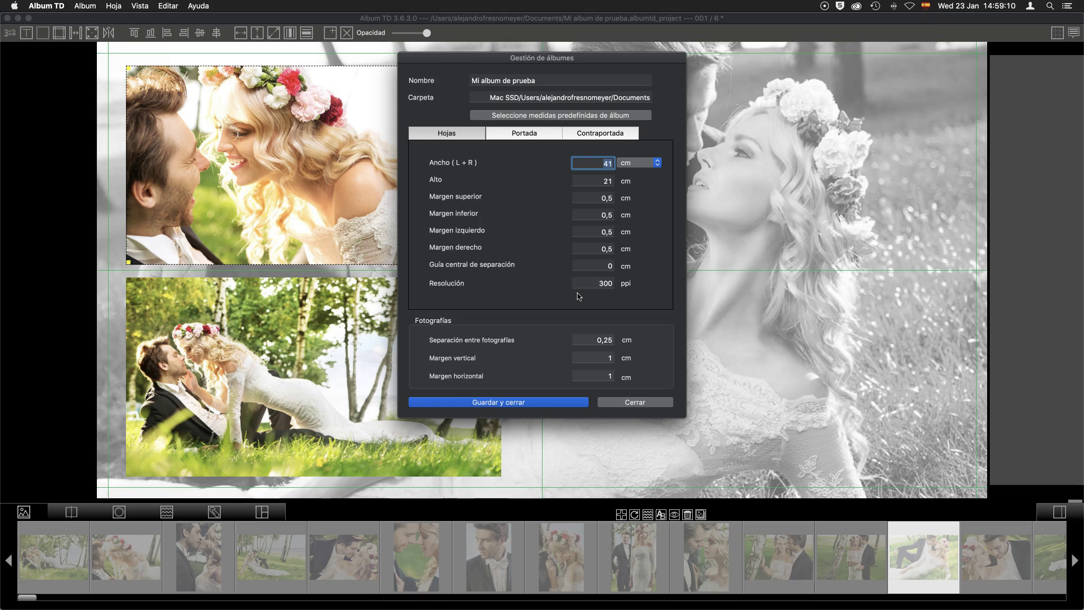
left_click(585, 95)
left_click_drag(585, 95, 669, 98)
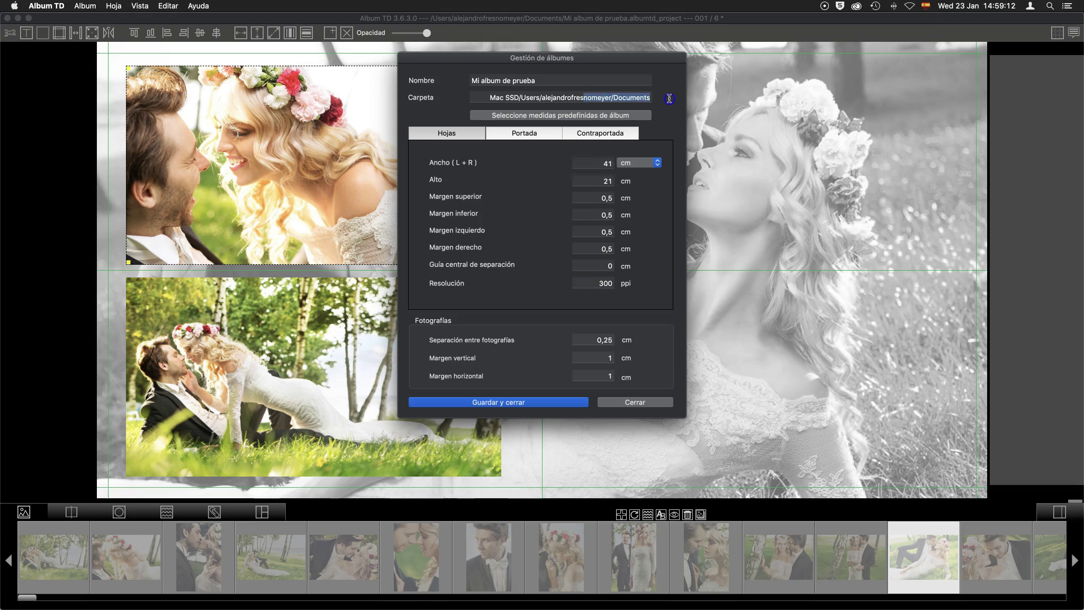
left_click(641, 98)
left_click(638, 96)
left_click(474, 79)
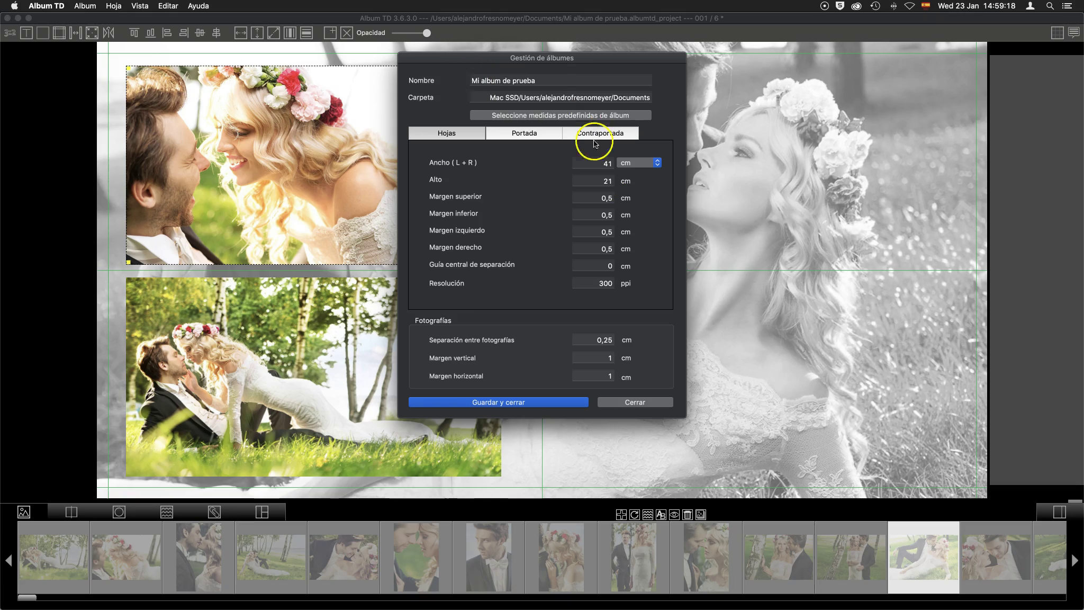
double_click(602, 164)
type("51")
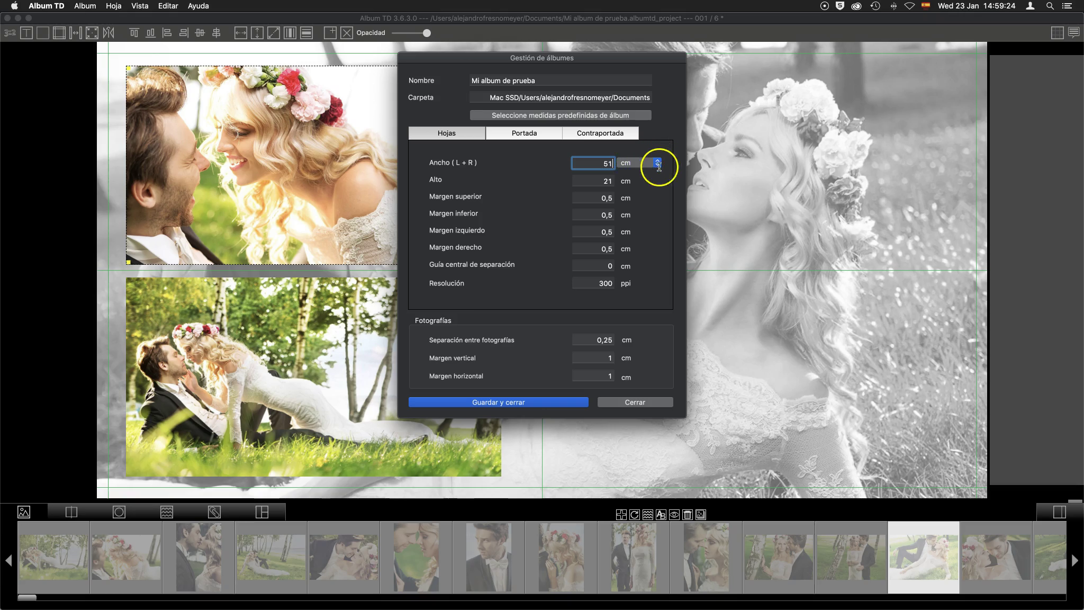
left_click(624, 178)
Save the 51 cm width and view spreads 001–006 in the multi-sheet grid
left_click(519, 403)
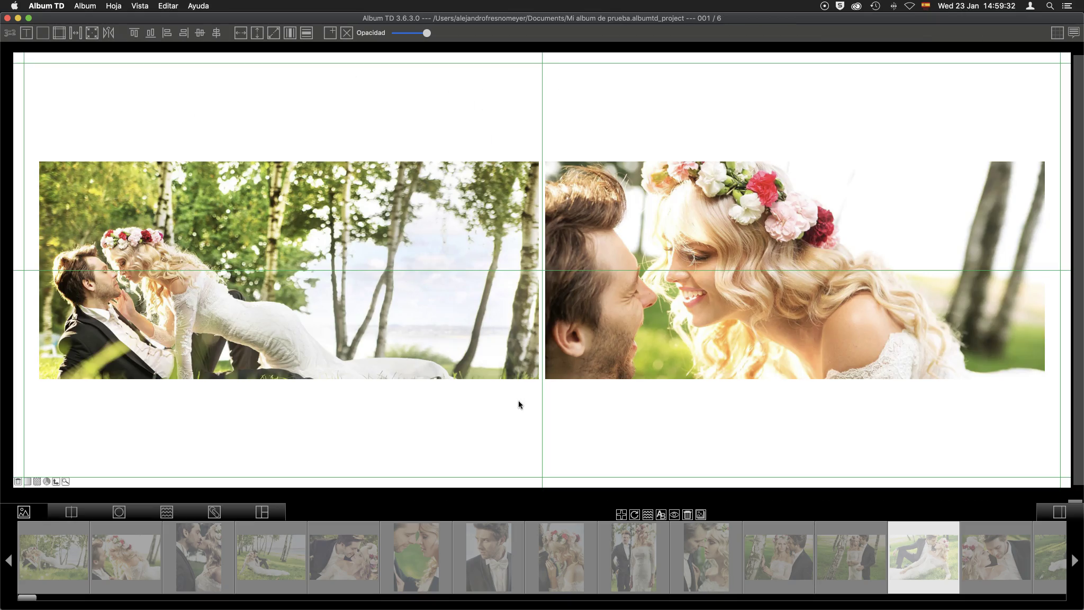
left_click(1057, 33)
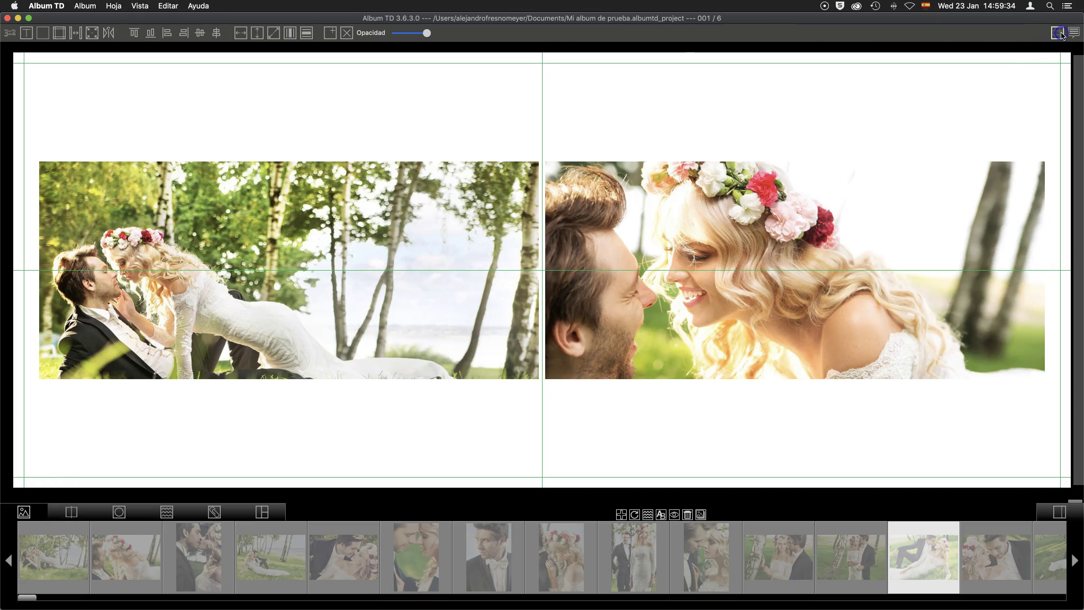
left_click(711, 121)
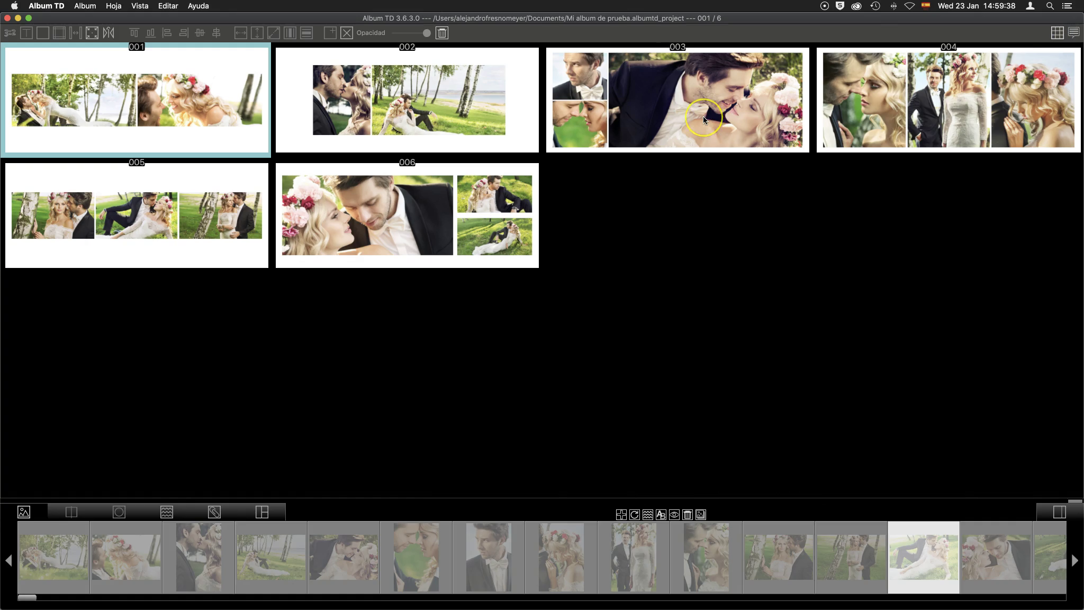